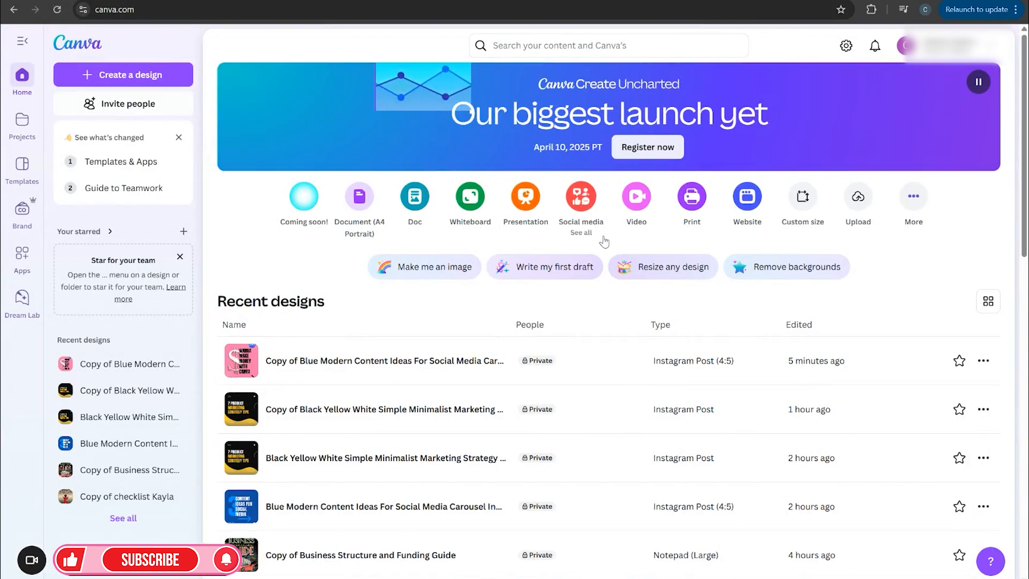
# Step: Search for "instagram carousel post" and limit the results to Canva Templates
pyautogui.click(657, 49)
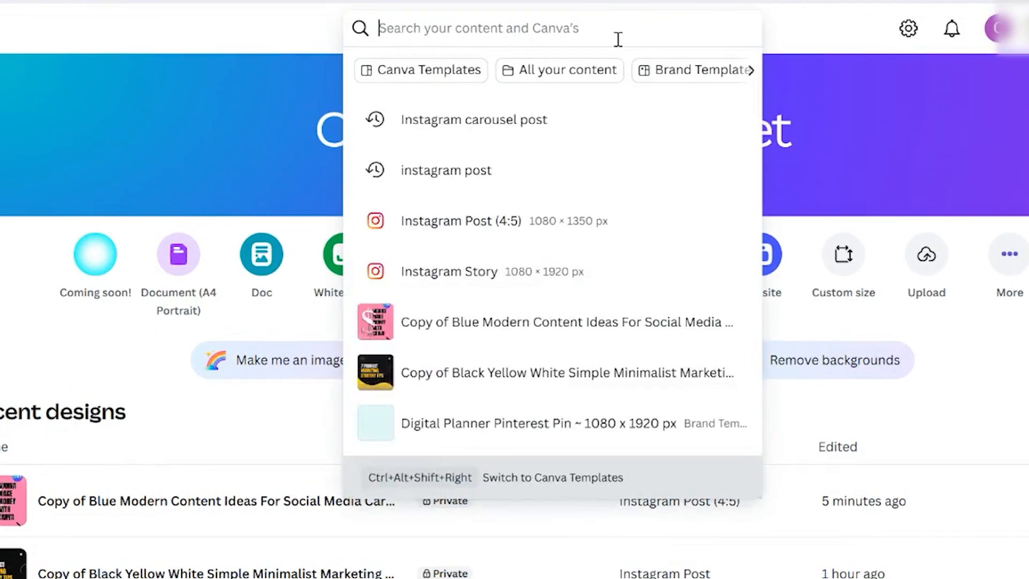
pyautogui.write('instag')
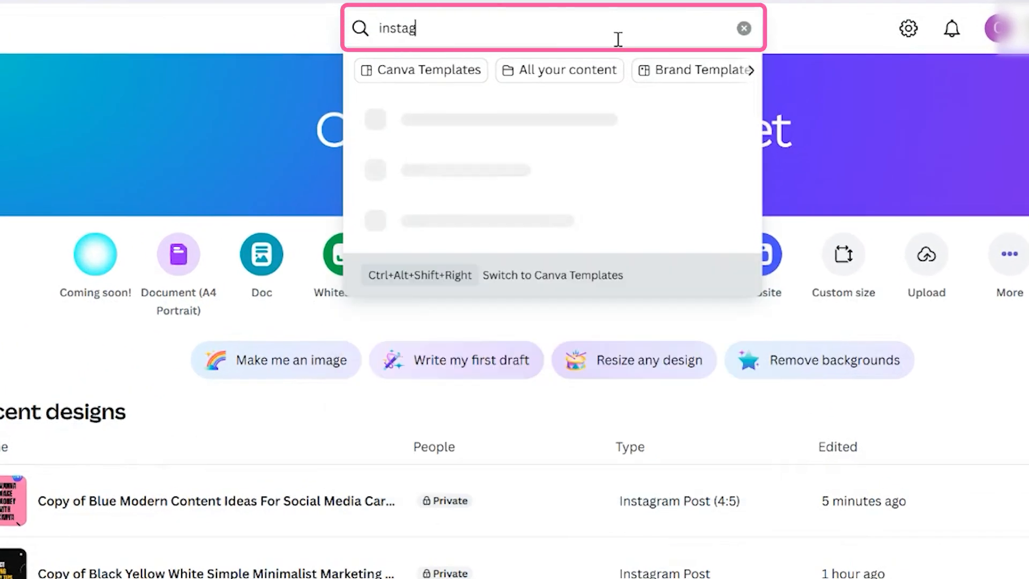
pyautogui.write('ram car')
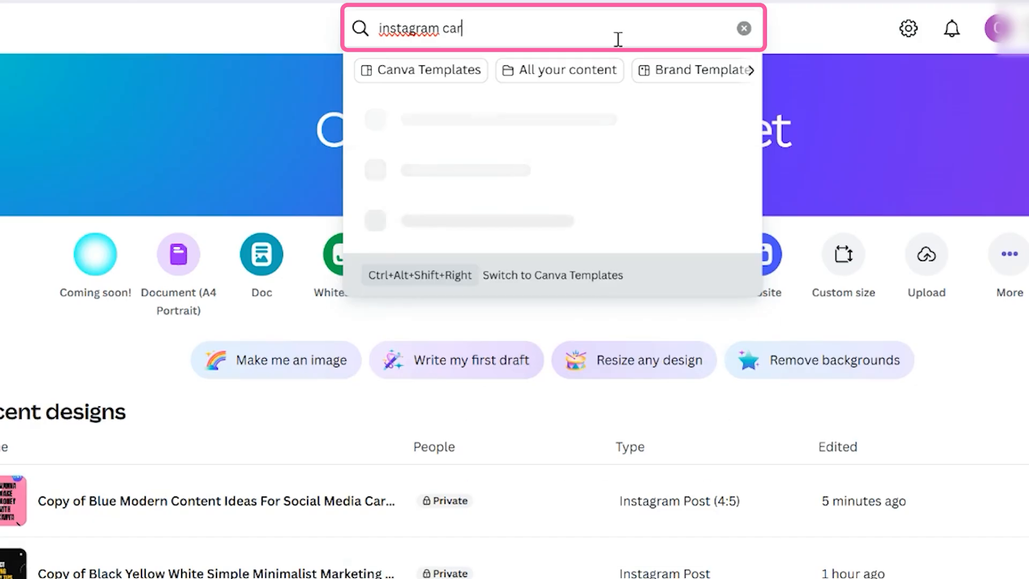
pyautogui.write('ousel post')
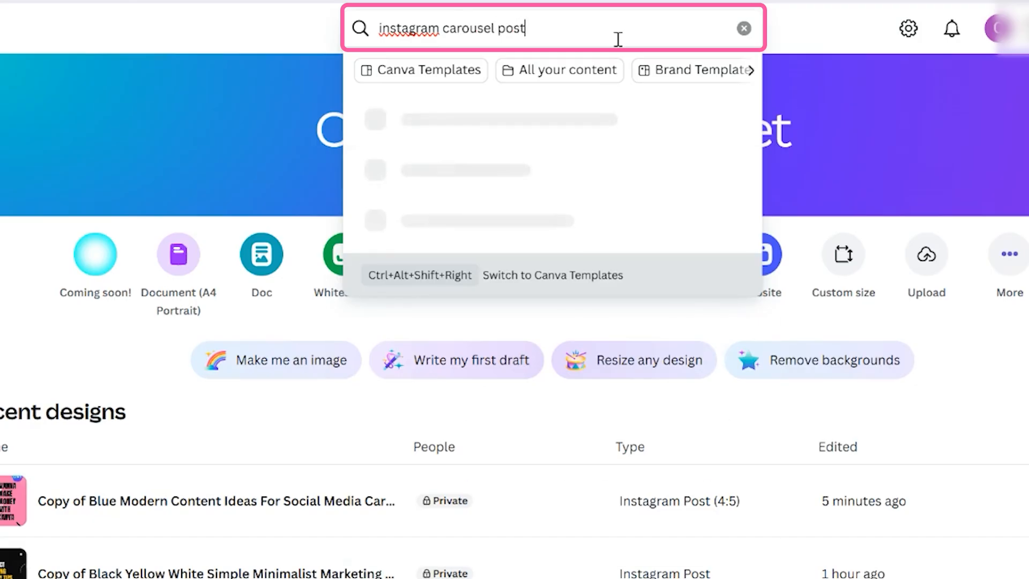
pyautogui.press('Return')
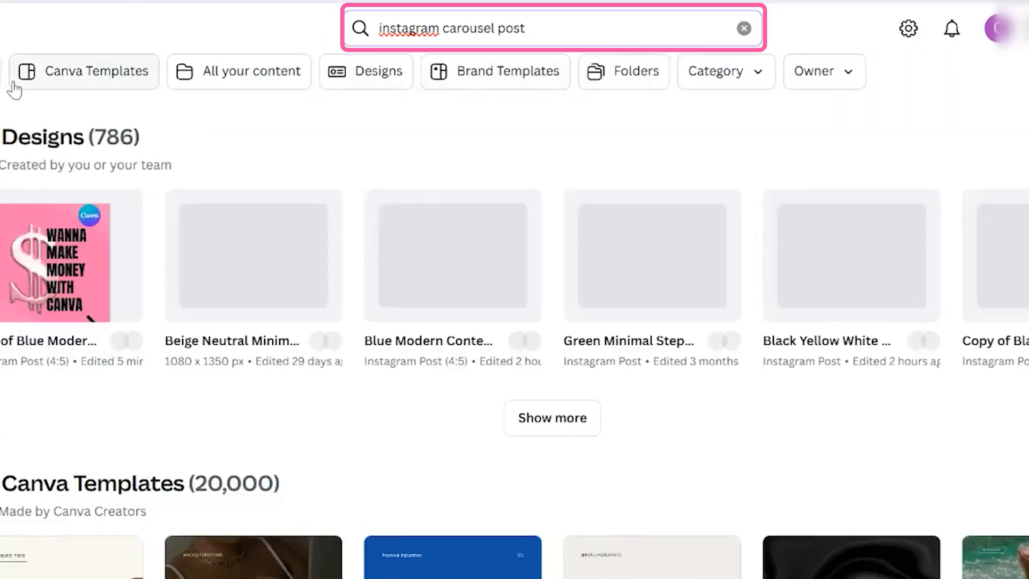
pyautogui.click(32, 83)
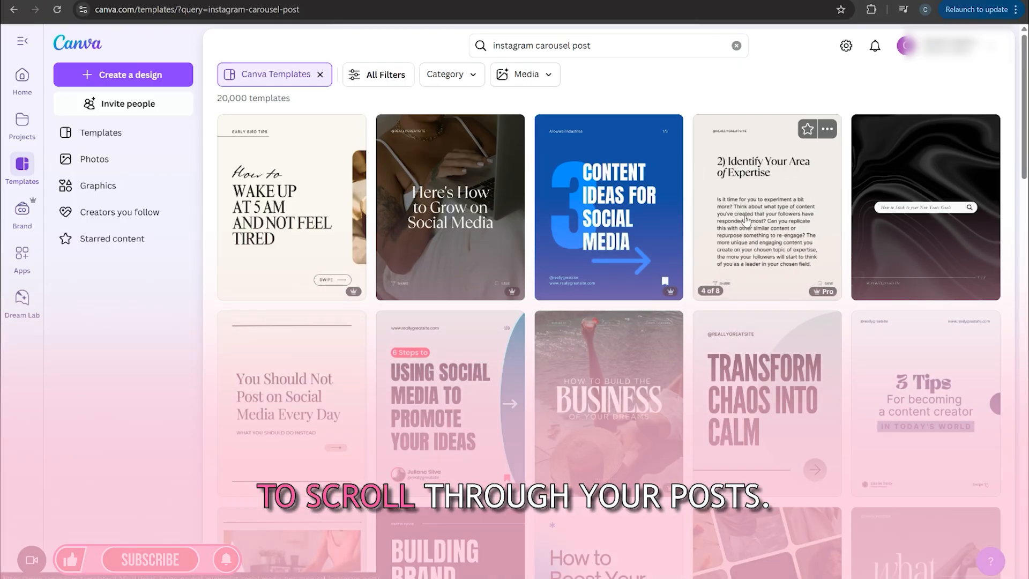
# Step: Preview the second and third slides of the Beige Neutral Minimalist Social Media Tips carousel template, and close the preview
pyautogui.click(712, 232)
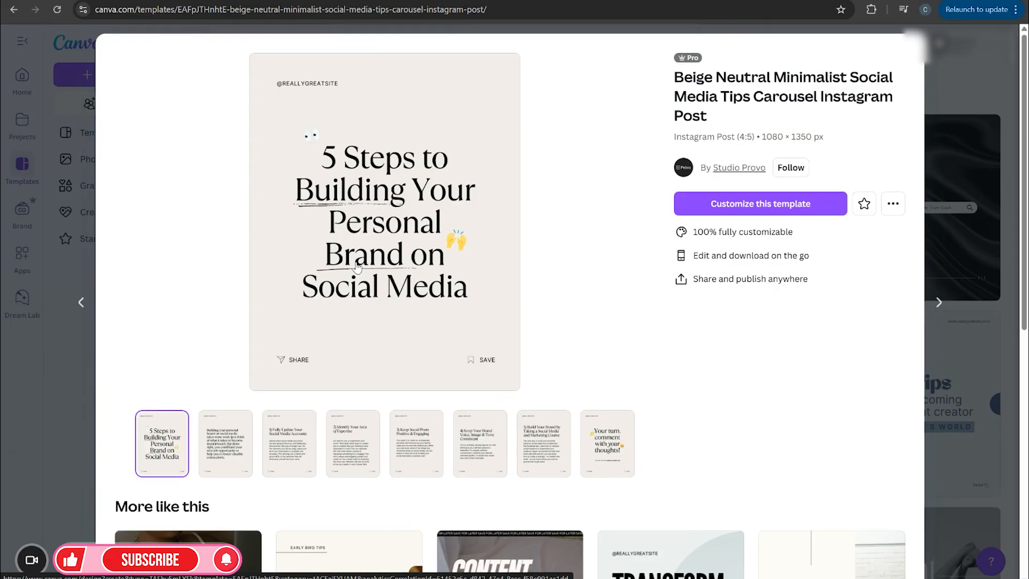
pyautogui.click(247, 463)
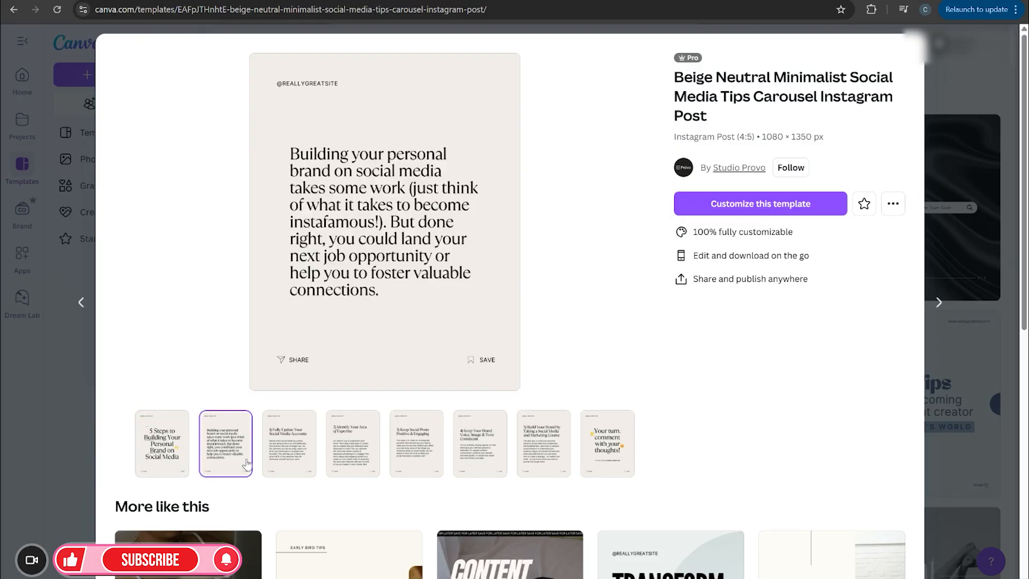
pyautogui.click(284, 447)
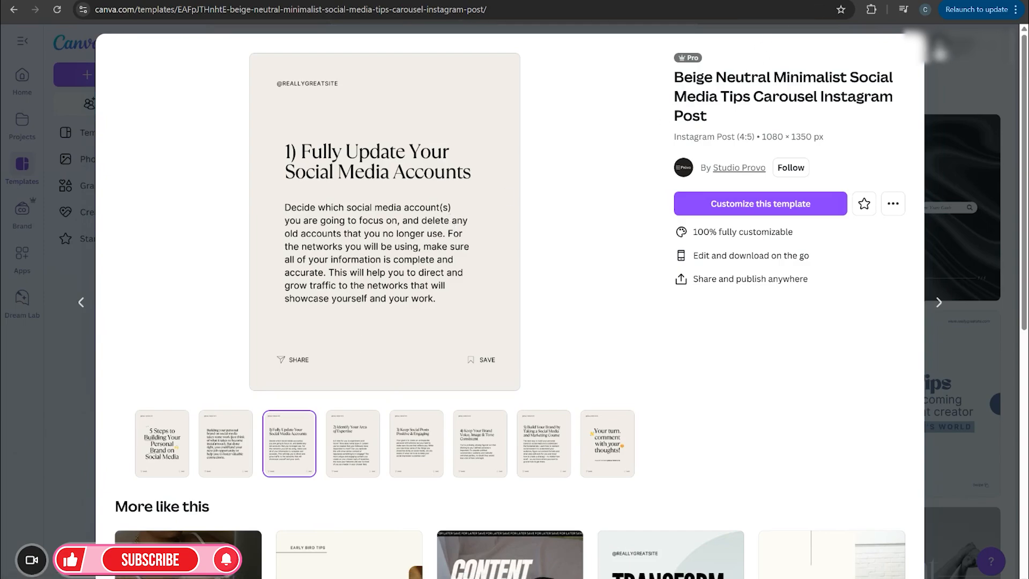
pyautogui.click(939, 49)
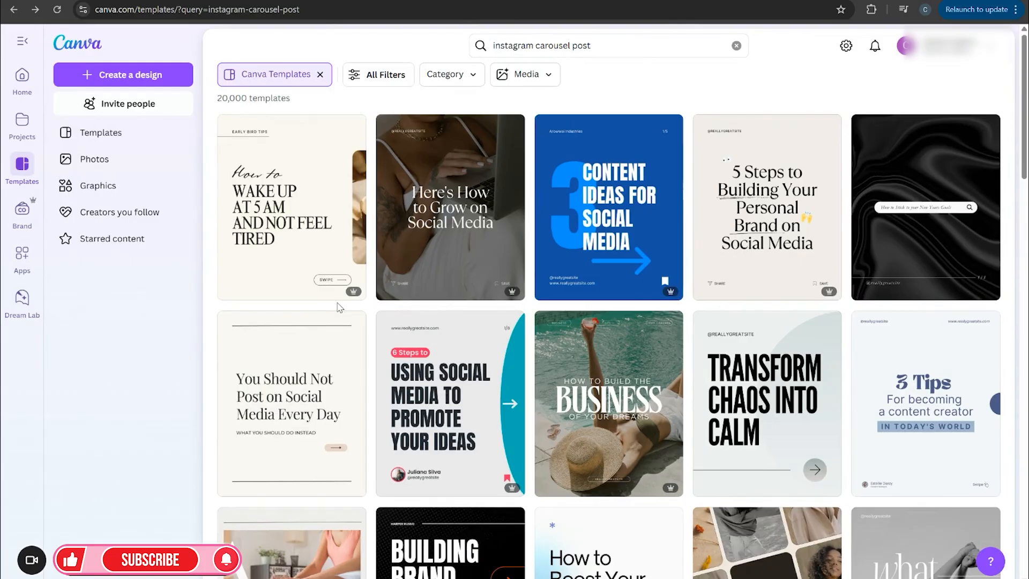
# Step: Preview the Mindful Breathing and Grounding in the Present slides of the "Transform Chaos Into Calm" carousel template, and close the preview
pyautogui.moveTo(348, 298)
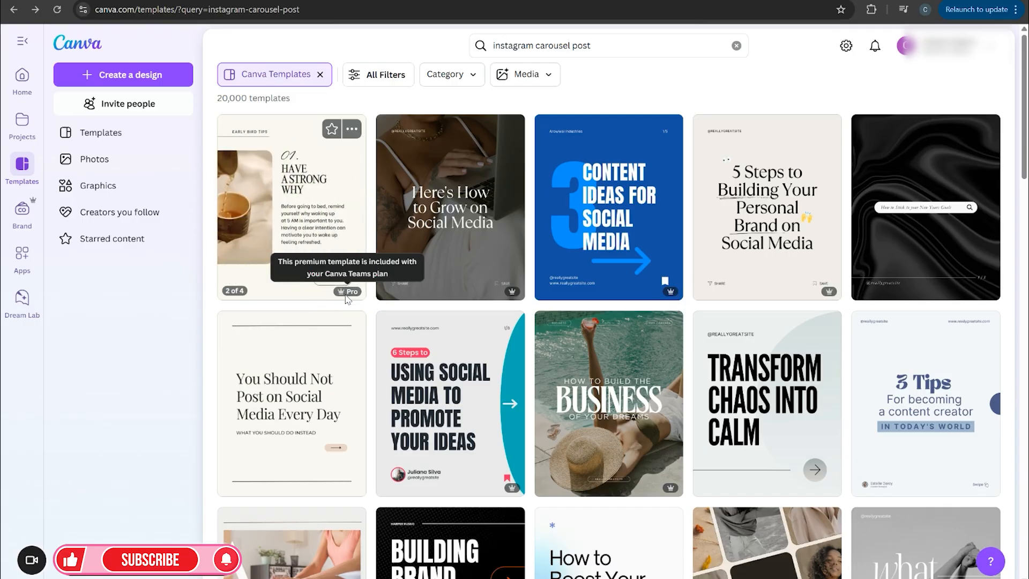
pyautogui.click(790, 453)
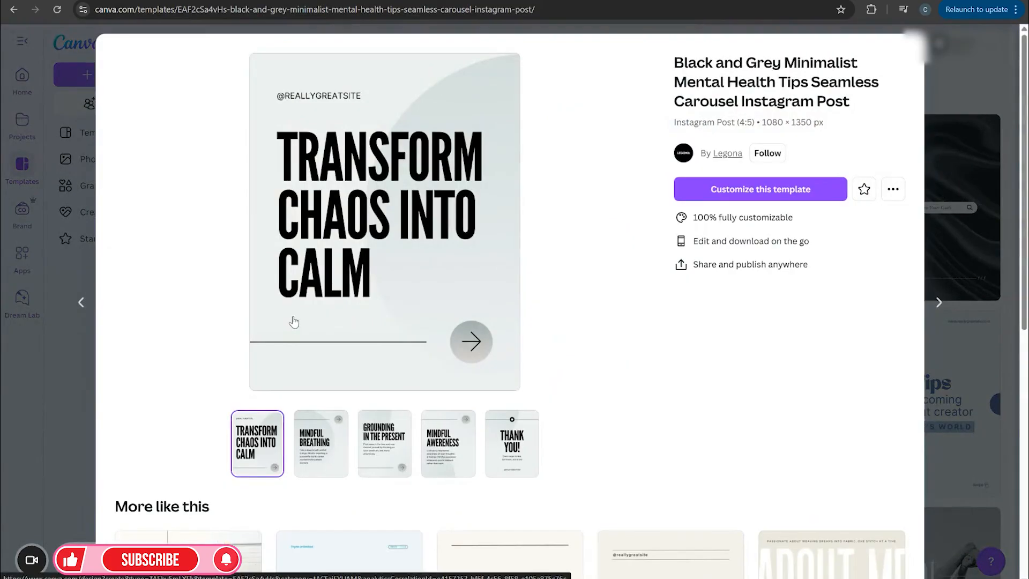
pyautogui.click(321, 439)
pyautogui.click(384, 444)
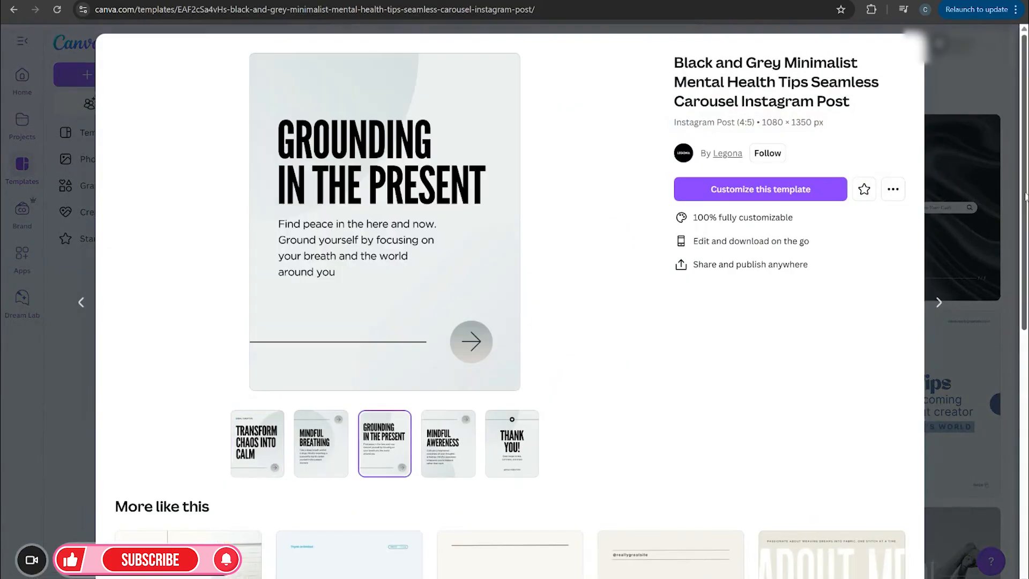
pyautogui.click(939, 56)
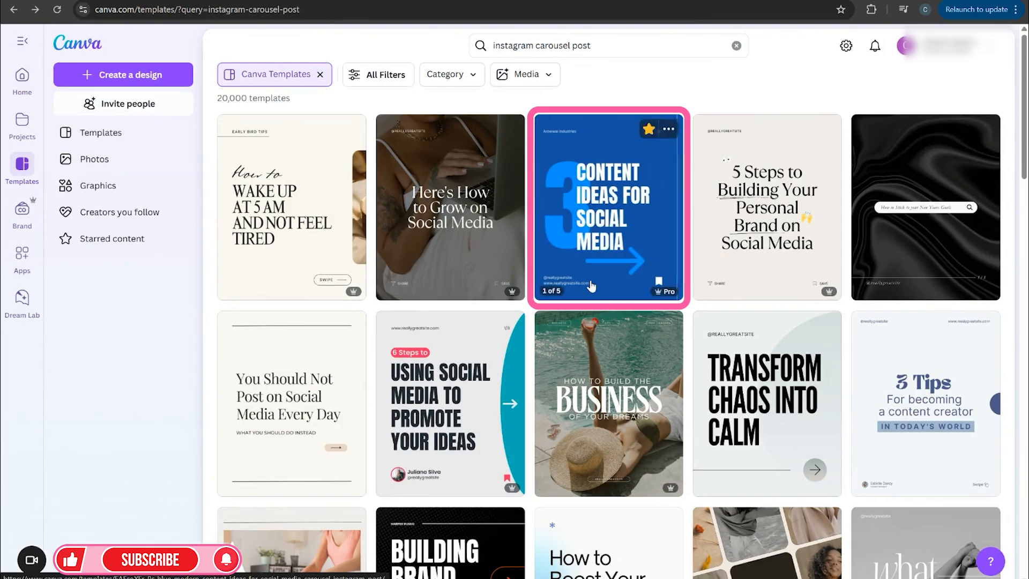
# Step: Preview the Blue Modern Content Ideas For Social Media carousel template and show all pages of its customized copy in grid view
pyautogui.click(629, 224)
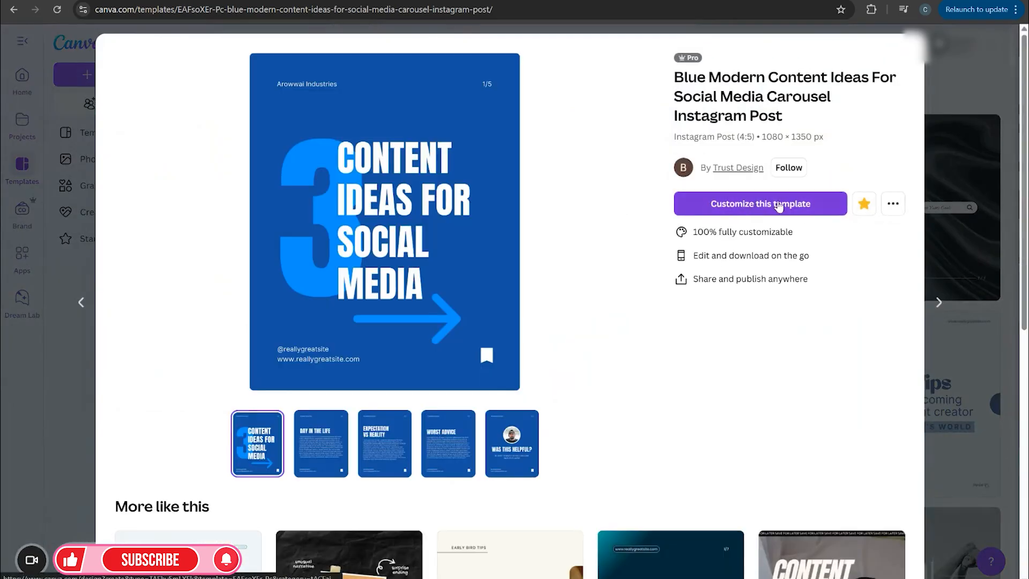
pyautogui.click(940, 41)
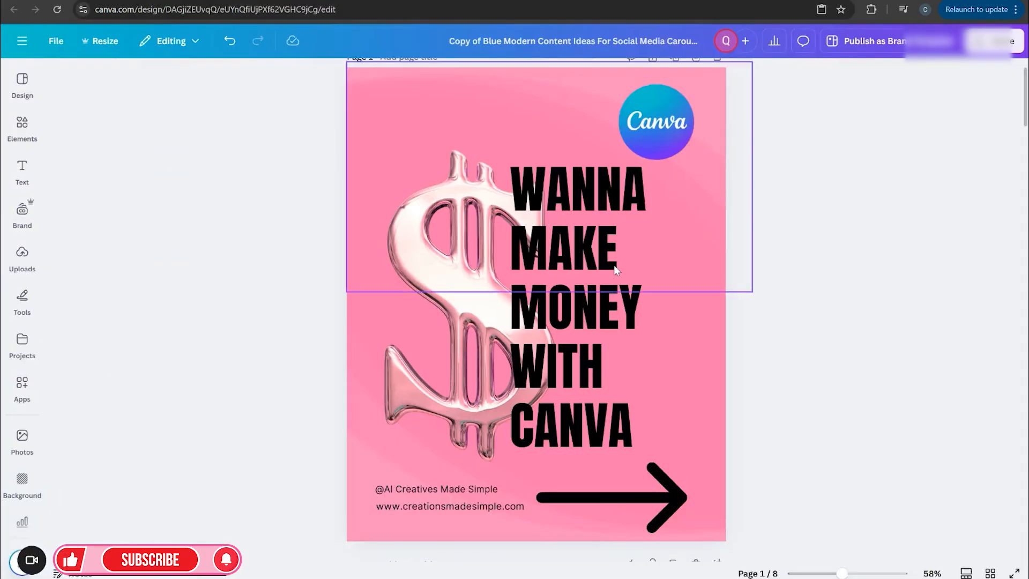
pyautogui.click(990, 574)
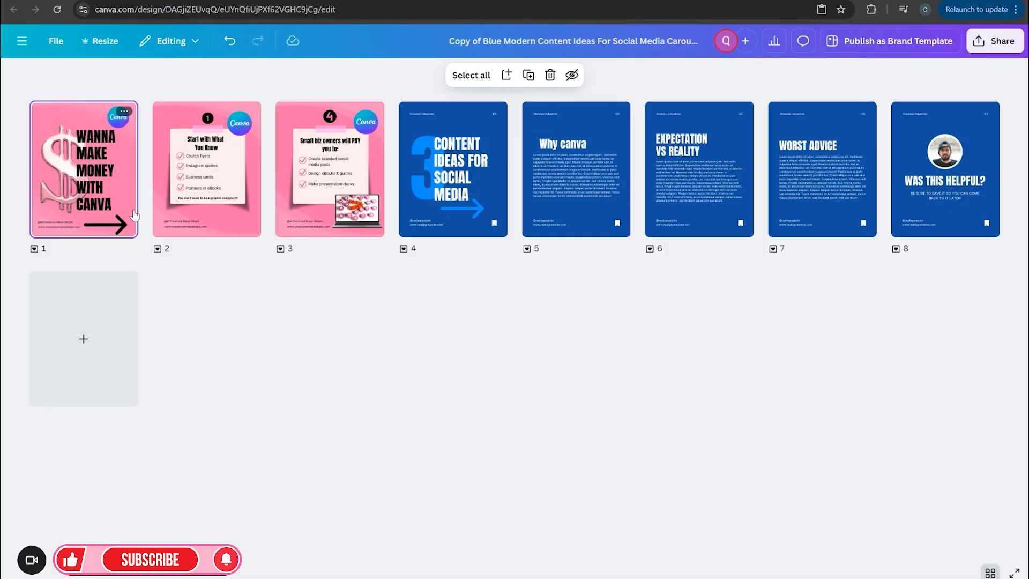
# Step: Switch to ChatGPT and review the carousel outline about making money with Canva, from the cover slide to the CTA slide
pyautogui.click(513, 1)
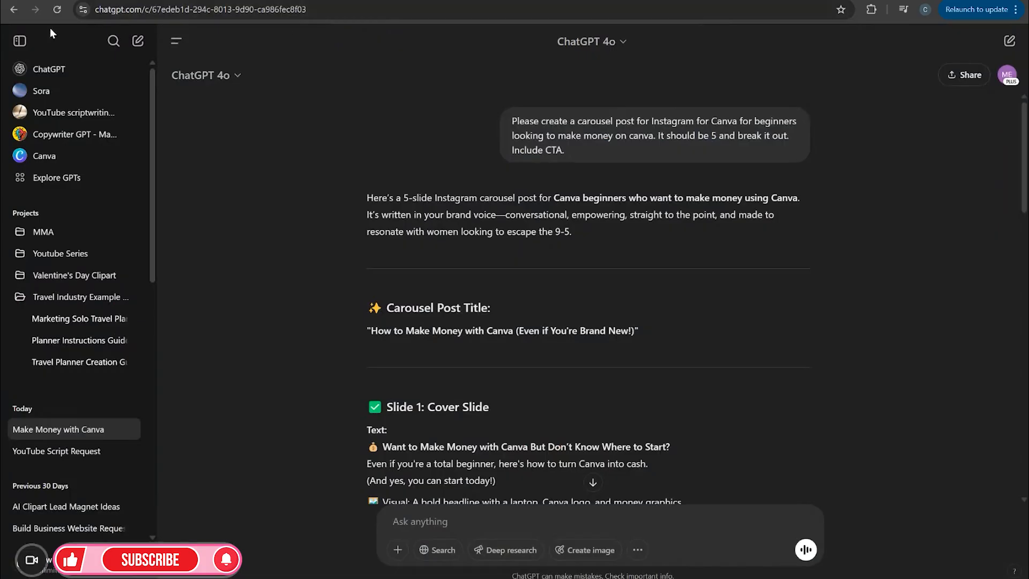
pyautogui.click(20, 40)
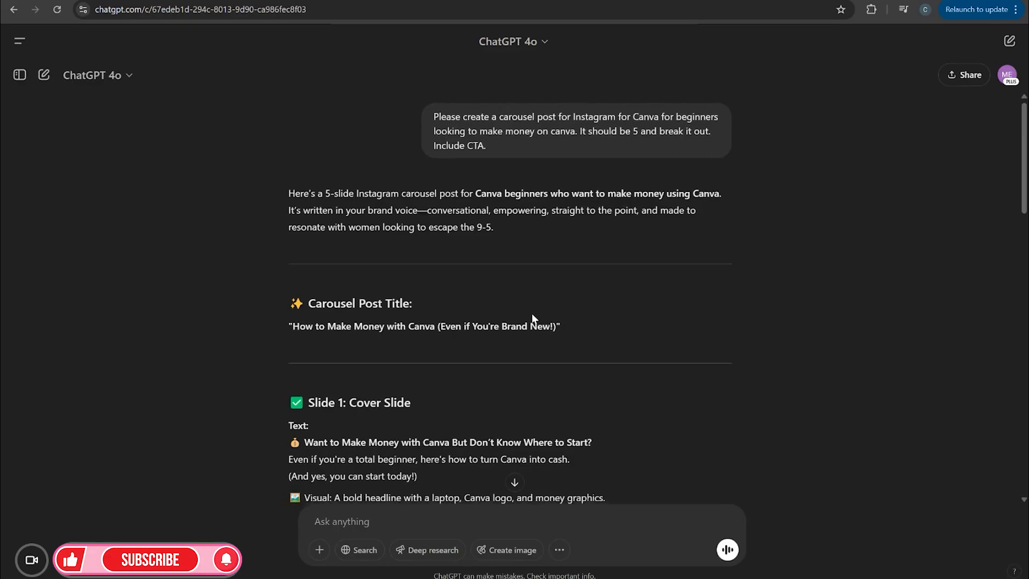
pyautogui.scroll(-2, 533, 318)
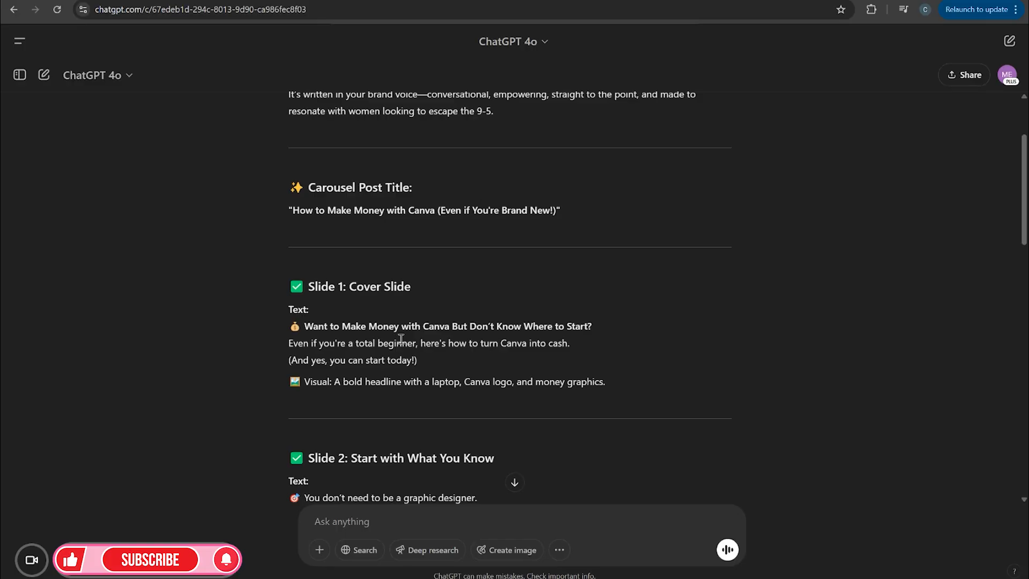
pyautogui.scroll(-1, 370, 281)
pyautogui.scroll(-12, 338, 409)
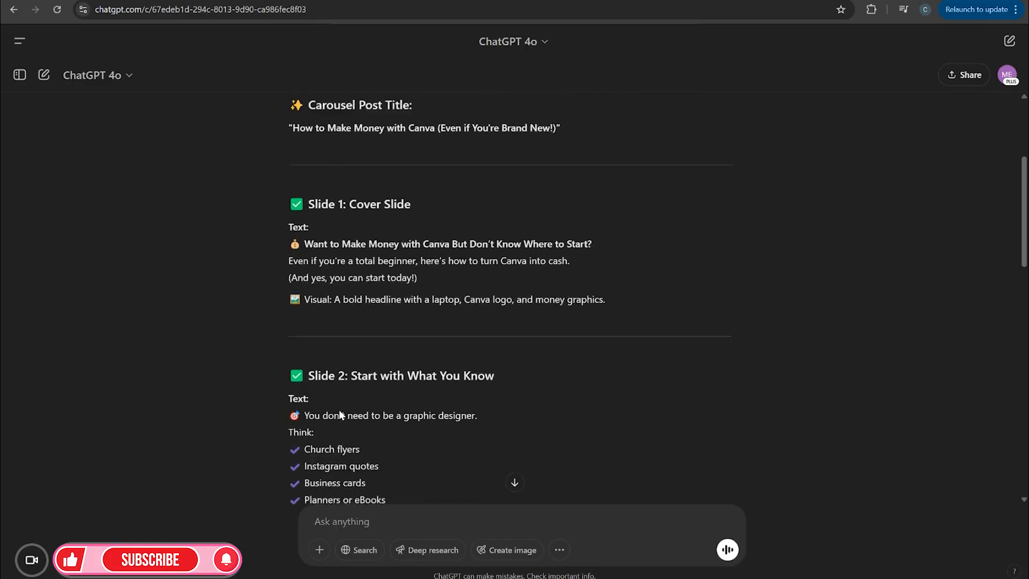
pyautogui.scroll(-2, 375, 407)
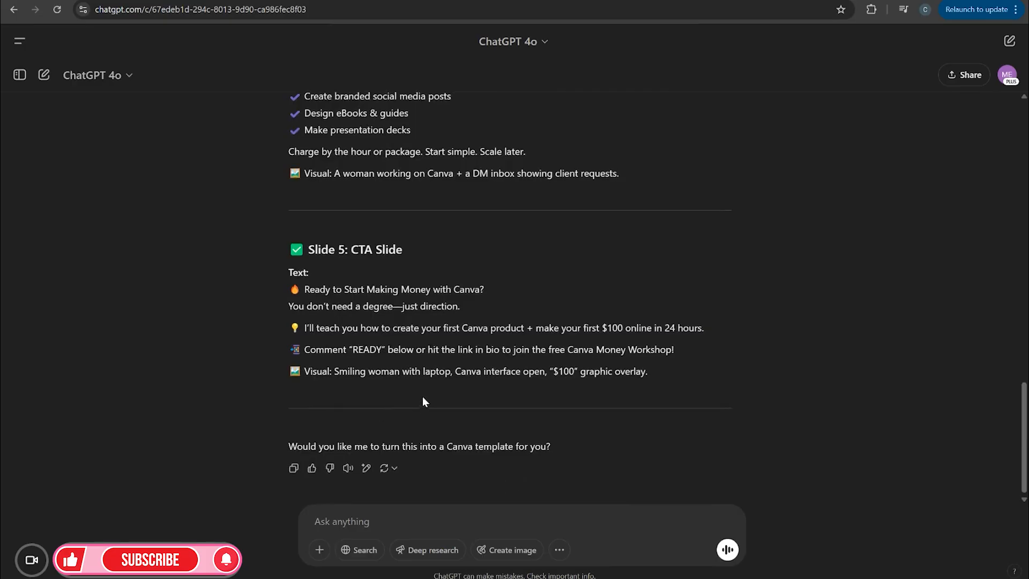
pyautogui.scroll(15, 422, 397)
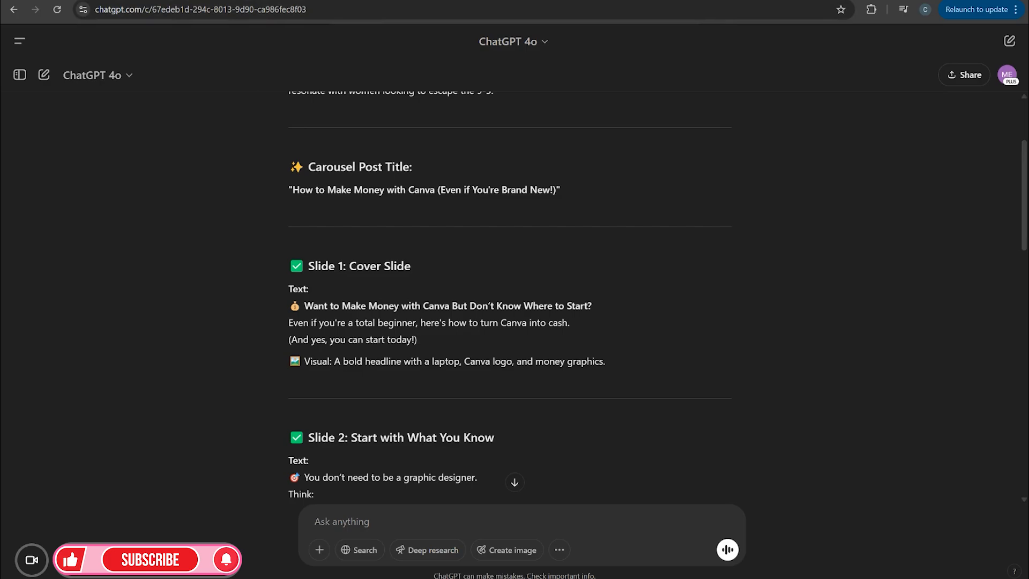
# Step: Switch back to the Canva design and open page 4, the blue Content Ideas cover slide, for editing
pyautogui.click(231, 2)
pyautogui.click(433, 184)
pyautogui.click(433, 184)
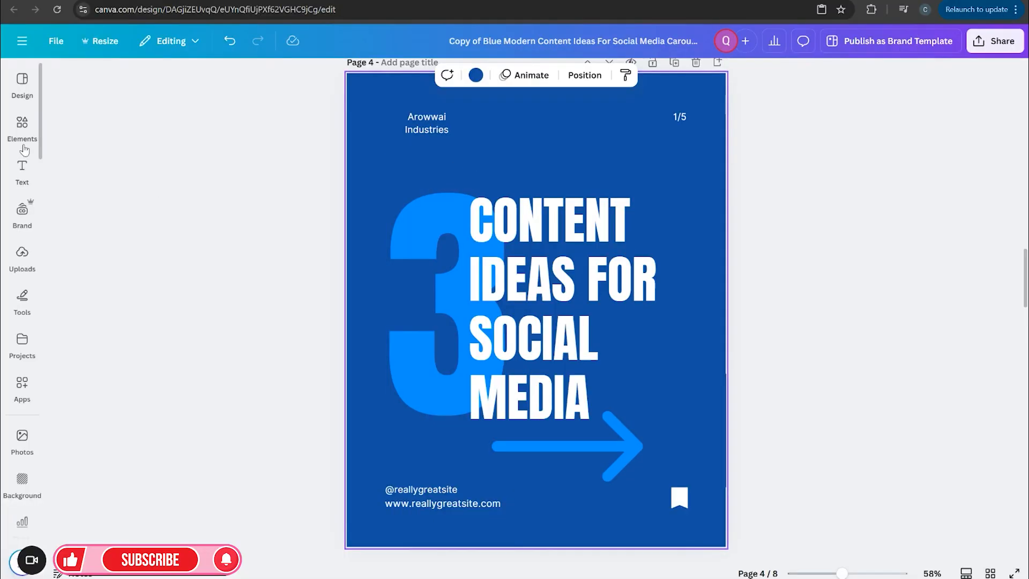
# Step: Search the elements library for "money" graphics
pyautogui.click(24, 150)
pyautogui.click(69, 81)
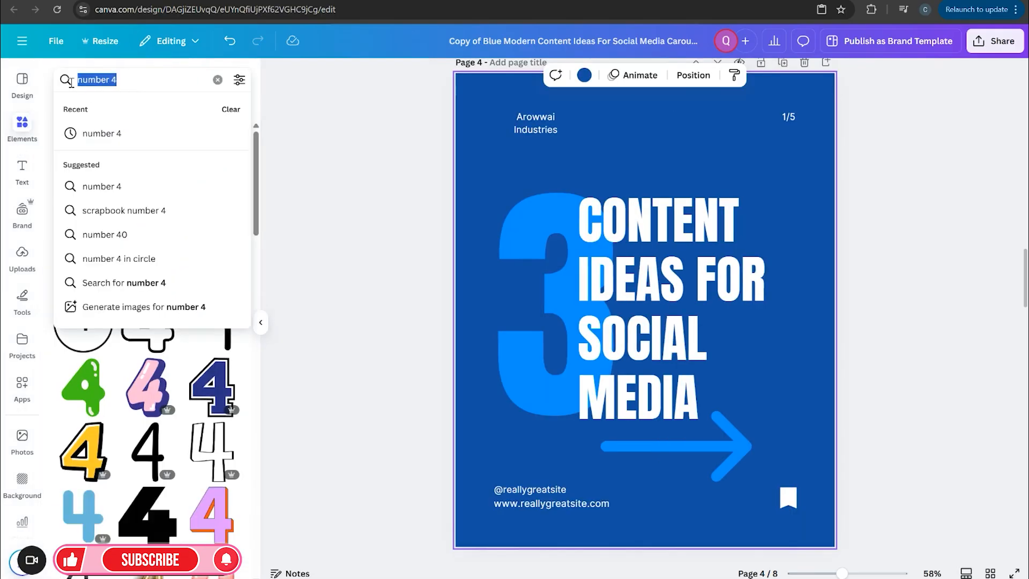
pyautogui.press('BackSpace')
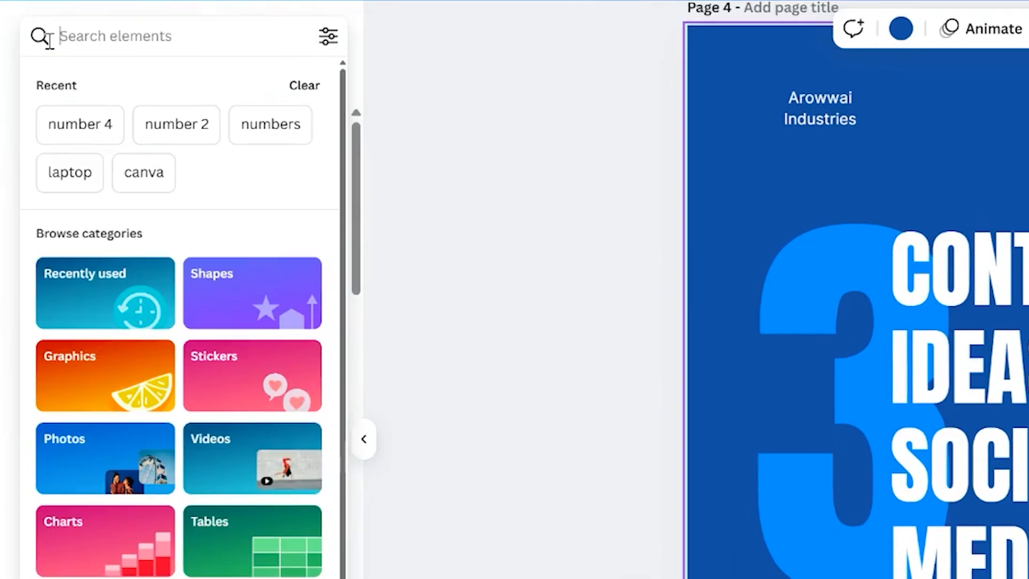
pyautogui.write('money')
pyautogui.press('Return')
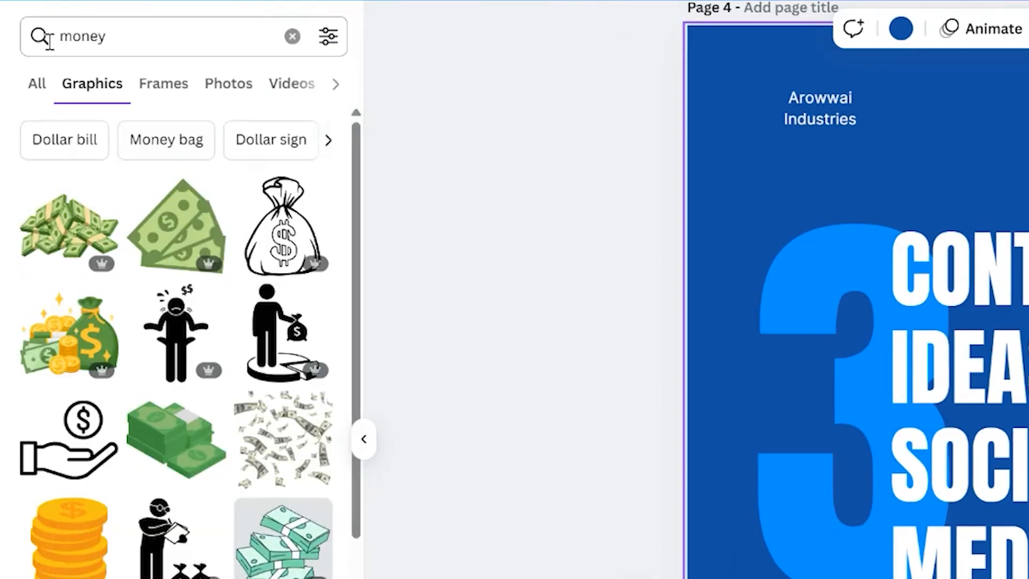
# Step: Remove the blue background from page 4 and search the elements library for "dollar sign" instead
pyautogui.press('BackSpace')
pyautogui.click(138, 36)
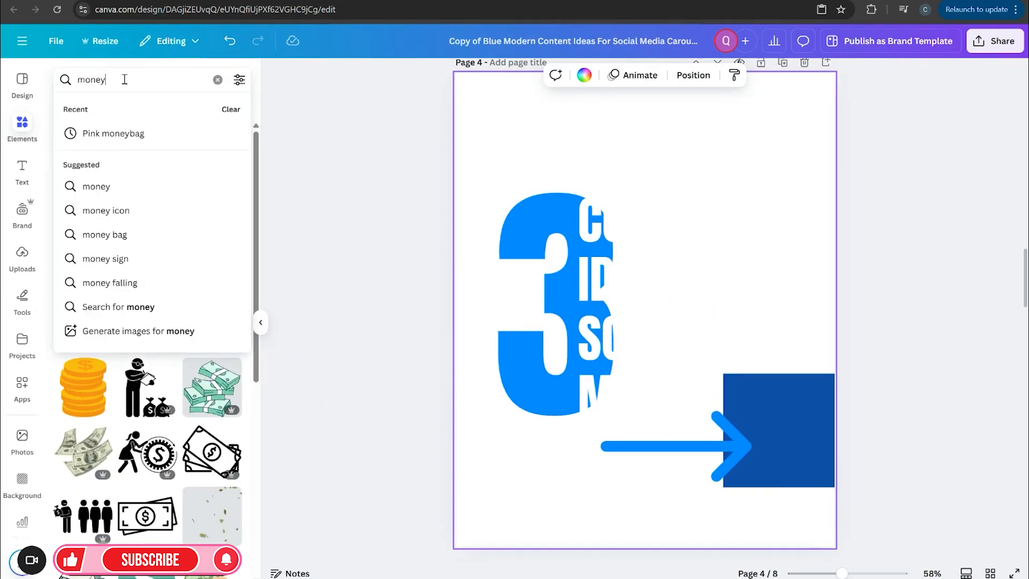
pyautogui.press('BackSpace')
pyautogui.press('BackSpace')
pyautogui.press('BackSpace')
pyautogui.press('BackSpace')
pyautogui.press('BackSpace')
pyautogui.write('d')
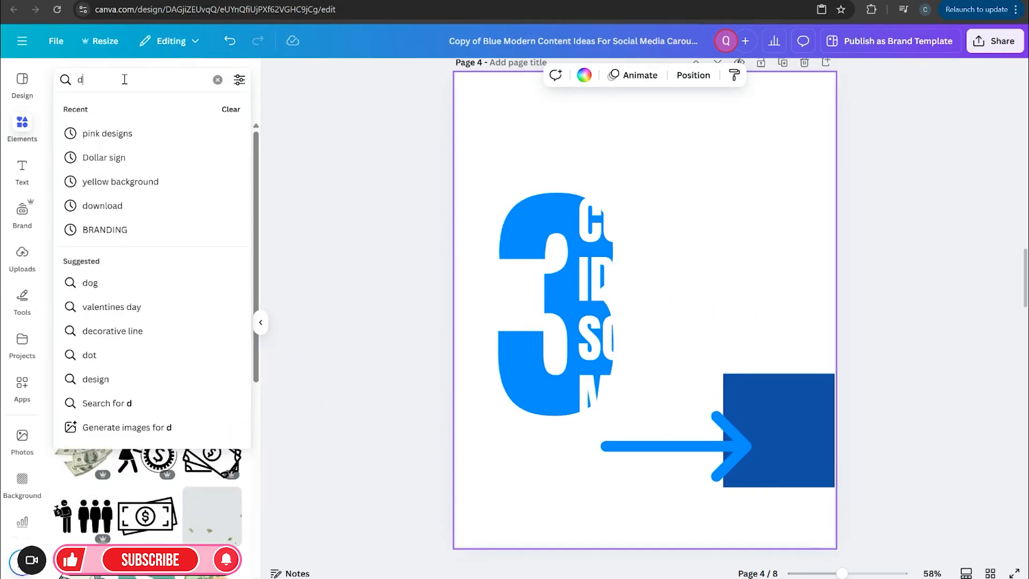
pyautogui.write('ollar sign')
pyautogui.press('Return')
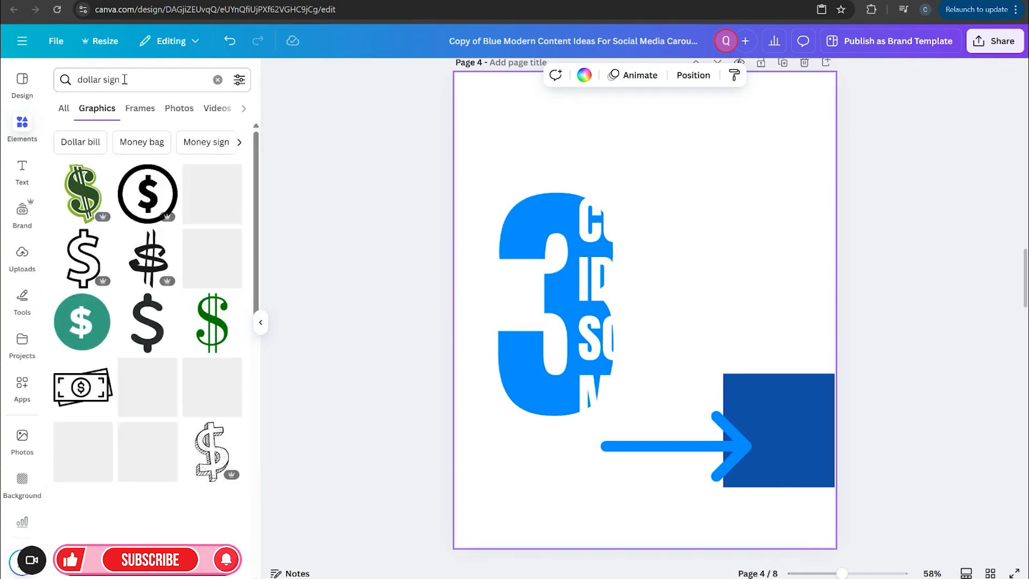
# Step: Browse the dollar sign graphics and check the available color, orientation, animation and price filters
pyautogui.scroll(-2, 204, 386)
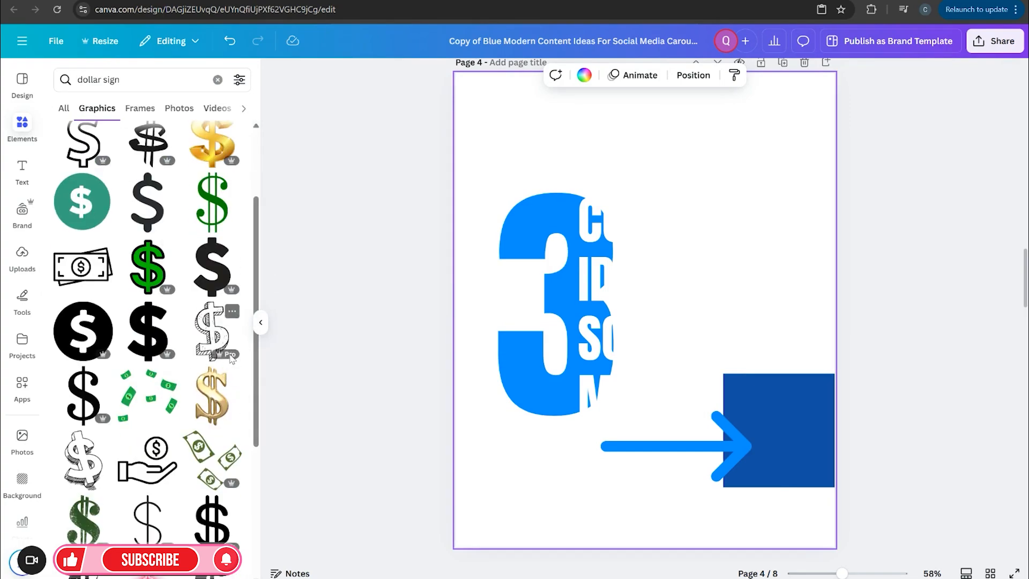
pyautogui.click(239, 79)
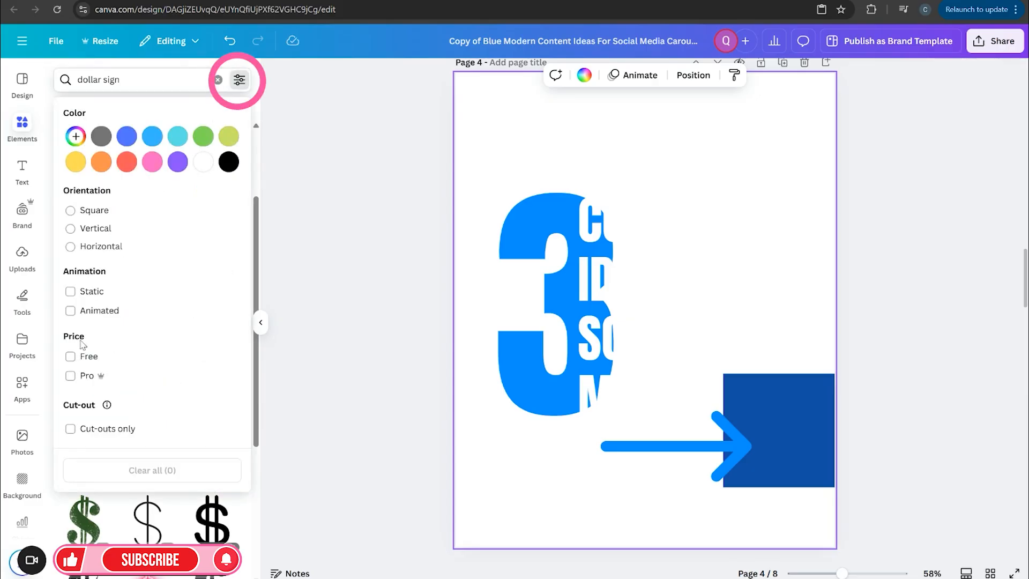
pyautogui.click(320, 257)
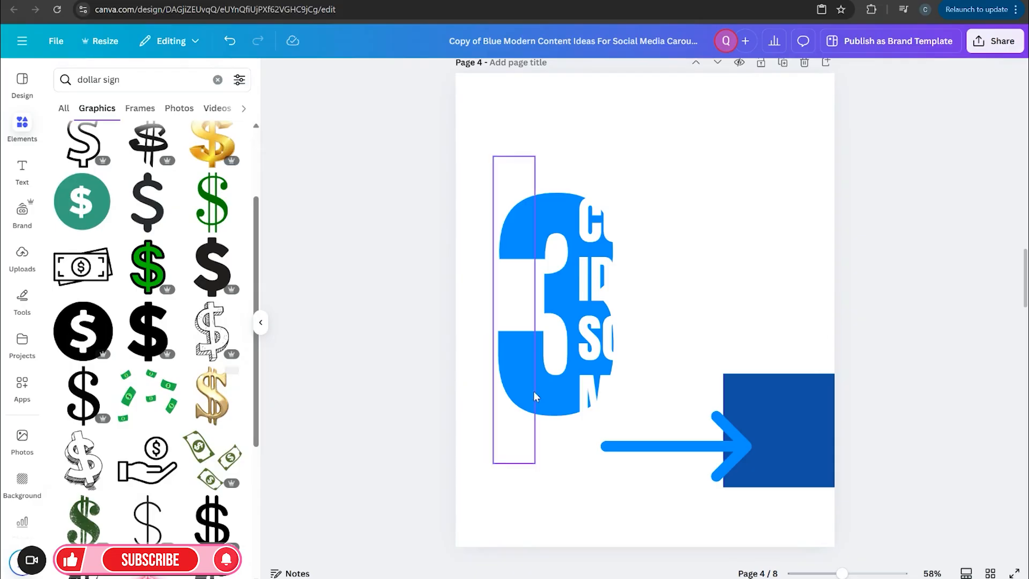
# Step: Leave page 4 and show all pages of the carousel design in grid view
pyautogui.click(684, 255)
pyautogui.scroll(2, 761, 256)
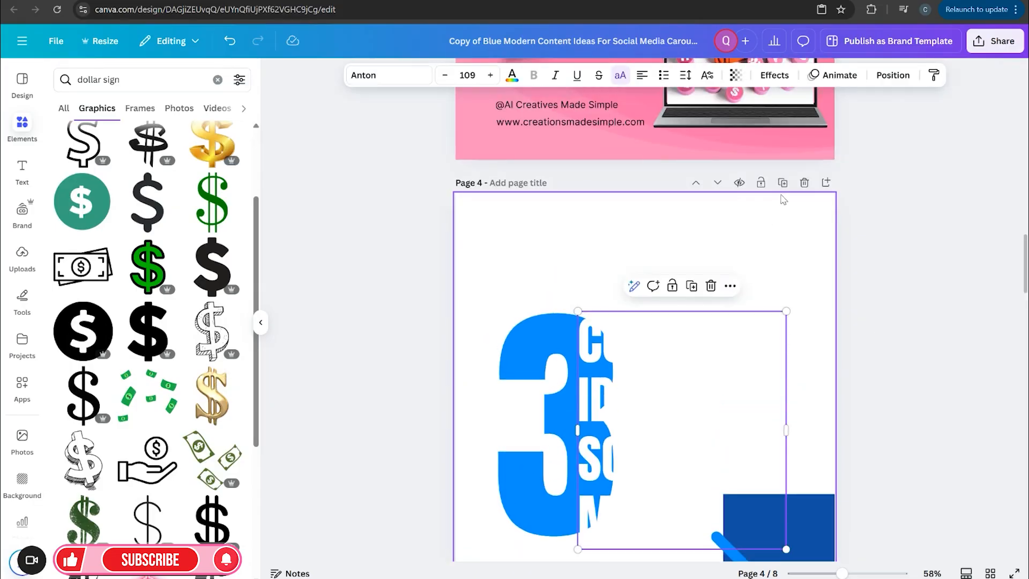
pyautogui.click(990, 572)
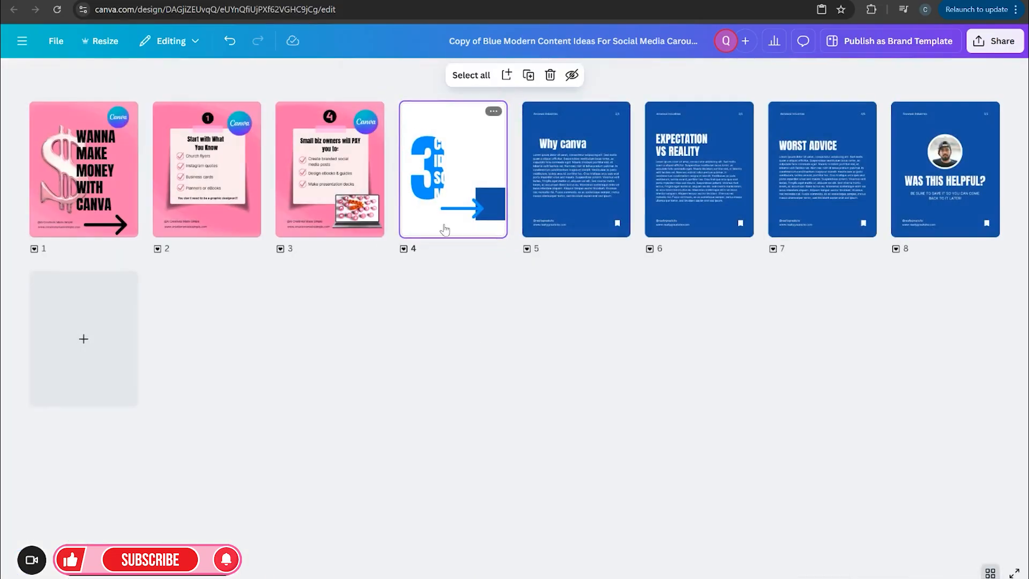
pyautogui.doubleClick(444, 230)
pyautogui.click(229, 42)
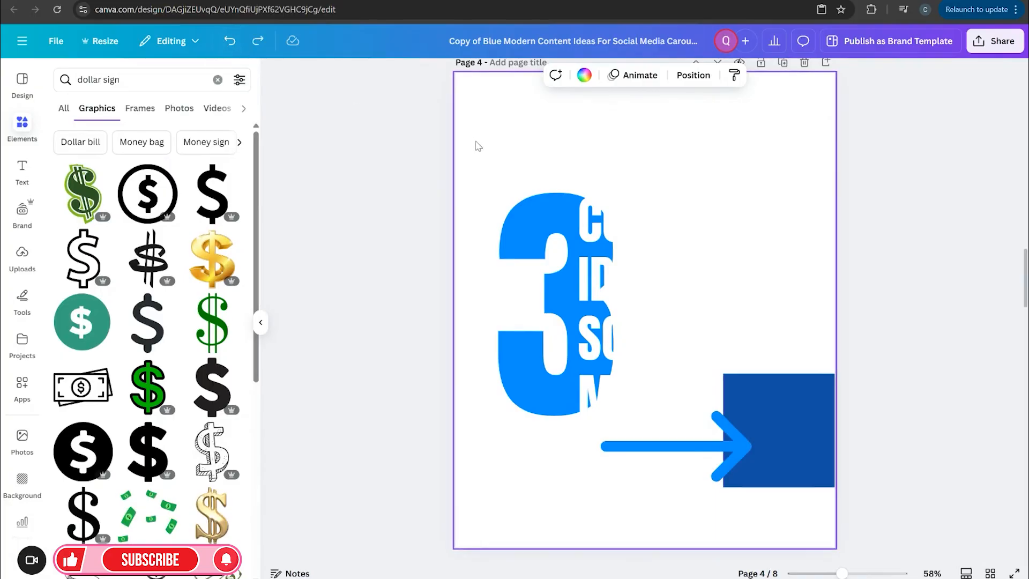
pyautogui.click(257, 43)
pyautogui.click(989, 572)
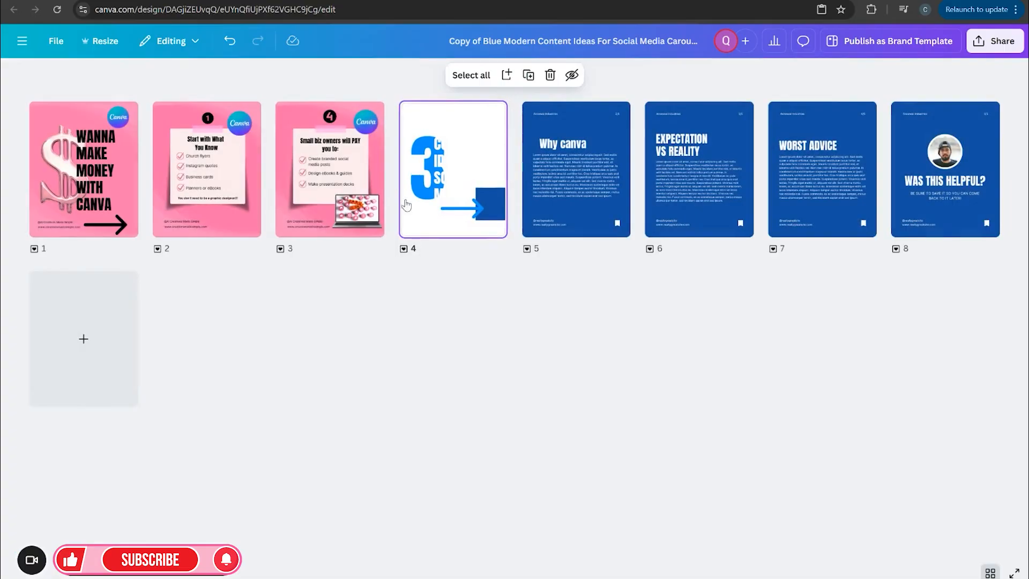
pyautogui.doubleClick(449, 225)
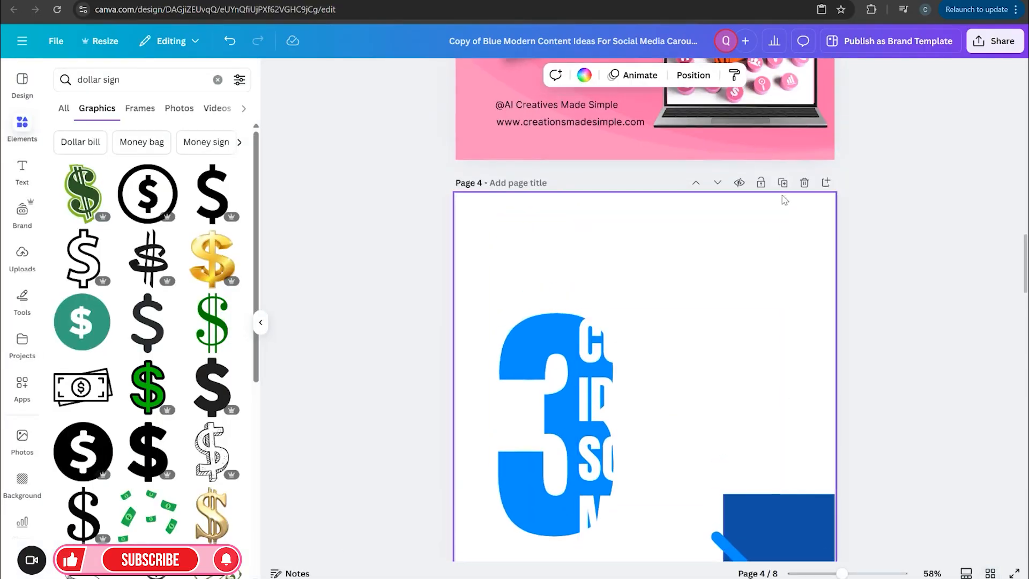
pyautogui.click(782, 182)
pyautogui.click(804, 182)
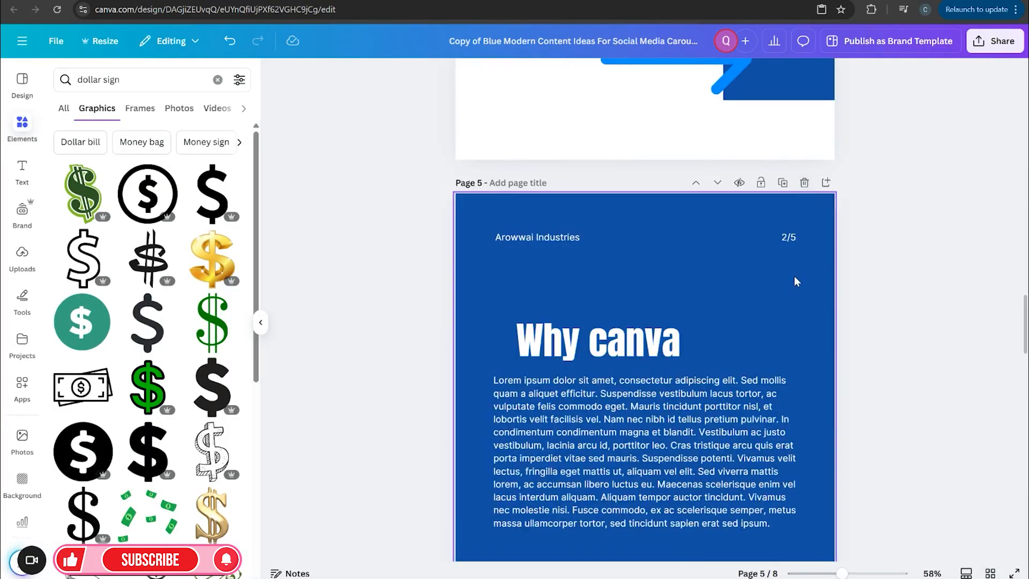
# Step: Add a blank page after page 1 and insert the shiny gold dollar sign graphic on it
pyautogui.scroll(-3, 765, 319)
pyautogui.scroll(15, 803, 349)
pyautogui.scroll(15, 885, 325)
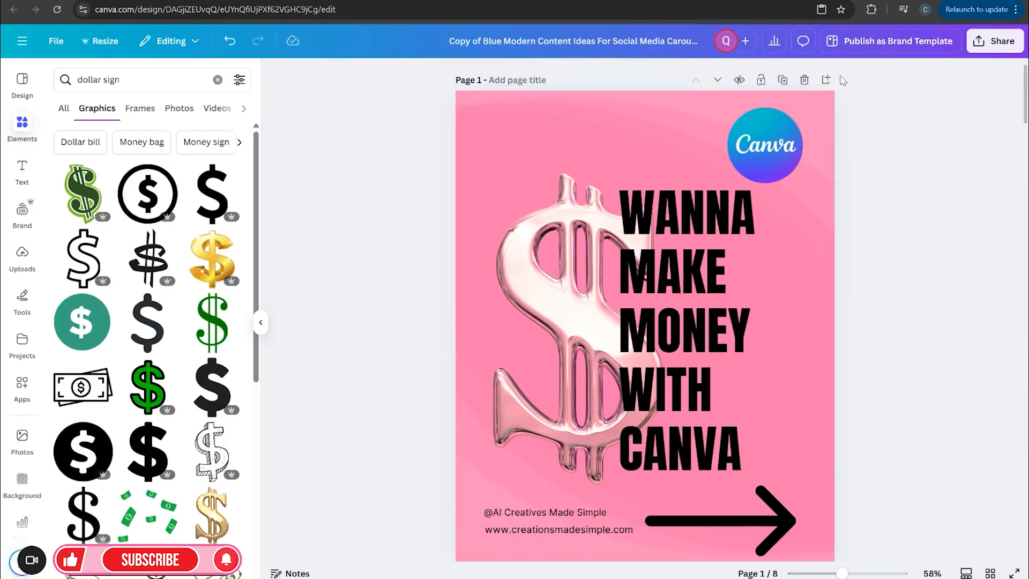
pyautogui.click(826, 80)
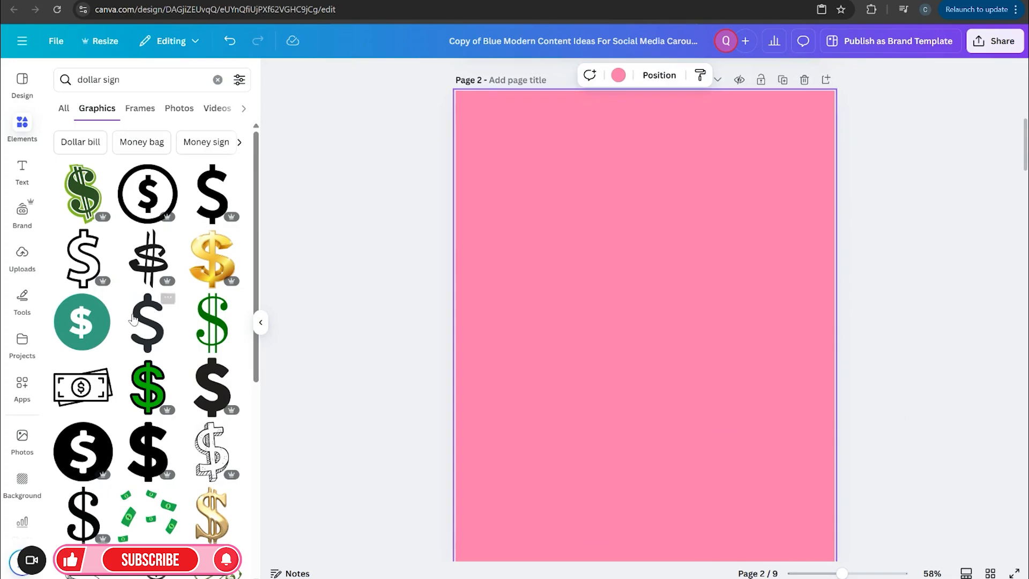
pyautogui.scroll(-2, 213, 278)
pyautogui.click(206, 408)
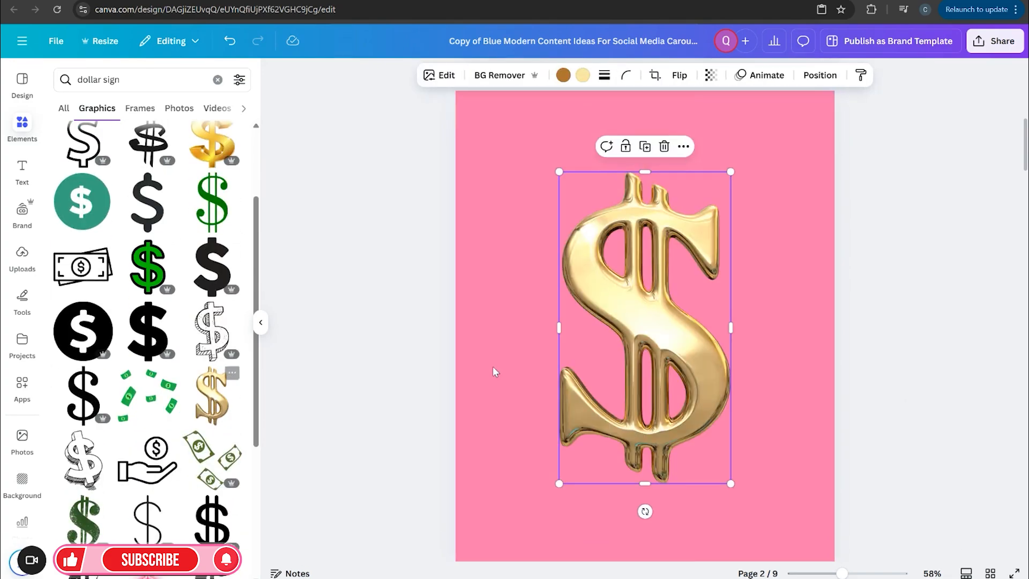
# Step: Shrink the gold dollar sign slightly and place it in the left half of page 2
pyautogui.moveTo(623, 334); pyautogui.dragTo(565, 311)
pyautogui.moveTo(673, 461); pyautogui.dragTo(641, 408)
pyautogui.moveTo(611, 326); pyautogui.dragTo(623, 366)
pyautogui.scroll(2, 664, 276)
pyautogui.scroll(-2, 664, 277)
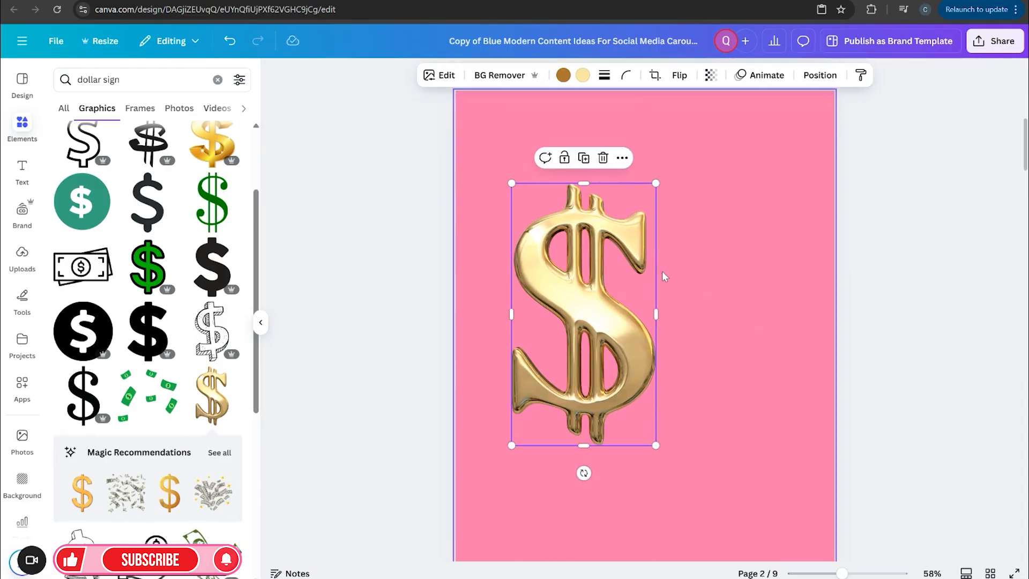
pyautogui.moveTo(655, 184); pyautogui.dragTo(650, 192)
pyautogui.scroll(3, 889, 356)
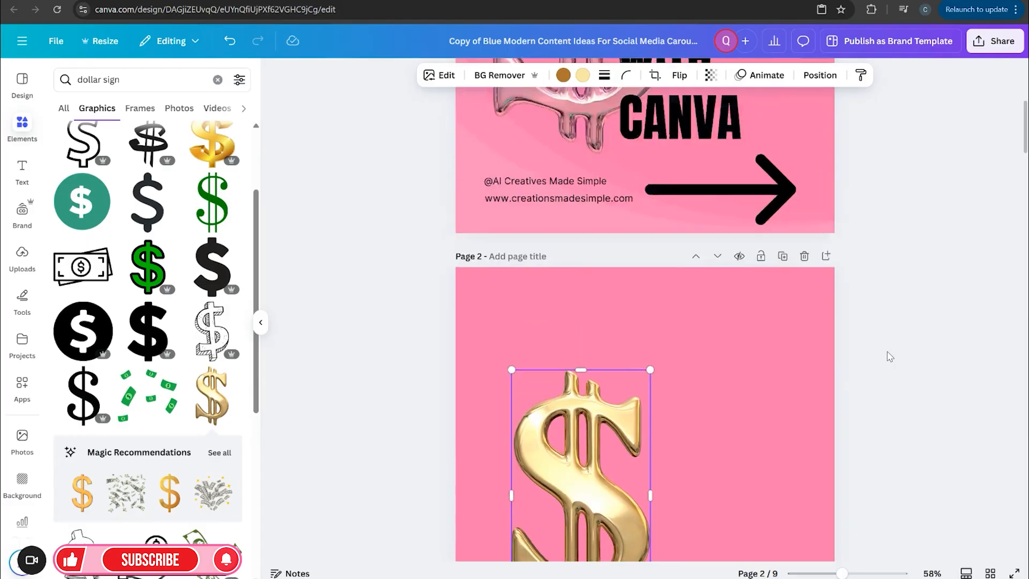
pyautogui.scroll(5, 889, 357)
pyautogui.click(698, 379)
pyautogui.rightClick(698, 379)
pyautogui.click(729, 251)
pyautogui.scroll(-8, 613, 296)
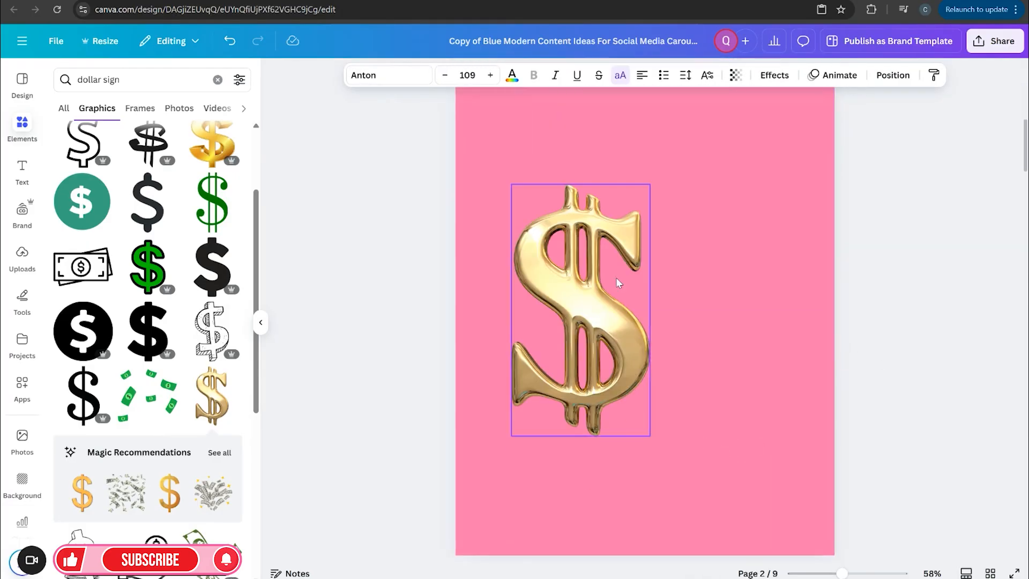
pyautogui.click(25, 169)
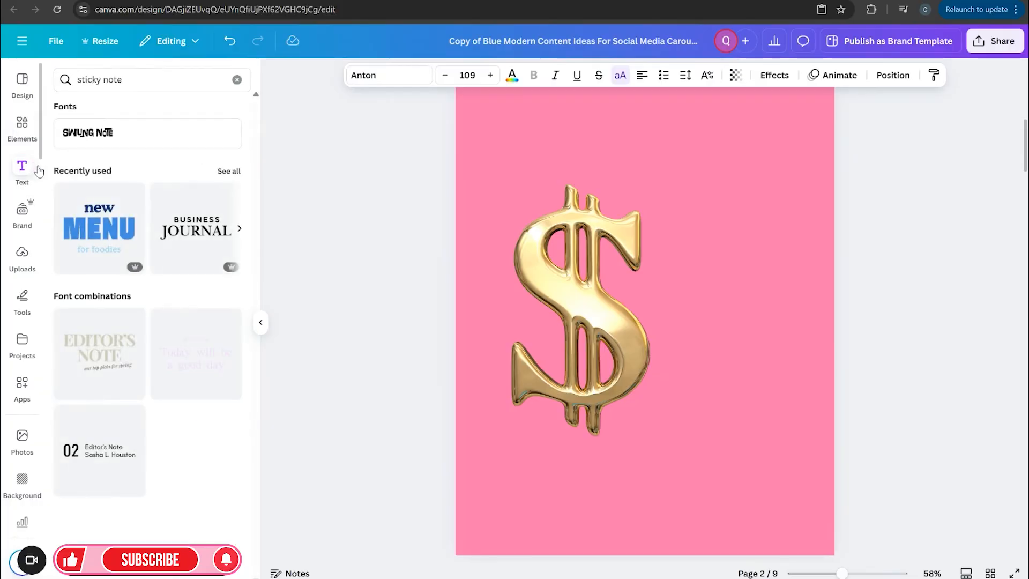
# Step: Copy the "Why canva" heading from page 6 onto page 2 and place it beside the upper part of the dollar sign
pyautogui.scroll(-20, 872, 375)
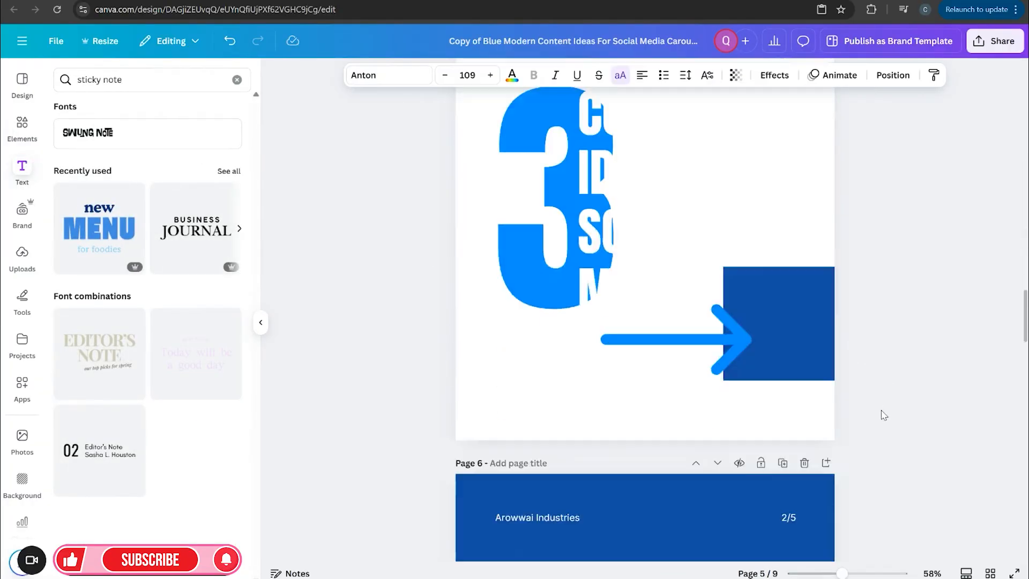
pyautogui.scroll(3, 870, 420)
pyautogui.click(583, 199)
pyautogui.rightClick(583, 210)
pyautogui.press('Escape')
pyautogui.click(989, 573)
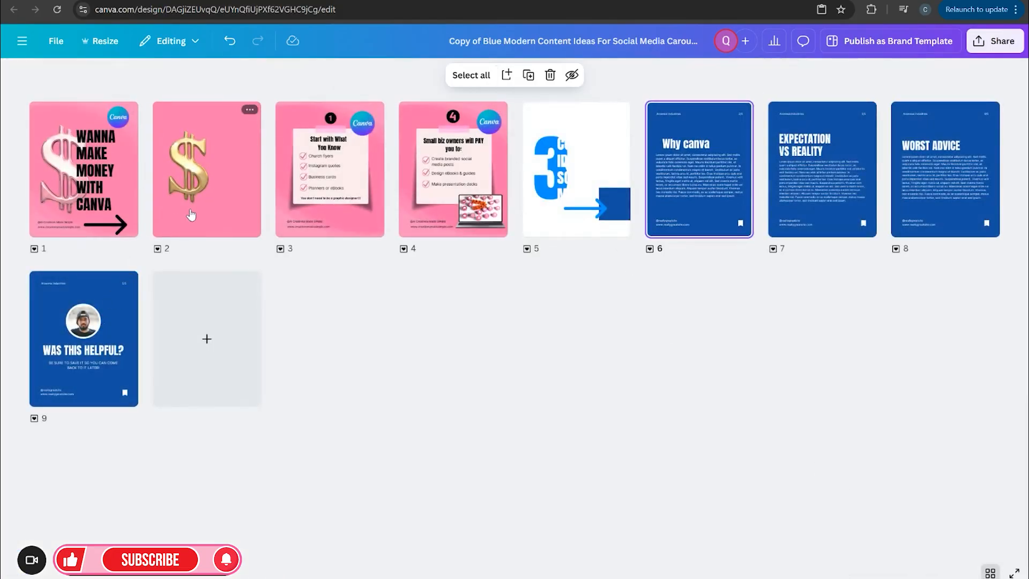
pyautogui.doubleClick(190, 215)
pyautogui.rightClick(685, 224)
pyautogui.click(704, 287)
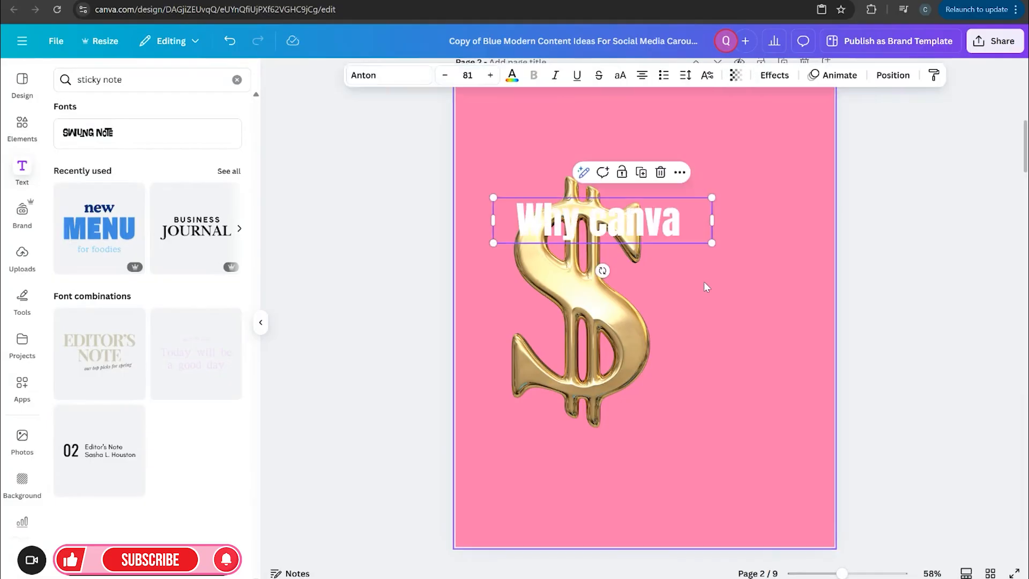
pyautogui.moveTo(693, 221); pyautogui.dragTo(816, 225)
pyautogui.click(812, 238)
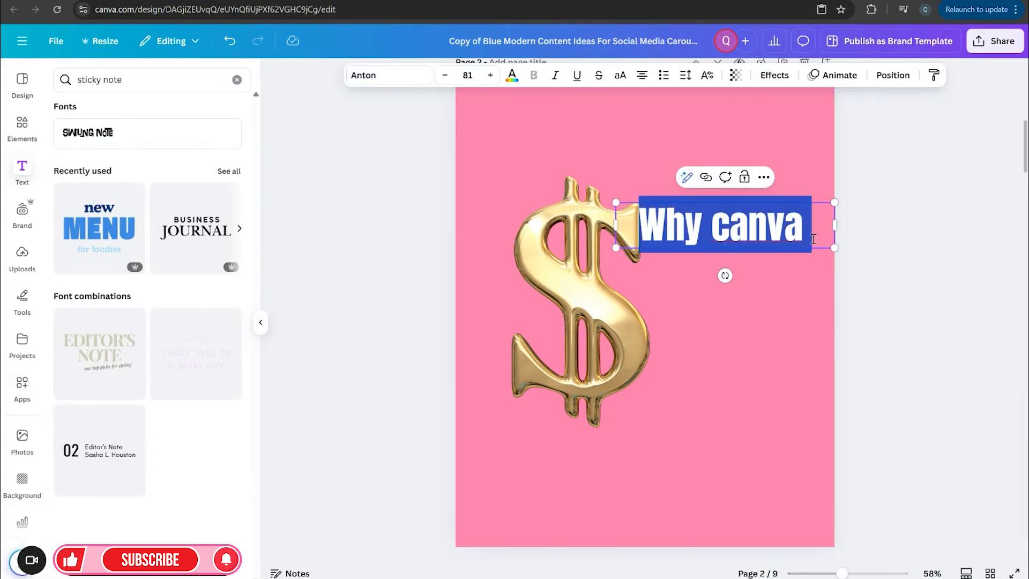
# Step: Replace the heading text on page 2 with the "Wanna make money with canva" title copied from page 1
pyautogui.click(931, 284)
pyautogui.scroll(10, 924, 285)
pyautogui.click(718, 252)
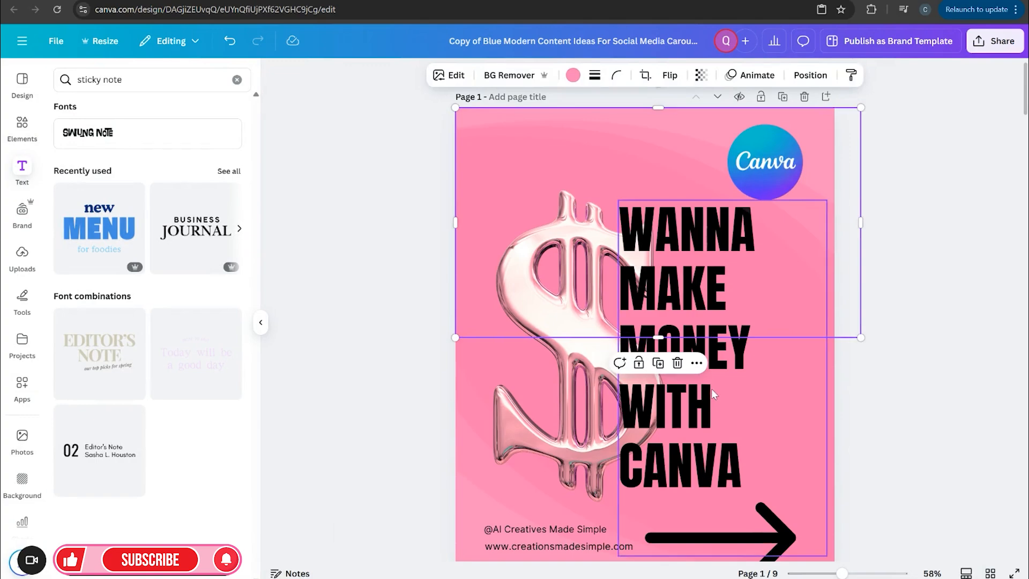
pyautogui.click(711, 393)
pyautogui.rightClick(711, 394)
pyautogui.click(734, 244)
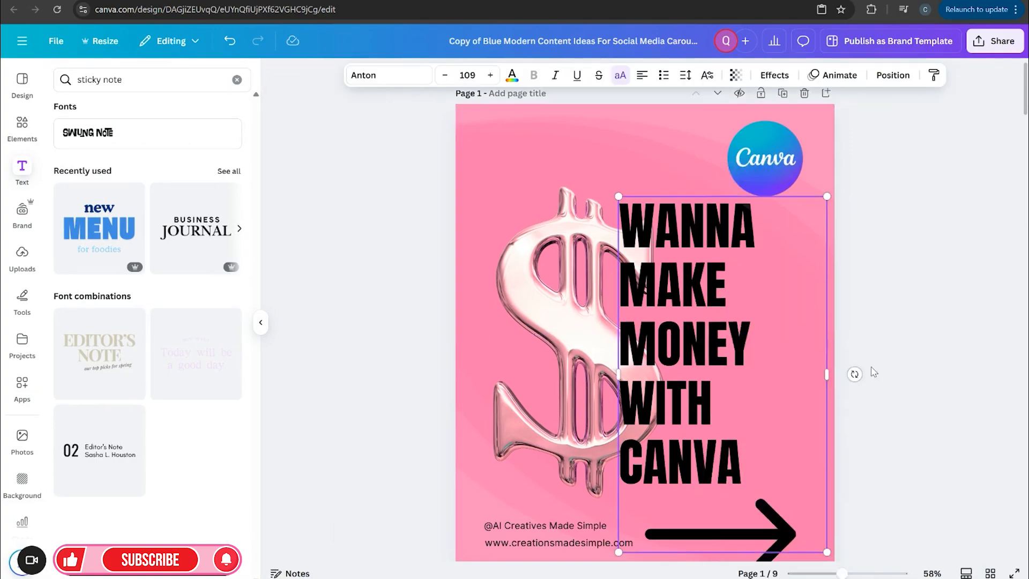
pyautogui.scroll(-10, 808, 371)
pyautogui.doubleClick(745, 235)
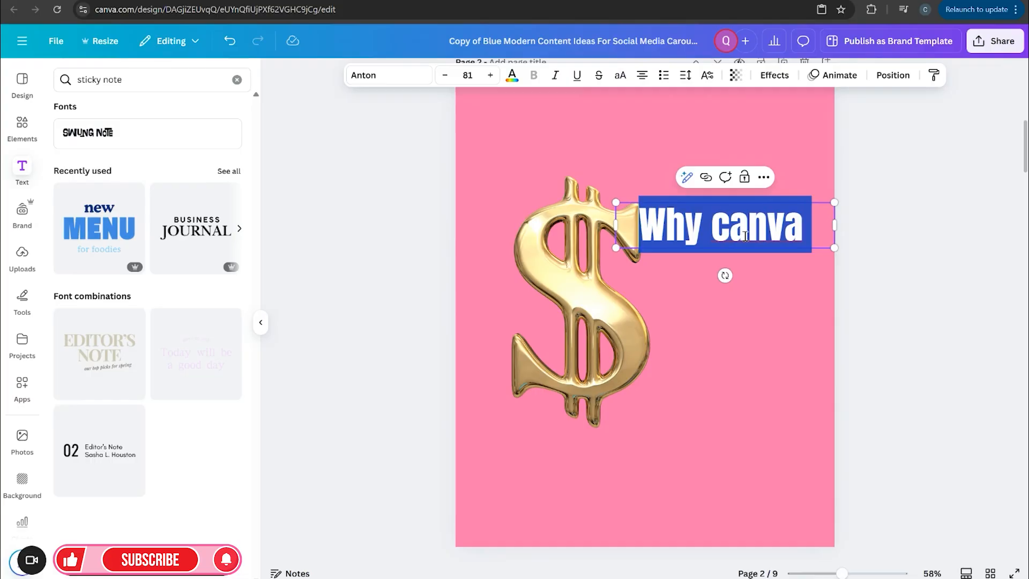
pyautogui.hotkey('ctrl', 'v')
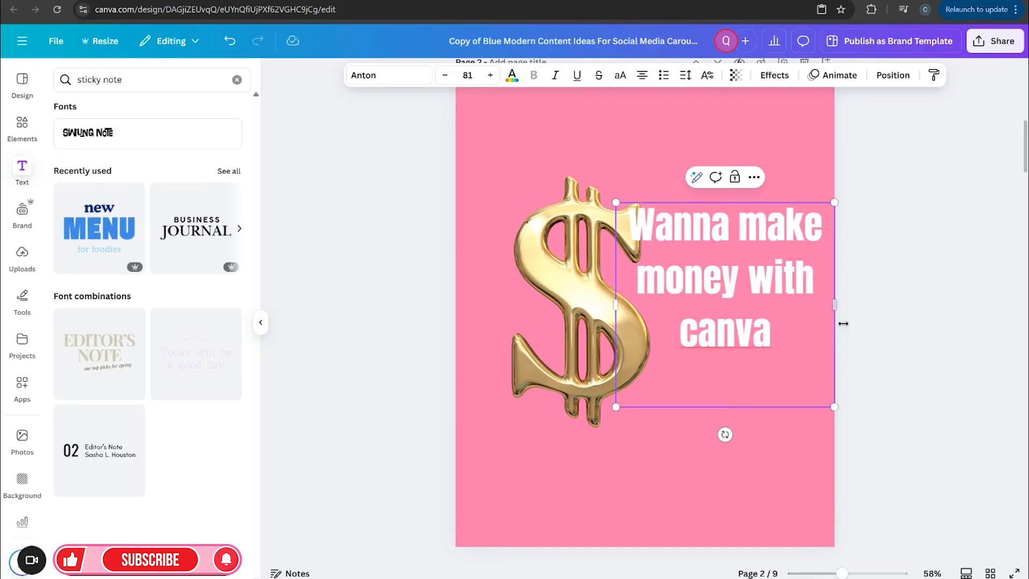
# Step: Narrow the page 2 title to one word per line, enlarge the dollar sign slightly and shift the title just beside it
pyautogui.moveTo(836, 302); pyautogui.dragTo(779, 356)
pyautogui.click(637, 412)
pyautogui.moveTo(649, 428); pyautogui.dragTo(663, 452)
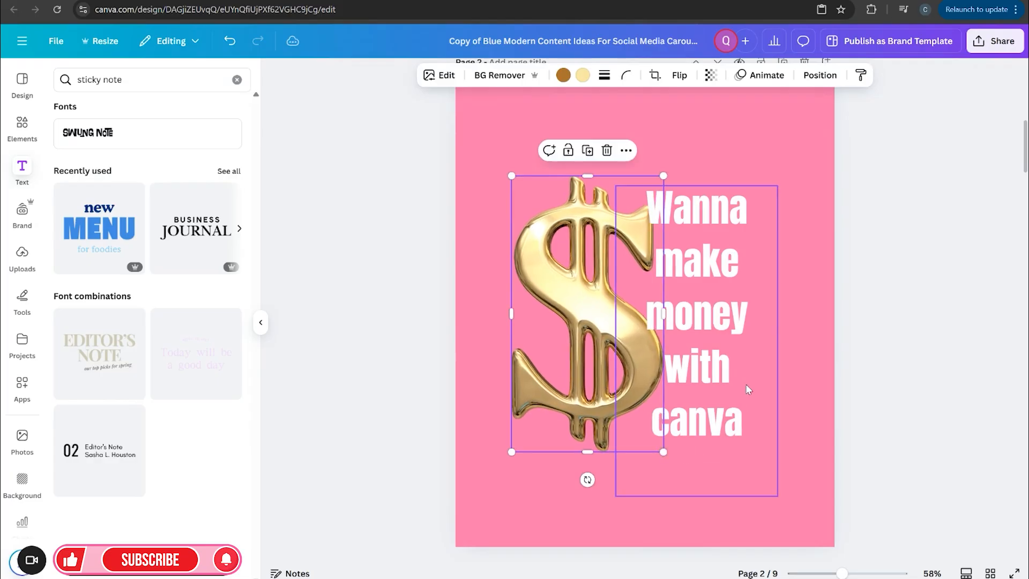
pyautogui.click(748, 390)
pyautogui.moveTo(748, 389); pyautogui.dragTo(754, 389)
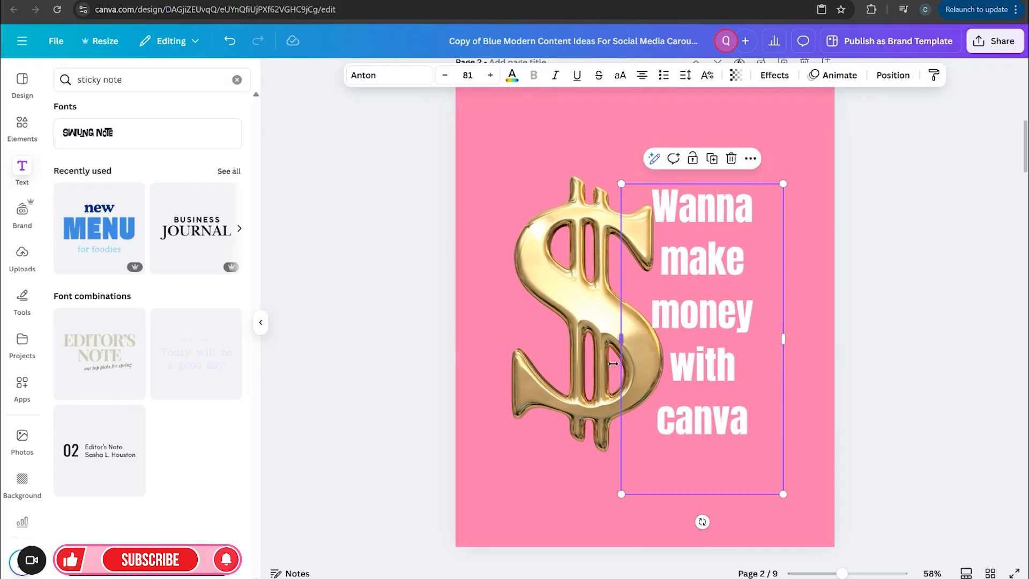
# Step: Set the color of the whole page 2 title to black (#000000)
pyautogui.click(511, 76)
pyautogui.click(106, 173)
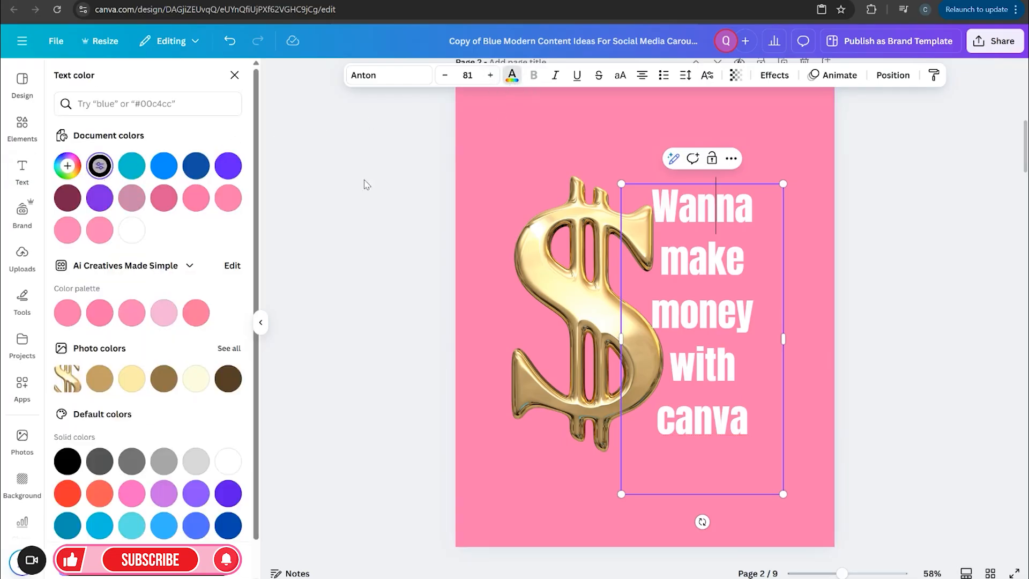
pyautogui.doubleClick(708, 247)
pyautogui.moveTo(652, 205); pyautogui.dragTo(749, 413)
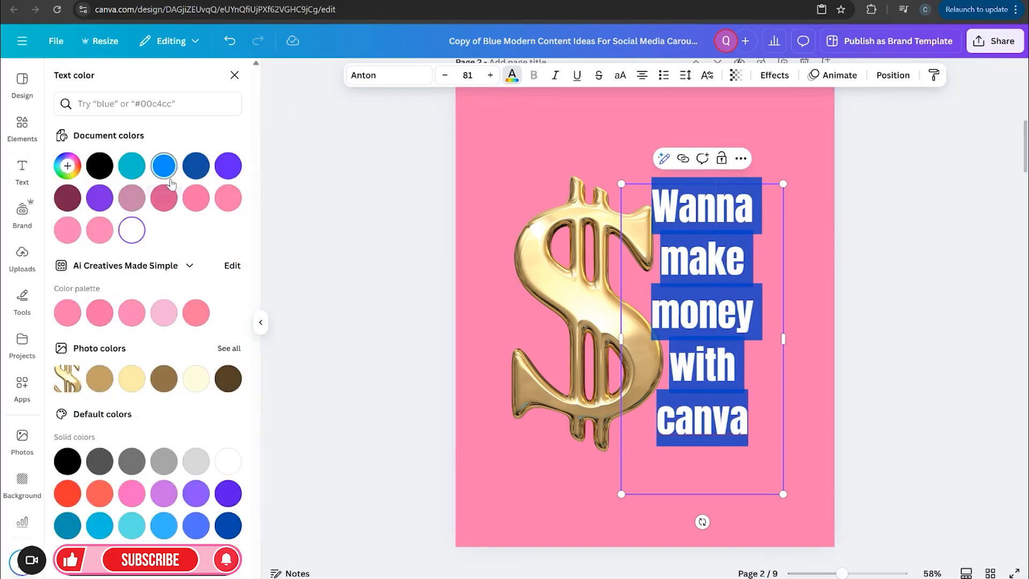
pyautogui.click(99, 167)
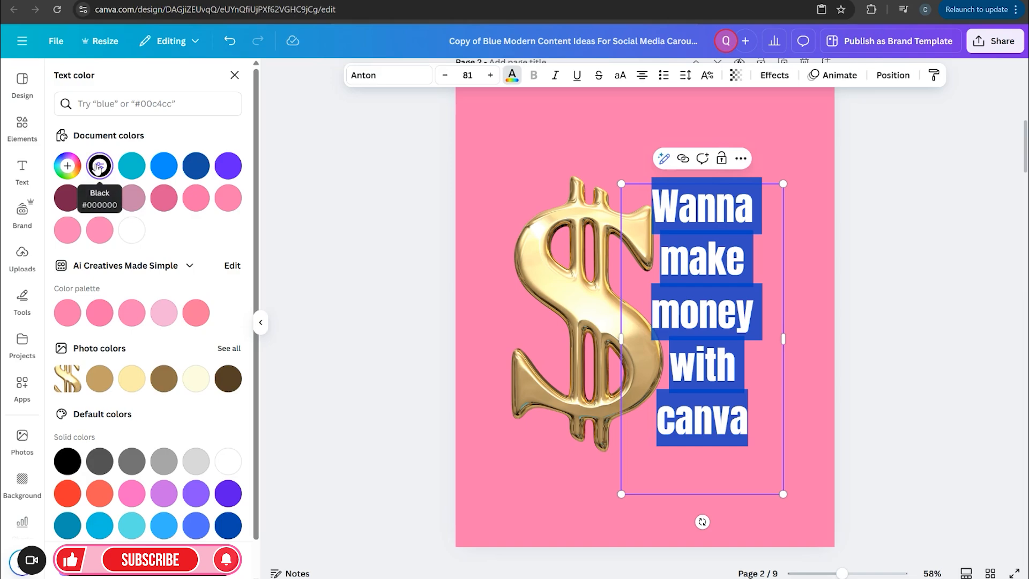
pyautogui.click(98, 166)
pyautogui.click(845, 334)
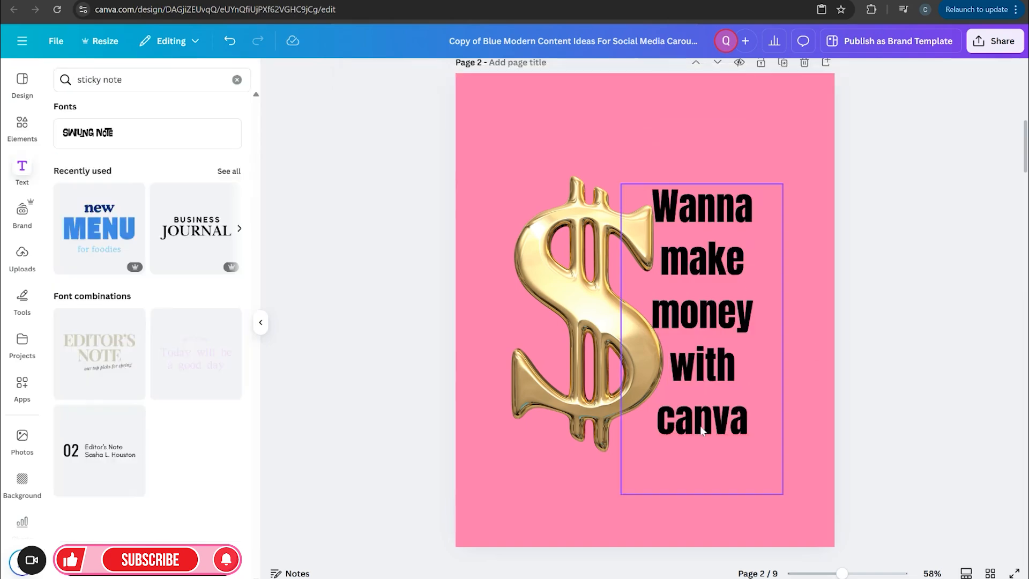
# Step: Capitalize the first letters of "Canva", "Money" and "Make" in the page 2 title
pyautogui.click(675, 422)
pyautogui.click(675, 422)
pyautogui.press('BackSpace')
pyautogui.write('C')
pyautogui.press('BackSpace')
pyautogui.write('m')
pyautogui.press('BackSpace')
pyautogui.write('M')
pyautogui.press('BackSpace')
pyautogui.write('M')
pyautogui.scroll(-2, 926, 277)
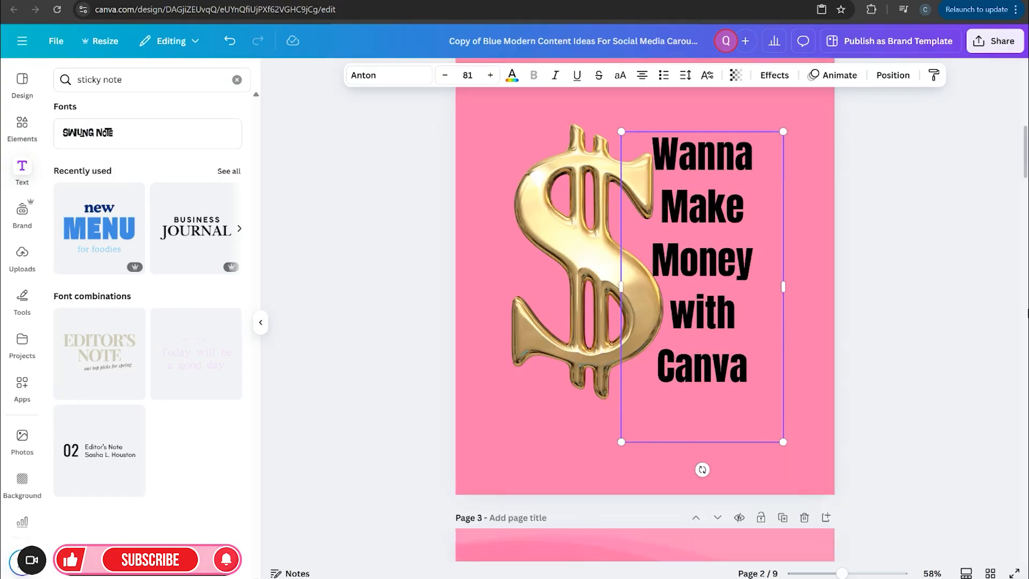
pyautogui.scroll(1, 1026, 331)
pyautogui.scroll(-2, 1027, 331)
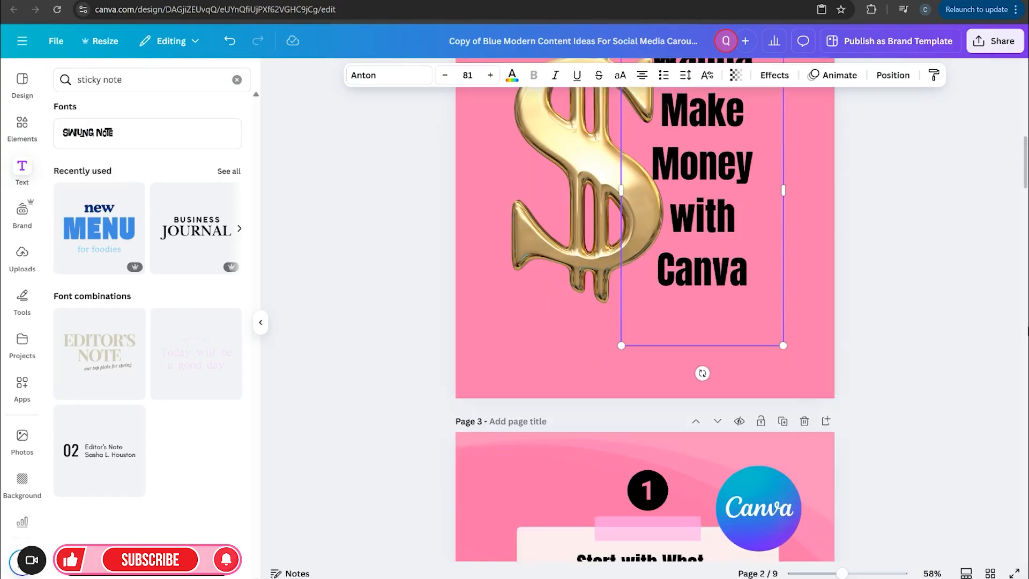
pyautogui.click(845, 374)
pyautogui.scroll(4, 950, 425)
pyautogui.scroll(-2, 838, 408)
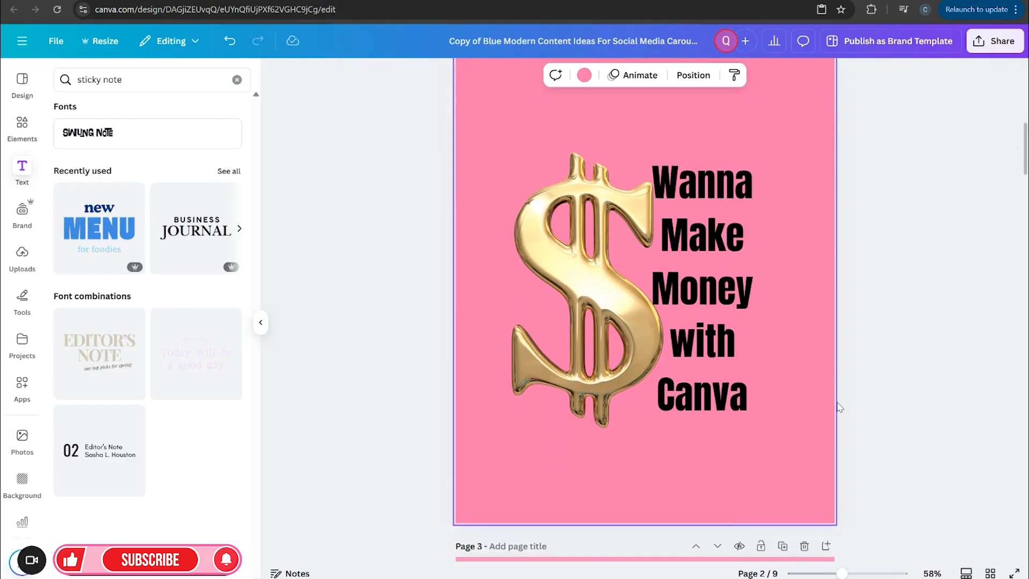
pyautogui.scroll(4, 839, 407)
pyautogui.click(523, 200)
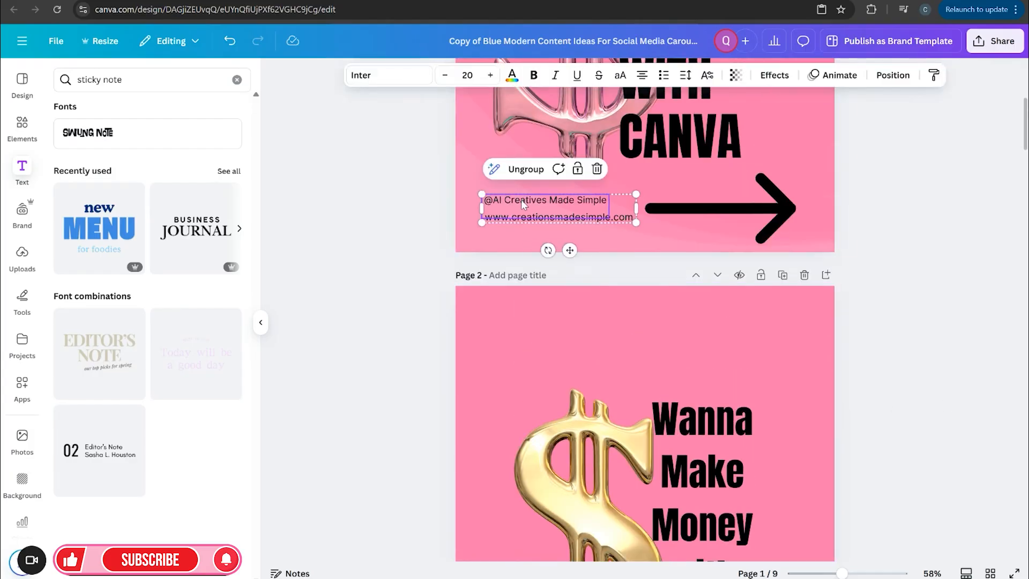
pyautogui.rightClick(522, 204)
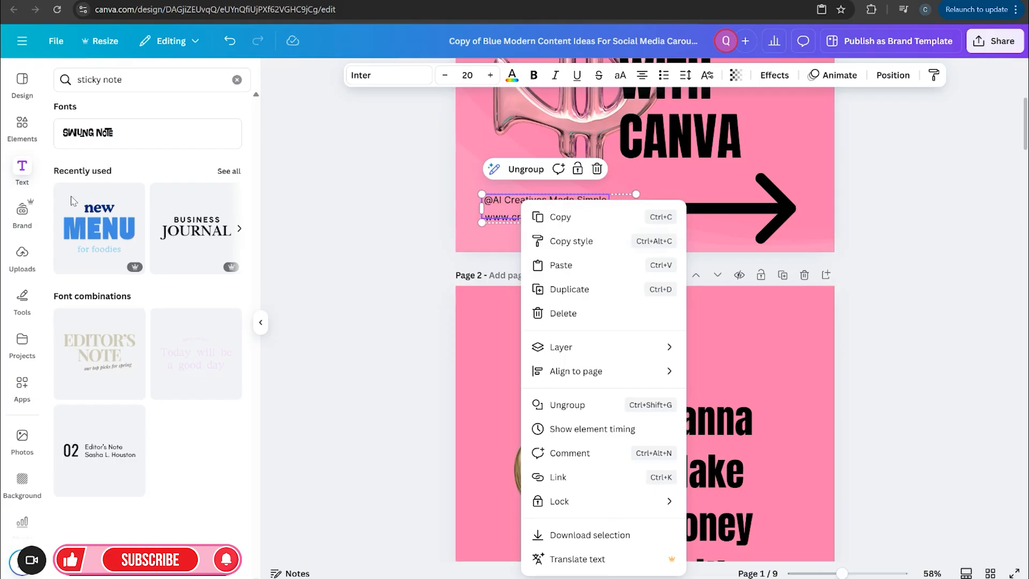
pyautogui.click(17, 172)
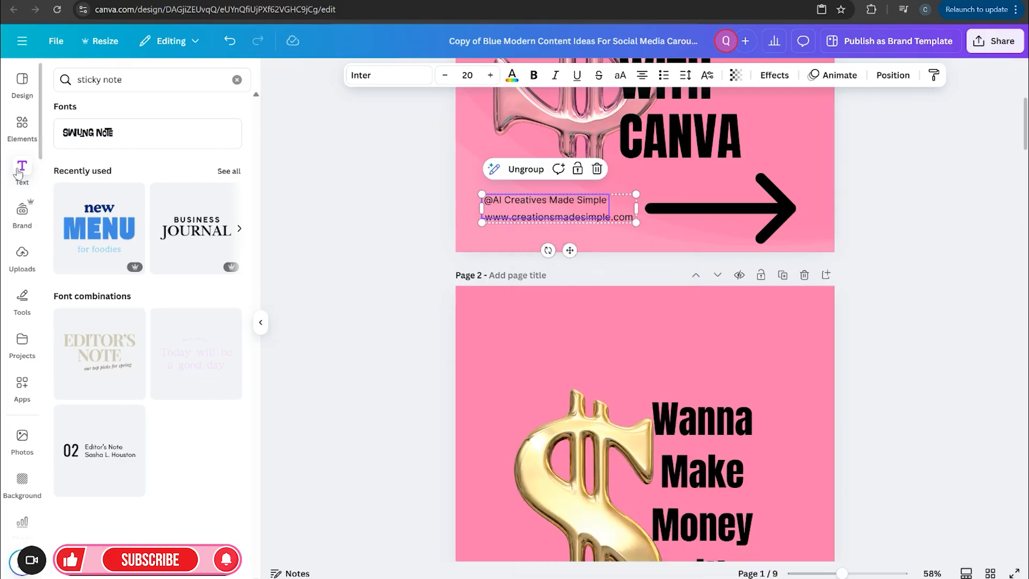
pyautogui.scroll(-7, 346, 285)
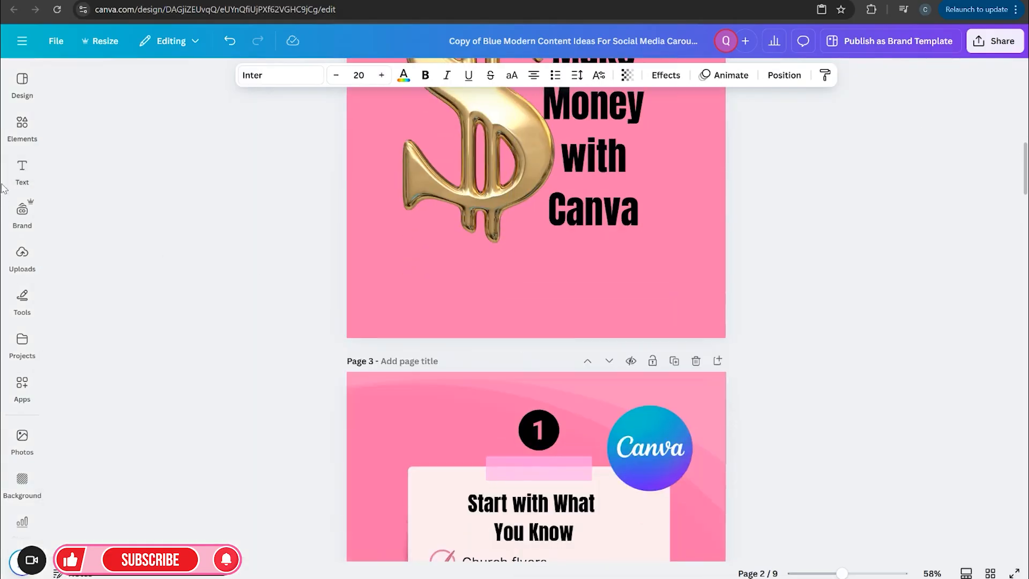
pyautogui.click(22, 170)
# Step: Copy the grouped social handle and website text from page 1 and paste it at the bottom of page 2
pyautogui.scroll(9, 728, 371)
pyautogui.click(557, 261)
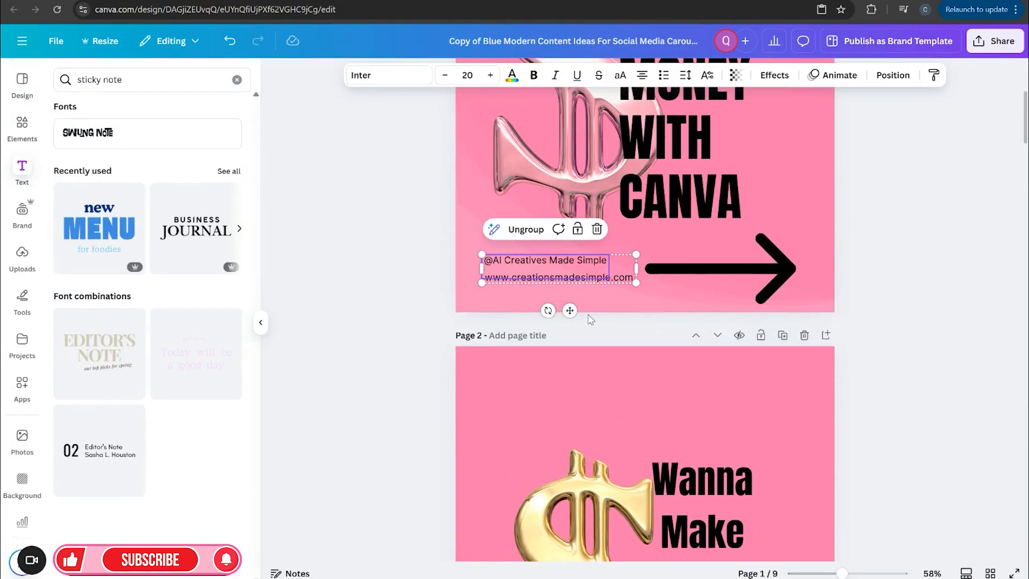
pyautogui.rightClick(555, 267)
pyautogui.click(593, 222)
pyautogui.scroll(-6, 722, 410)
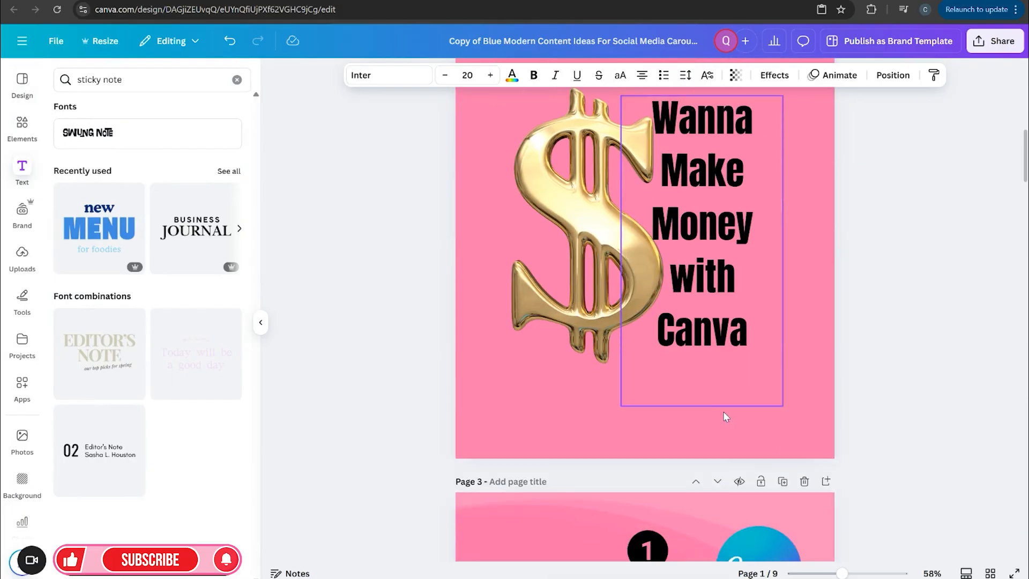
pyautogui.click(524, 407)
pyautogui.rightClick(524, 407)
pyautogui.click(560, 401)
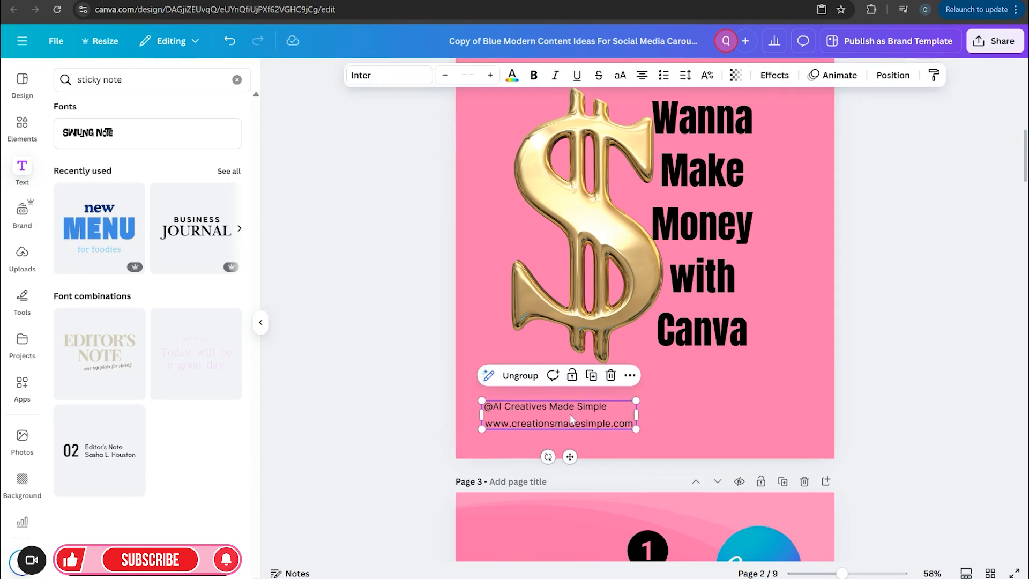
# Step: Nudge the handle and website text on page 2 into place, and search the graphics for "black arrow"
pyautogui.moveTo(578, 422); pyautogui.dragTo(581, 423)
pyautogui.click(22, 128)
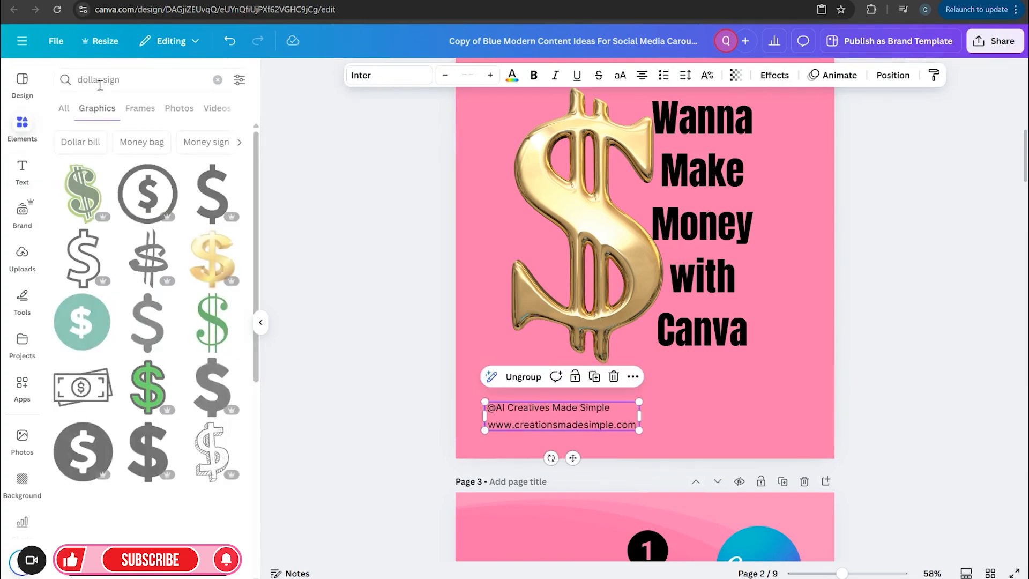
pyautogui.click(140, 77)
pyautogui.write('black')
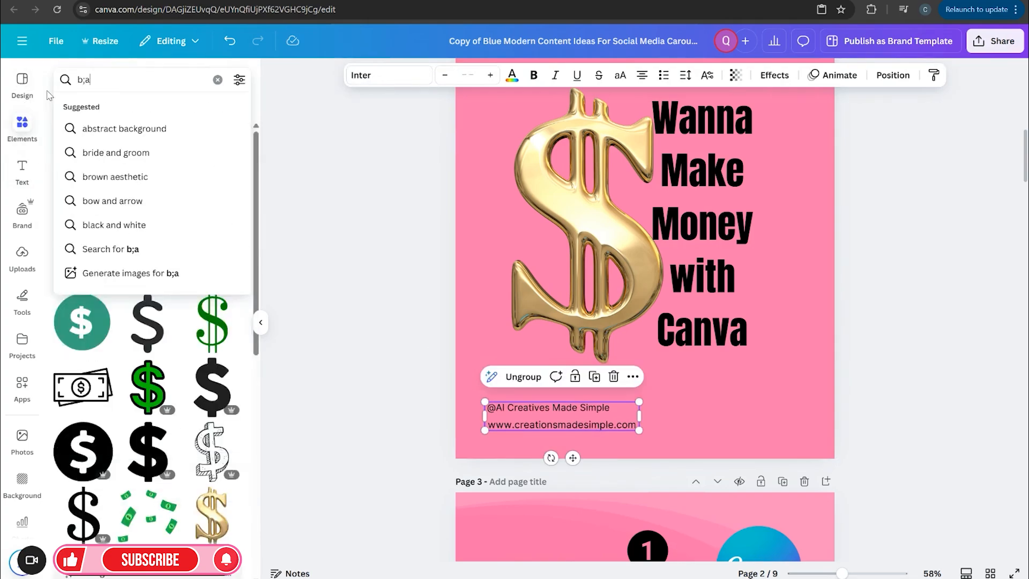
pyautogui.write(' arrow')
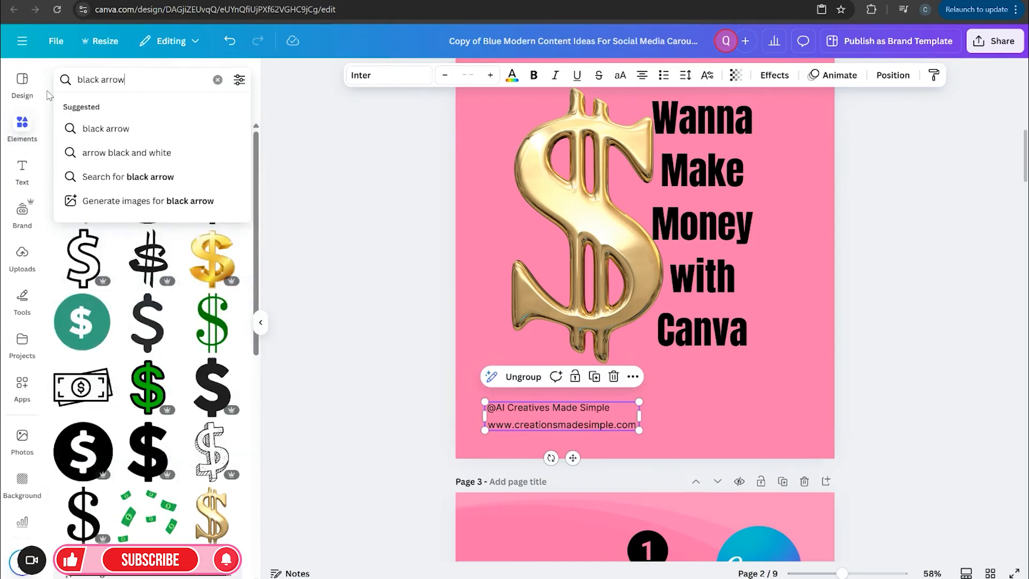
pyautogui.press('Return')
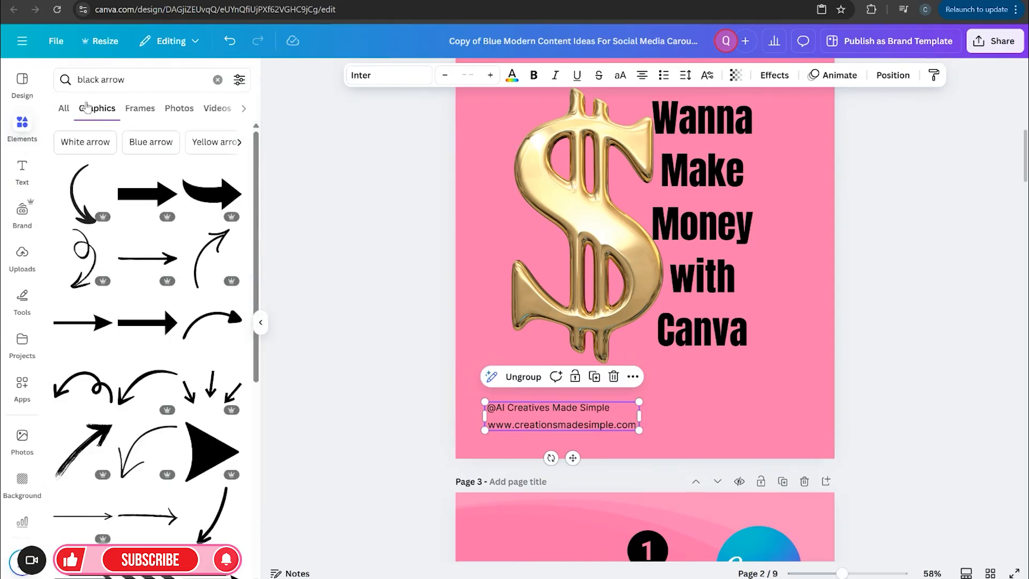
# Step: Add the straight thin-shafted black arrow with a large head to page 2 and place it beside the website text
pyautogui.click(94, 320)
pyautogui.moveTo(688, 228); pyautogui.dragTo(788, 414)
pyautogui.scroll(1, 788, 415)
pyautogui.moveTo(794, 459); pyautogui.dragTo(795, 467)
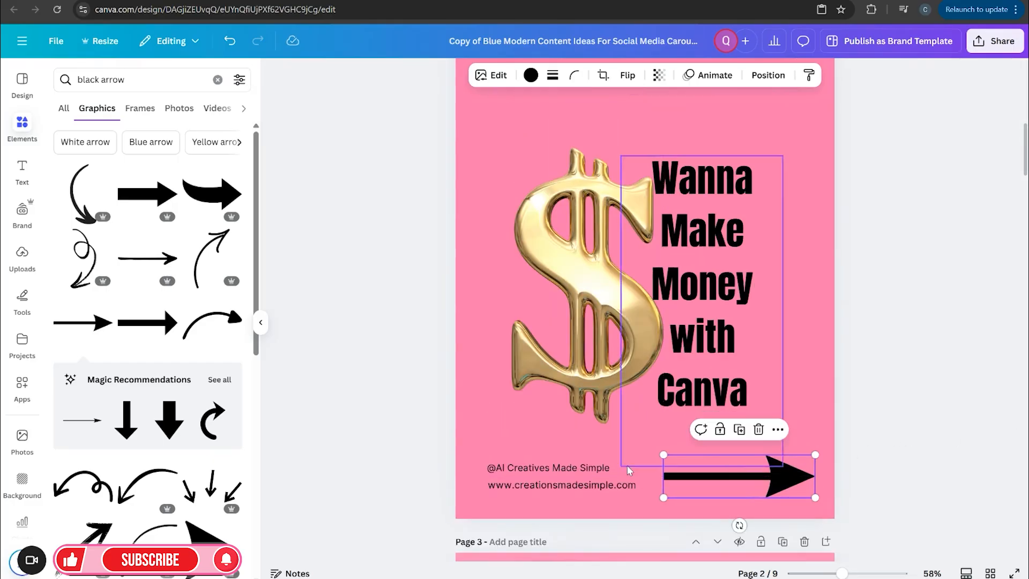
# Step: Check the logo on page 1 and search the graphics for "canva"
pyautogui.scroll(1, 929, 422)
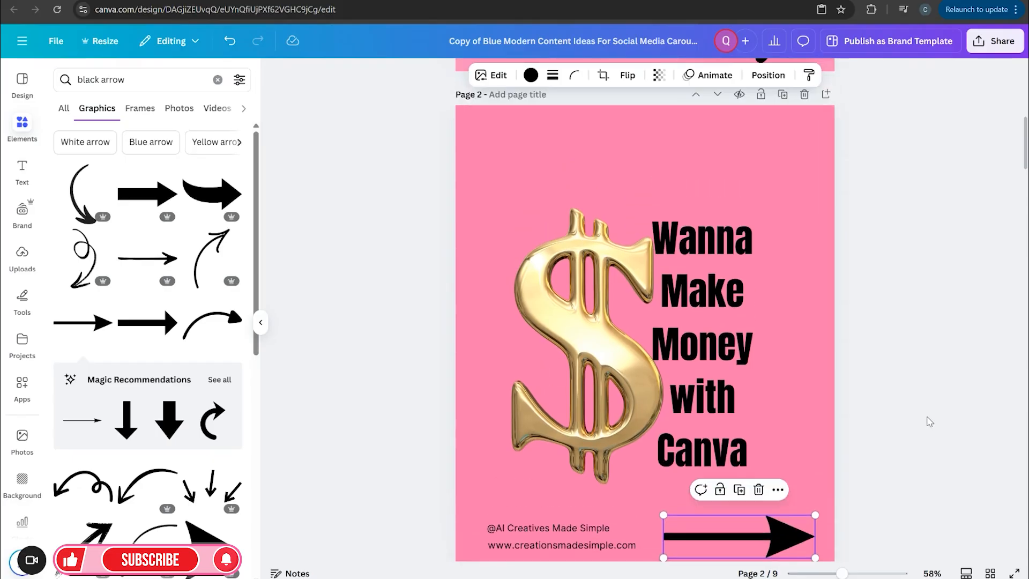
pyautogui.scroll(8, 891, 282)
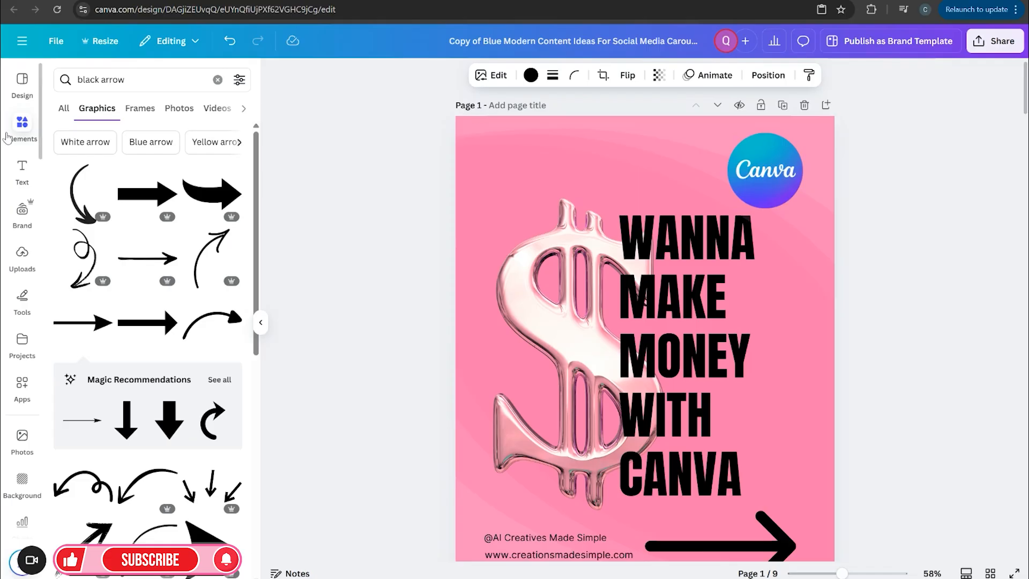
pyautogui.click(8, 138)
pyautogui.click(217, 85)
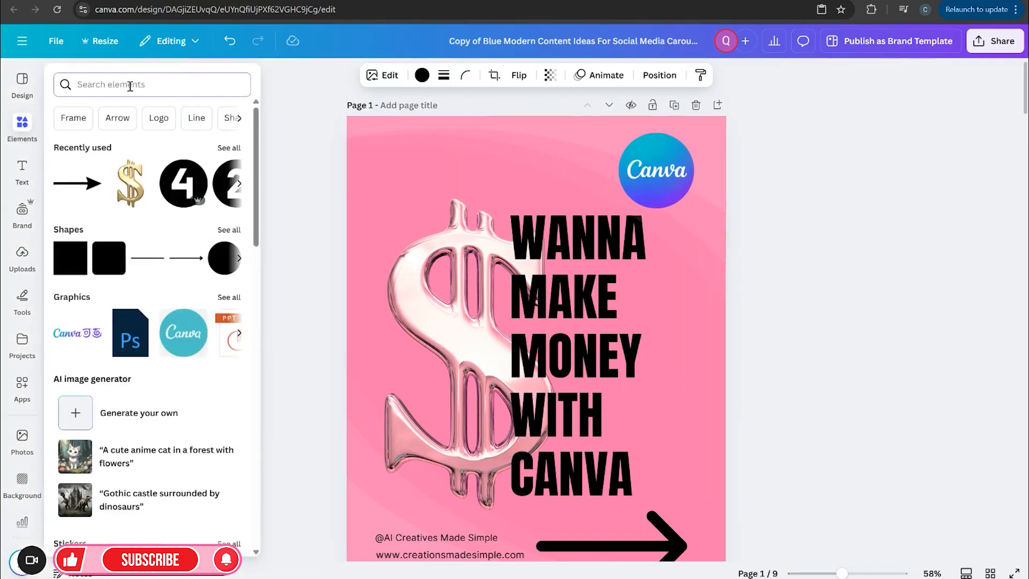
pyautogui.write('canva')
pyautogui.press('Return')
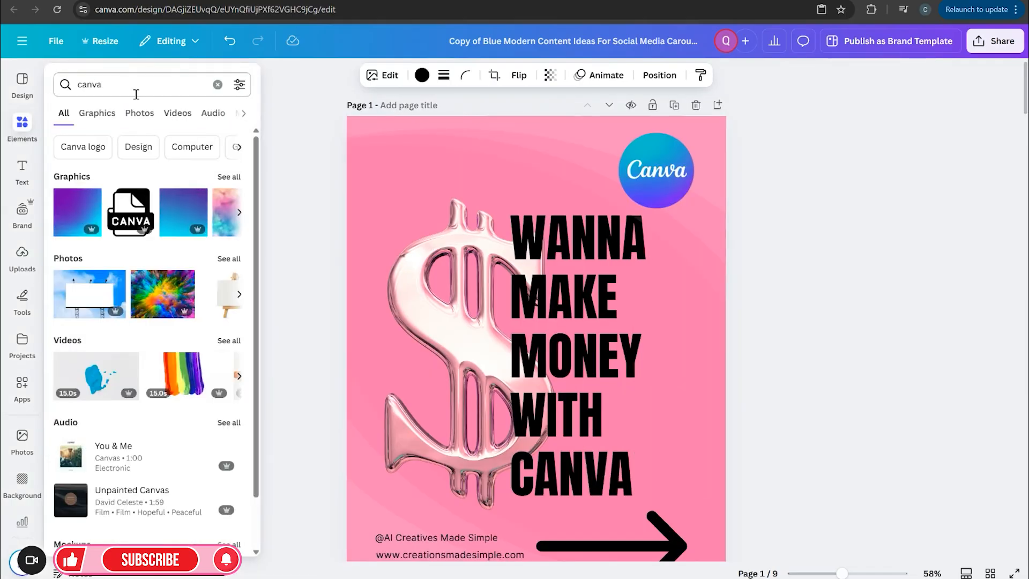
pyautogui.click(97, 112)
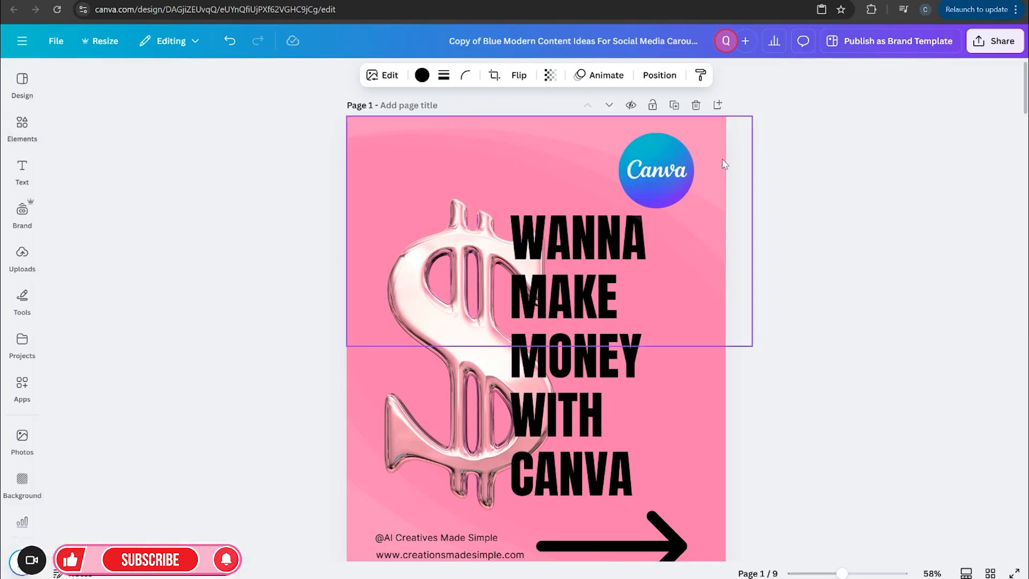
# Step: Copy the round Canva logo from page 1 to page 2 and shift it slightly down, closer to the title
pyautogui.click(655, 176)
pyautogui.rightClick(656, 176)
pyautogui.click(696, 193)
pyautogui.scroll(-7, 731, 229)
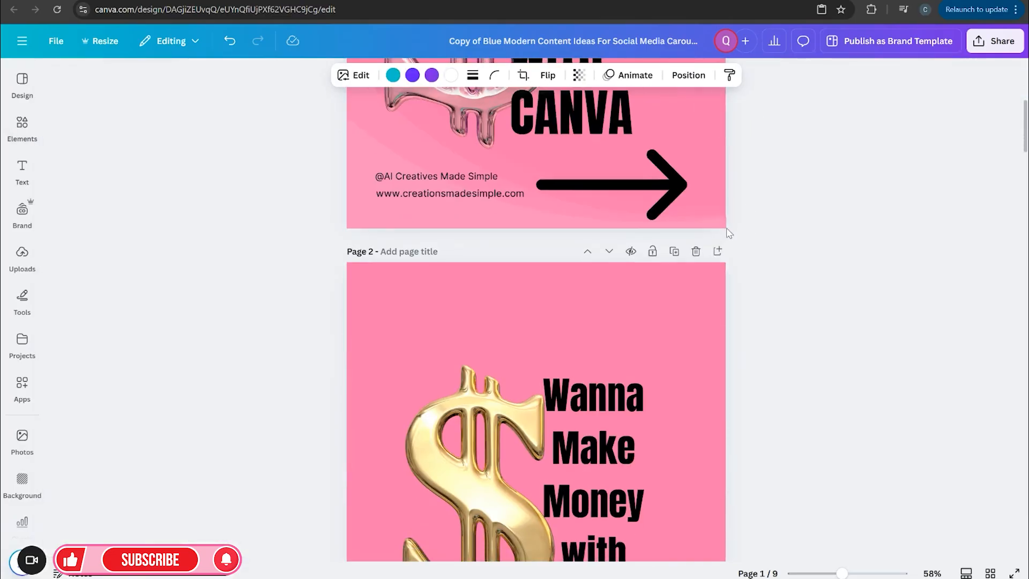
pyautogui.scroll(-2, 730, 229)
pyautogui.rightClick(643, 215)
pyautogui.click(667, 274)
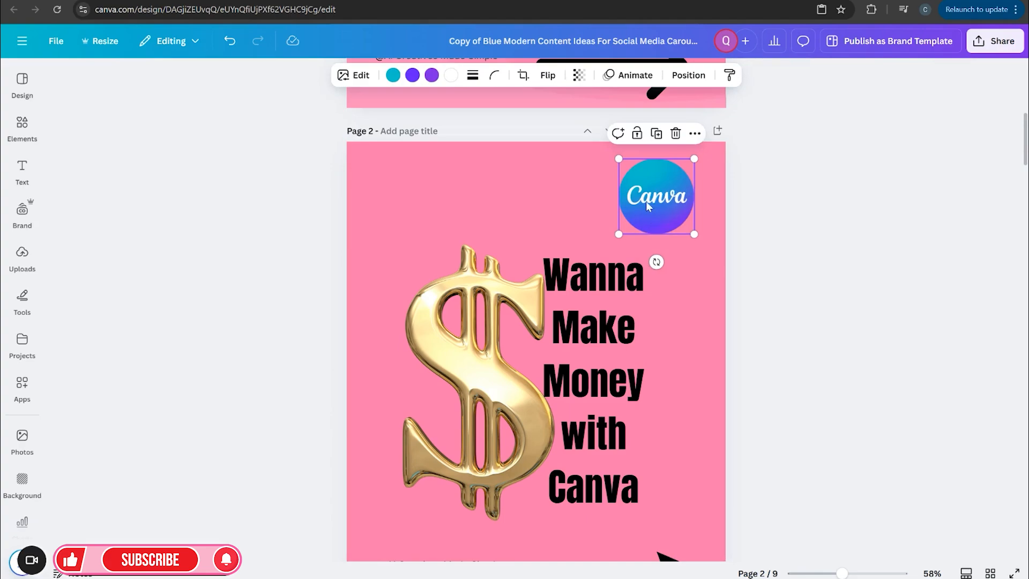
pyautogui.moveTo(646, 205); pyautogui.dragTo(642, 216)
# Step: Look through the color choices and Duotone presets for the dollar sign on page 2
pyautogui.click(476, 343)
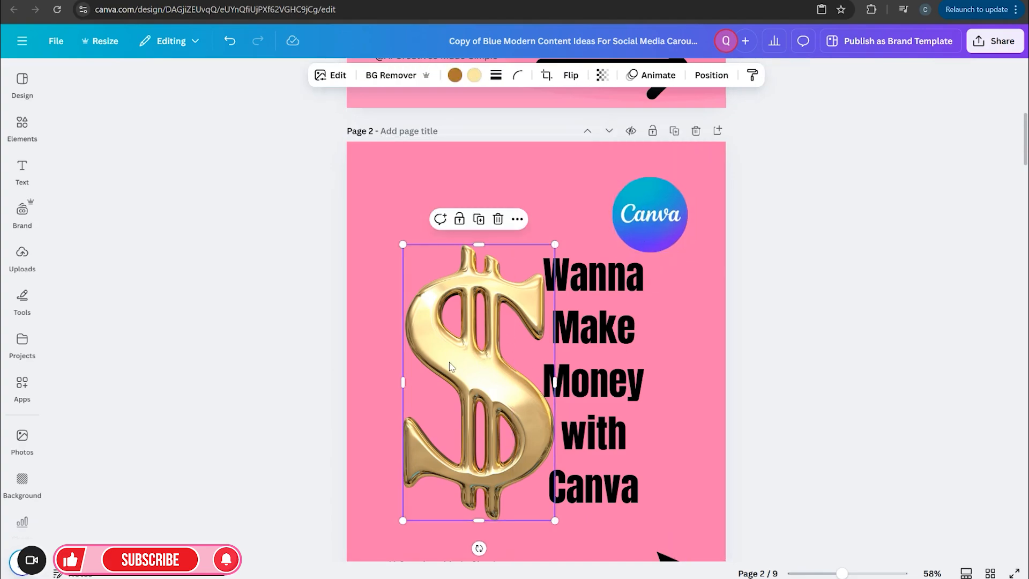
pyautogui.click(454, 78)
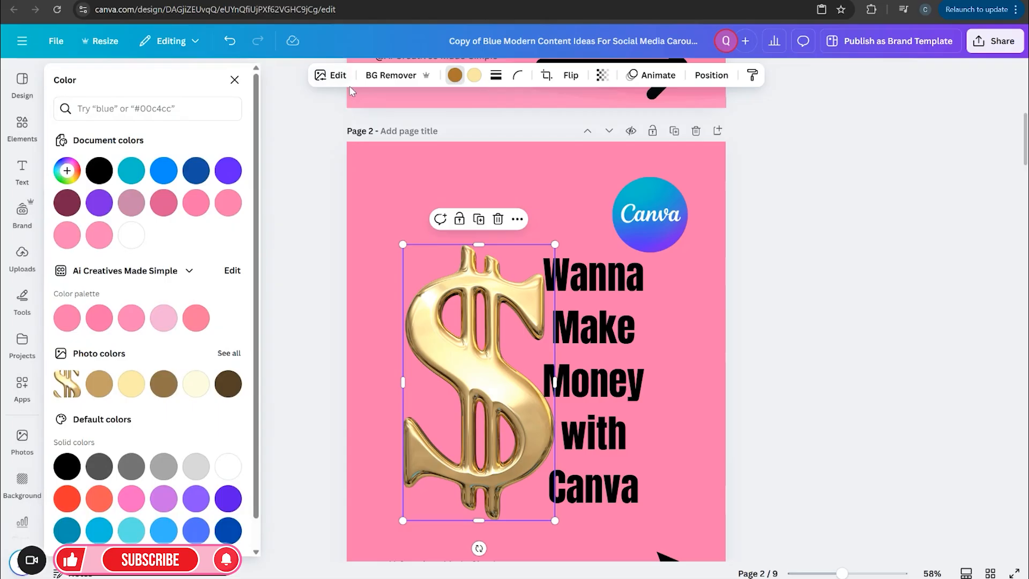
pyautogui.click(341, 78)
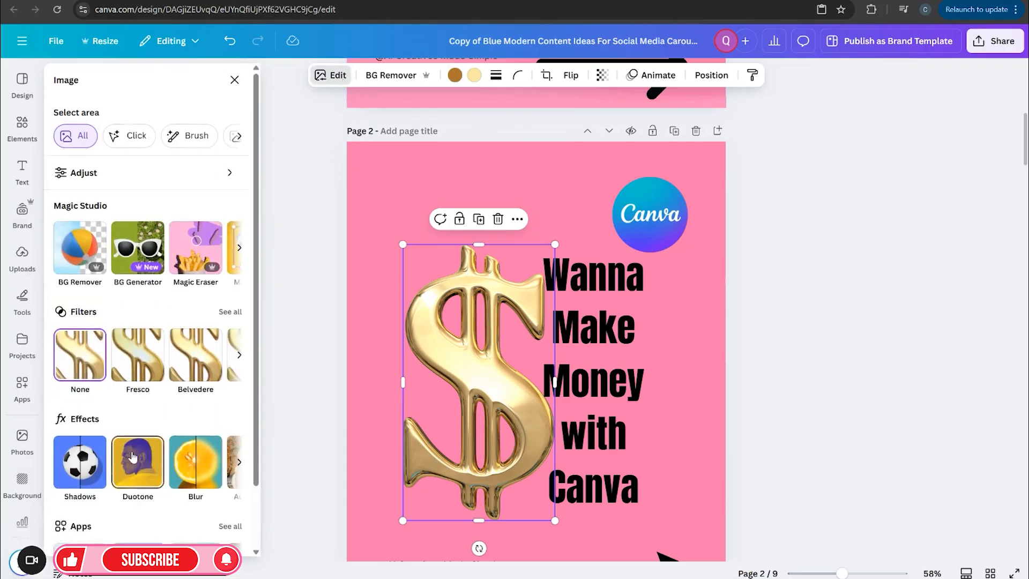
pyautogui.scroll(-2, 124, 428)
pyautogui.click(125, 410)
pyautogui.scroll(-5, 127, 241)
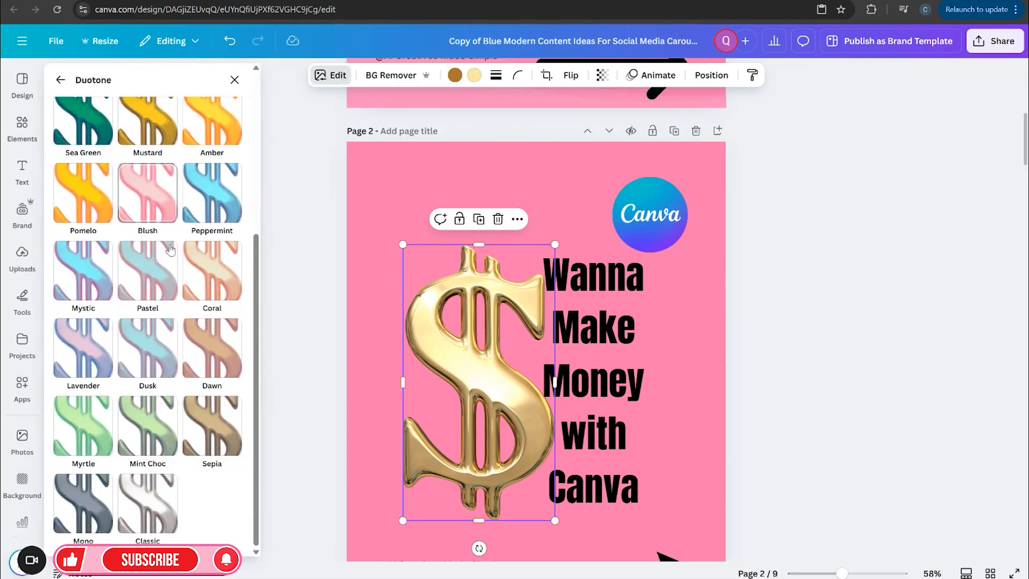
pyautogui.scroll(5, 126, 210)
pyautogui.click(57, 78)
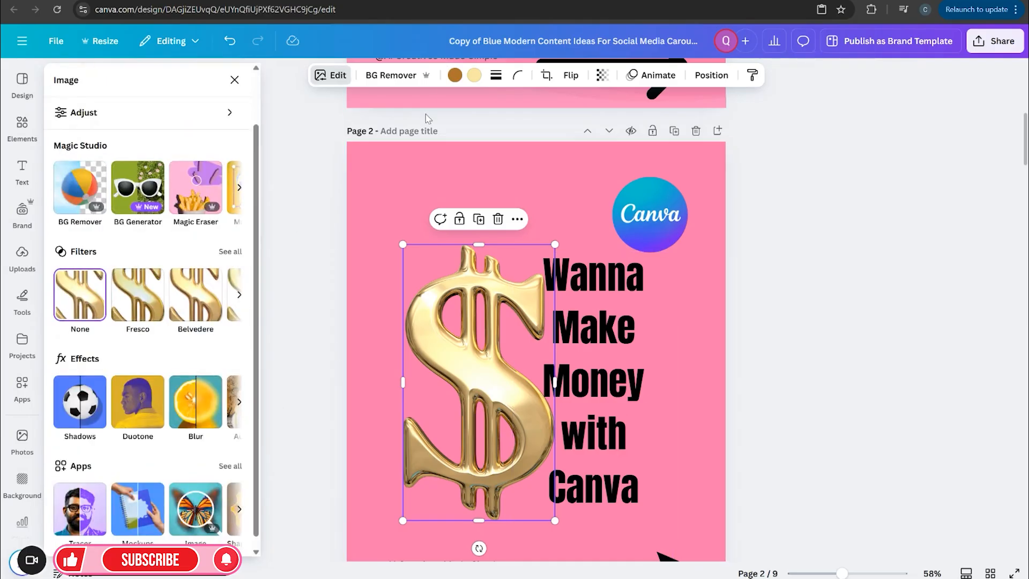
# Step: Recolor the brown tone of the page 2 dollar sign with the second pink of the brand palette, and compare it with page 1
pyautogui.click(454, 76)
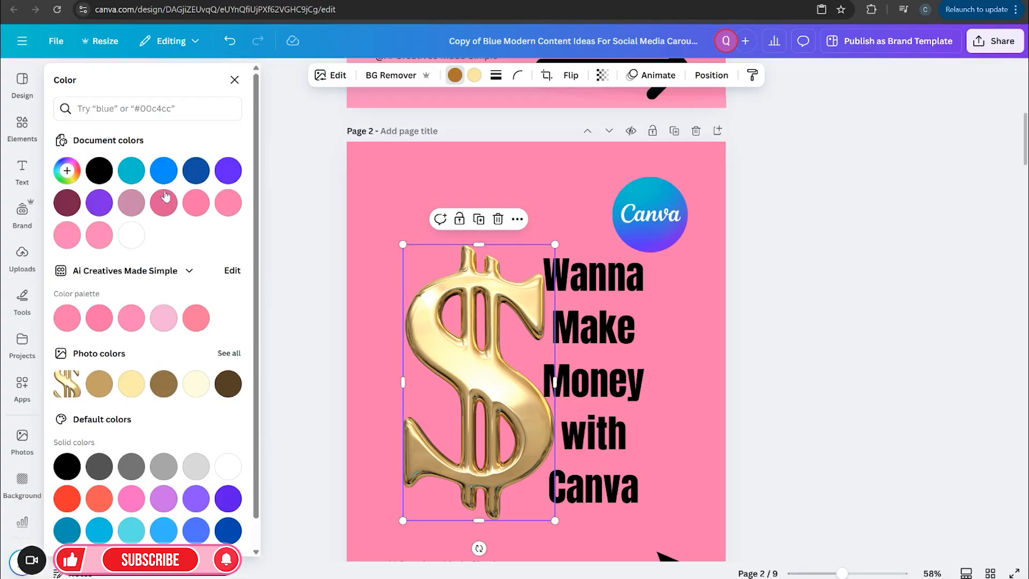
pyautogui.click(100, 319)
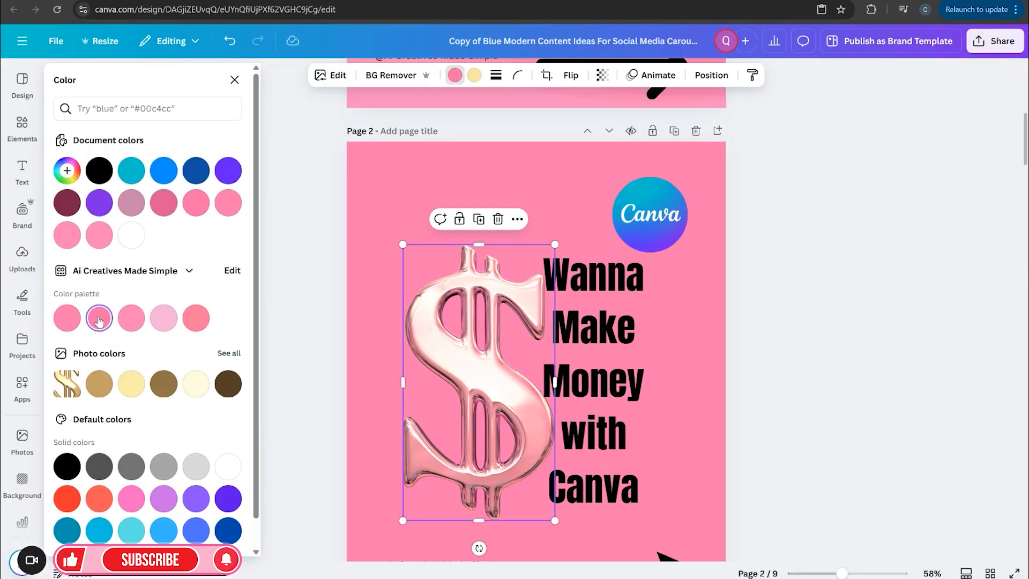
pyautogui.click(799, 361)
pyautogui.scroll(4, 799, 360)
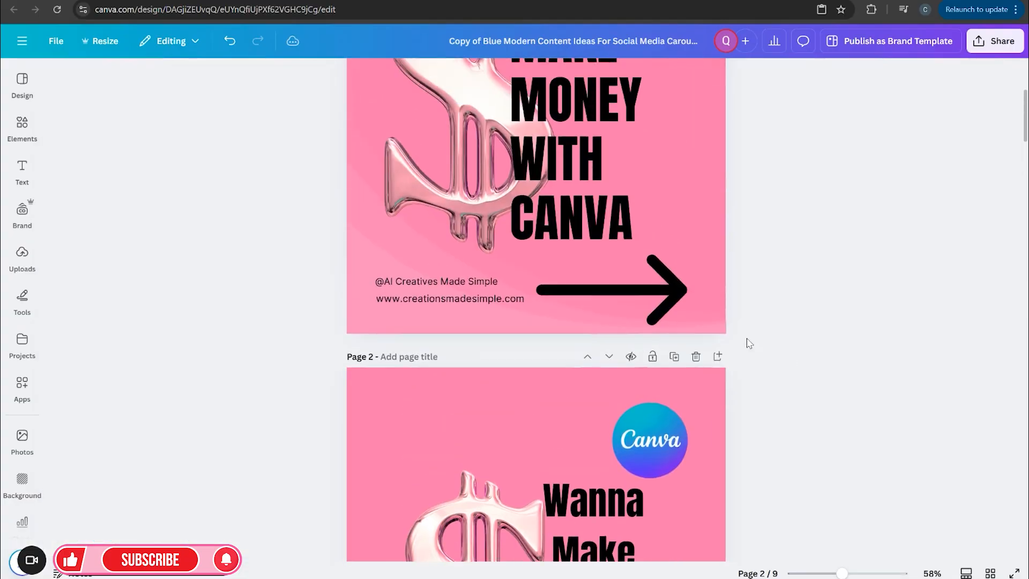
pyautogui.scroll(-5, 760, 366)
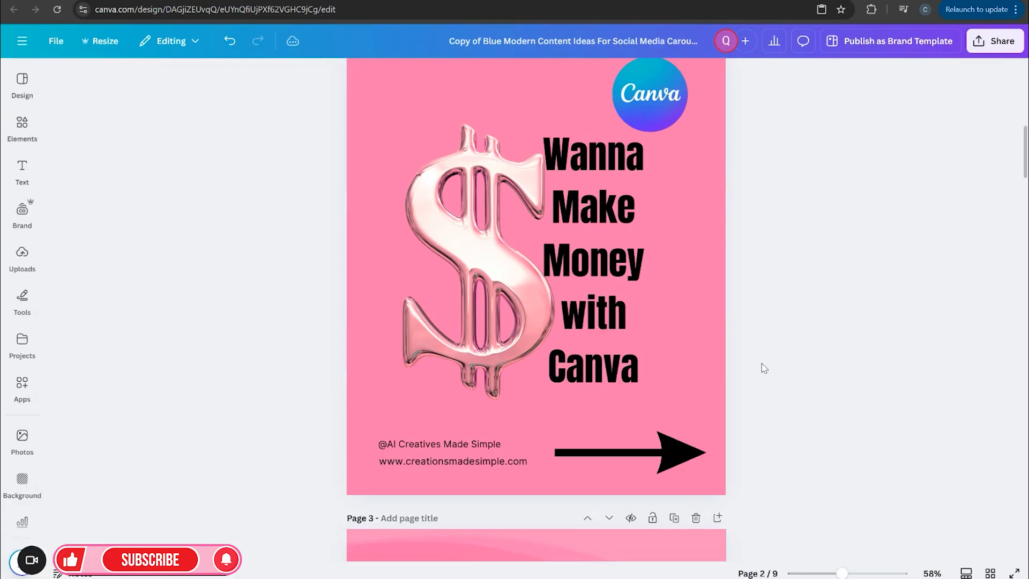
# Step: Move the page 2 title so it overlaps the dollar sign's edge, and enlarge the dollar sign slightly
pyautogui.click(429, 251)
pyautogui.moveTo(608, 158); pyautogui.dragTo(593, 164)
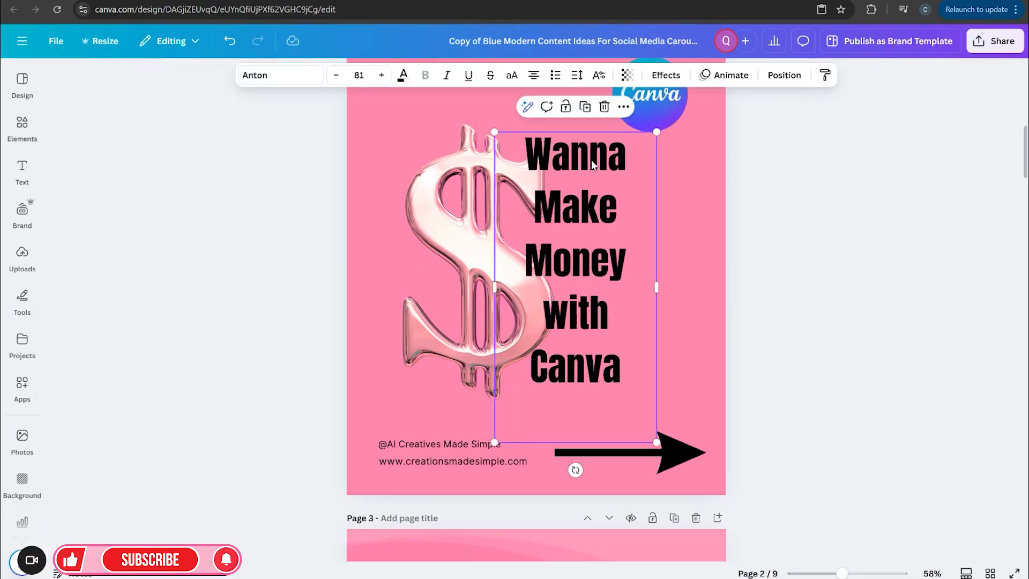
pyautogui.click(474, 305)
pyautogui.moveTo(552, 399); pyautogui.dragTo(563, 406)
pyautogui.moveTo(564, 125); pyautogui.dragTo(570, 116)
# Step: Enlarge the page 2 title text to size 83.7
pyautogui.click(568, 257)
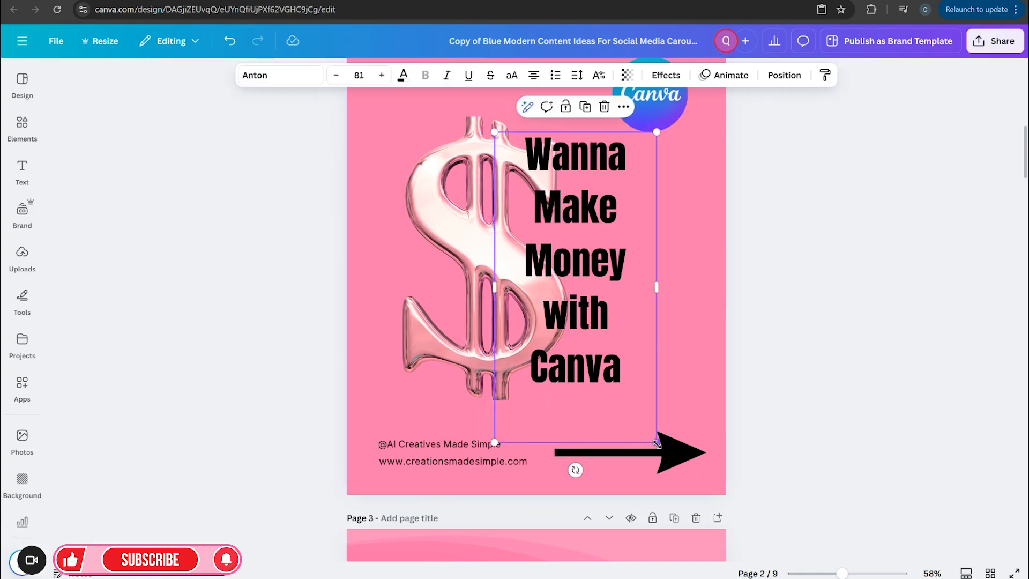
pyautogui.moveTo(658, 443); pyautogui.dragTo(663, 448)
pyautogui.click(831, 341)
pyautogui.scroll(1, 782, 338)
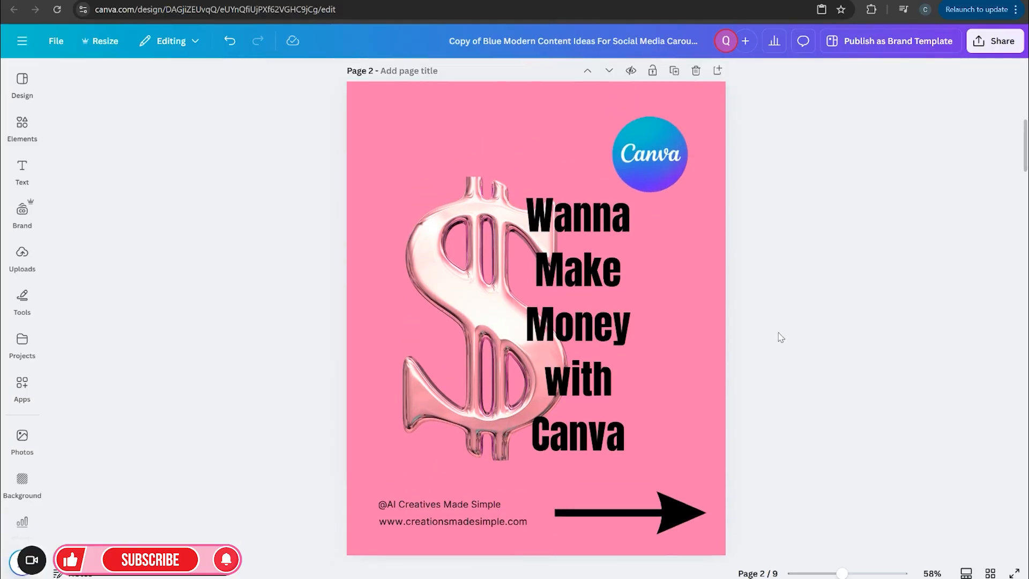
# Step: Group the page 2 title with the dollar sign and shift the group slightly down and to the right
pyautogui.click(444, 323)
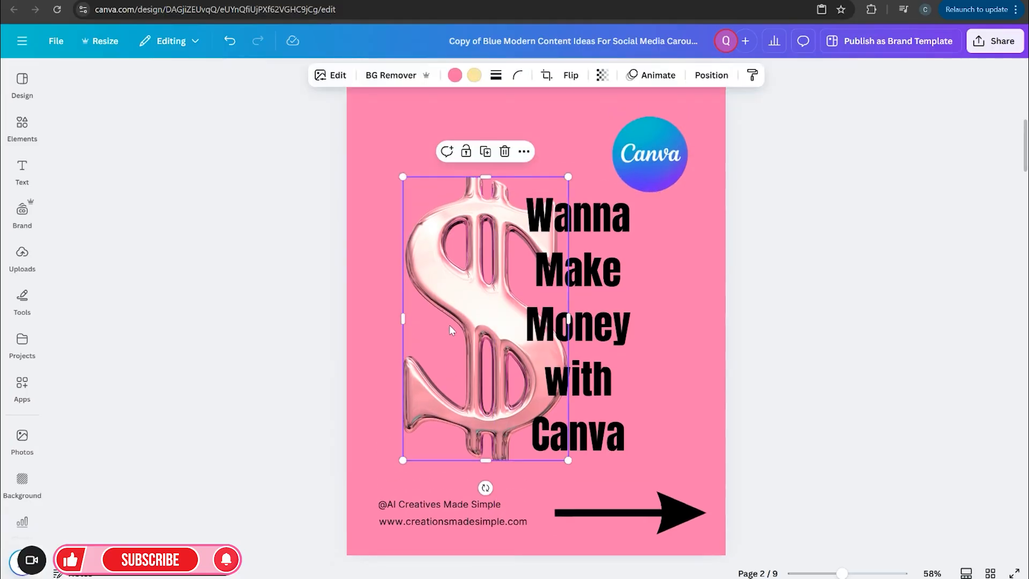
pyautogui.keyDown('shift'); pyautogui.click(583, 310); pyautogui.keyUp('shift')
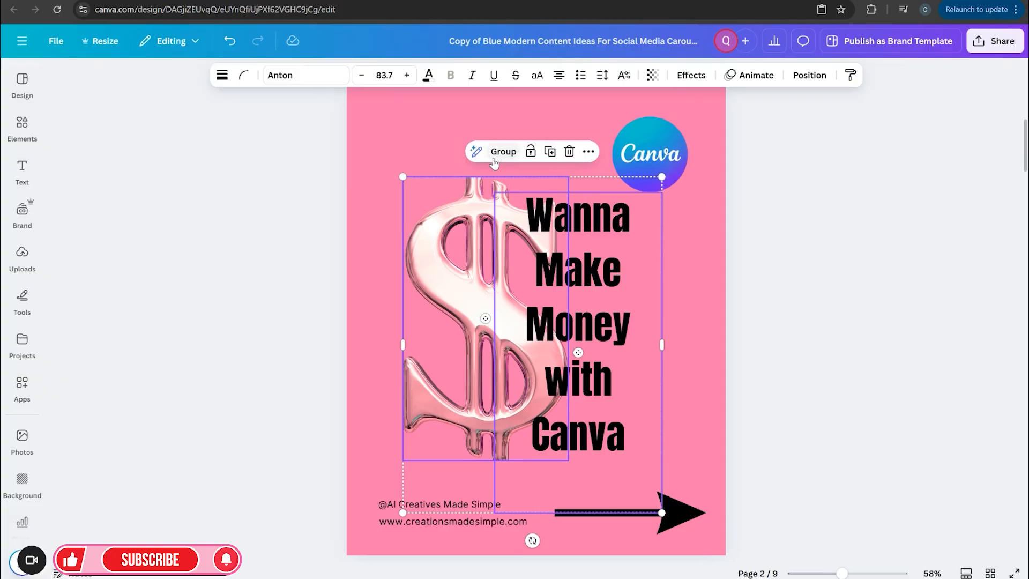
pyautogui.click(494, 161)
pyautogui.moveTo(505, 282); pyautogui.dragTo(516, 289)
# Step: Search the graphics for "pink background" and look through the results for a suitable page background
pyautogui.click(22, 127)
pyautogui.click(119, 80)
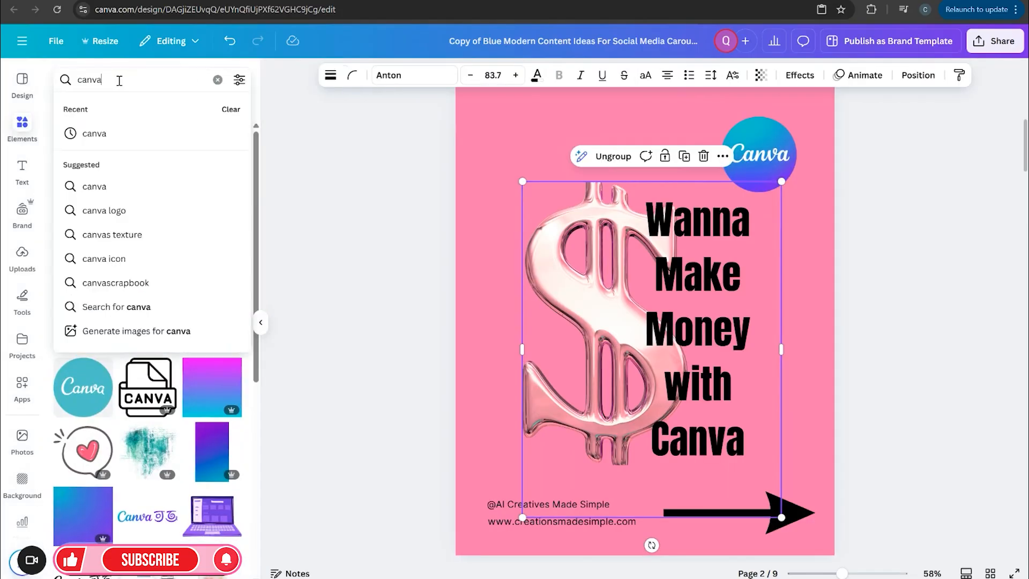
pyautogui.press('BackSpace')
pyautogui.press('BackSpace')
pyautogui.press('BackSpace')
pyautogui.write('pink ba')
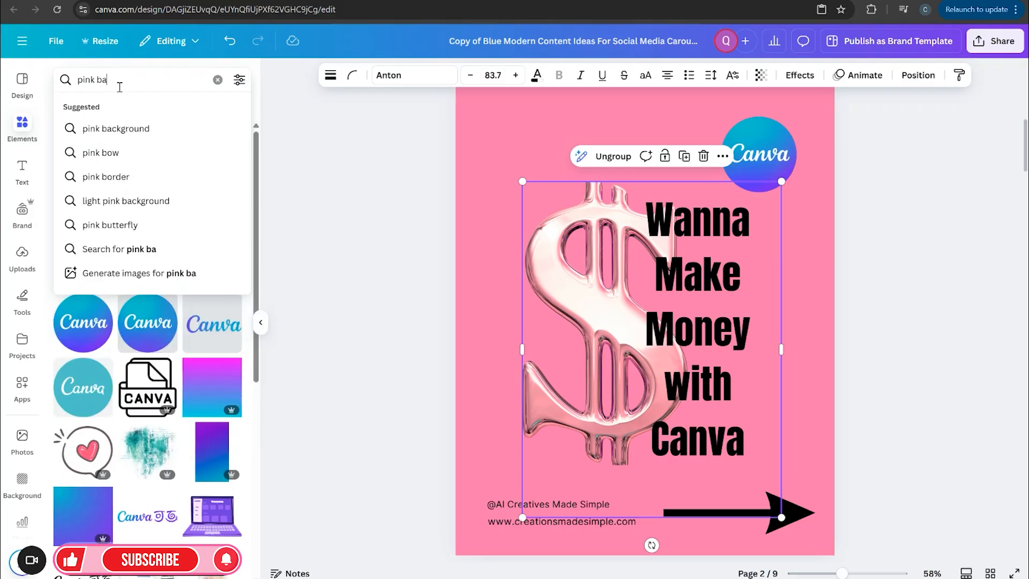
pyautogui.write('ckground')
pyautogui.press('Return')
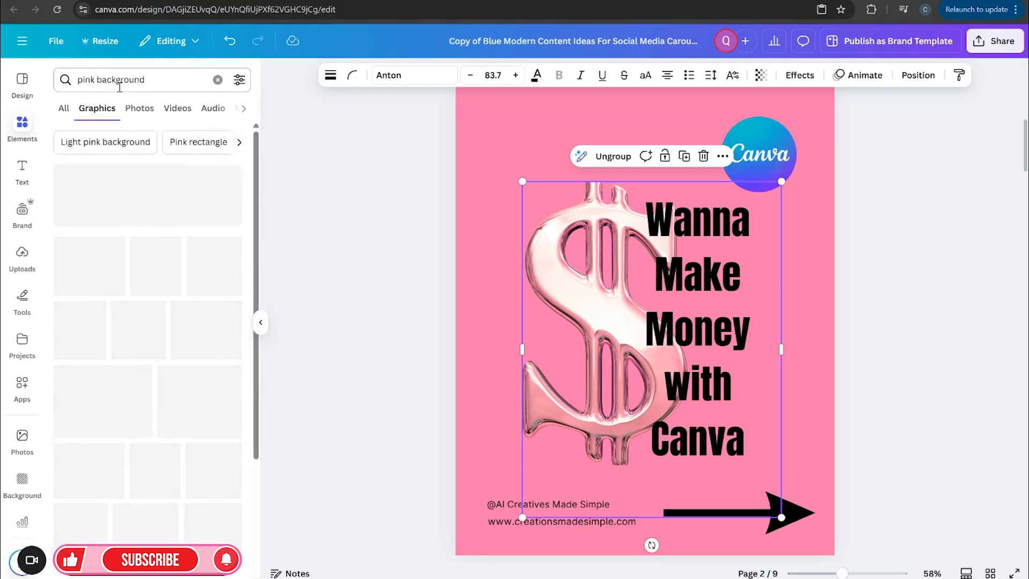
pyautogui.scroll(-4, 202, 336)
pyautogui.scroll(-5, 202, 337)
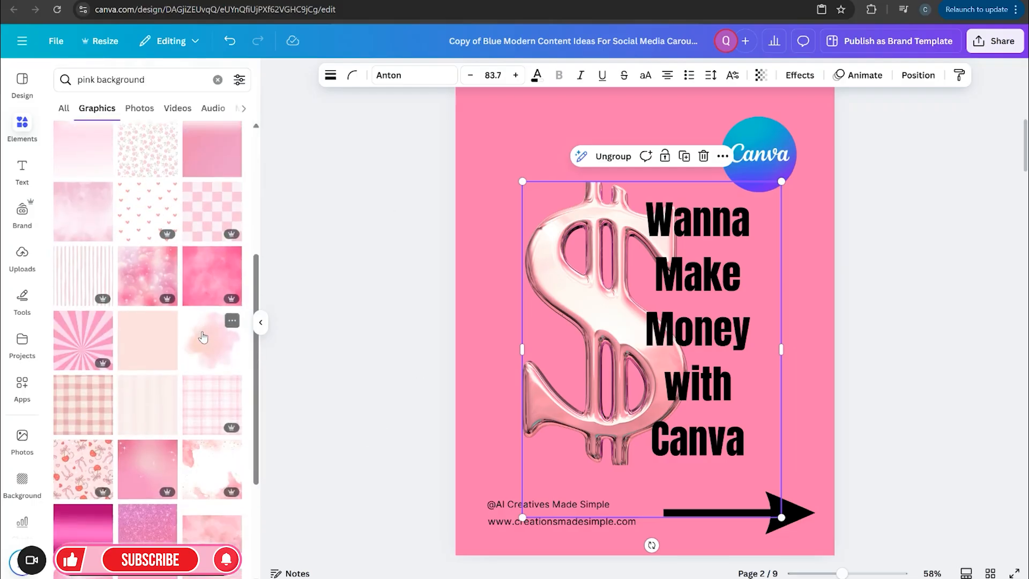
pyautogui.scroll(-8, 243, 394)
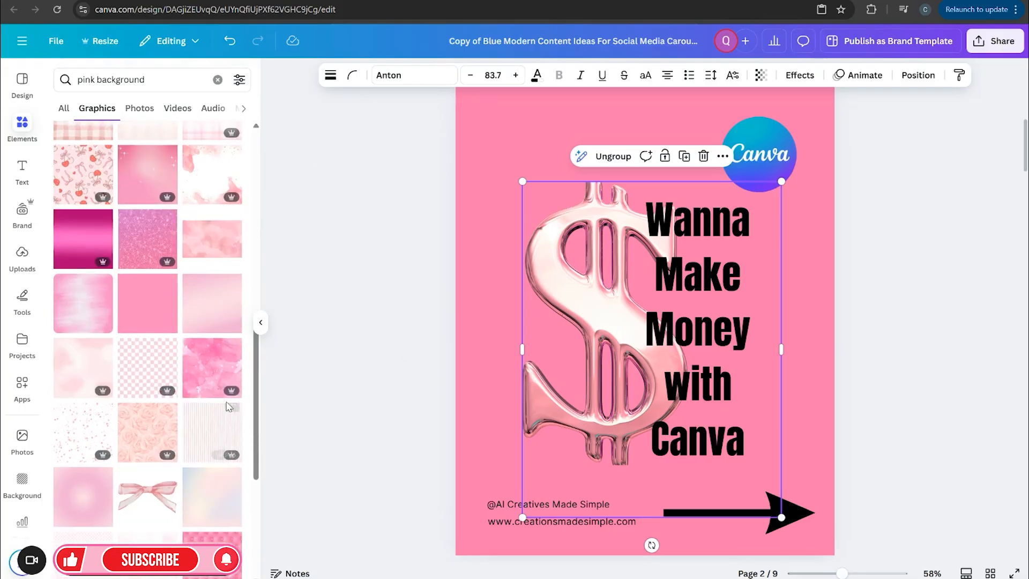
pyautogui.scroll(-6, 176, 434)
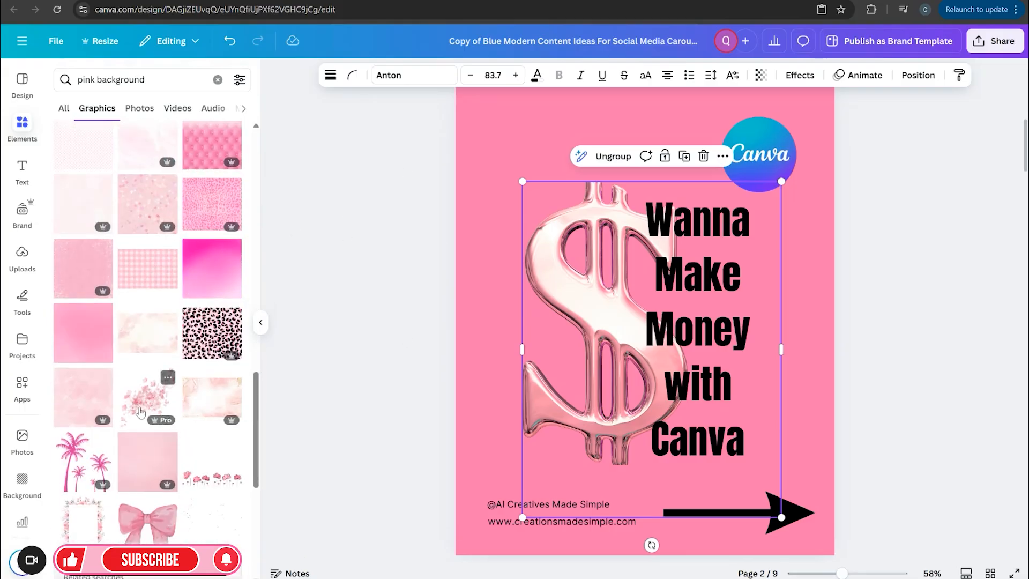
pyautogui.scroll(-7, 214, 361)
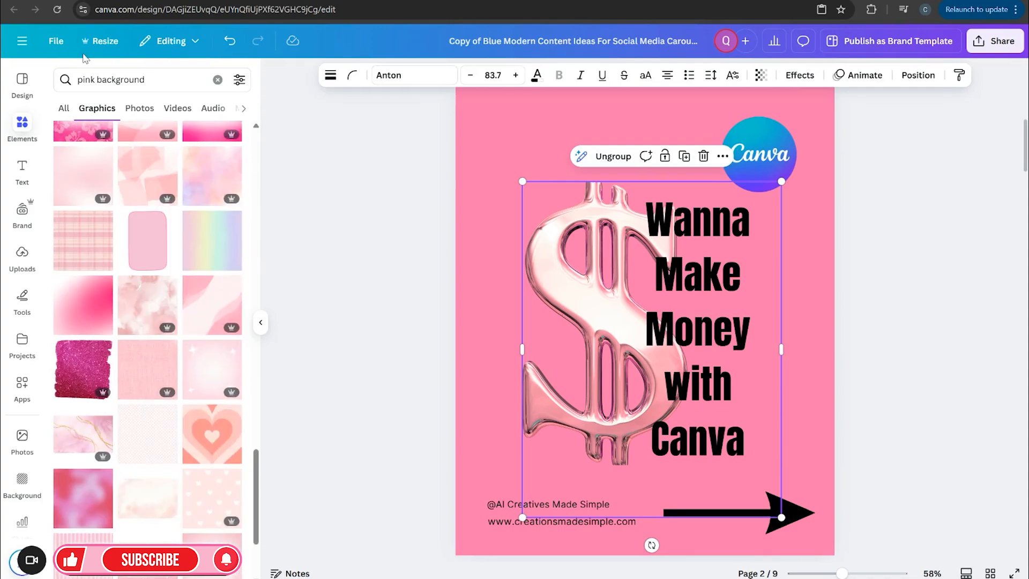
# Step: Search the graphics for "pink border" and look through the results for a suitable page background
pyautogui.click(147, 81)
pyautogui.press('BackSpace')
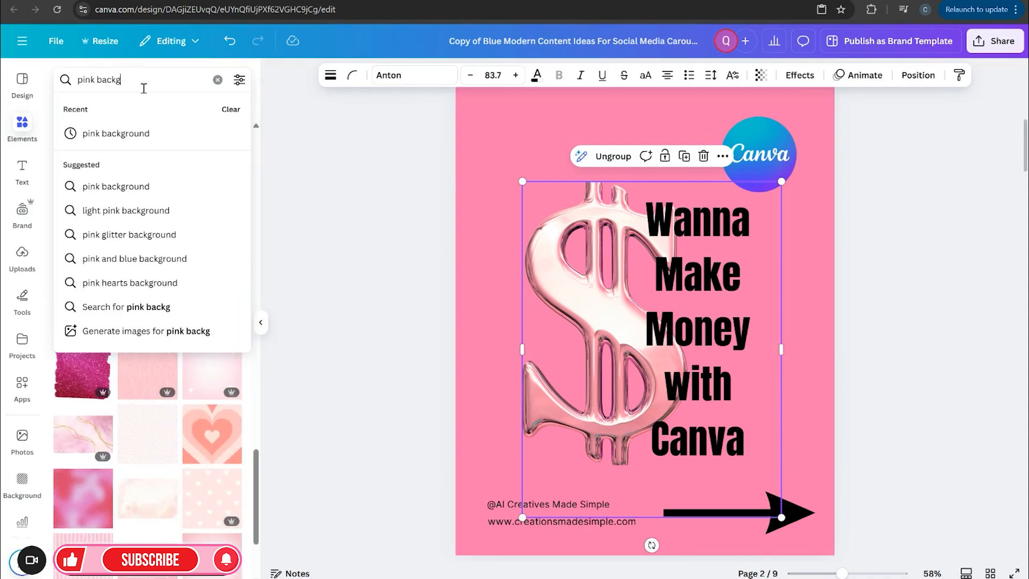
pyautogui.press('BackSpace')
pyautogui.write('or')
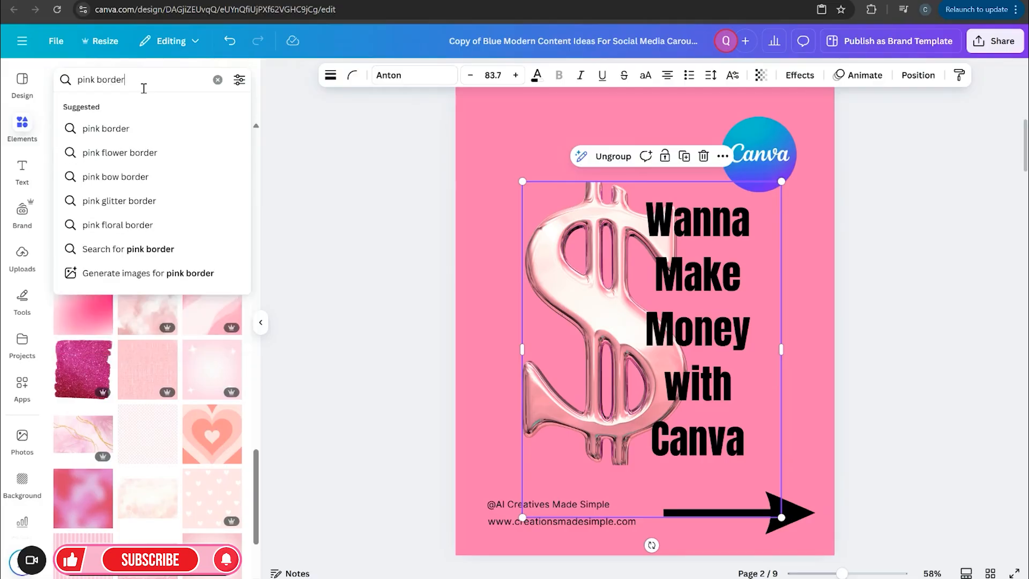
pyautogui.write('der')
pyautogui.press('Return')
pyautogui.scroll(-3, 176, 321)
pyautogui.scroll(-8, 197, 357)
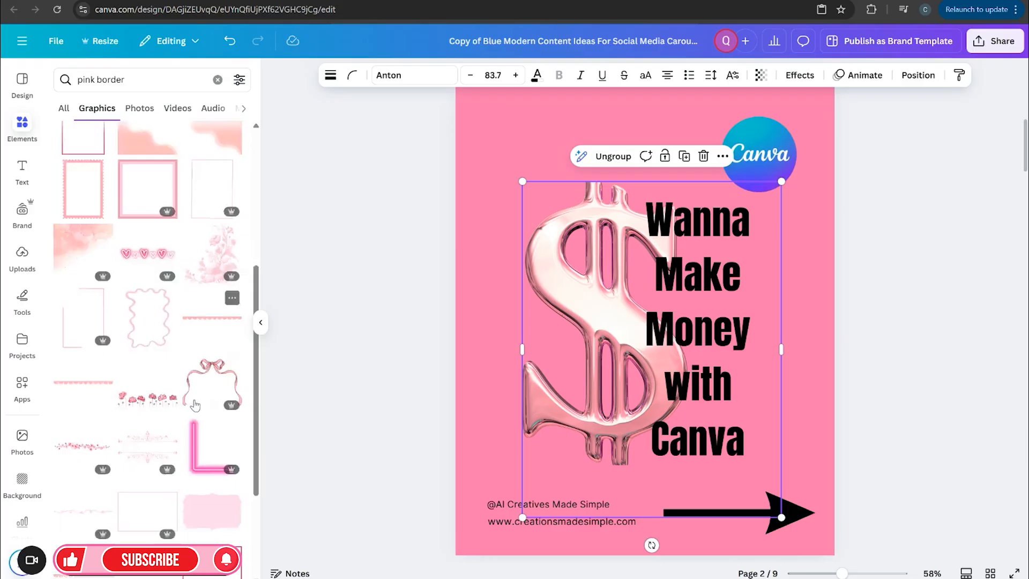
# Step: Copy the pink wave graphic from the lower half of page 1 and paste it onto page 2
pyautogui.click(321, 349)
pyautogui.scroll(5, 340, 349)
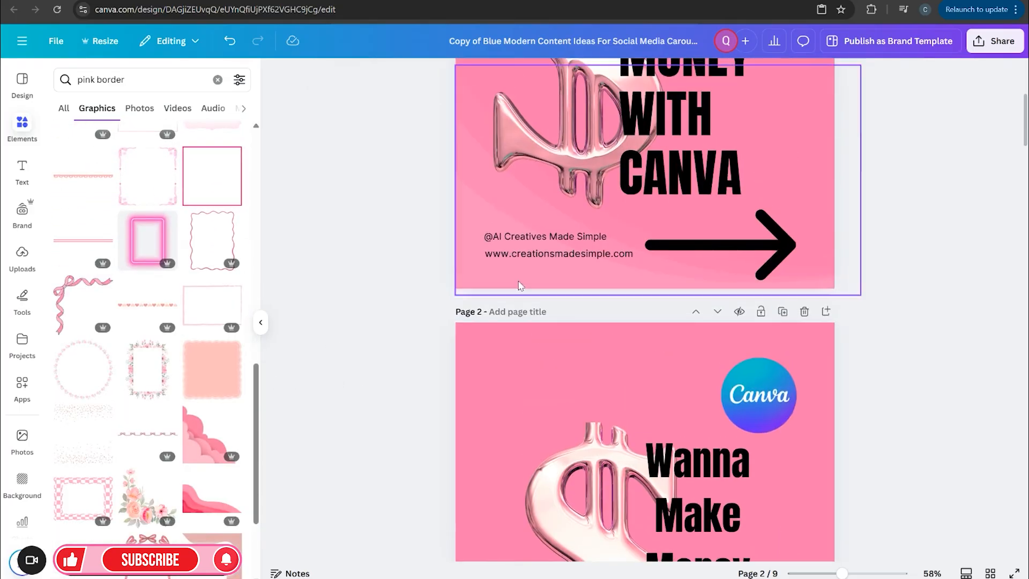
pyautogui.rightClick(462, 184)
pyautogui.click(493, 198)
pyautogui.scroll(-5, 537, 350)
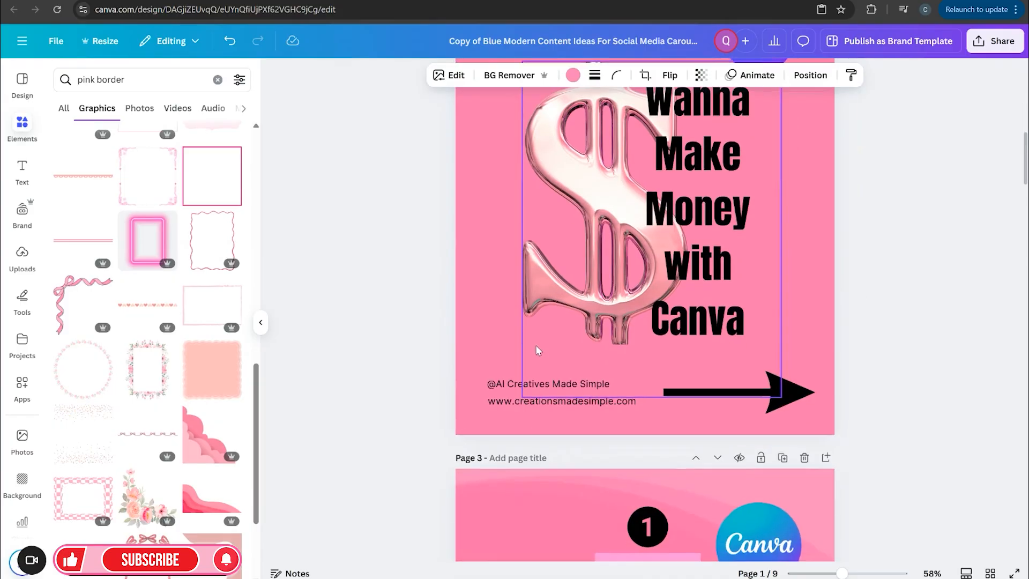
pyautogui.rightClick(477, 333)
pyautogui.click(524, 400)
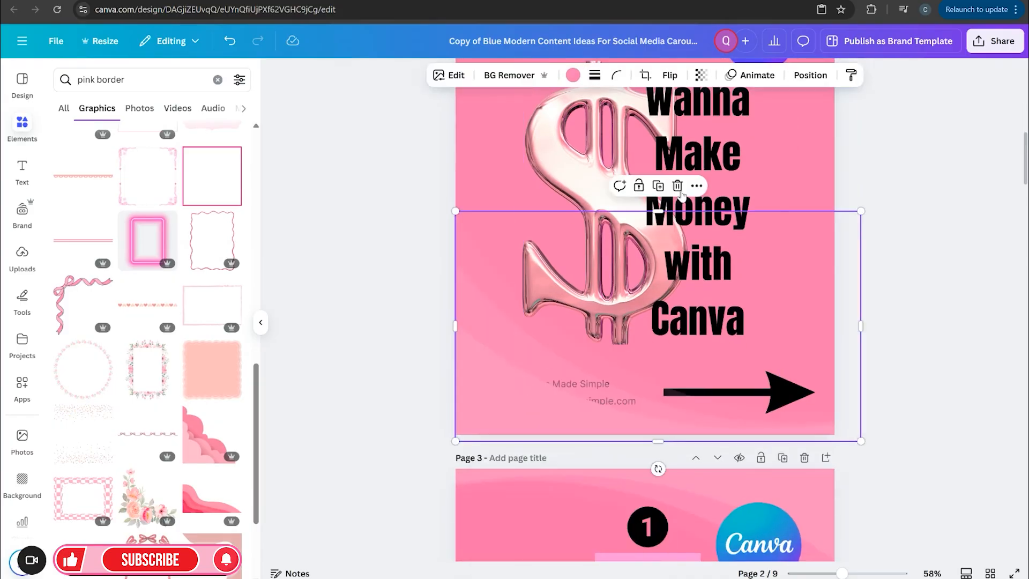
# Step: Send the pasted lower wave graphic on page 2 behind all other elements and deselect it
pyautogui.click(806, 78)
pyautogui.click(174, 168)
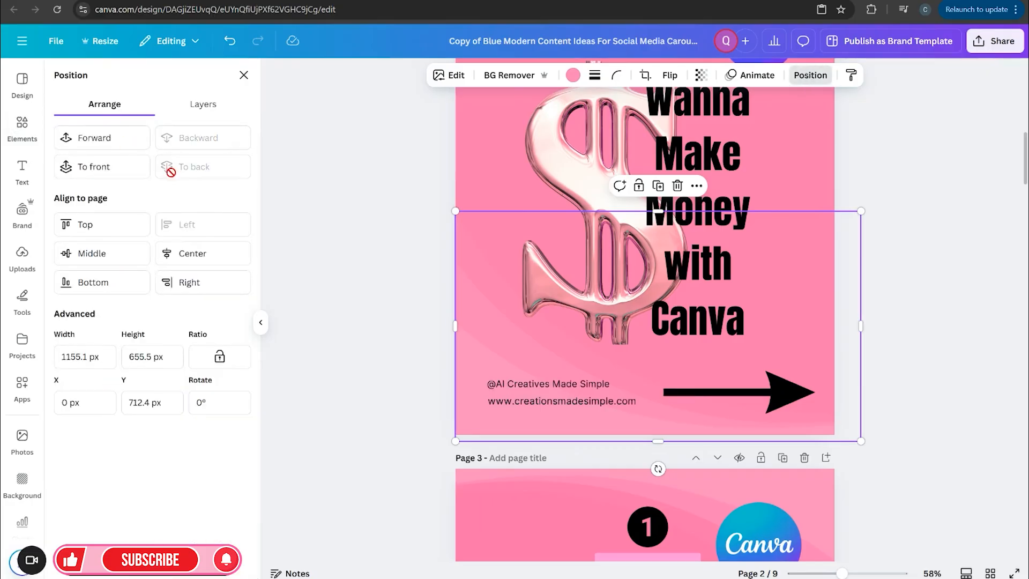
pyautogui.press('Escape')
pyautogui.scroll(4, 900, 377)
pyautogui.click(898, 377)
# Step: Copy the pink wave graphic from the upper half of page 1 and paste it onto page 2
pyautogui.scroll(7, 897, 377)
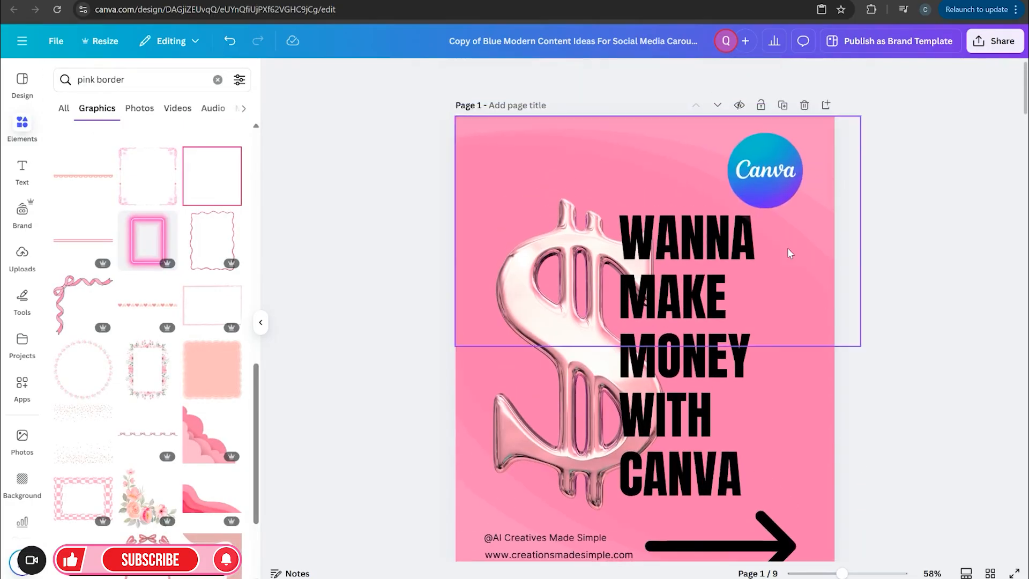
pyautogui.click(654, 142)
pyautogui.rightClick(654, 143)
pyautogui.click(692, 160)
pyautogui.scroll(-6, 911, 343)
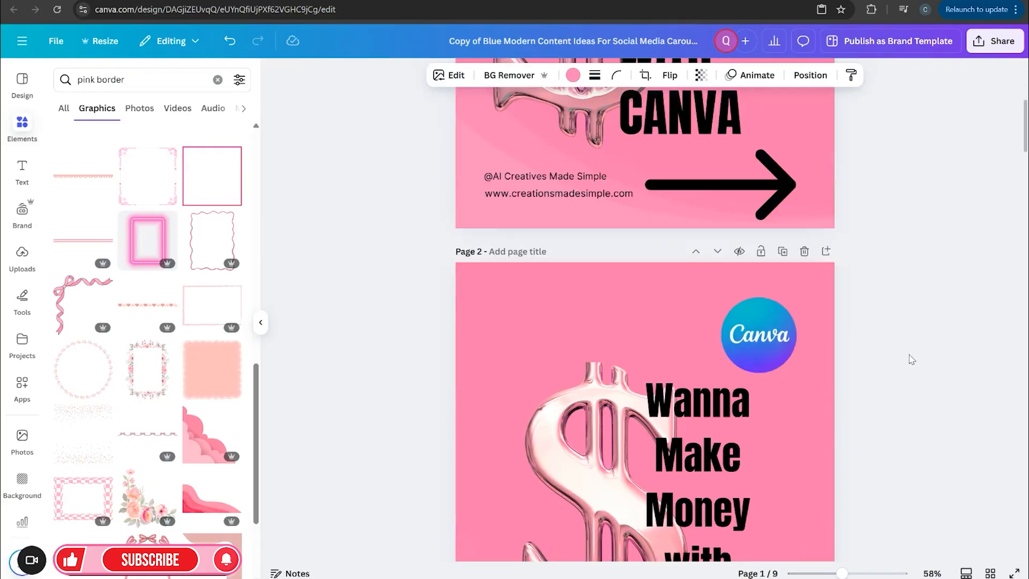
pyautogui.rightClick(775, 279)
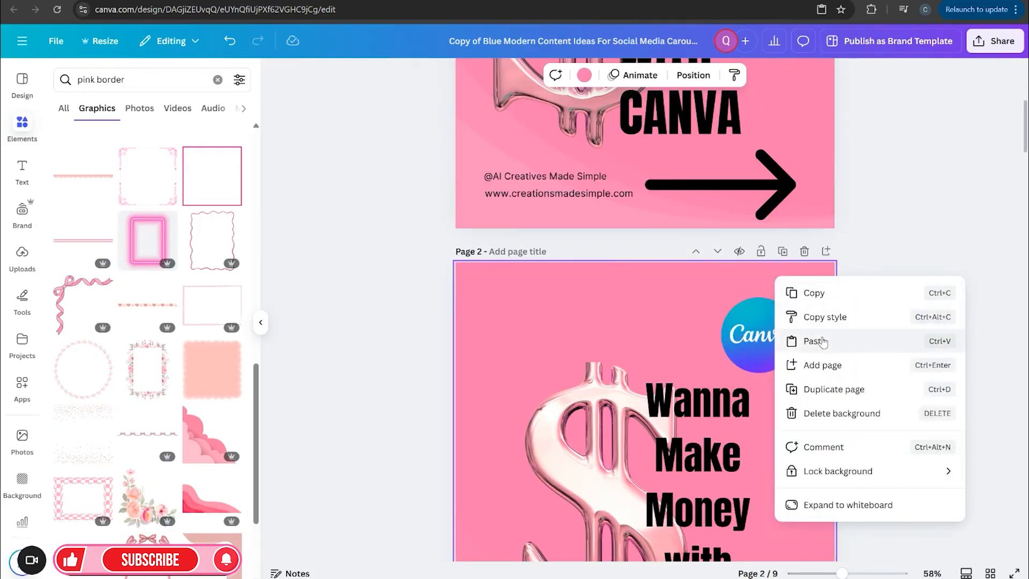
pyautogui.click(815, 340)
# Step: Send the pasted upper wave graphic to the back of page 2 and close the arrangement options
pyautogui.click(809, 76)
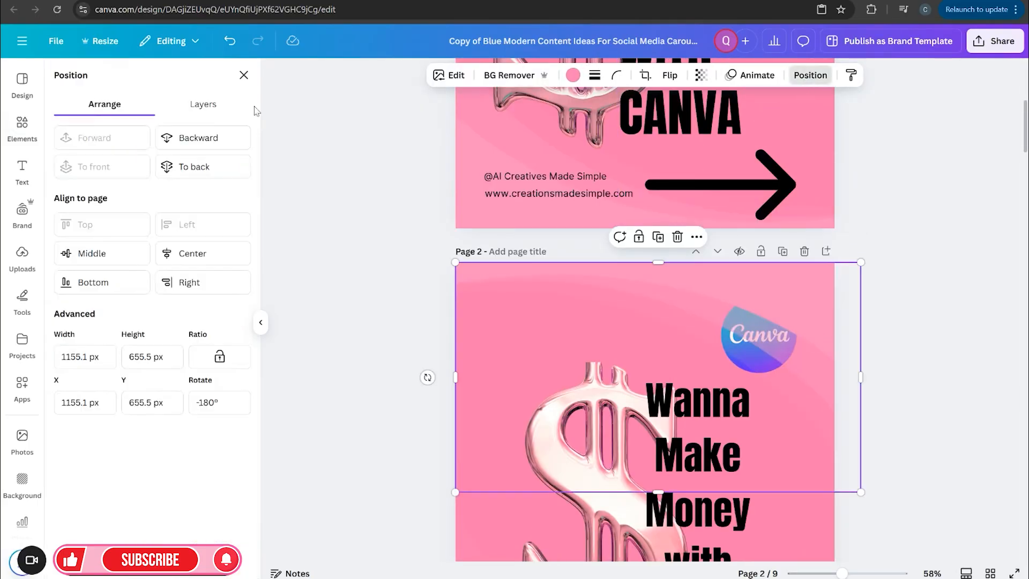
pyautogui.click(199, 170)
pyautogui.click(267, 322)
pyautogui.click(941, 382)
# Step: Review the rebuilt page 2 cover against page 1 and preview it in full screen
pyautogui.scroll(-3, 882, 383)
pyautogui.scroll(2, 882, 383)
pyautogui.scroll(-2, 881, 384)
pyautogui.scroll(6, 875, 387)
pyautogui.scroll(-4, 873, 390)
pyautogui.scroll(-4, 865, 392)
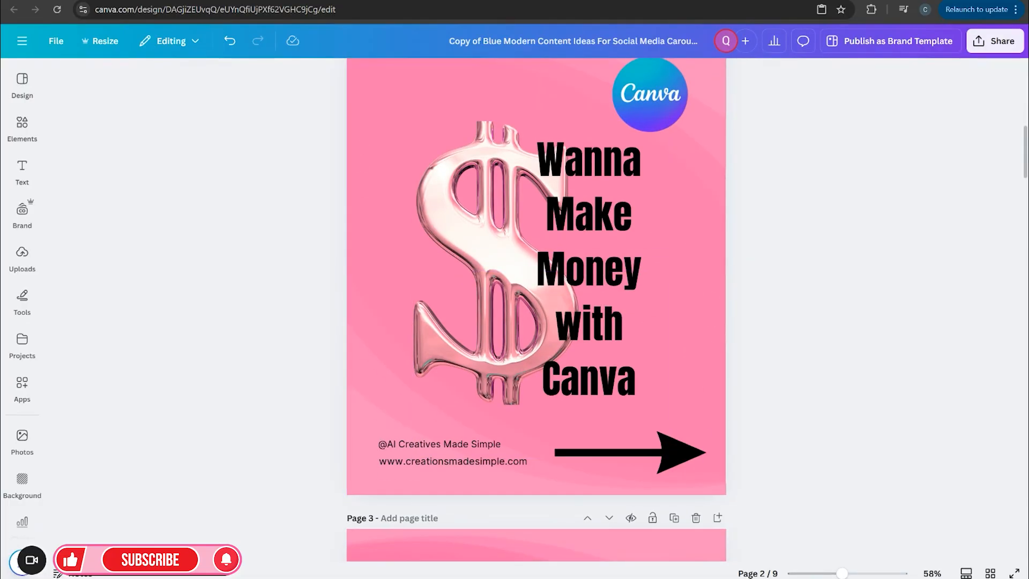
pyautogui.click(1014, 573)
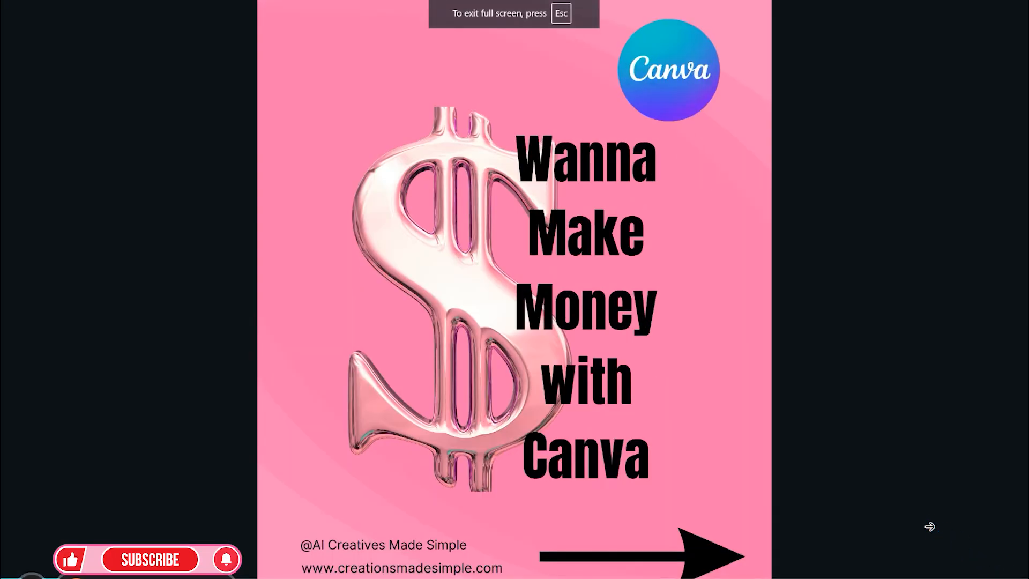
pyautogui.press('Escape')
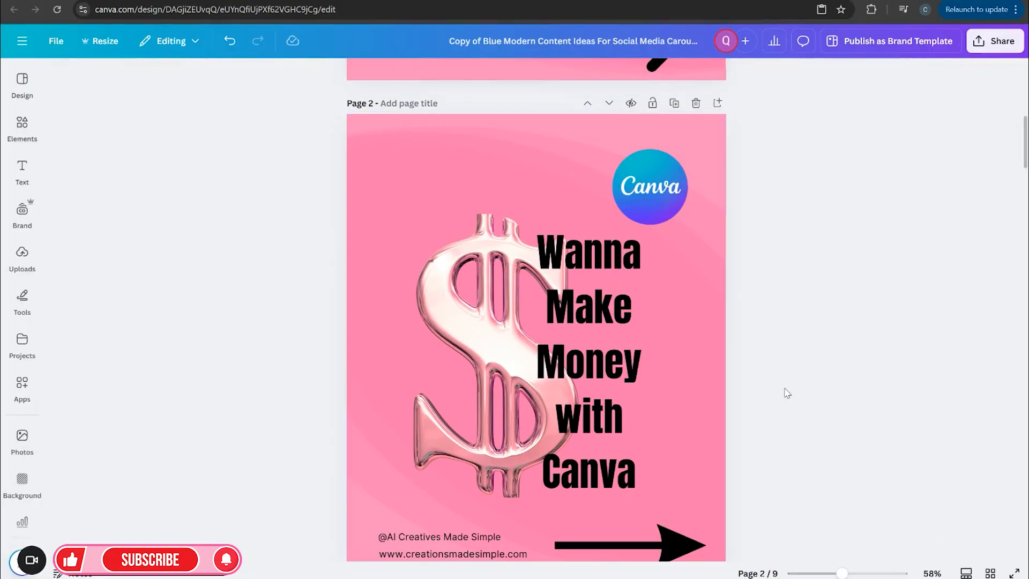
# Step: Duplicate page 2 and delete the grouped title and dollar sign from the copy
pyautogui.scroll(-10, 800, 393)
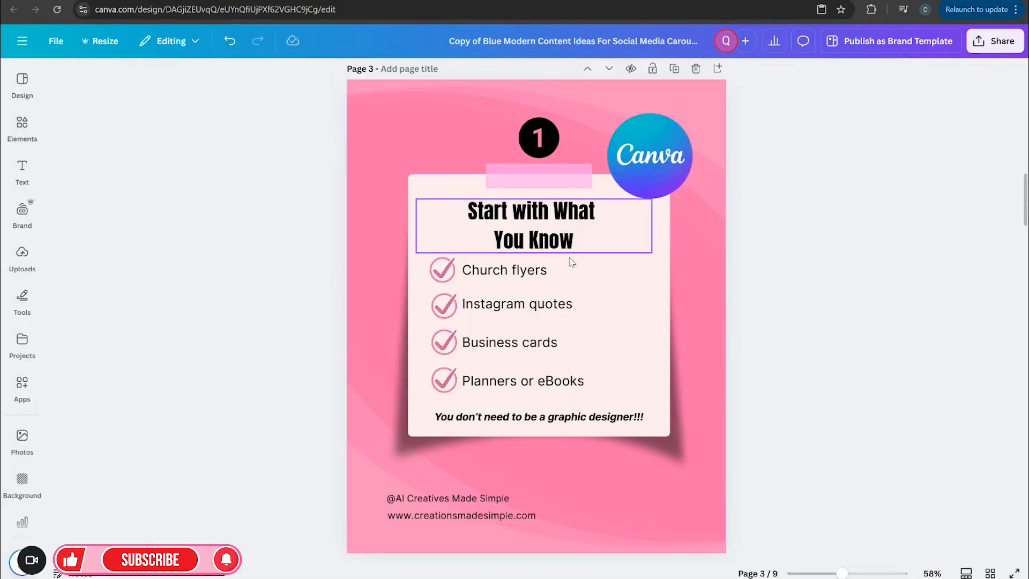
pyautogui.scroll(10, 737, 355)
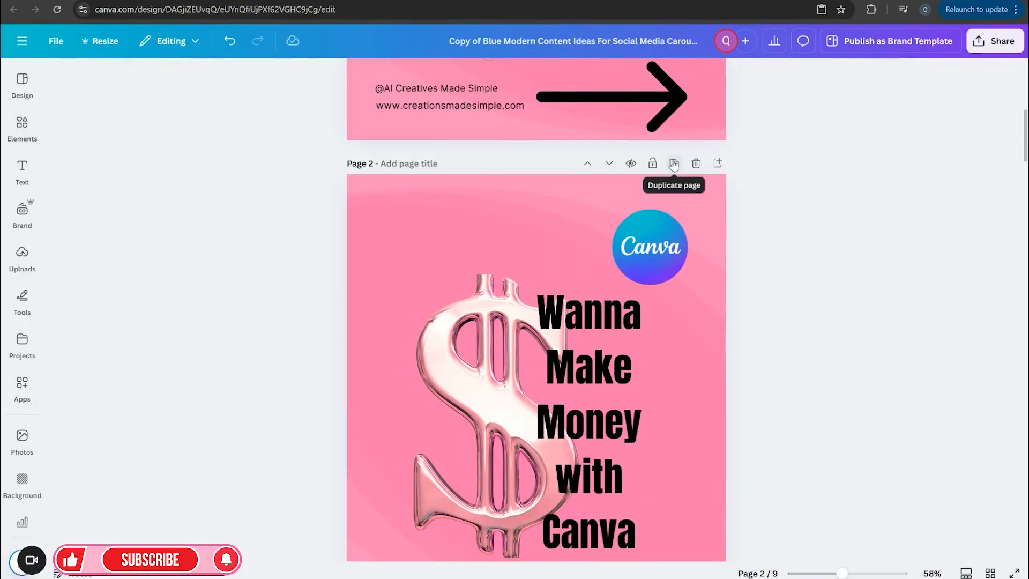
pyautogui.click(673, 163)
pyautogui.scroll(-6, 654, 217)
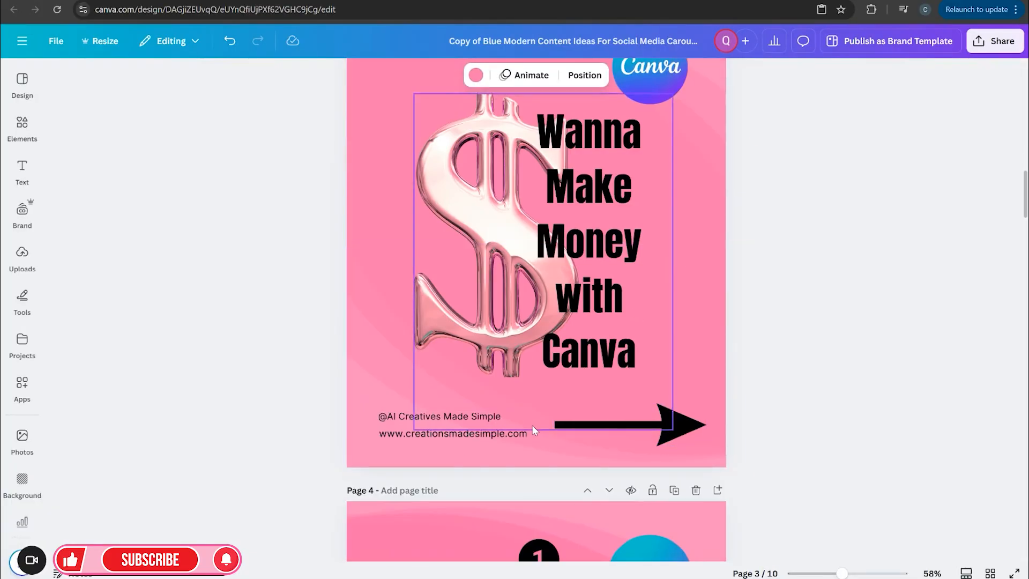
pyautogui.scroll(3, 684, 443)
pyautogui.click(609, 377)
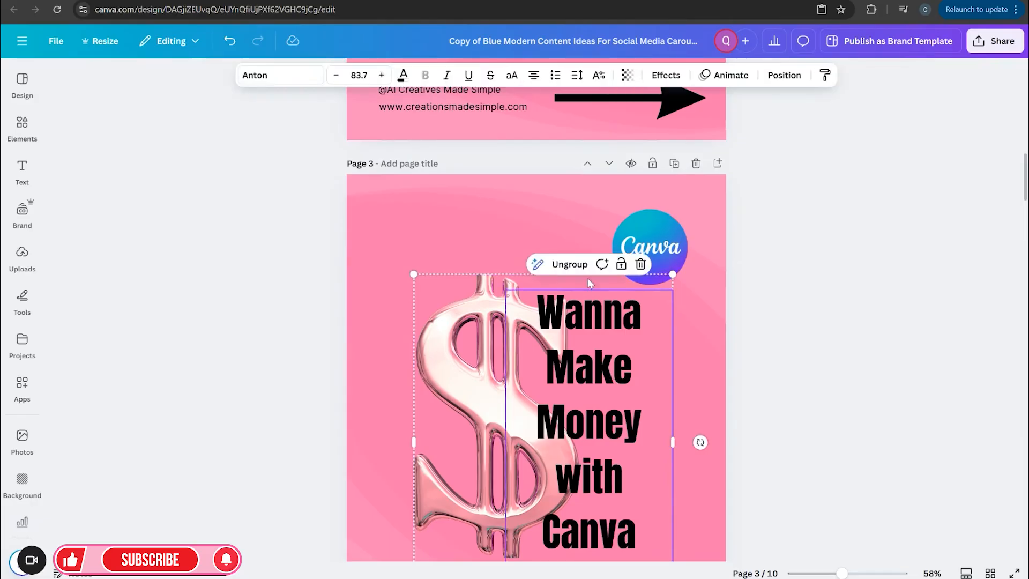
pyautogui.click(644, 267)
pyautogui.click(516, 248)
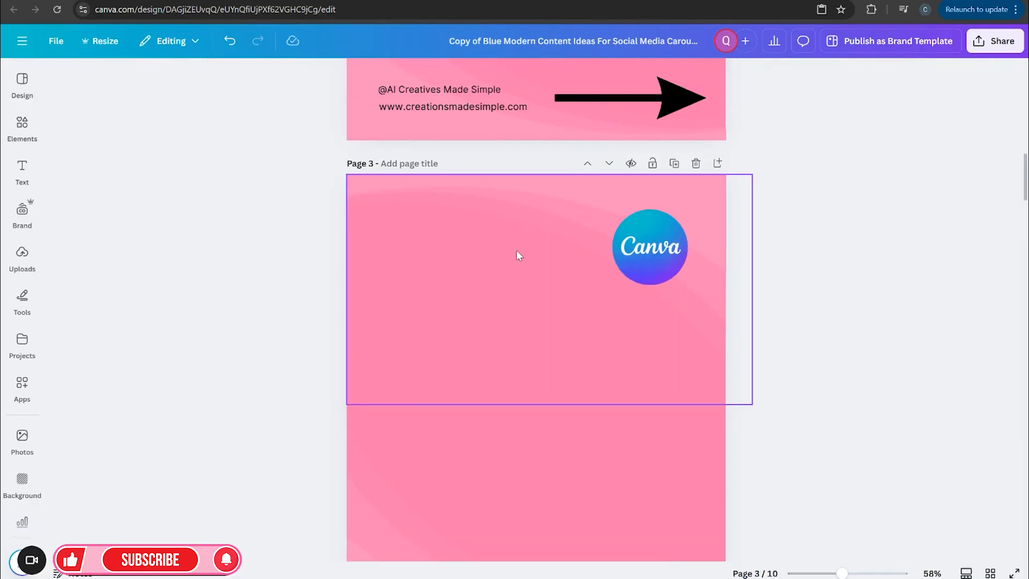
# Step: Search the graphics for "sticky note" and look through the results for a note to use on page 3
pyautogui.click(36, 117)
pyautogui.click(134, 84)
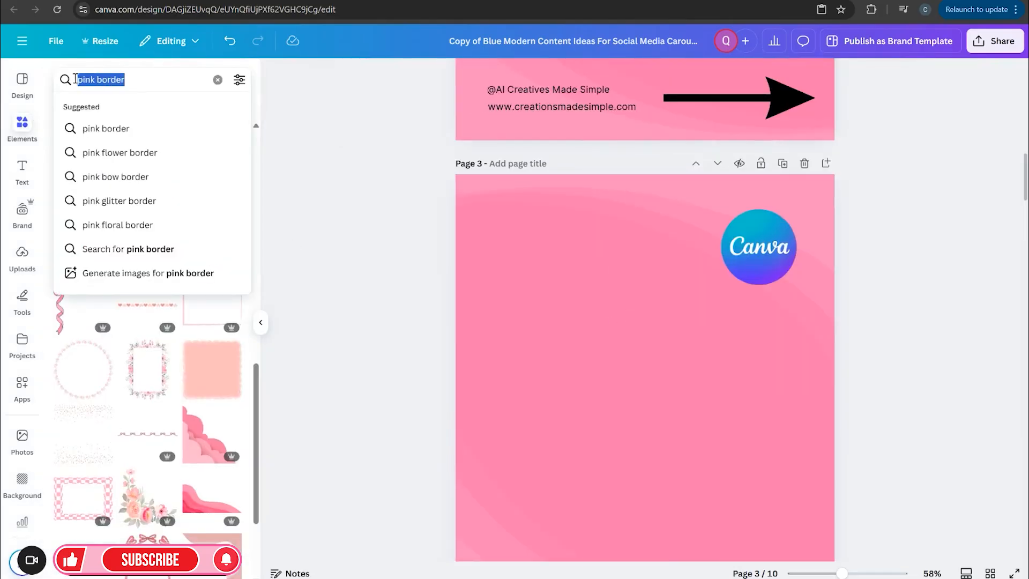
pyautogui.press('BackSpace')
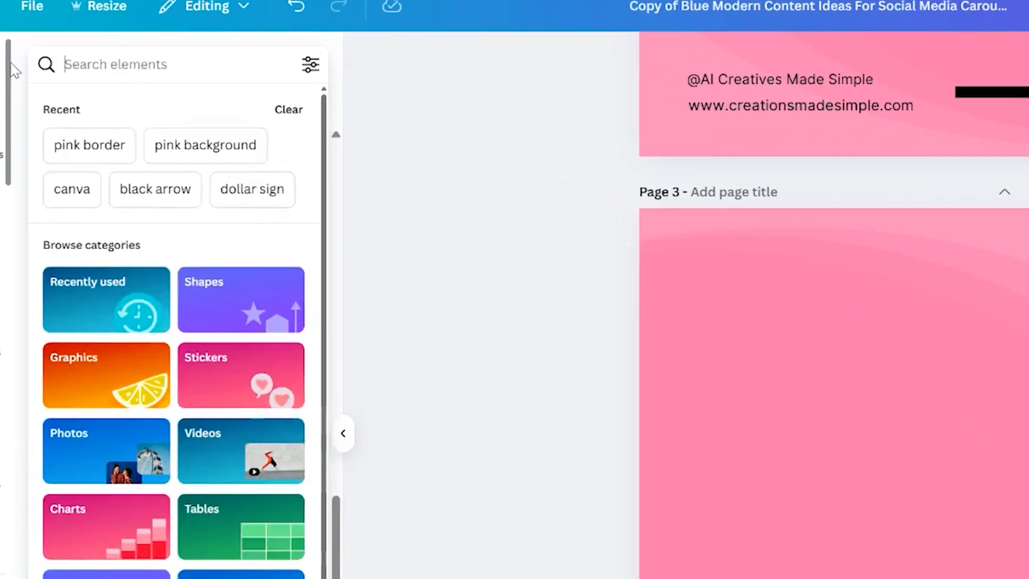
pyautogui.write('stic')
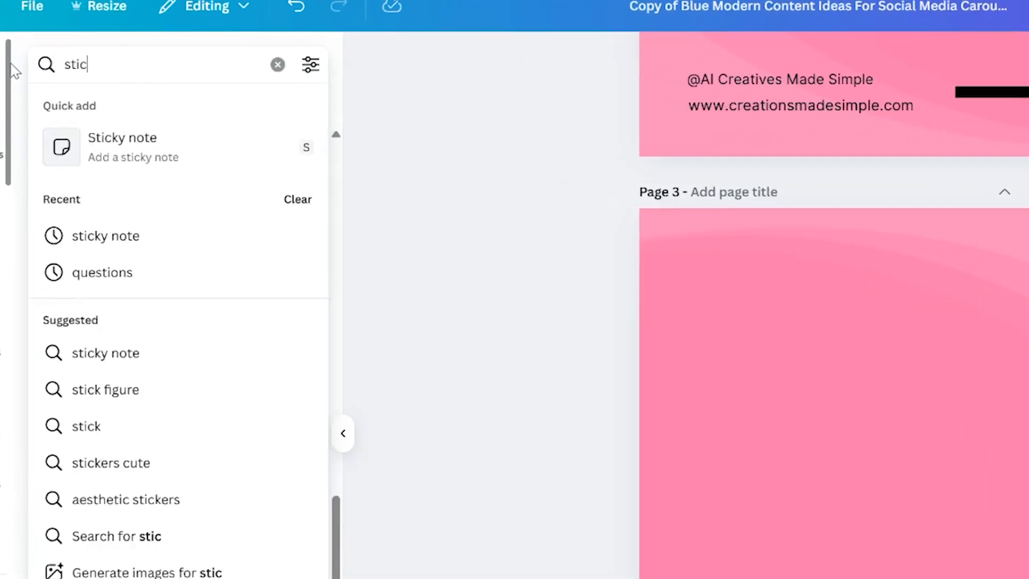
pyautogui.write('ky note')
pyautogui.press('Return')
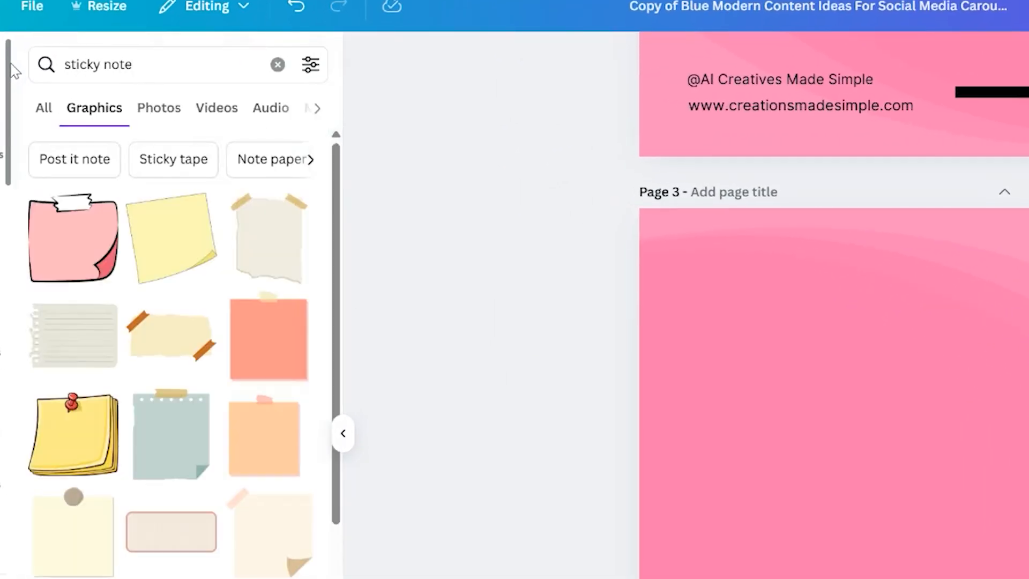
pyautogui.scroll(-3, 270, 289)
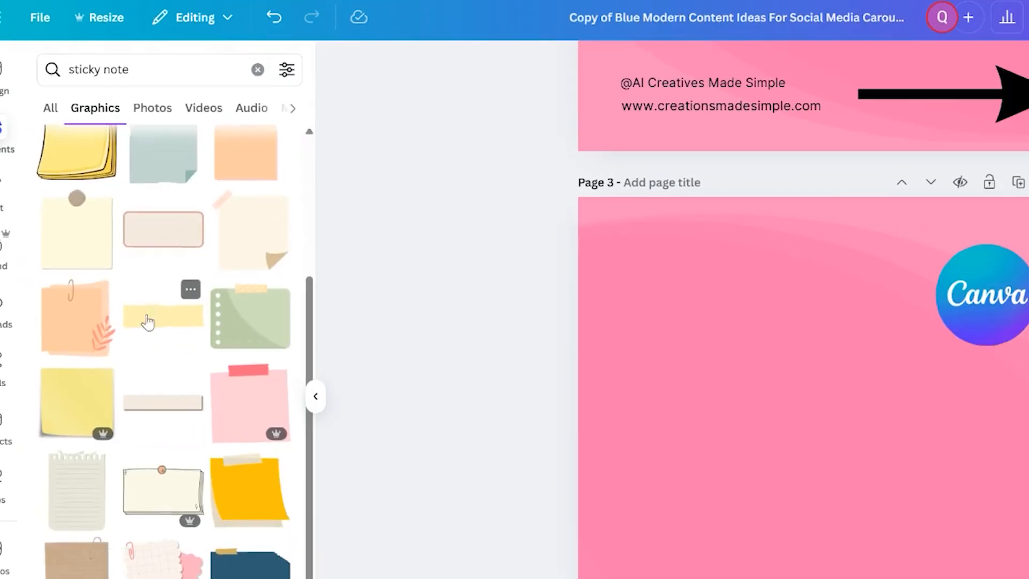
pyautogui.scroll(-2, 156, 375)
pyautogui.scroll(-8, 138, 284)
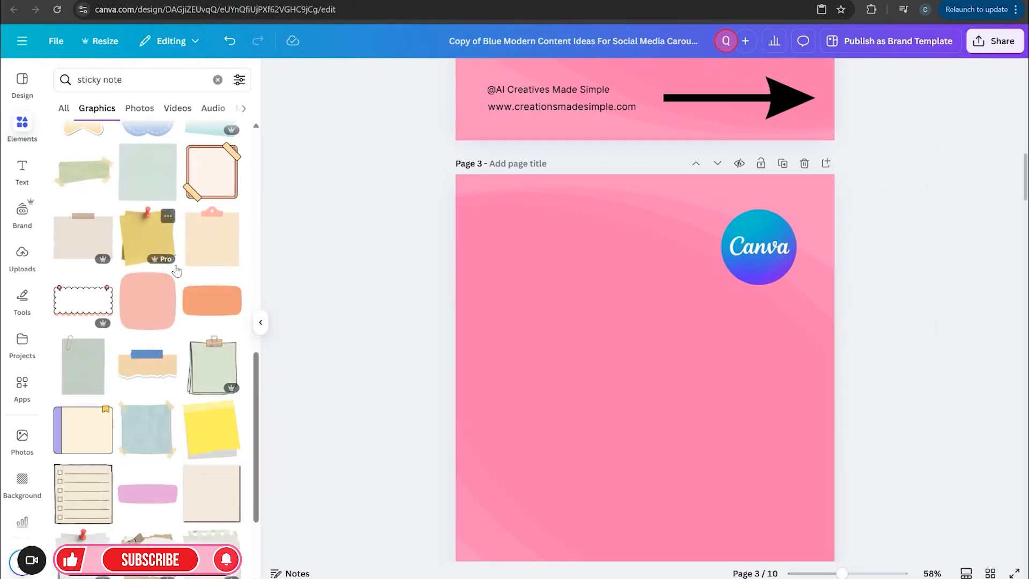
pyautogui.scroll(15, 192, 284)
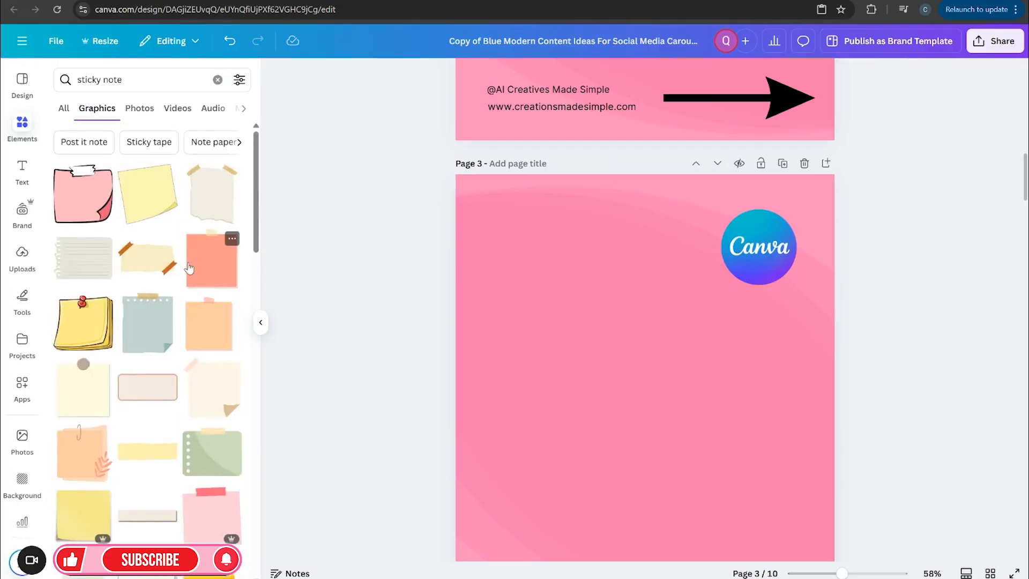
pyautogui.scroll(-10, 188, 266)
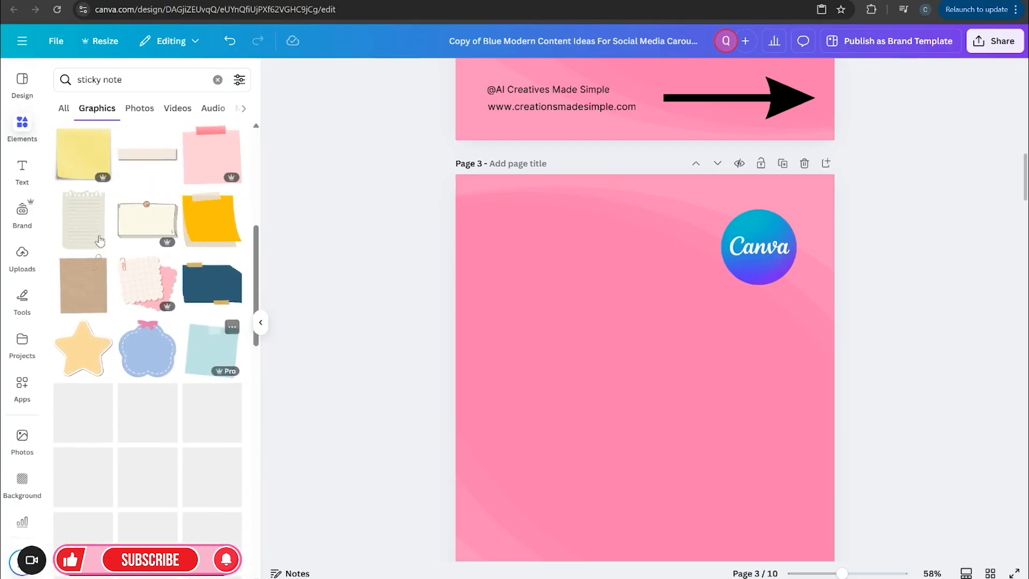
# Step: Clear the element search and add the beige taped paper note from the recently used elements to page 3
pyautogui.click(20, 125)
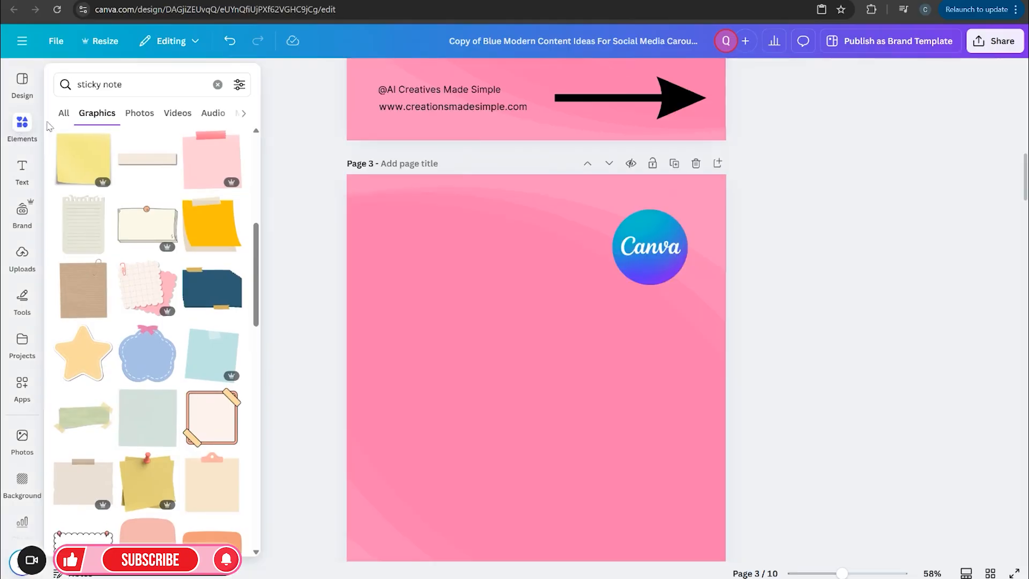
pyautogui.click(216, 88)
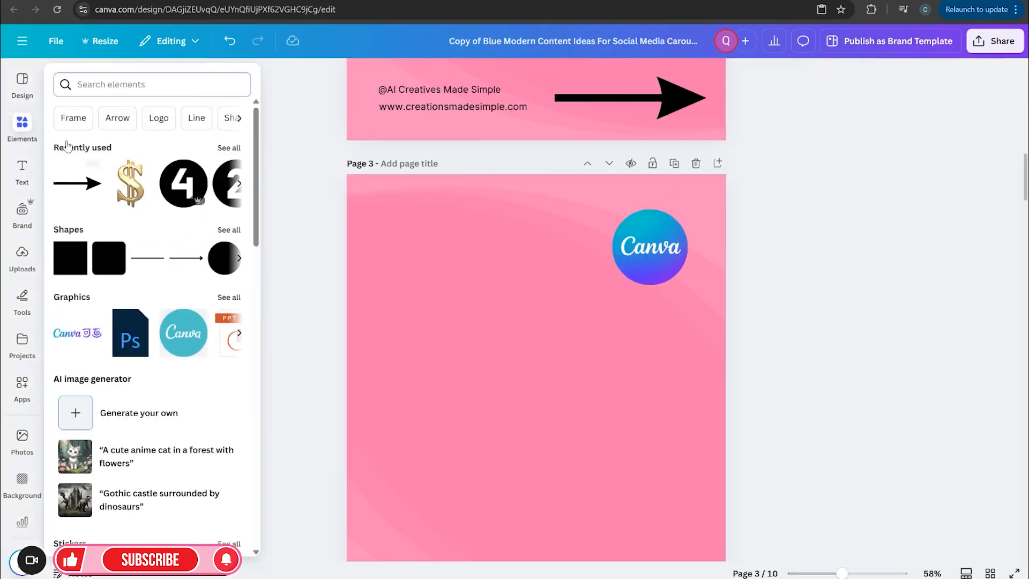
pyautogui.click(229, 148)
pyautogui.scroll(-3, 170, 221)
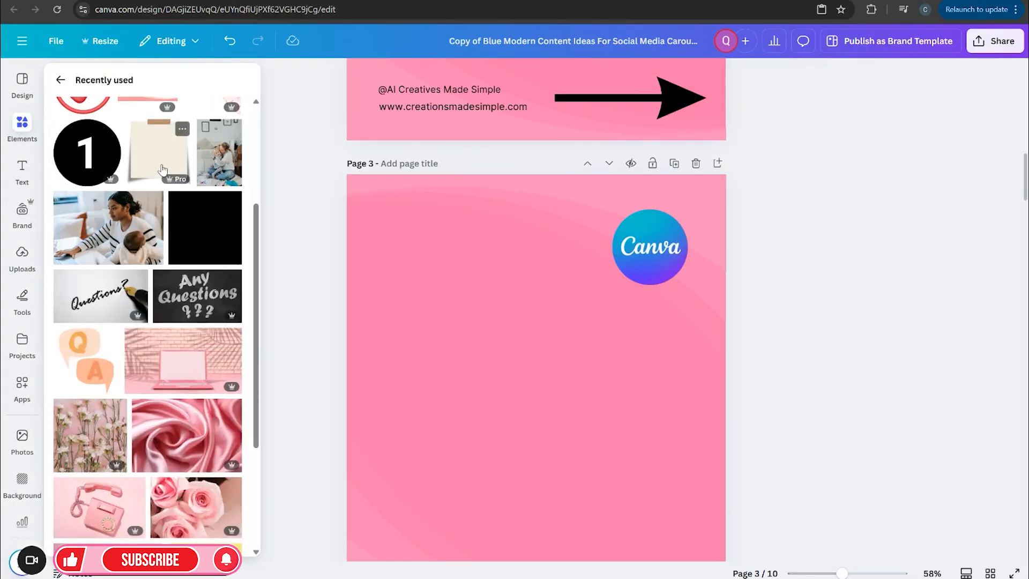
pyautogui.click(161, 150)
pyautogui.scroll(-3, 932, 391)
# Step: Resize the taped note and center it on page 3 between the Canva logo and the footer text
pyautogui.moveTo(583, 287); pyautogui.dragTo(625, 360)
pyautogui.moveTo(693, 479); pyautogui.dragTo(660, 439)
pyautogui.moveTo(585, 358); pyautogui.dragTo(600, 362)
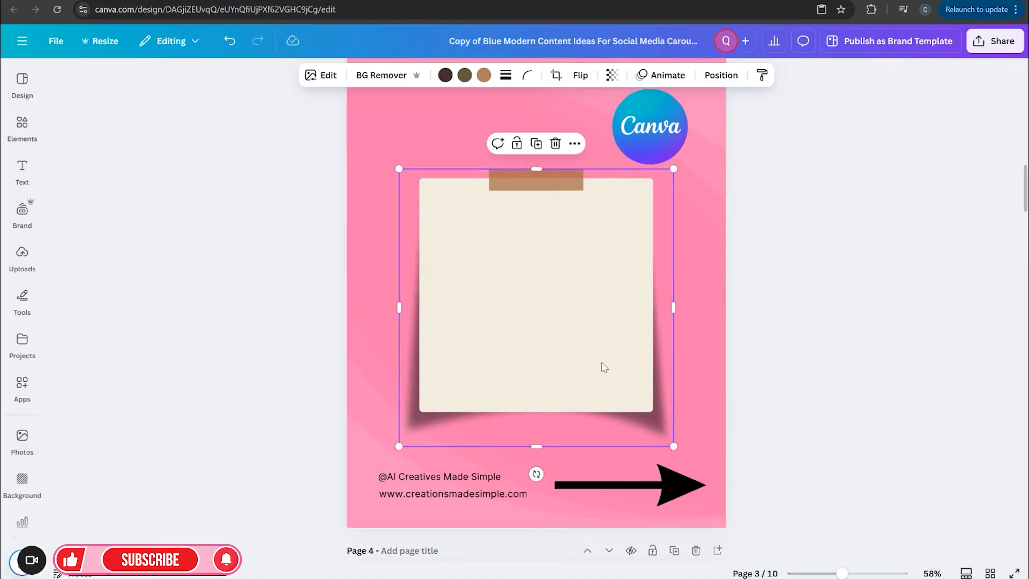
pyautogui.click(879, 384)
pyautogui.scroll(1, 772, 387)
pyautogui.scroll(2, 770, 388)
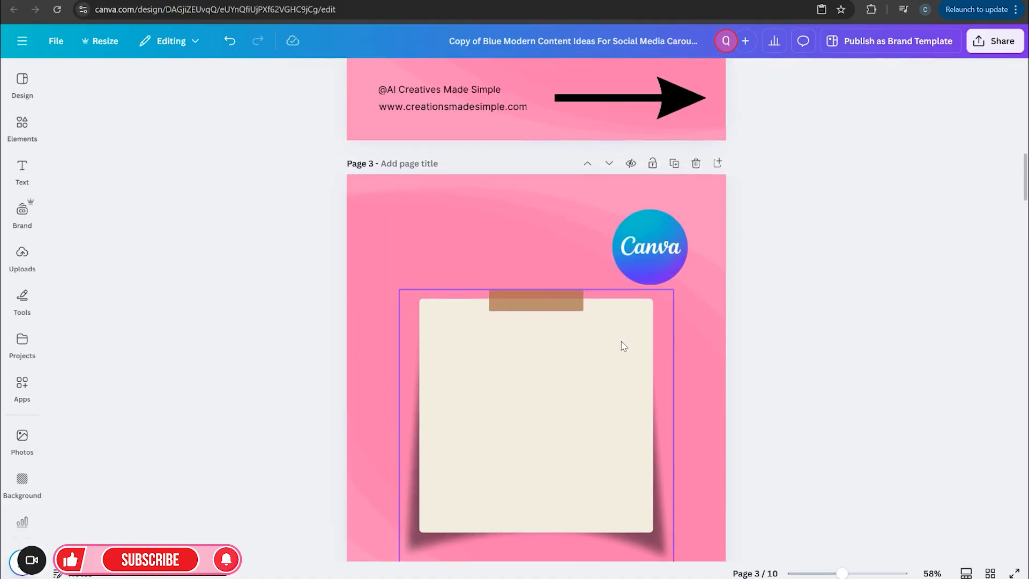
# Step: Switch to the ChatGPT conversation and copy the Slide 3 line "Make one template. Sell it 1000x."
pyautogui.click(520, 1)
pyautogui.scroll(3, 558, 286)
pyautogui.scroll(-4, 541, 327)
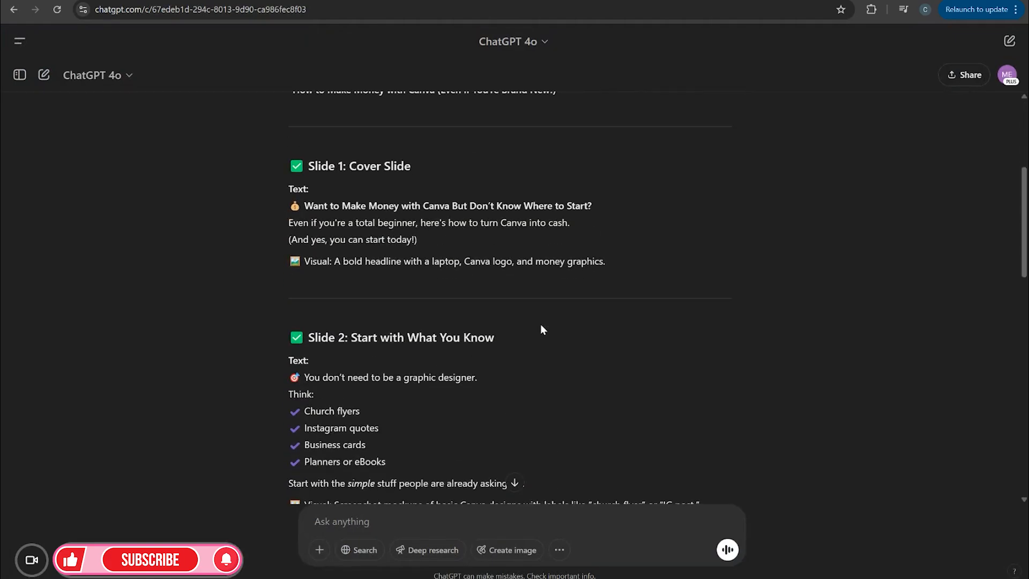
pyautogui.scroll(-5, 388, 346)
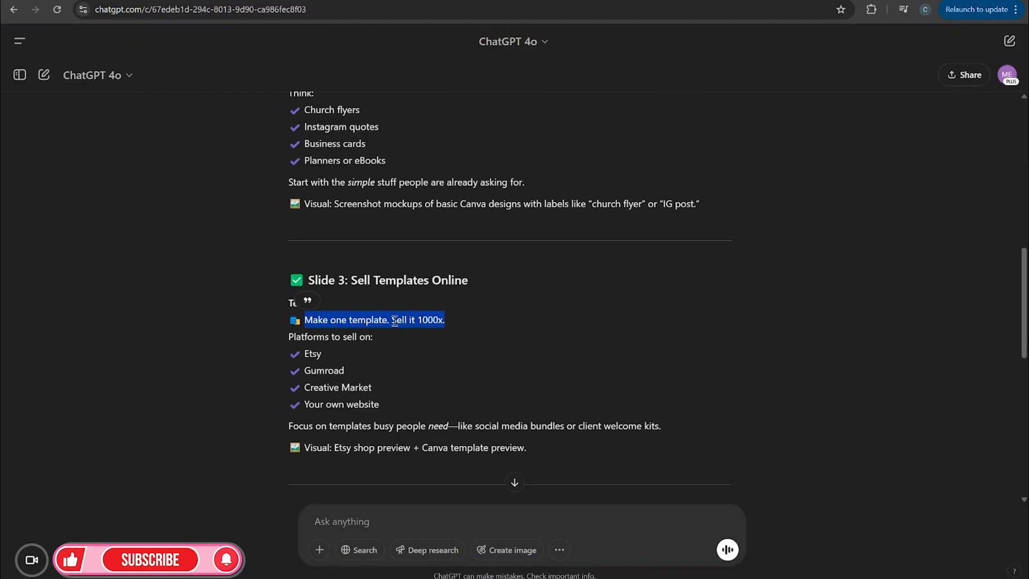
pyautogui.rightClick(414, 333)
pyautogui.click(414, 333)
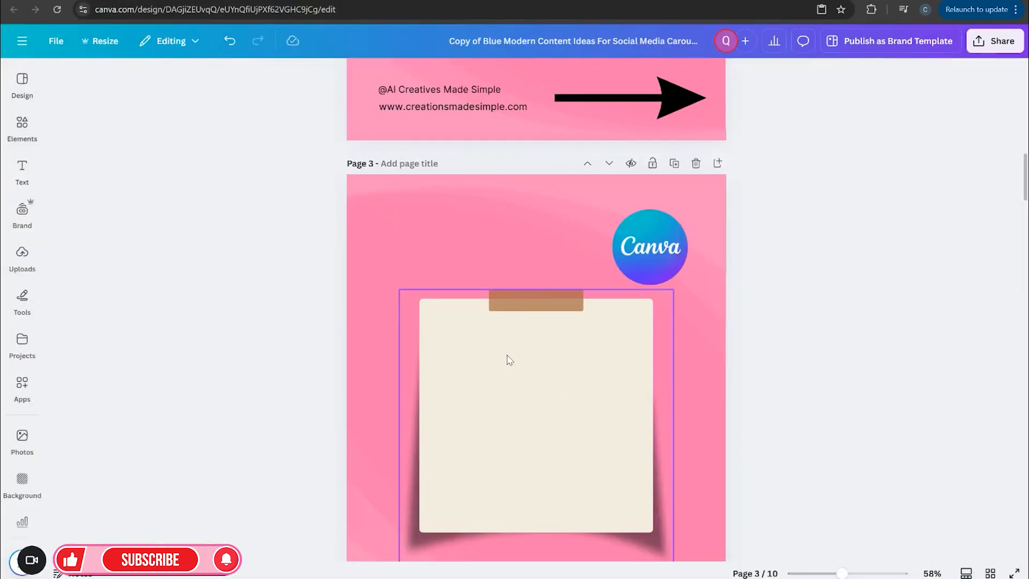
# Step: Copy page 4's heading onto the top of the page 3 note and replace its text with "Make one template. Sell it 1000x."
pyautogui.scroll(2, 730, 356)
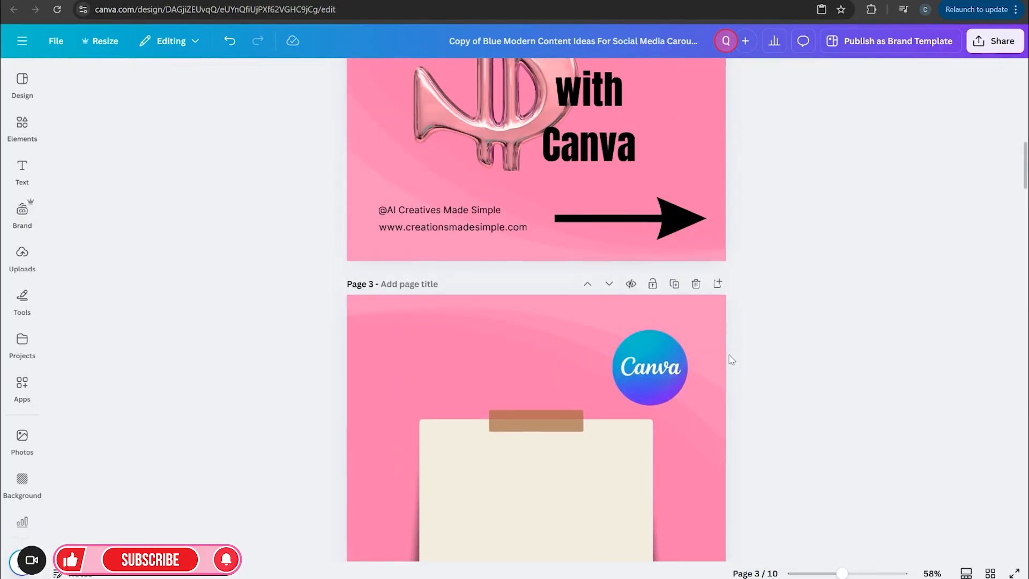
pyautogui.scroll(-6, 730, 359)
pyautogui.scroll(-5, 729, 359)
pyautogui.click(567, 301)
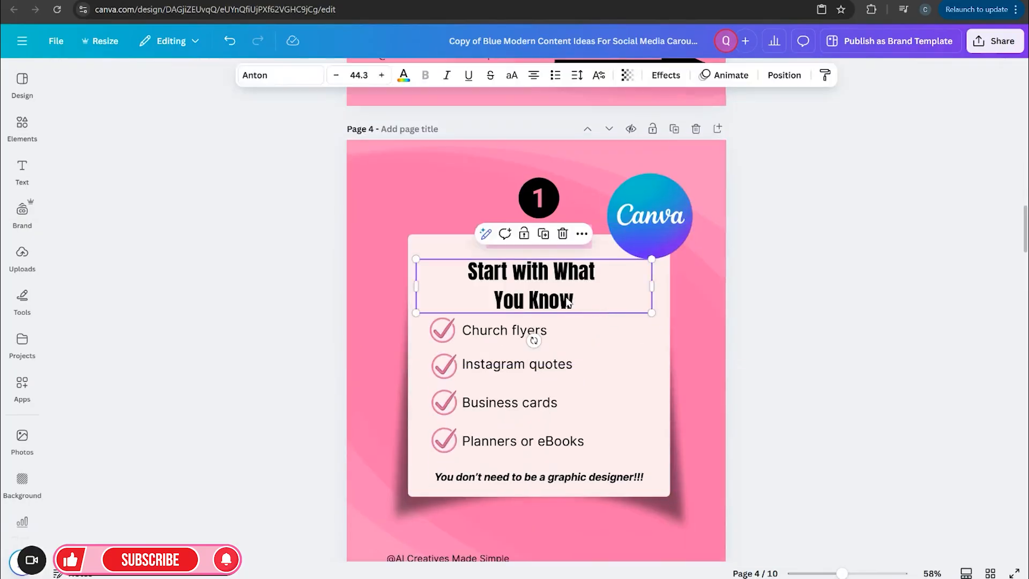
pyautogui.click(547, 240)
pyautogui.moveTo(537, 293); pyautogui.dragTo(580, 233)
pyautogui.doubleClick(589, 239)
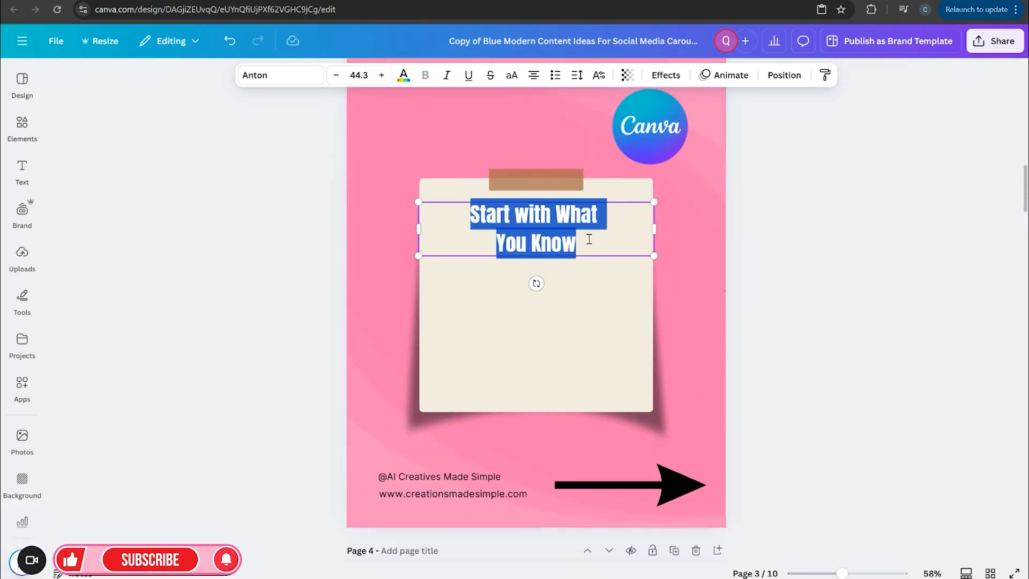
pyautogui.write('Make one template. Sell it 1000x.')
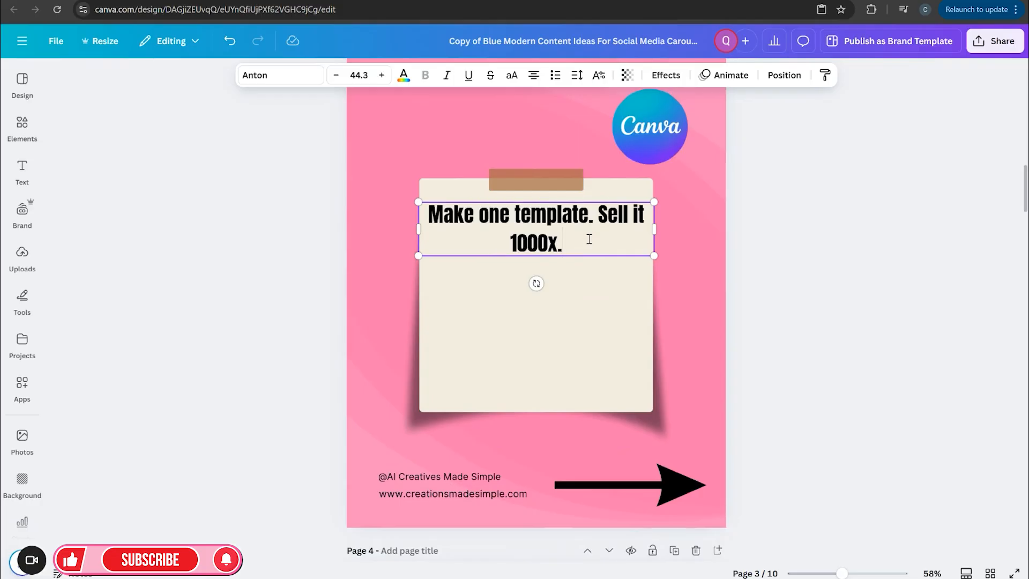
# Step: Shrink the page 3 note heading to font size 42.4 so it sits inside the note's edges
pyautogui.click(854, 247)
pyautogui.click(623, 231)
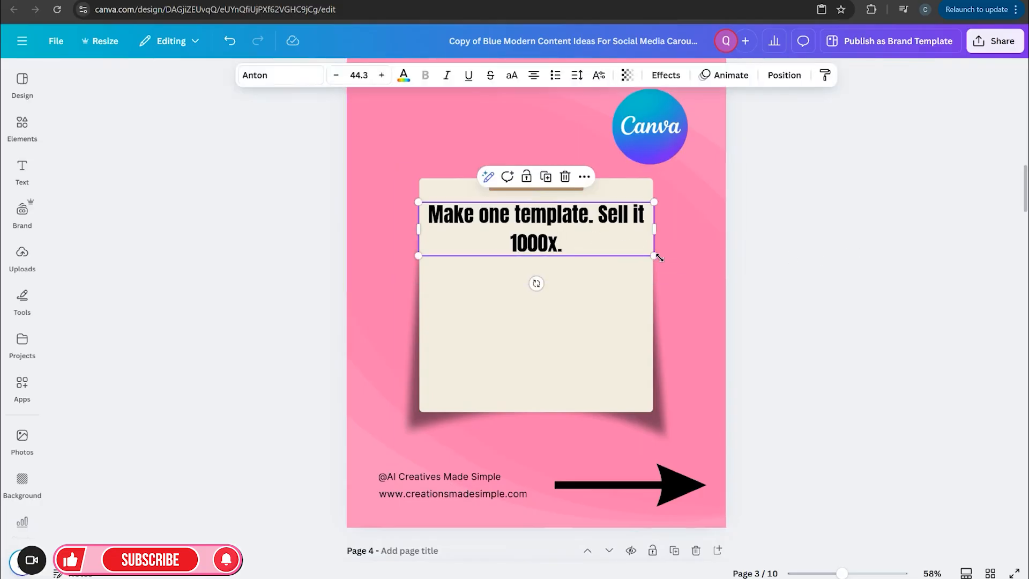
pyautogui.moveTo(651, 253); pyautogui.dragTo(621, 241)
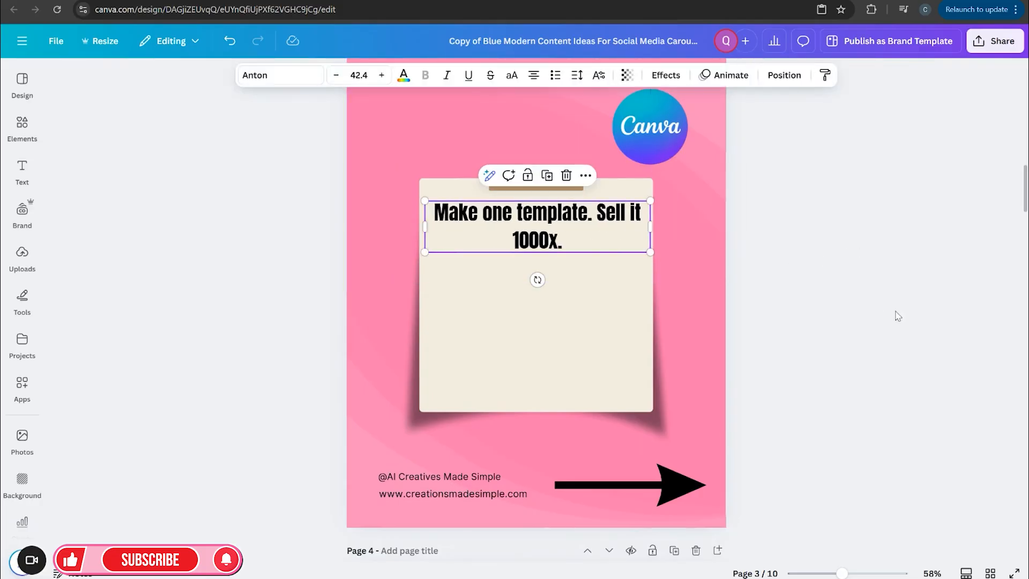
pyautogui.click(938, 327)
# Step: Search the elements for "pink check mark" and browse all matching graphics for a bullet icon
pyautogui.scroll(-8, 504, 262)
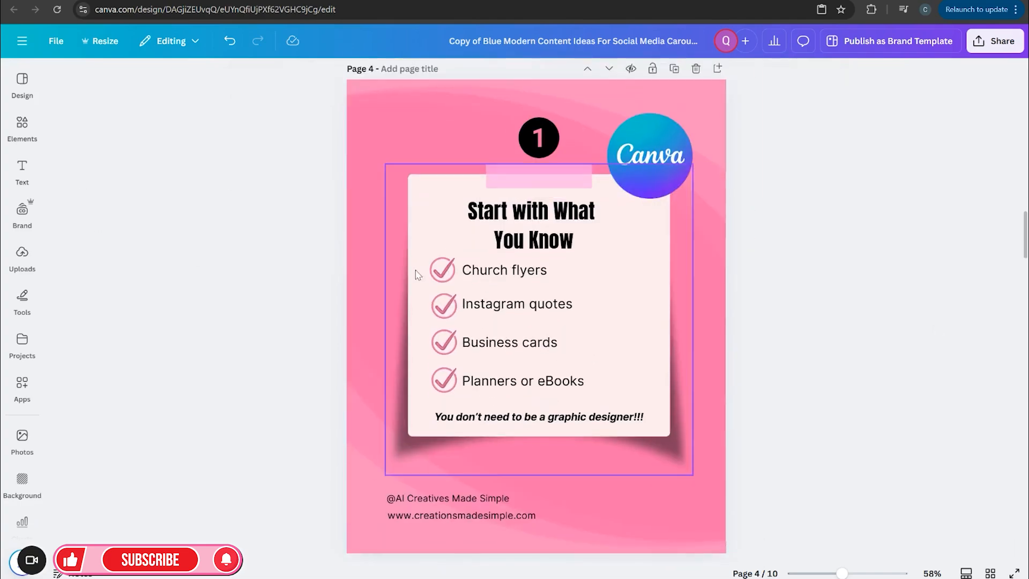
pyautogui.scroll(8, 725, 397)
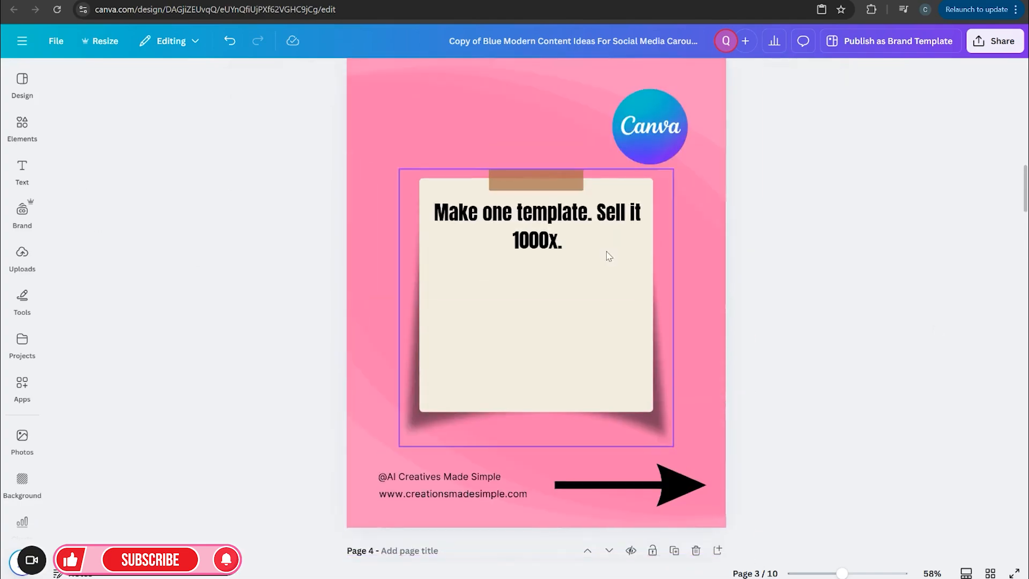
pyautogui.click(24, 133)
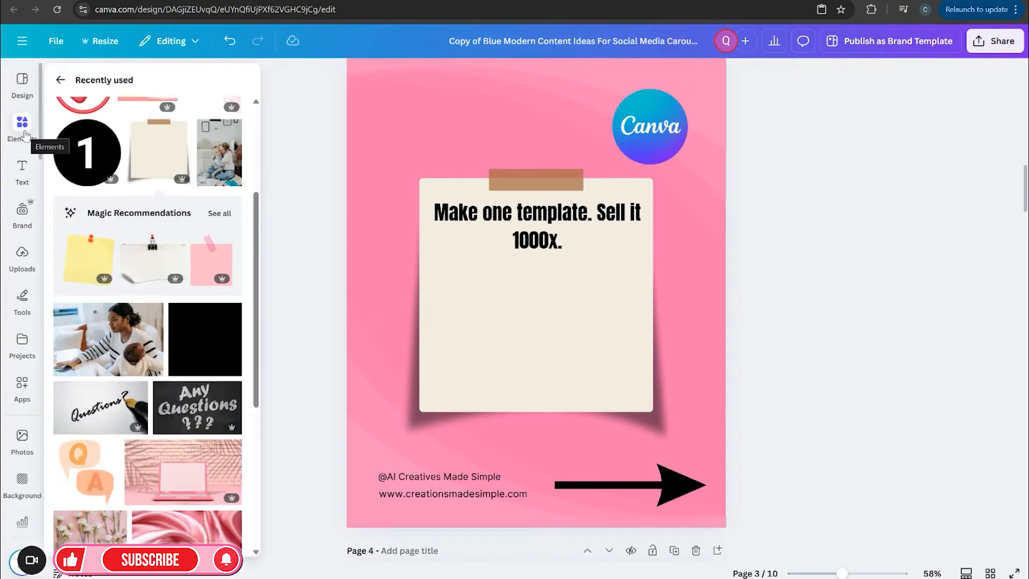
pyautogui.click(497, 1)
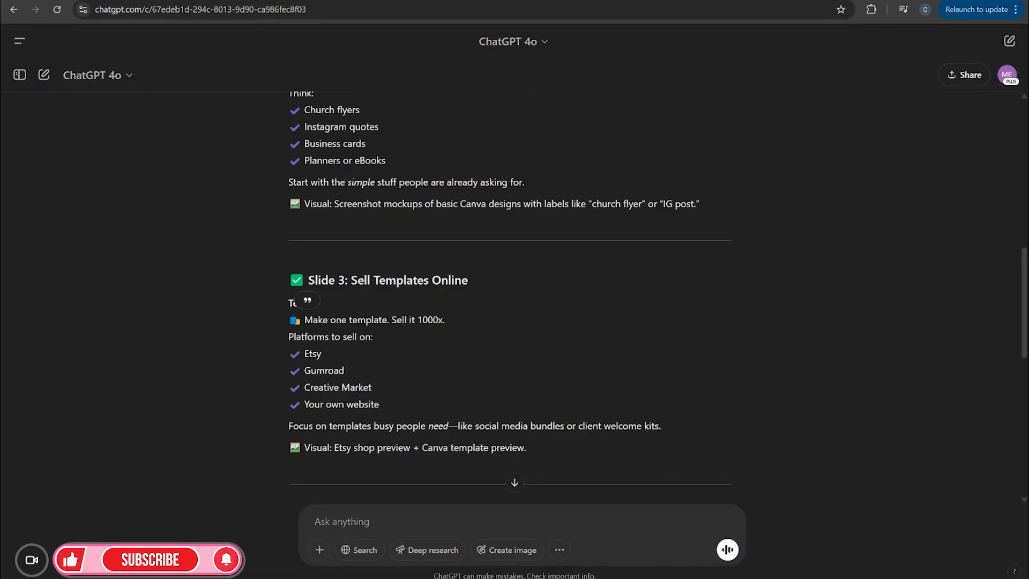
pyautogui.click(177, 1)
pyautogui.click(16, 130)
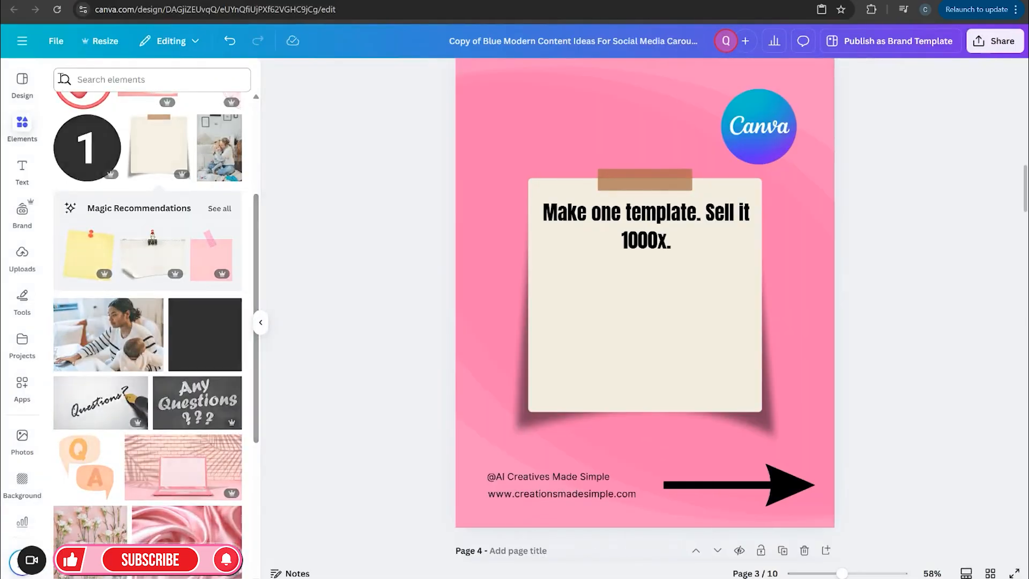
pyautogui.click(61, 75)
pyautogui.click(133, 80)
pyautogui.write('pink chec')
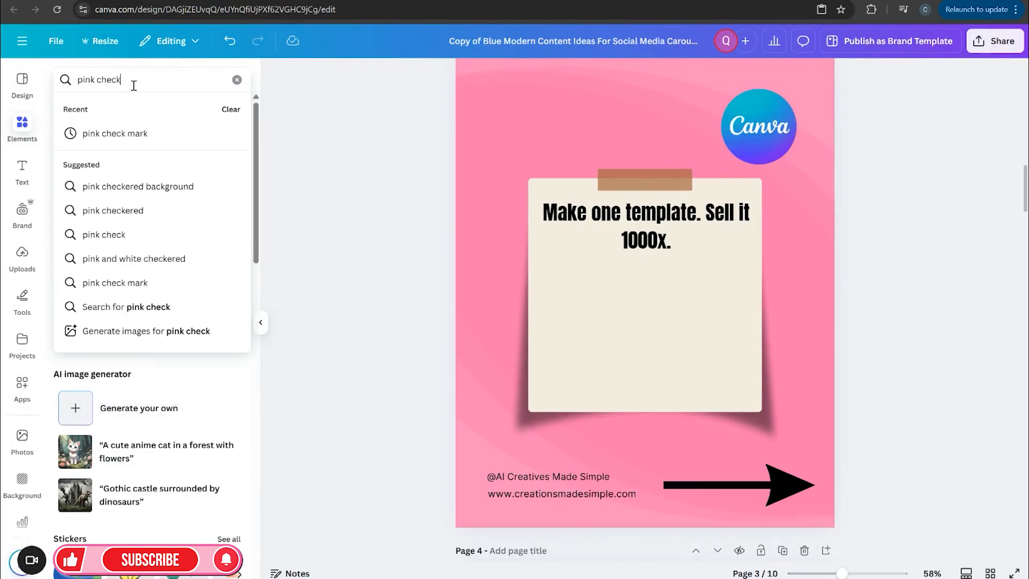
pyautogui.write('k')
pyautogui.click(141, 133)
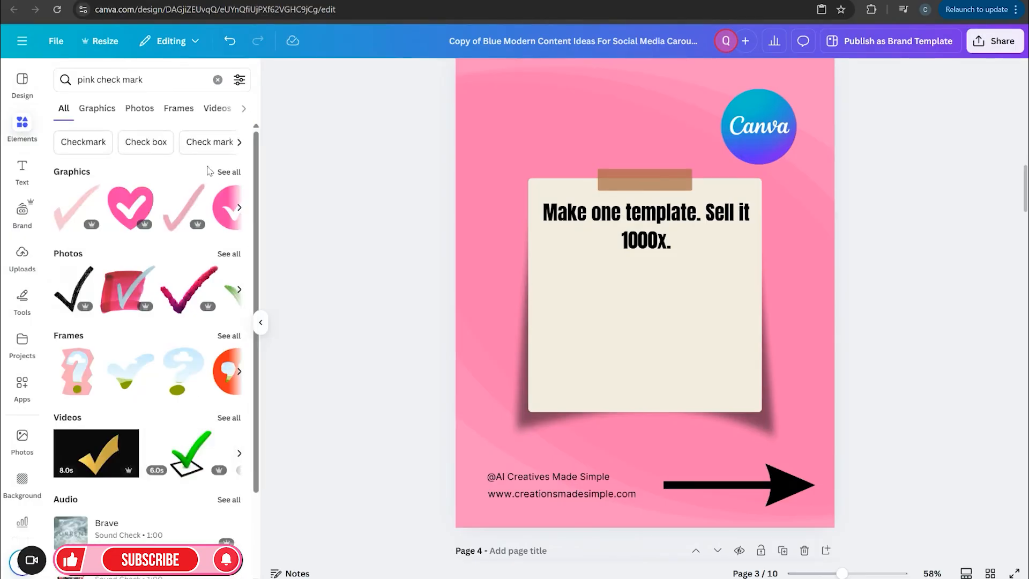
pyautogui.click(229, 173)
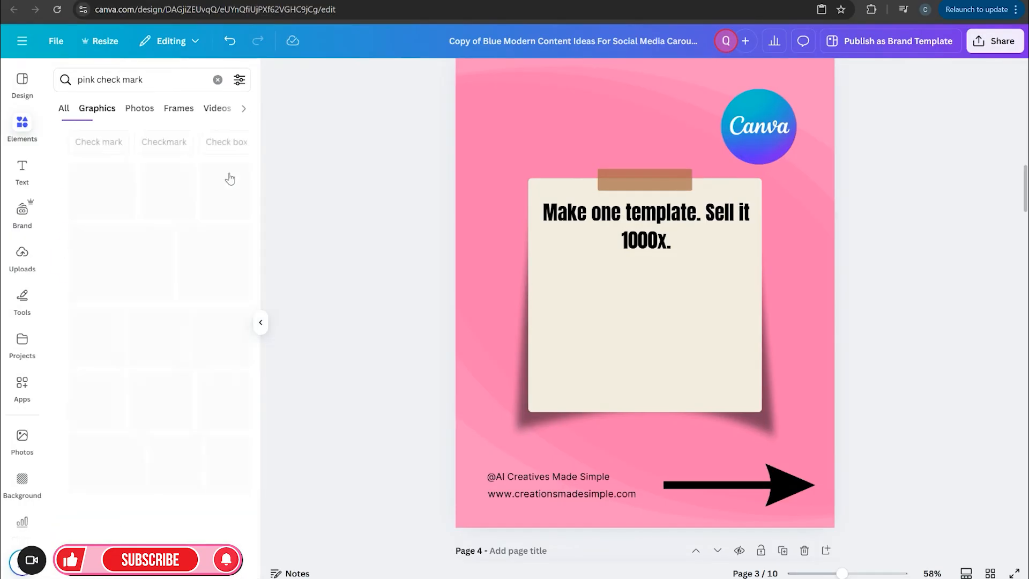
pyautogui.scroll(-2, 190, 389)
pyautogui.scroll(-4, 190, 388)
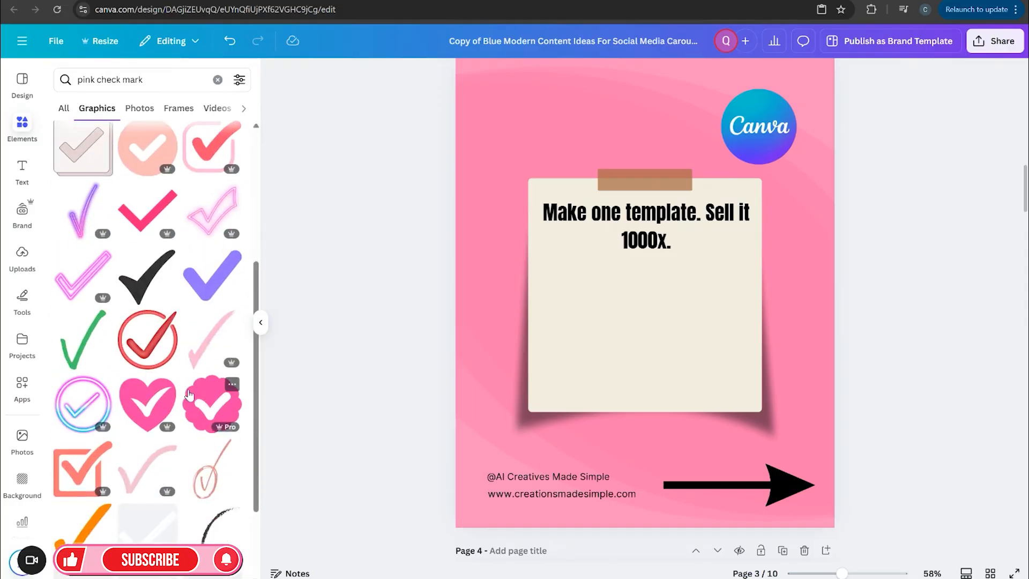
# Step: Add the red circled check mark as a small bullet below the start of the note's heading and recolor it pink
pyautogui.click(168, 204)
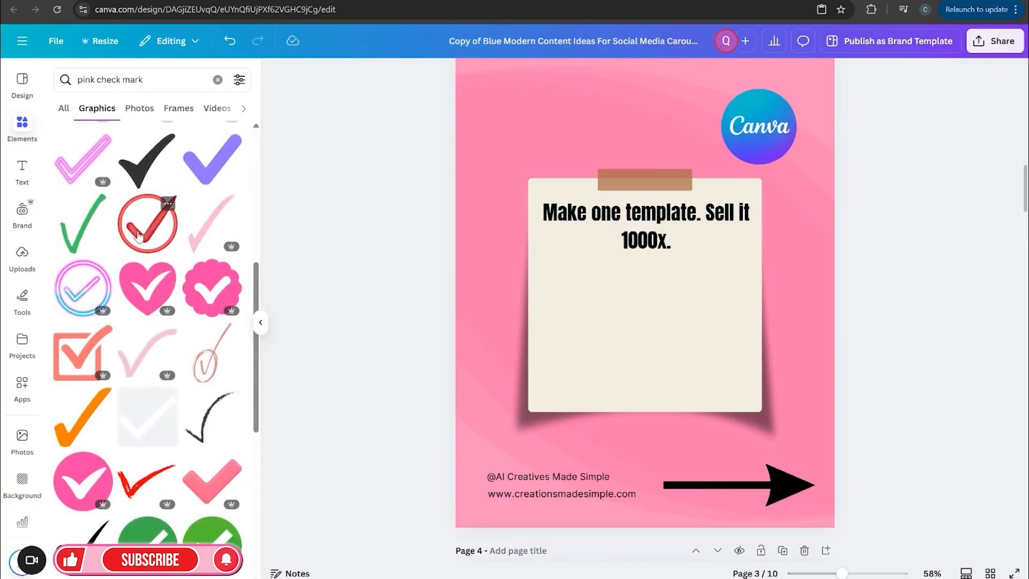
pyautogui.click(138, 235)
pyautogui.moveTo(654, 331); pyautogui.dragTo(560, 308)
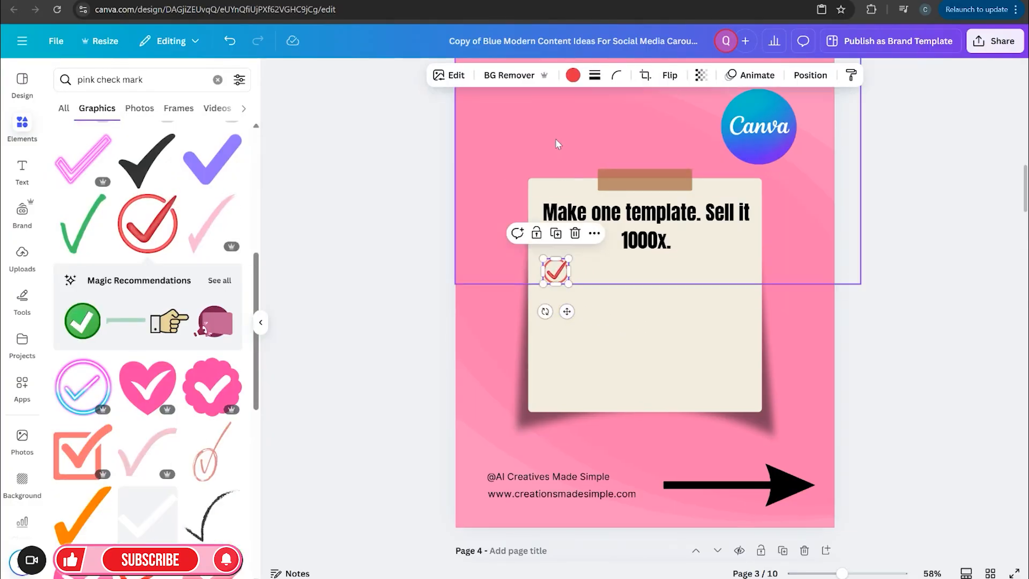
pyautogui.click(573, 75)
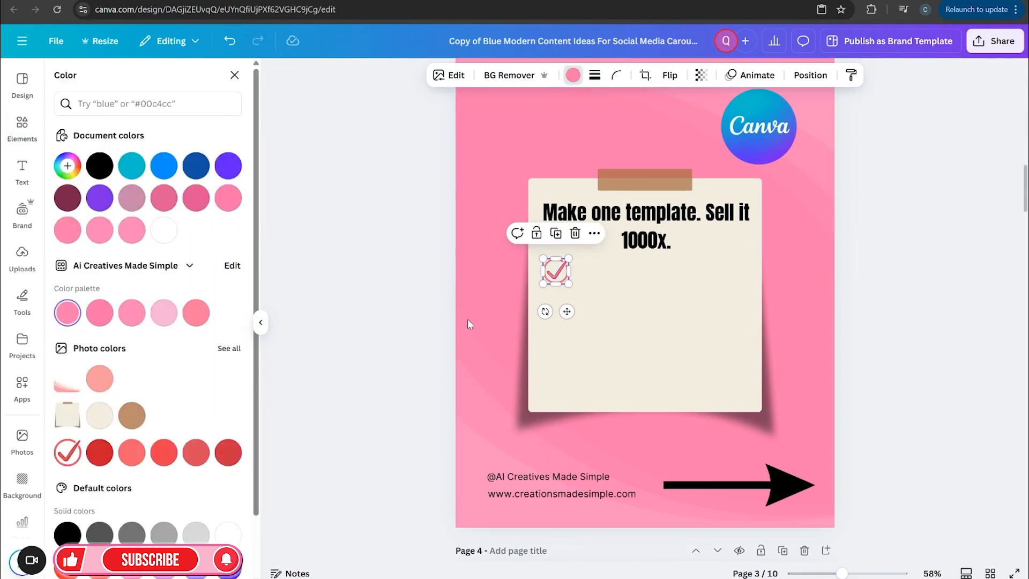
pyautogui.click(927, 337)
pyautogui.moveTo(555, 277); pyautogui.dragTo(561, 284)
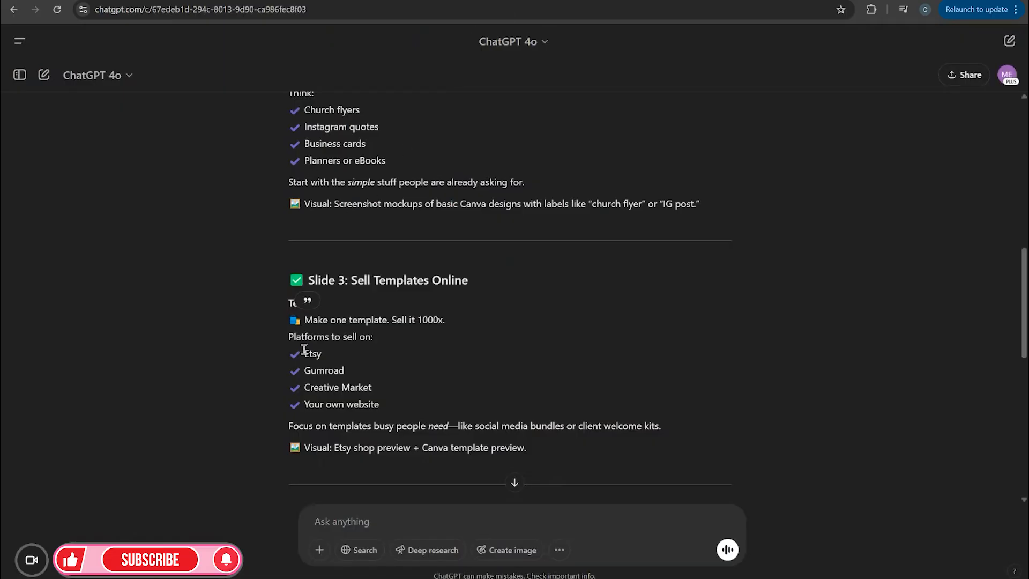
# Step: Switch to the ChatGPT conversation and copy "Etsy" from the Slide 3 platform list
pyautogui.rightClick(321, 354)
pyautogui.click(370, 370)
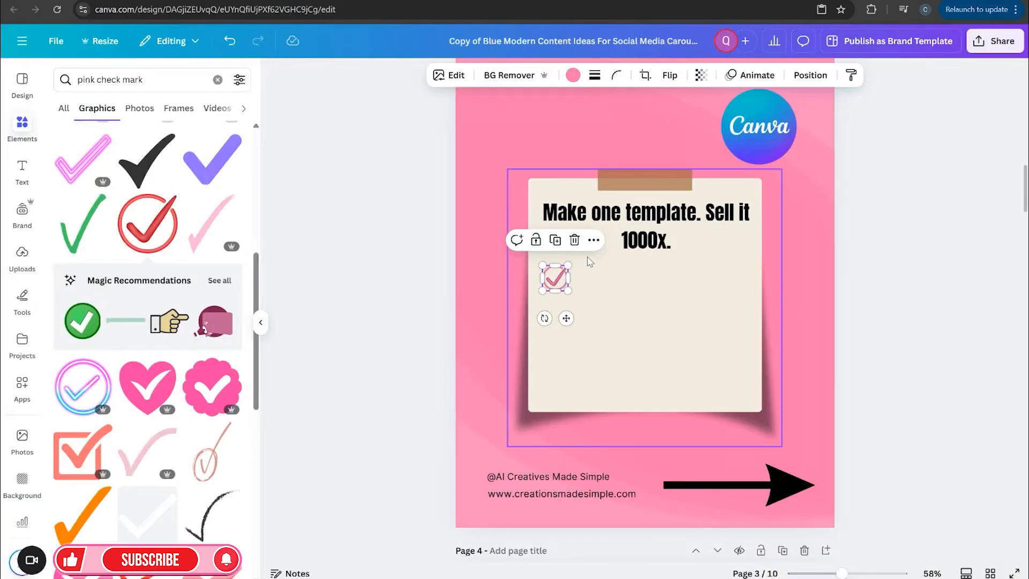
# Step: Back in Canva, duplicate the pink check mark into a column of four down the left side of the note
pyautogui.click(556, 241)
pyautogui.moveTo(566, 318); pyautogui.dragTo(563, 362)
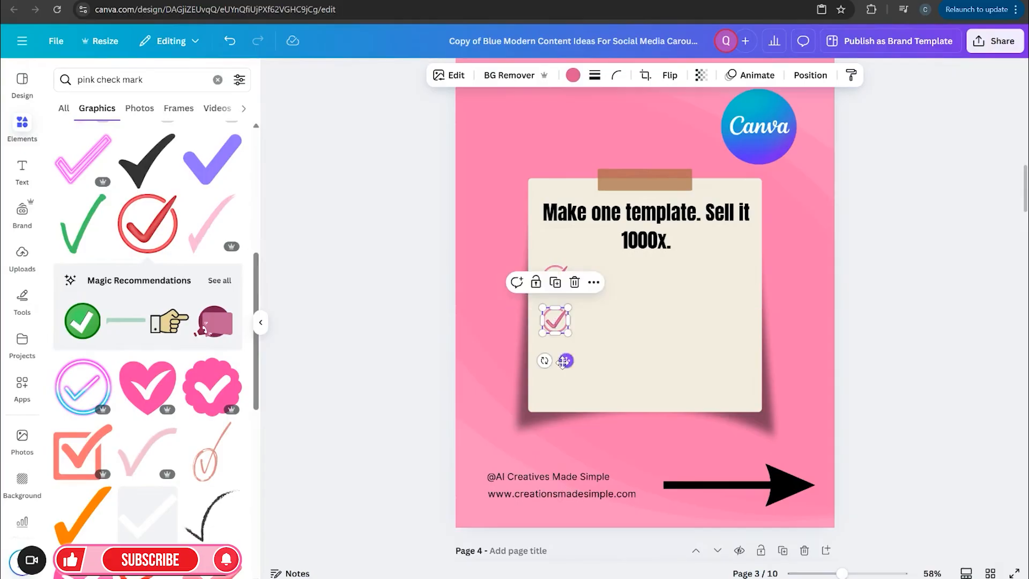
pyautogui.click(555, 283)
pyautogui.moveTo(561, 274); pyautogui.dragTo(561, 266)
pyautogui.moveTo(558, 321); pyautogui.dragTo(558, 308)
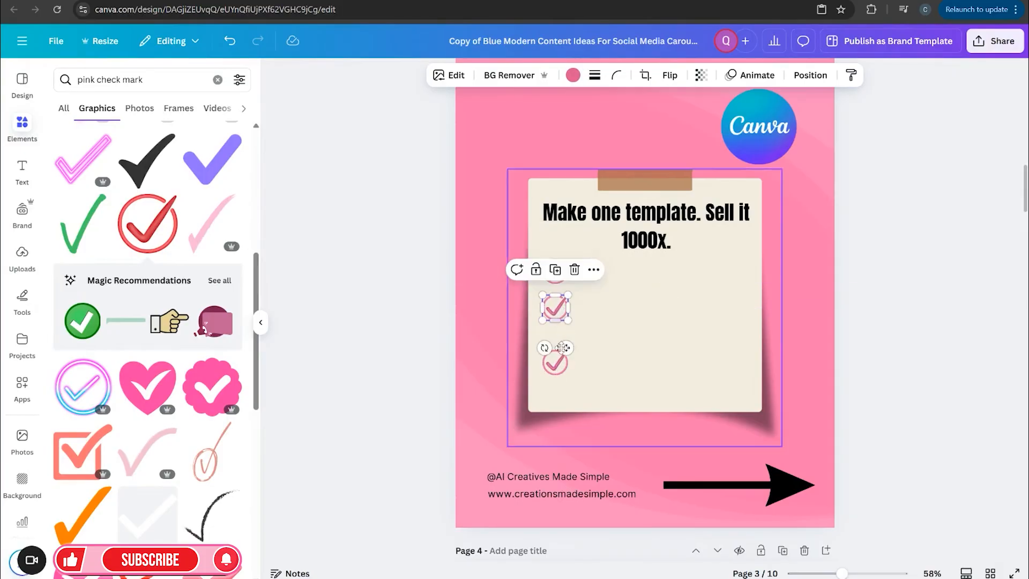
pyautogui.moveTo(561, 369)
pyautogui.mouseDown()
pyautogui.moveTo(568, 350)
pyautogui.moveTo(562, 384)
pyautogui.mouseUp()
# Step: Select all four check marks on the note and space them evenly down the column
pyautogui.click(555, 280)
pyautogui.keyDown('shift'); pyautogui.click(554, 306); pyautogui.keyUp('shift')
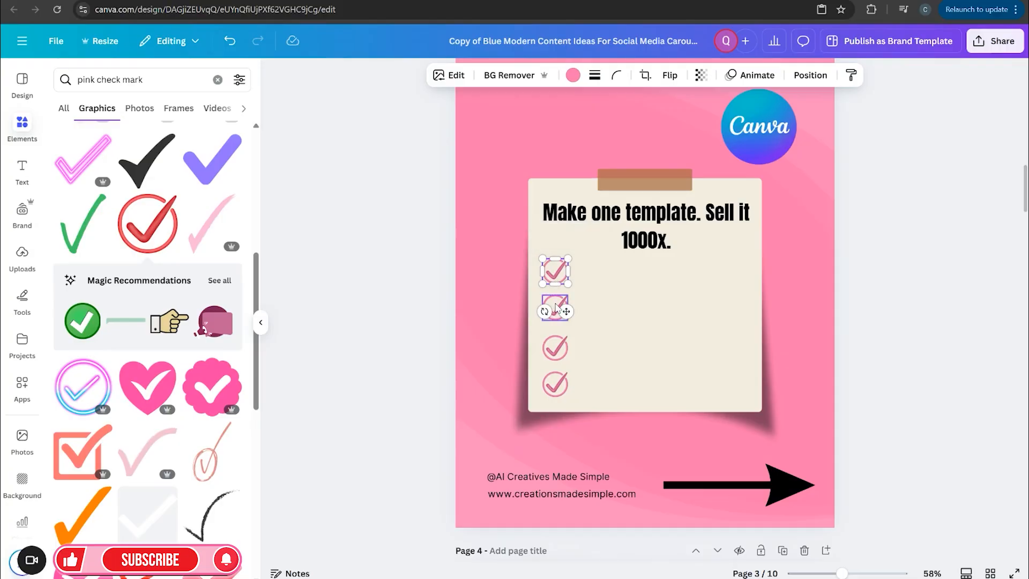
pyautogui.keyDown('shift'); pyautogui.click(554, 347); pyautogui.keyUp('shift')
pyautogui.keyDown('shift'); pyautogui.click(553, 383); pyautogui.keyUp('shift')
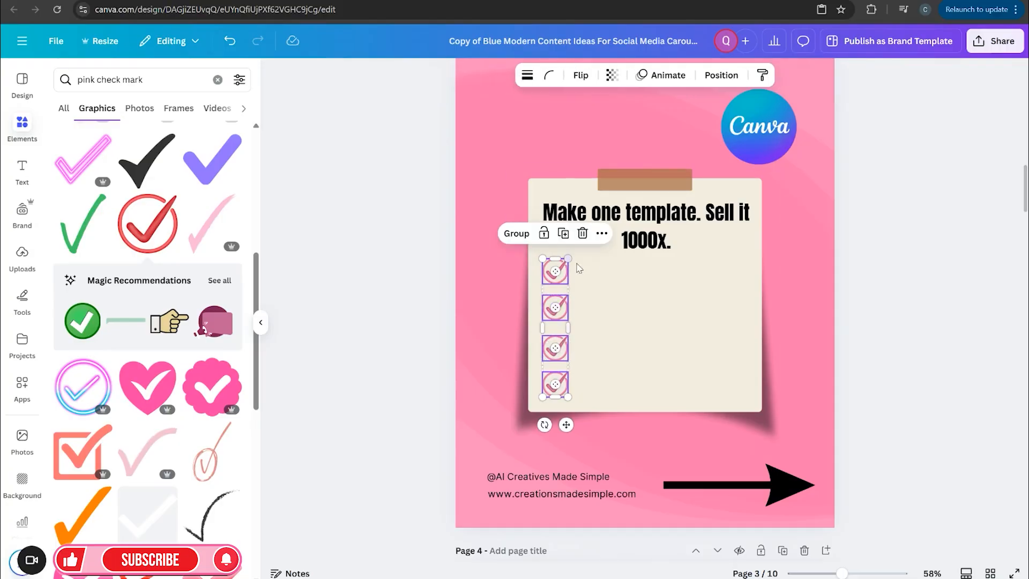
pyautogui.click(602, 233)
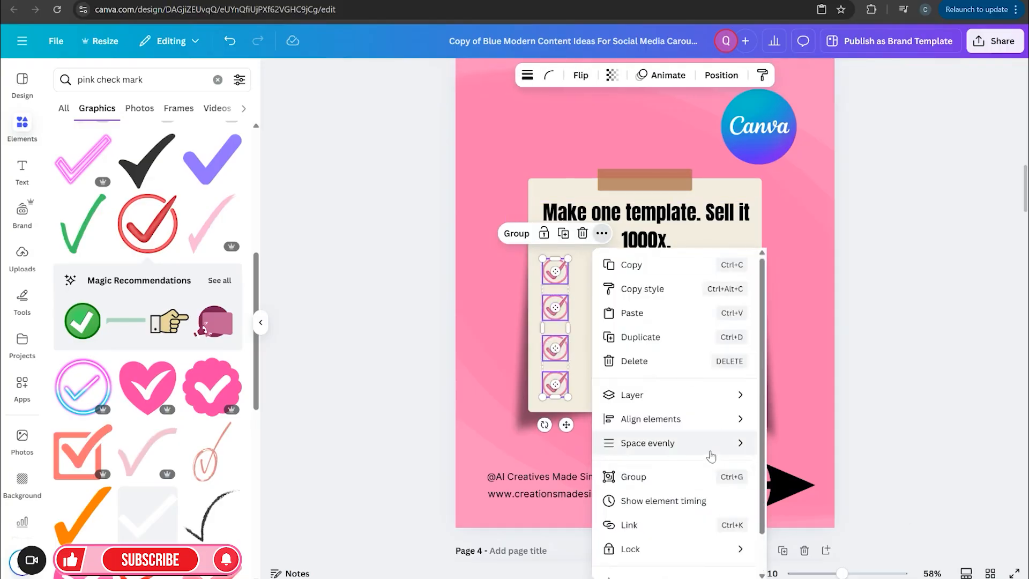
pyautogui.moveTo(711, 444)
pyautogui.click(779, 448)
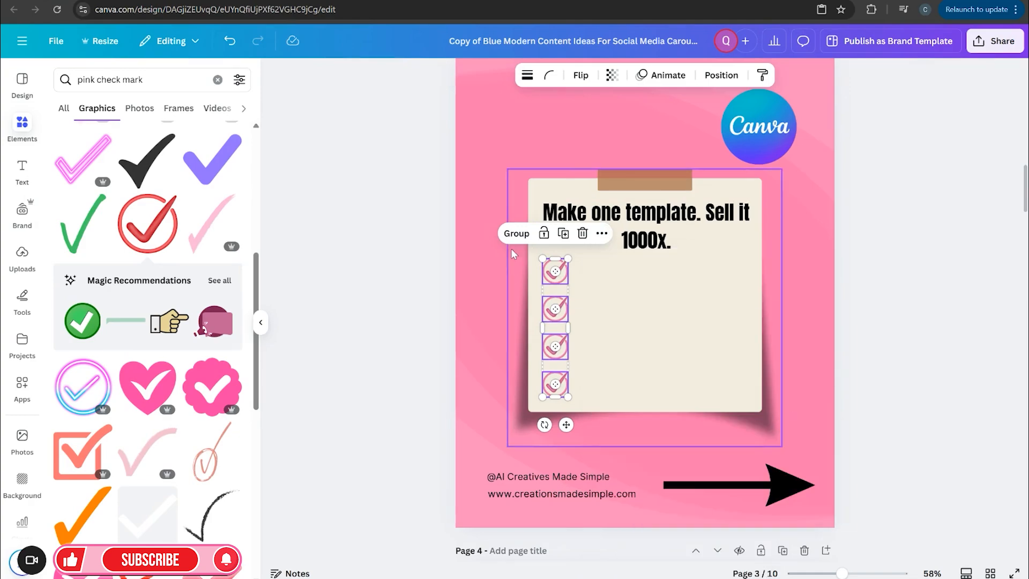
pyautogui.click(935, 338)
# Step: Duplicate the "Church flyers" text on page 4 and move the copy to the lower part of page 3
pyautogui.scroll(-8, 884, 355)
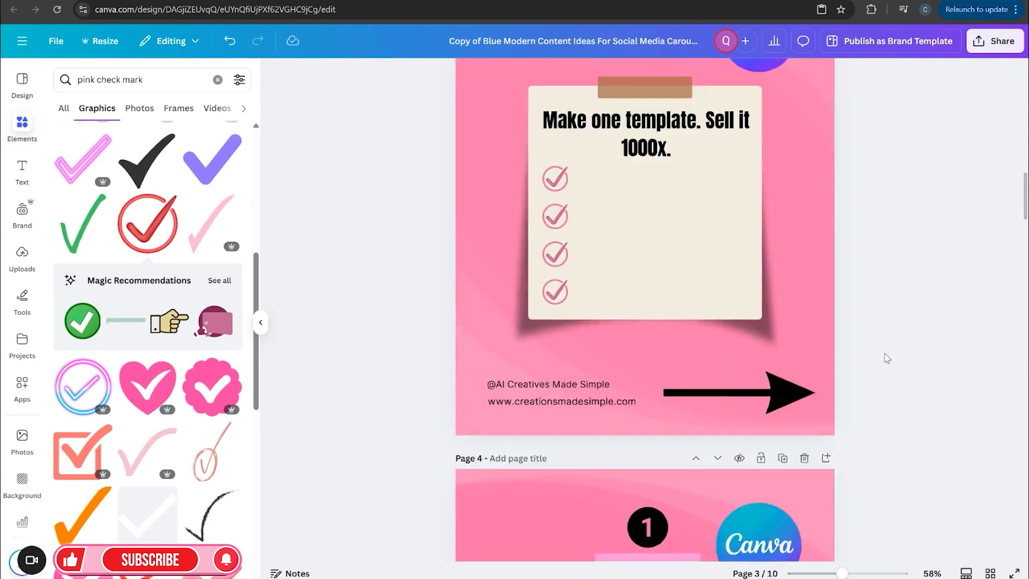
pyautogui.click(636, 336)
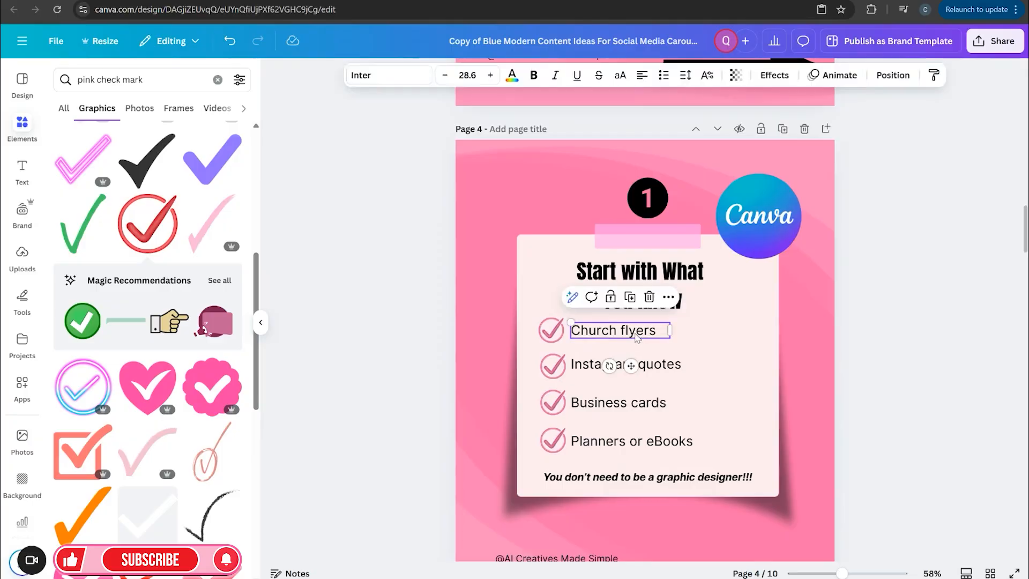
pyautogui.click(631, 300)
pyautogui.moveTo(637, 367); pyautogui.dragTo(629, 111)
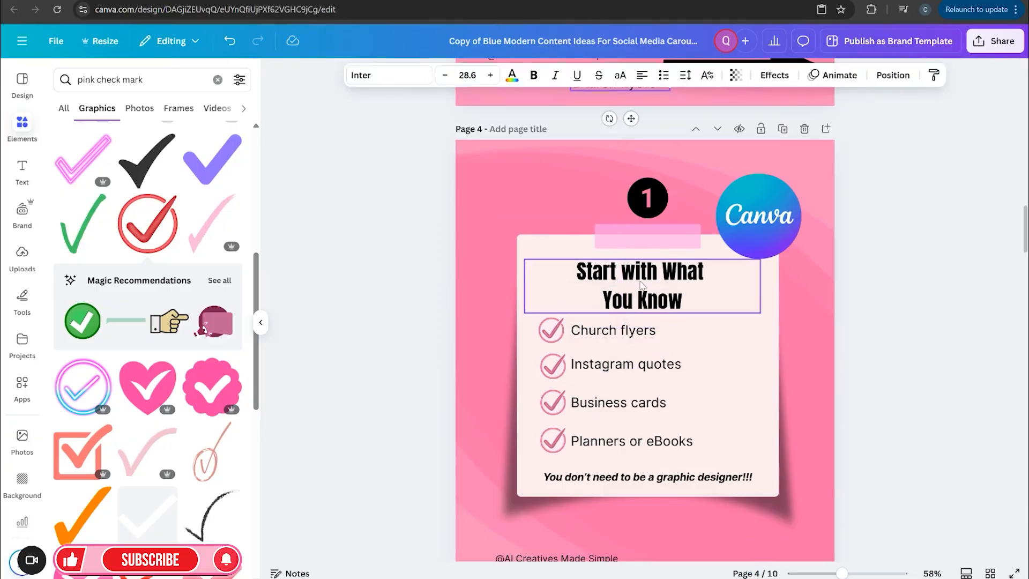
pyautogui.scroll(4, 641, 285)
pyautogui.scroll(2, 641, 285)
pyautogui.moveTo(639, 421); pyautogui.dragTo(642, 247)
pyautogui.scroll(-2, 672, 405)
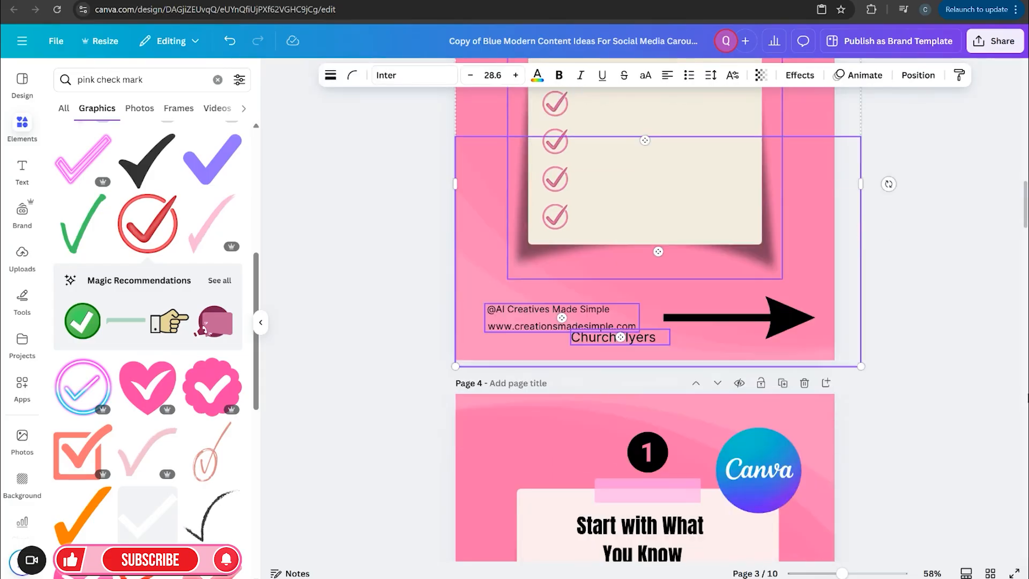
pyautogui.click(981, 395)
pyautogui.click(22, 168)
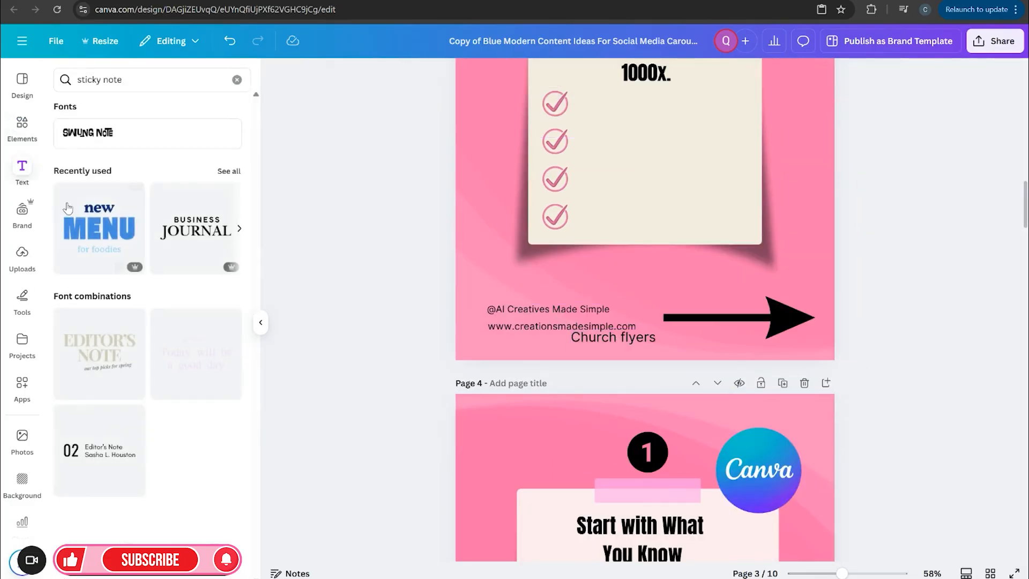
pyautogui.click(237, 80)
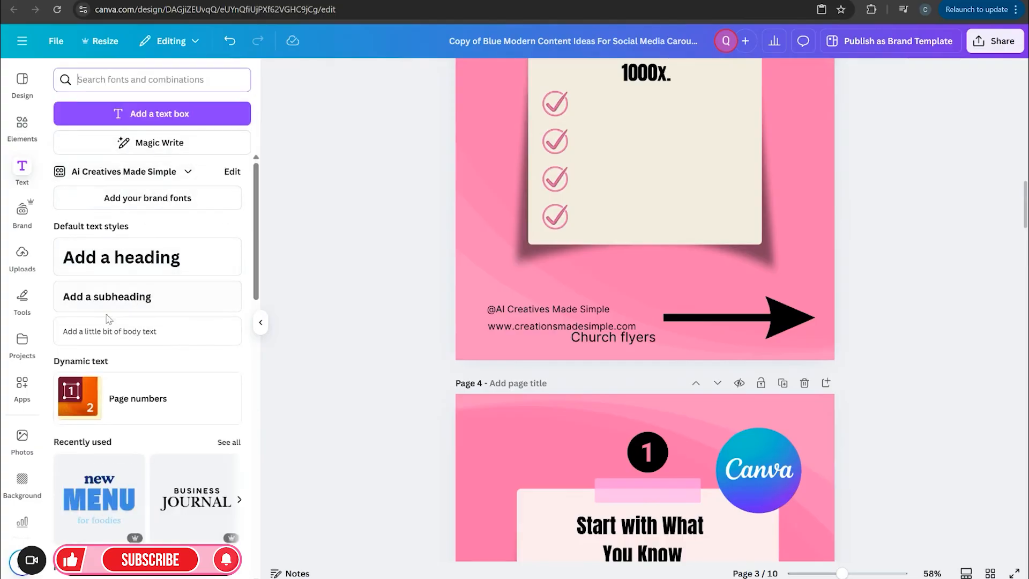
pyautogui.click(152, 344)
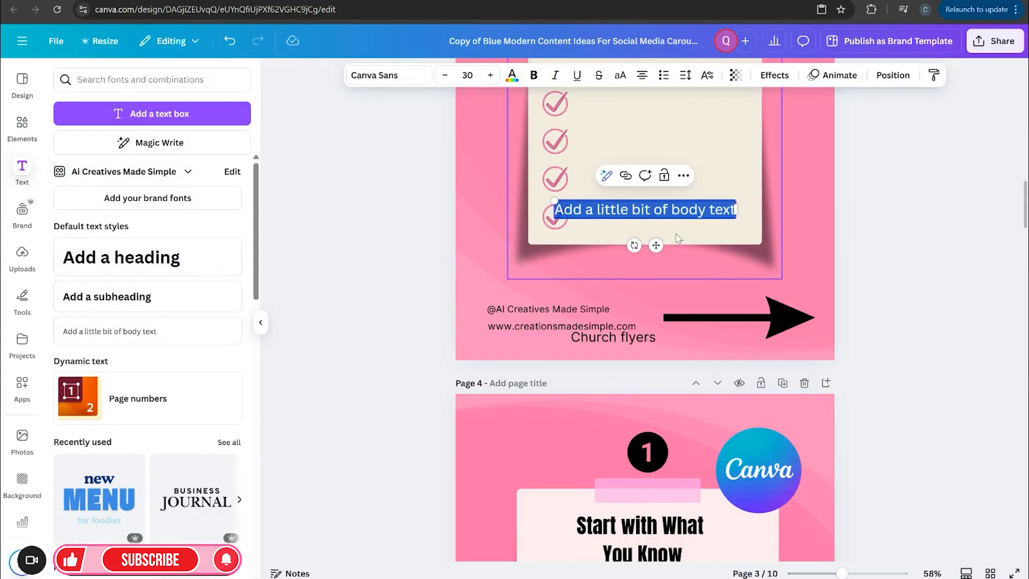
pyautogui.click(879, 258)
pyautogui.click(693, 217)
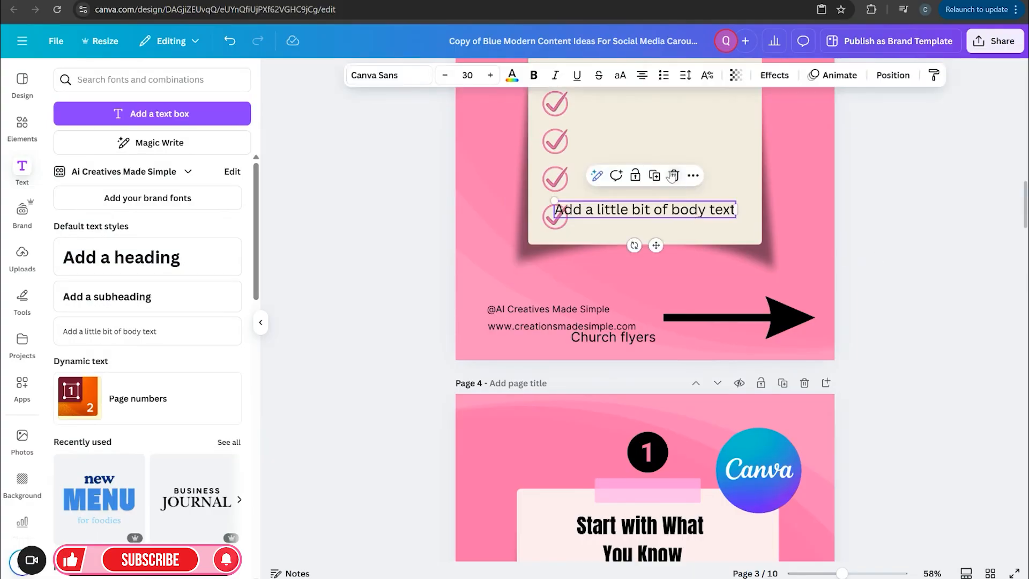
pyautogui.click(674, 176)
# Step: Place the "Church flyers" text beside the first check mark on page 3's note and replace its wording with "Etsy"
pyautogui.moveTo(613, 336); pyautogui.dragTo(618, 104)
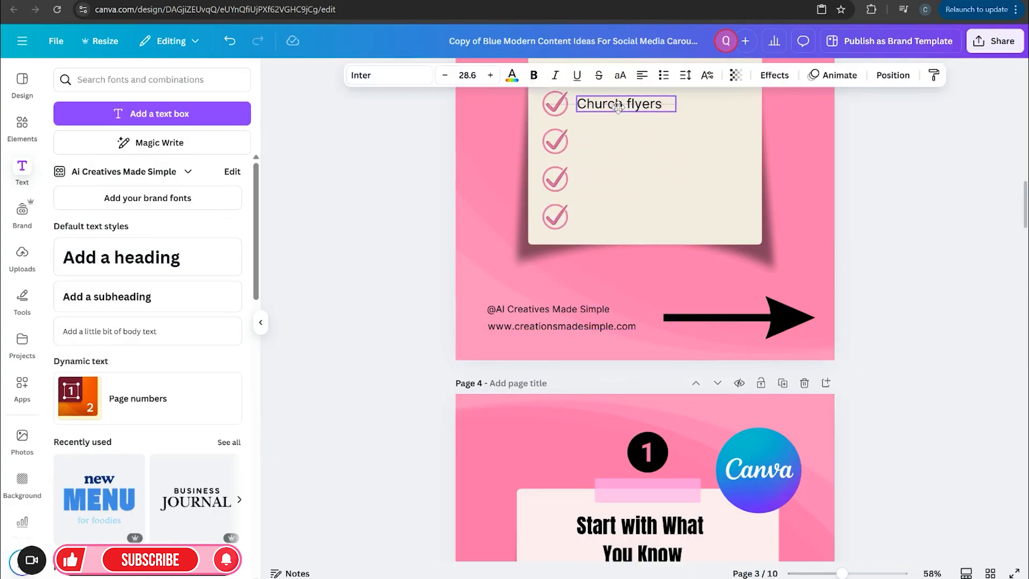
pyautogui.scroll(3, 715, 345)
pyautogui.doubleClick(660, 223)
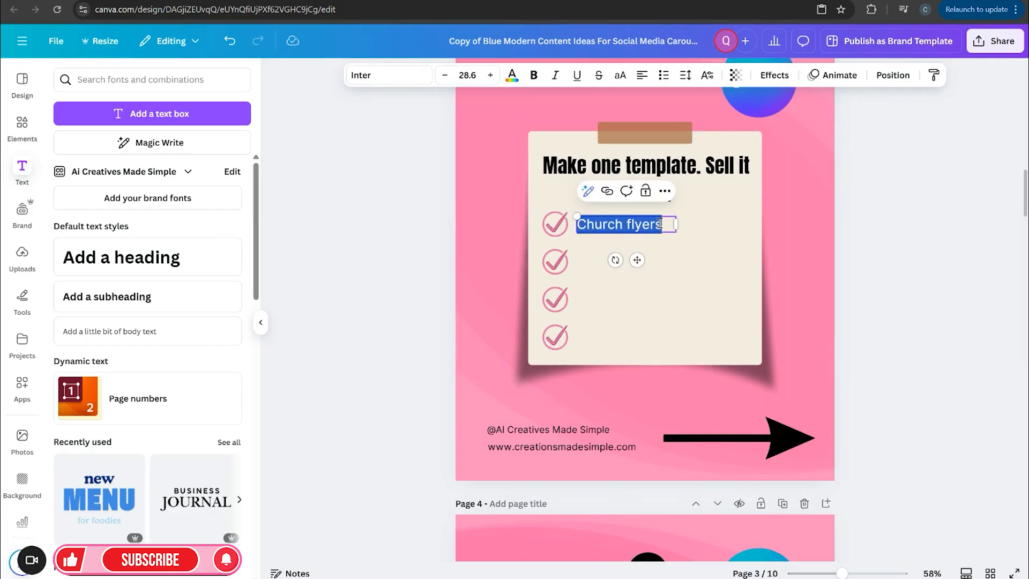
pyautogui.write('Etsy')
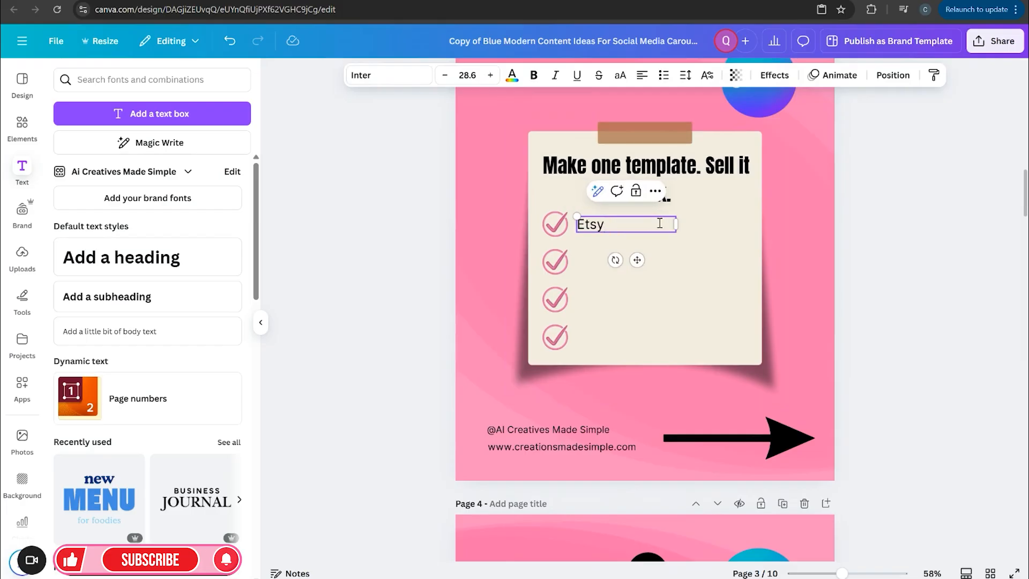
pyautogui.click(881, 333)
# Step: Duplicate the "Etsy" text twice, placing the copies beside the second and third check marks, and undo the accidental note shift
pyautogui.click(648, 217)
pyautogui.hotkey('ctrl', 'd')
pyautogui.moveTo(637, 262); pyautogui.dragTo(641, 299)
pyautogui.hotkey('ctrl', 'd')
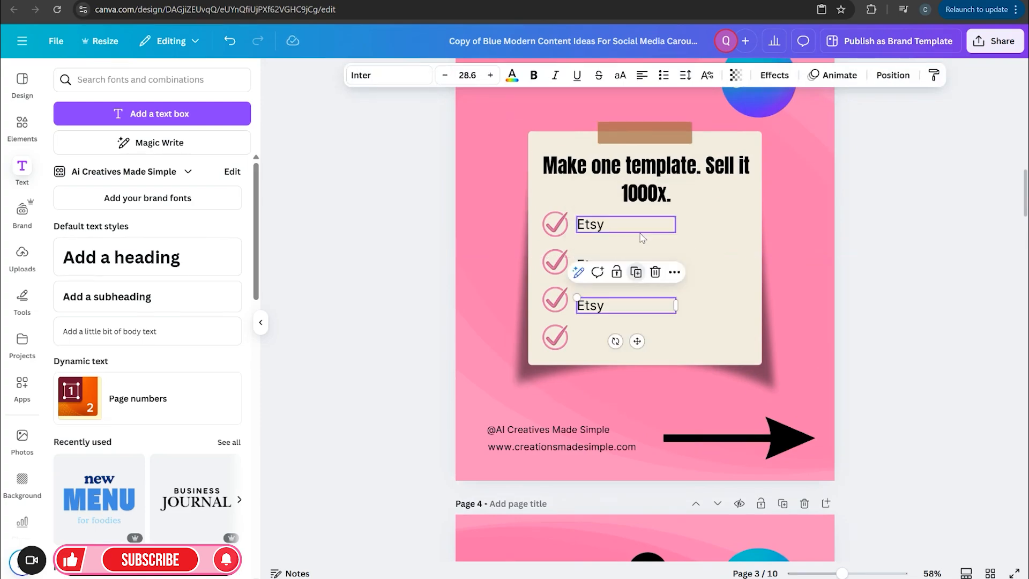
pyautogui.click(645, 344)
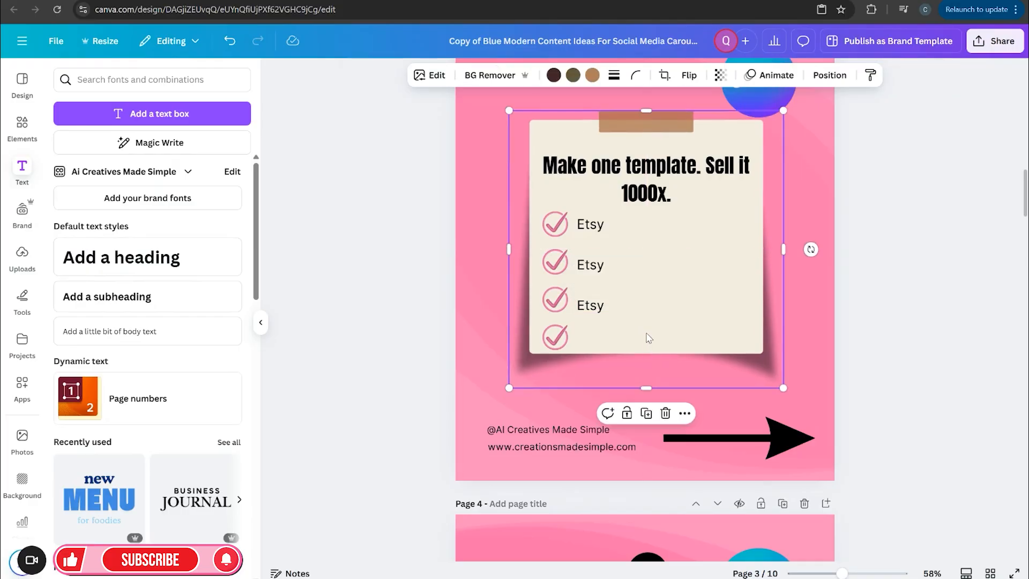
pyautogui.click(230, 41)
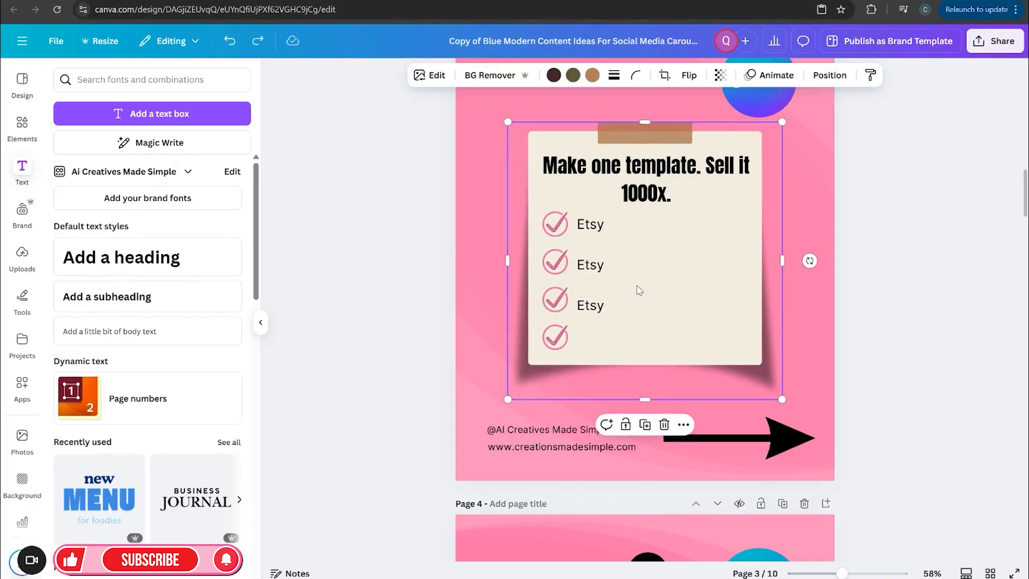
pyautogui.click(615, 303)
pyautogui.moveTo(636, 341); pyautogui.dragTo(634, 331)
# Step: Lock the paper note in place and add another copy of the "Etsy" text beside the fourth check mark
pyautogui.click(718, 253)
pyautogui.click(625, 424)
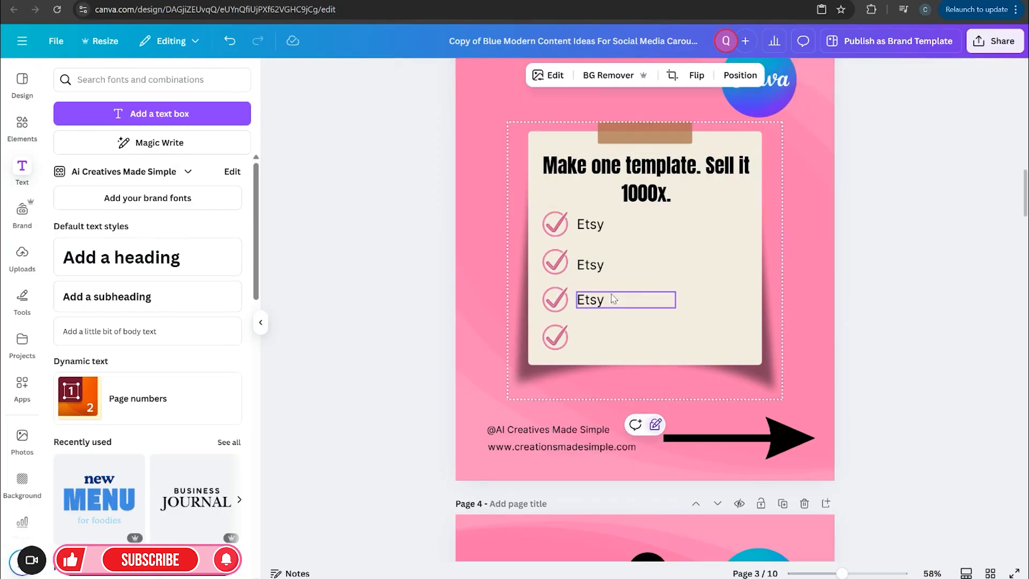
pyautogui.click(600, 308)
pyautogui.click(635, 267)
pyautogui.moveTo(642, 341); pyautogui.dragTo(637, 374)
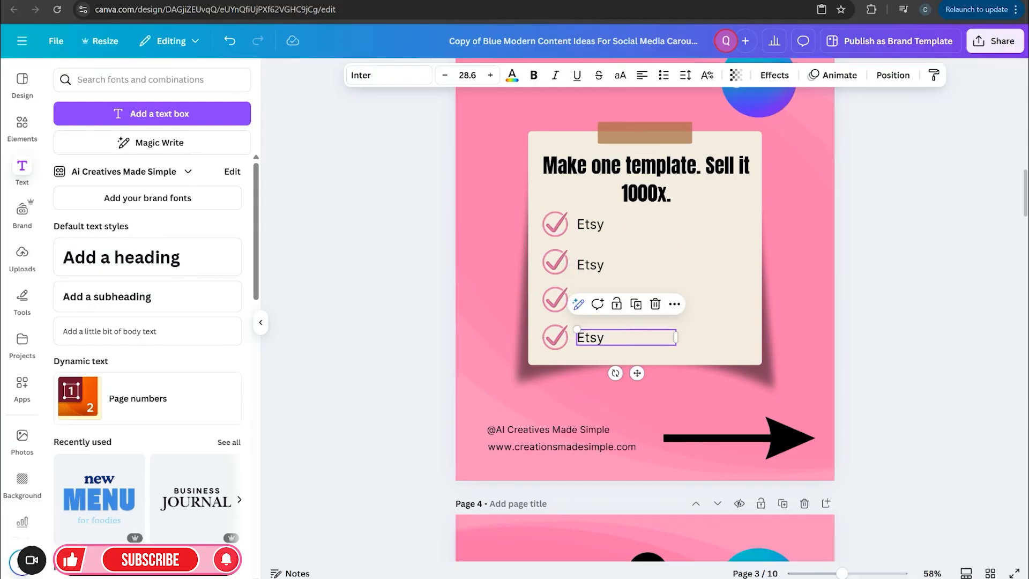
# Step: Copy "Gumroad" from the Slide 3 platform list in ChatGPT and replace the second "Etsy" in Canva with it
pyautogui.click(502, 1)
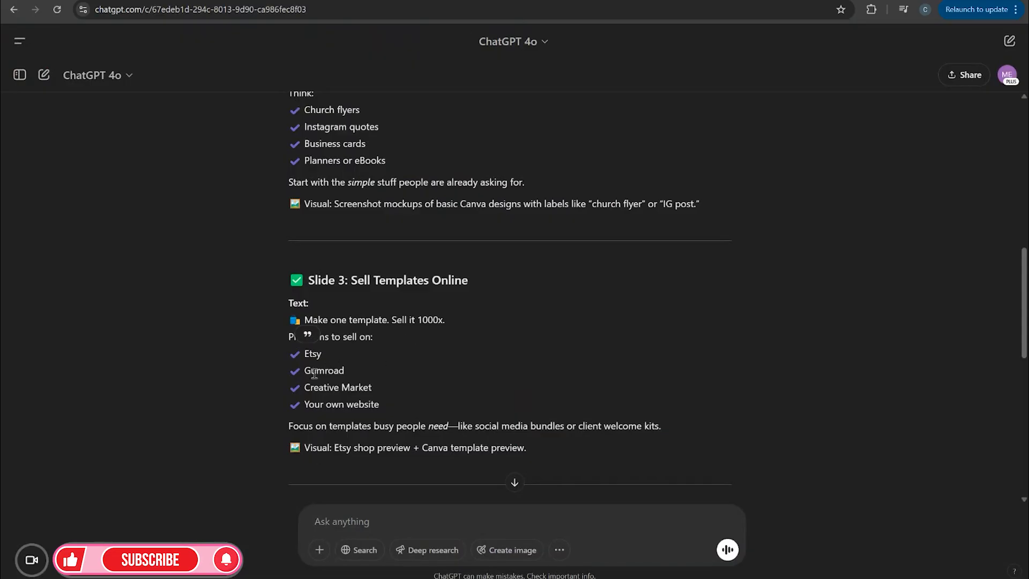
pyautogui.rightClick(331, 371)
pyautogui.click(364, 386)
pyautogui.click(300, 1)
pyautogui.doubleClick(608, 266)
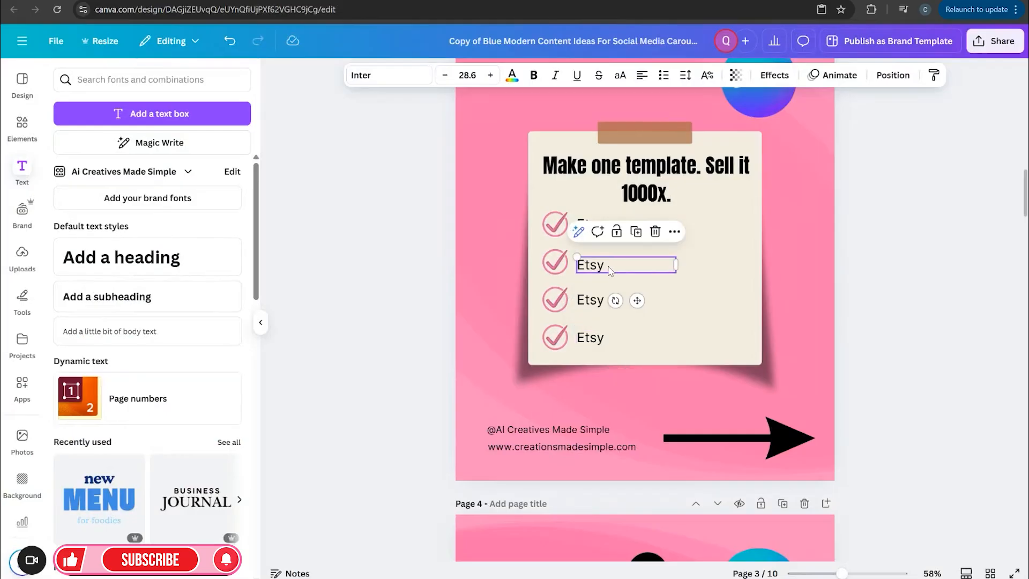
pyautogui.write('Gumroad')
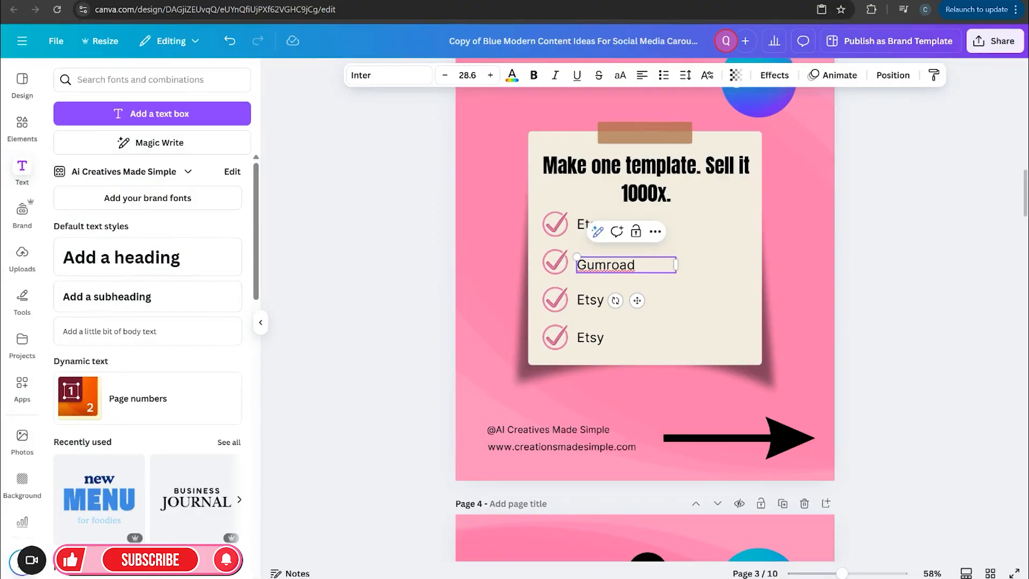
# Step: Switch to the ChatGPT conversation and copy "Creative Market" from the Slide 3 platform list
pyautogui.click(177, 1)
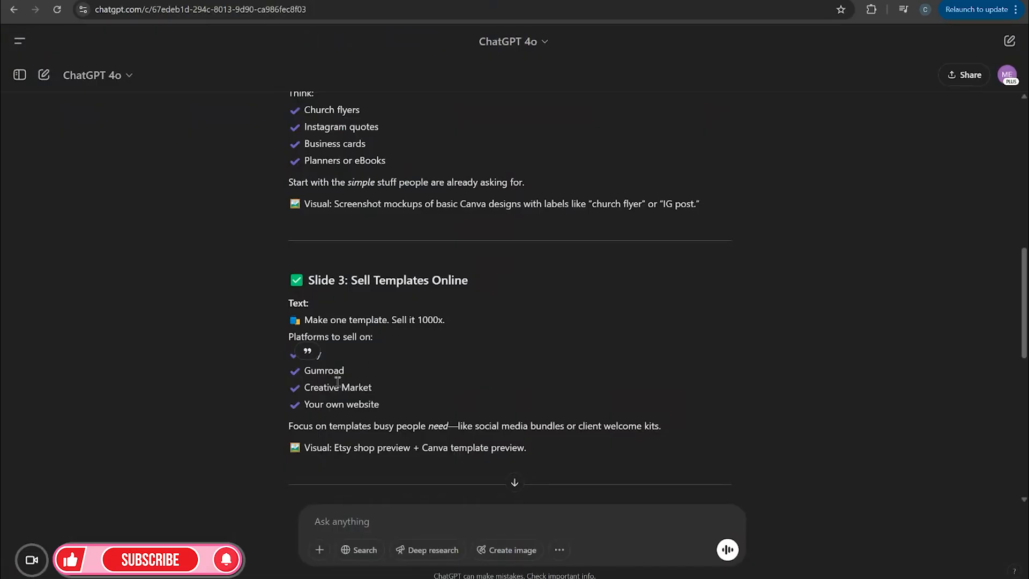
pyautogui.moveTo(308, 387); pyautogui.dragTo(370, 393)
pyautogui.rightClick(357, 390)
pyautogui.click(375, 404)
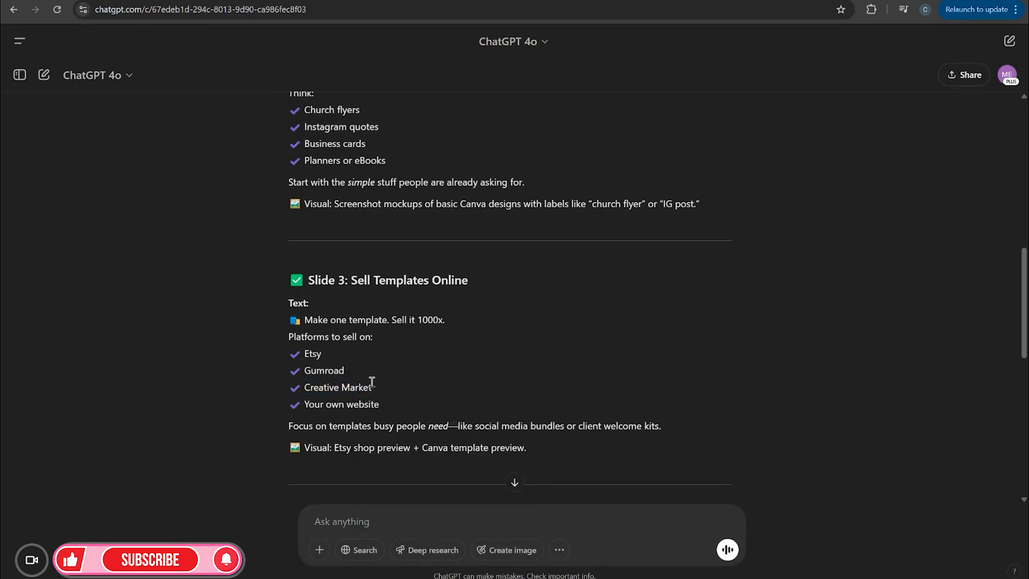
pyautogui.rightClick(317, 386)
pyautogui.click(333, 400)
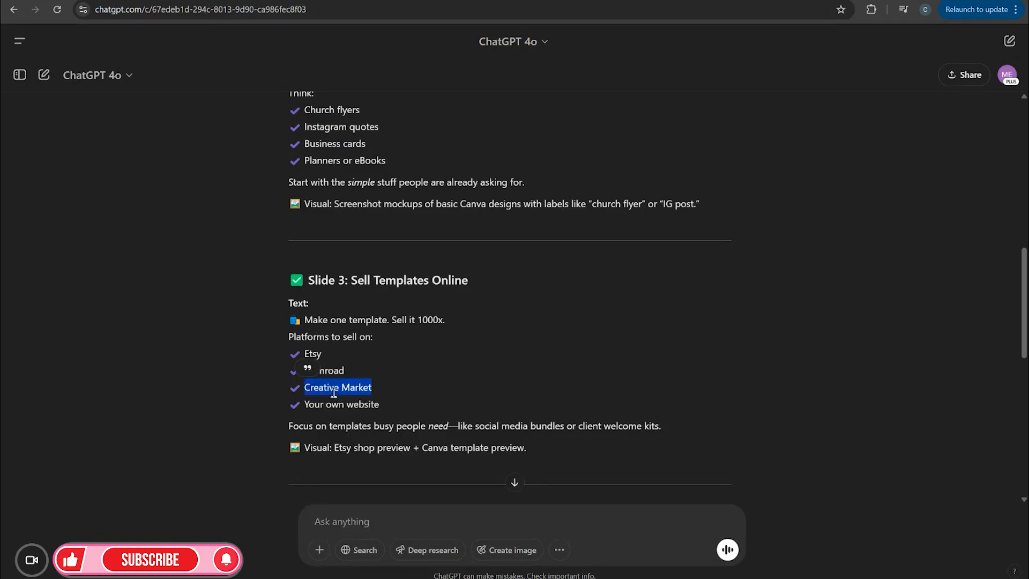
# Step: Back in Canva, replace the third checklist item with "Creative Market" and widen its text box to fit one line
pyautogui.click(273, 2)
pyautogui.doubleClick(592, 301)
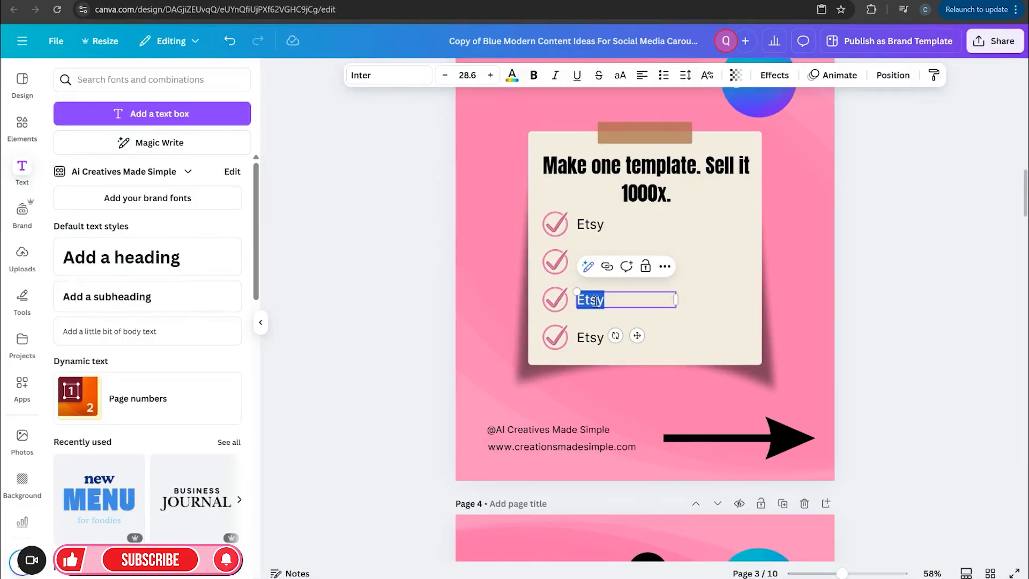
pyautogui.hotkey('ctrl', 'v')
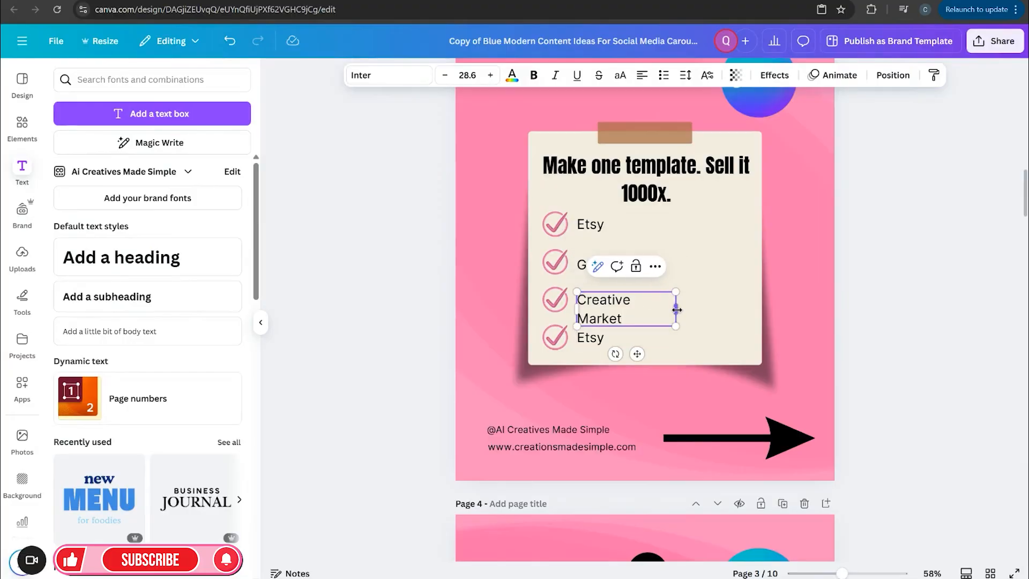
pyautogui.moveTo(676, 309); pyautogui.dragTo(695, 308)
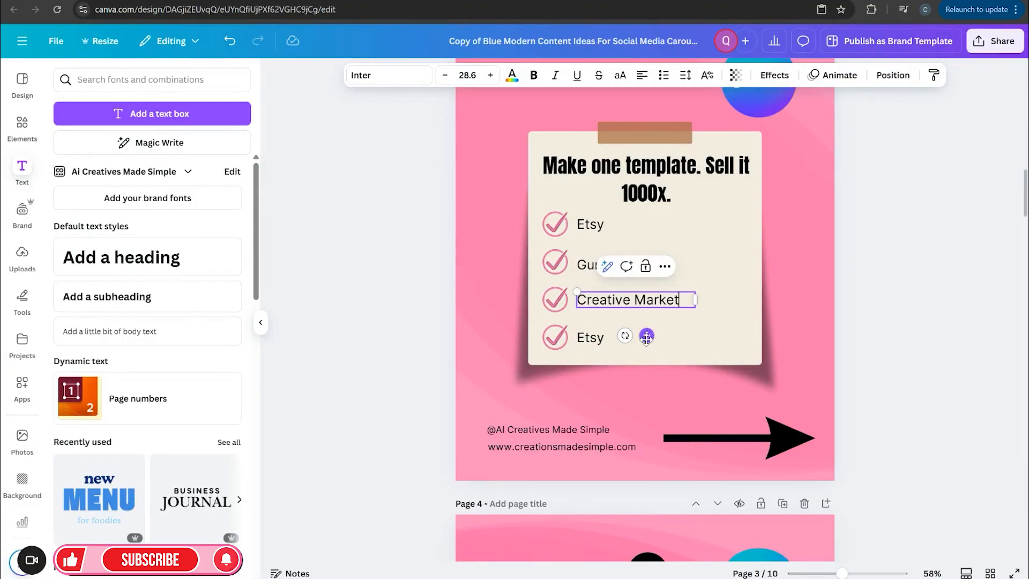
# Step: Switch to the ChatGPT conversation and copy "Your own website" from the Slide 3 platform list
pyautogui.click(494, 3)
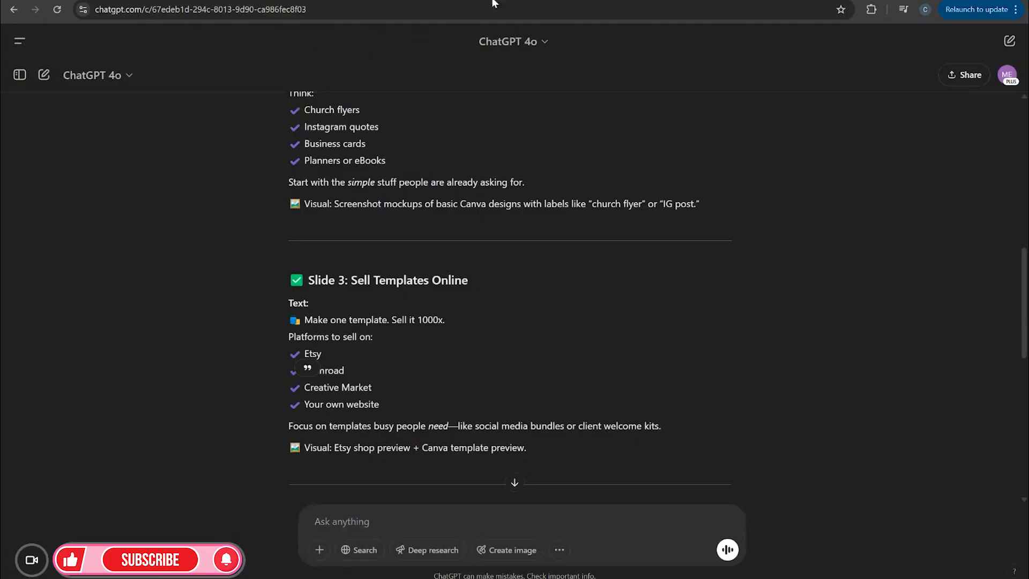
pyautogui.moveTo(305, 404); pyautogui.dragTo(368, 407)
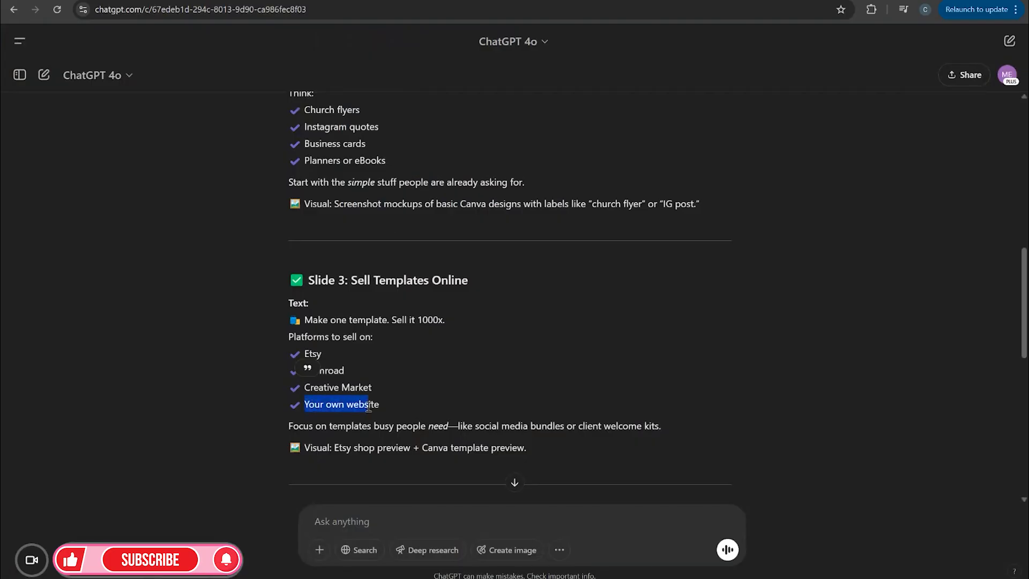
pyautogui.rightClick(375, 406)
pyautogui.click(391, 421)
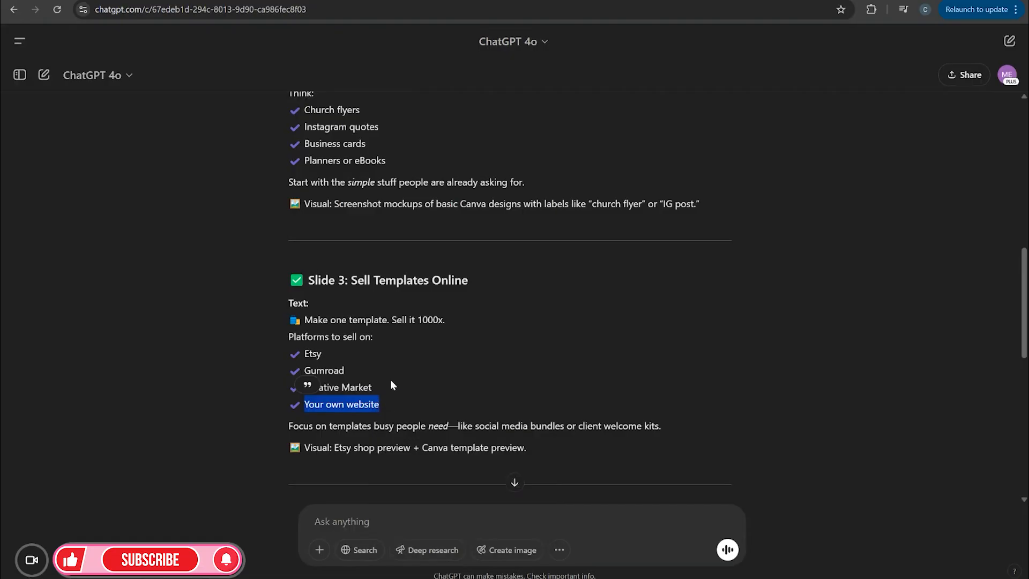
# Step: Back in Canva, replace the fourth checklist item with "Your own website" and widen its text box to fit one line
pyautogui.click(375, 2)
pyautogui.doubleClick(611, 341)
pyautogui.hotkey('ctrl', 'v')
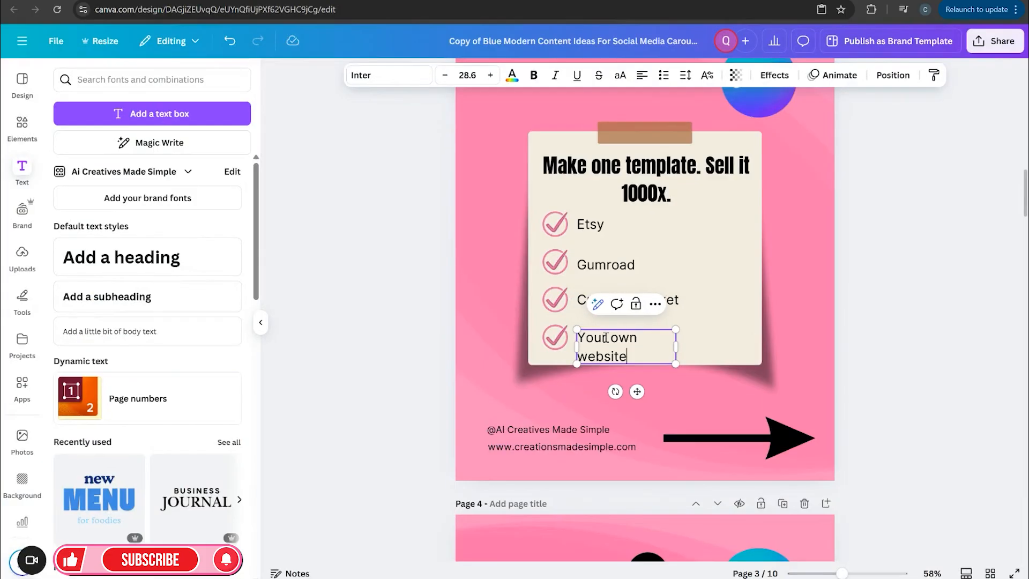
pyautogui.moveTo(675, 344); pyautogui.dragTo(698, 351)
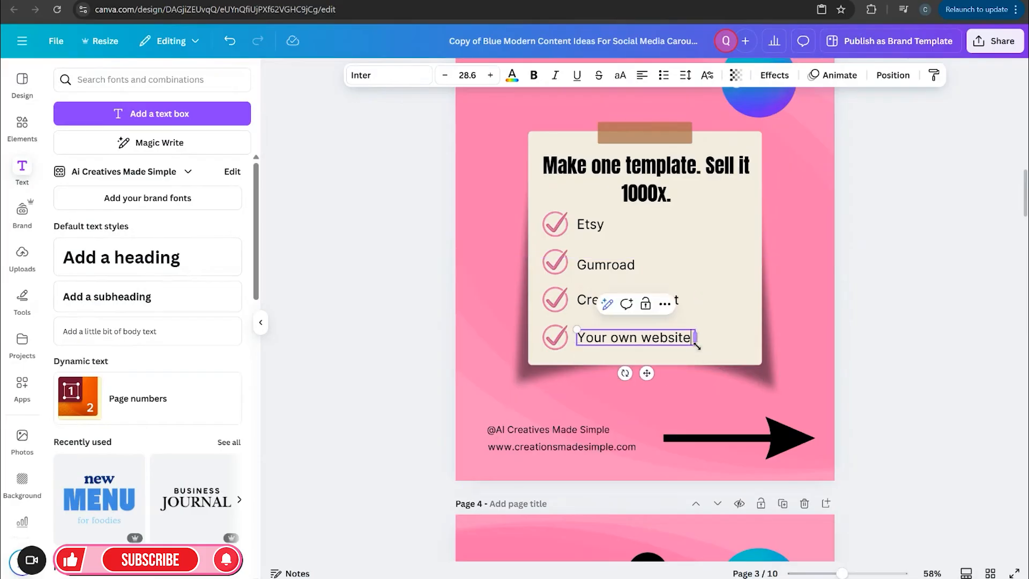
pyautogui.click(940, 384)
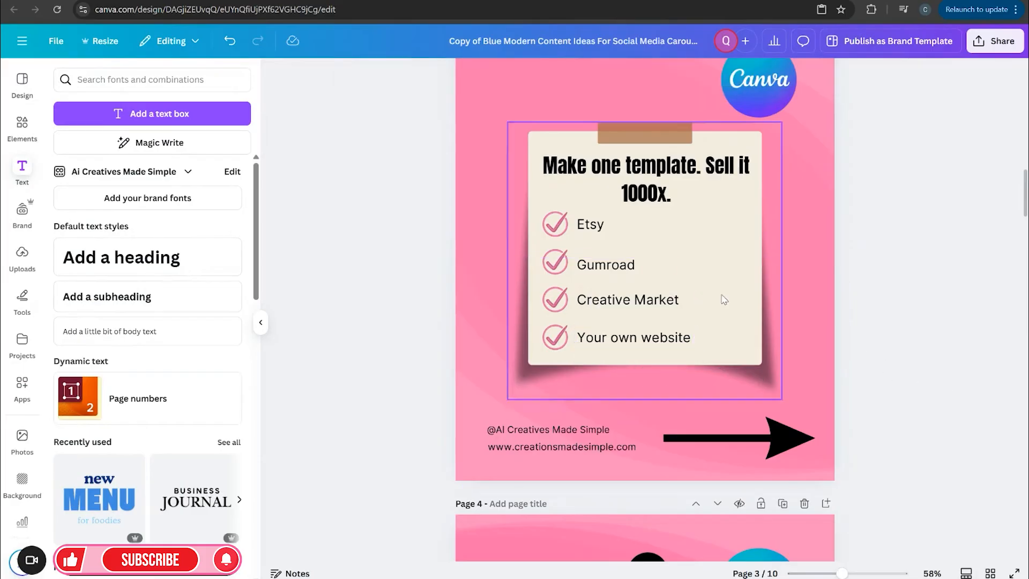
# Step: Duplicate the note's heading and change the copy's wording to "Platforms to Sell On:", checking the phrase in ChatGPT
pyautogui.click(687, 176)
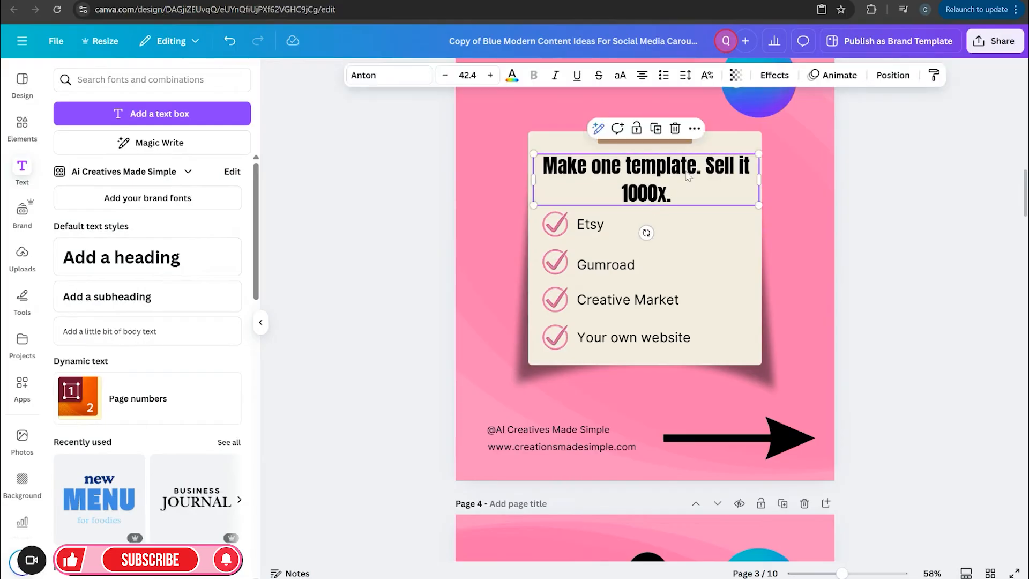
pyautogui.click(660, 134)
pyautogui.doubleClick(683, 200)
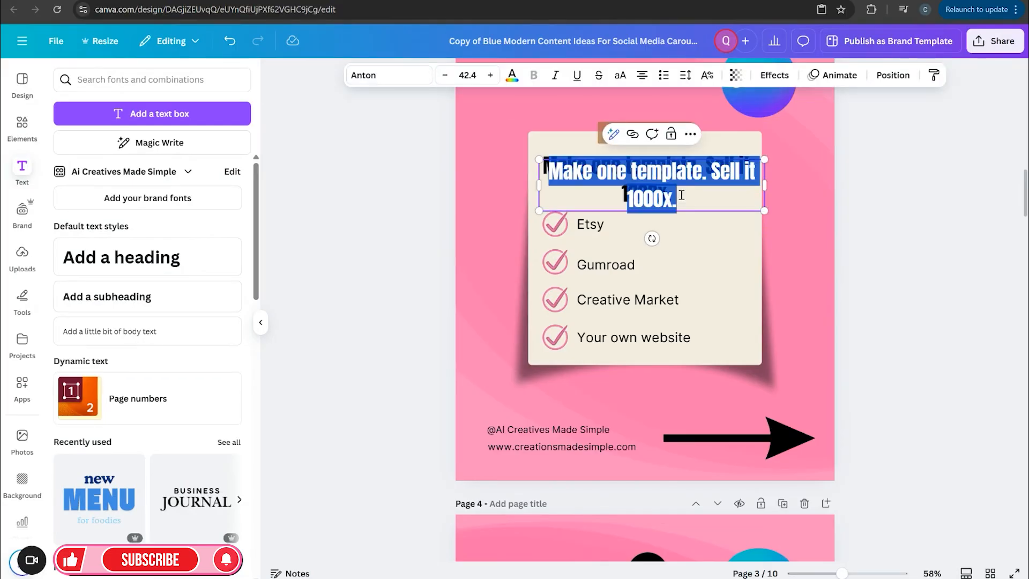
pyautogui.write('Platforms to')
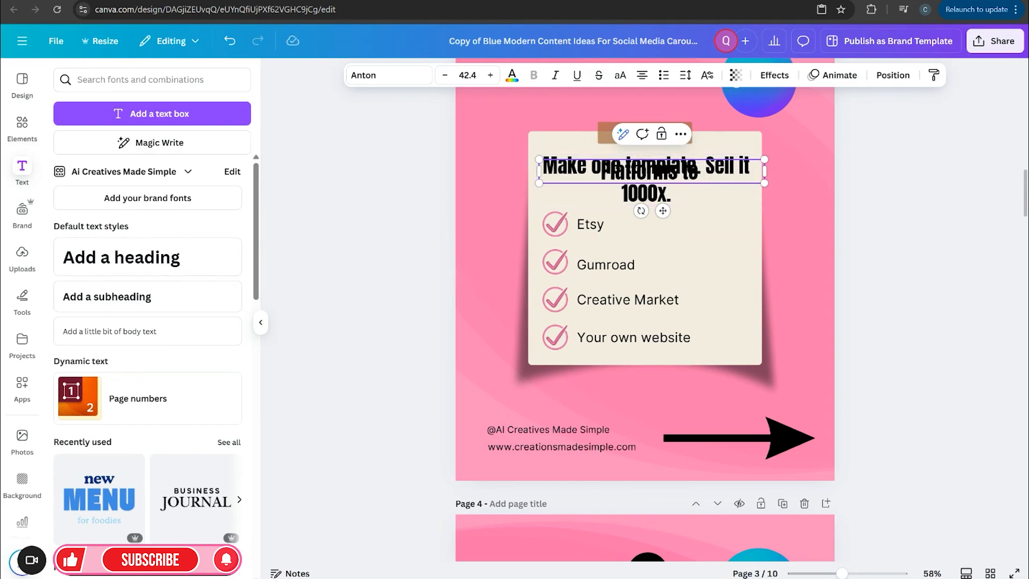
pyautogui.click(563, 1)
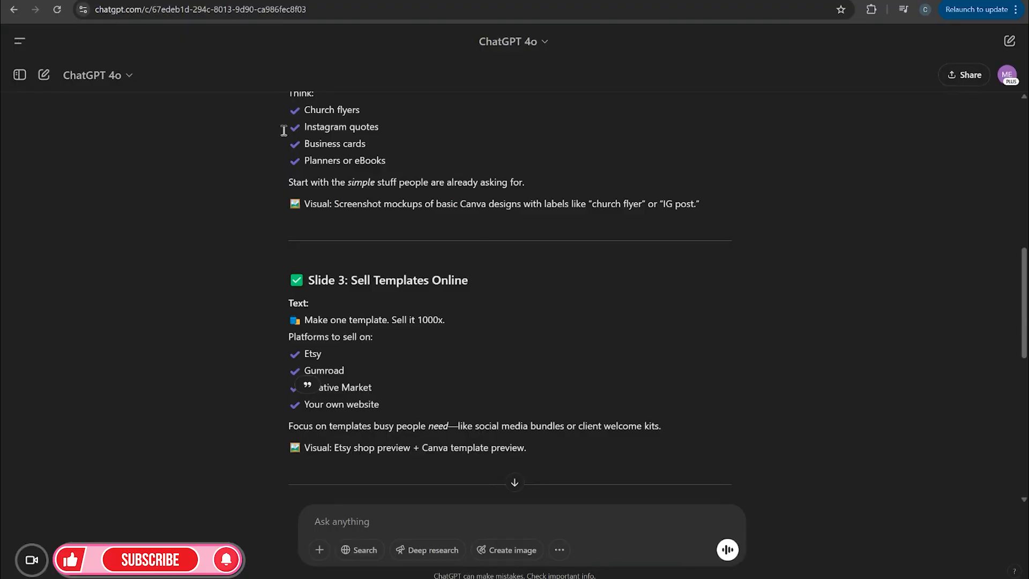
pyautogui.click(300, 1)
pyautogui.click(707, 174)
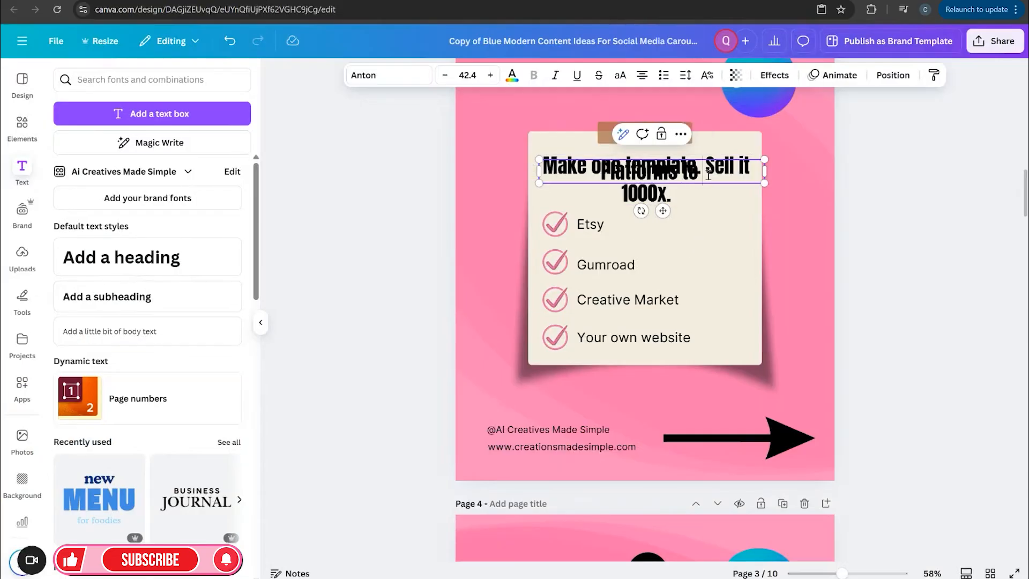
pyautogui.write('Sell On')
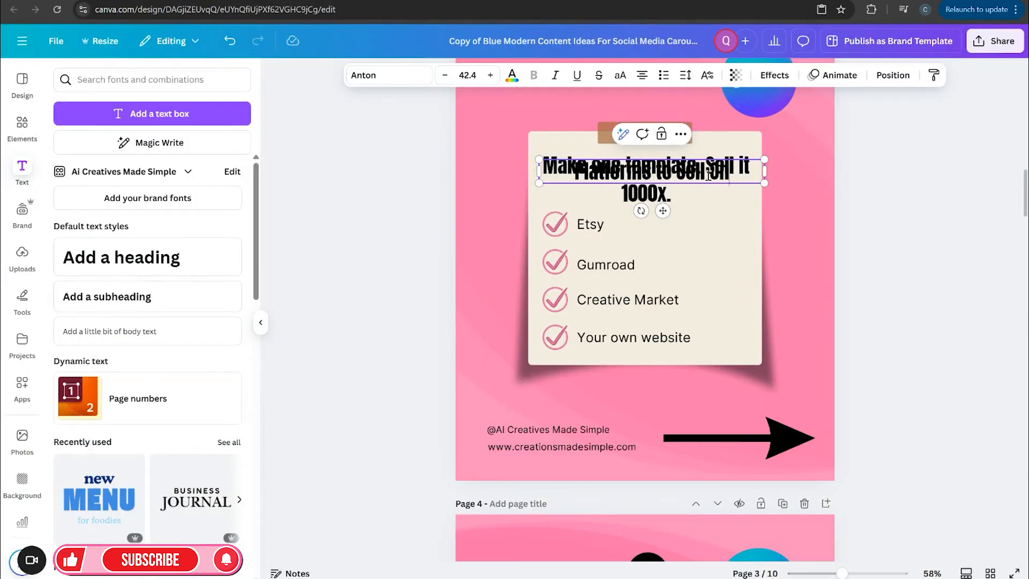
pyautogui.write(':')
# Step: Move the "Platforms to Sell On:" line below the note's heading and shrink it to font size 28.9
pyautogui.scroll(-1, 755, 234)
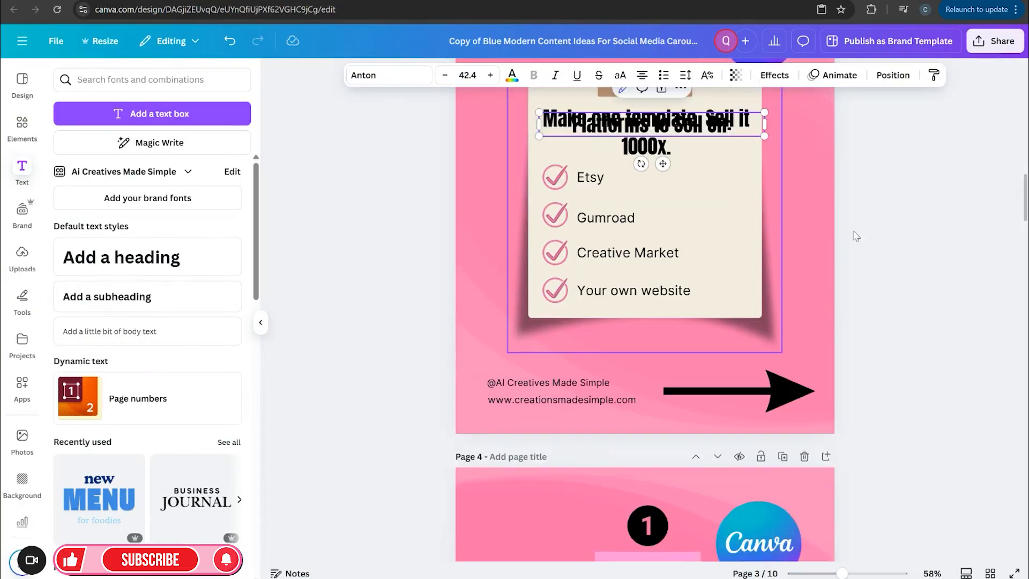
pyautogui.scroll(2, 747, 209)
pyautogui.click(886, 330)
pyautogui.moveTo(702, 263); pyautogui.dragTo(700, 302)
pyautogui.moveTo(763, 299); pyautogui.dragTo(690, 289)
# Step: Group the four check marks with their labels, scale the group down to text size 24.7 and position it lower on the note
pyautogui.click(554, 302)
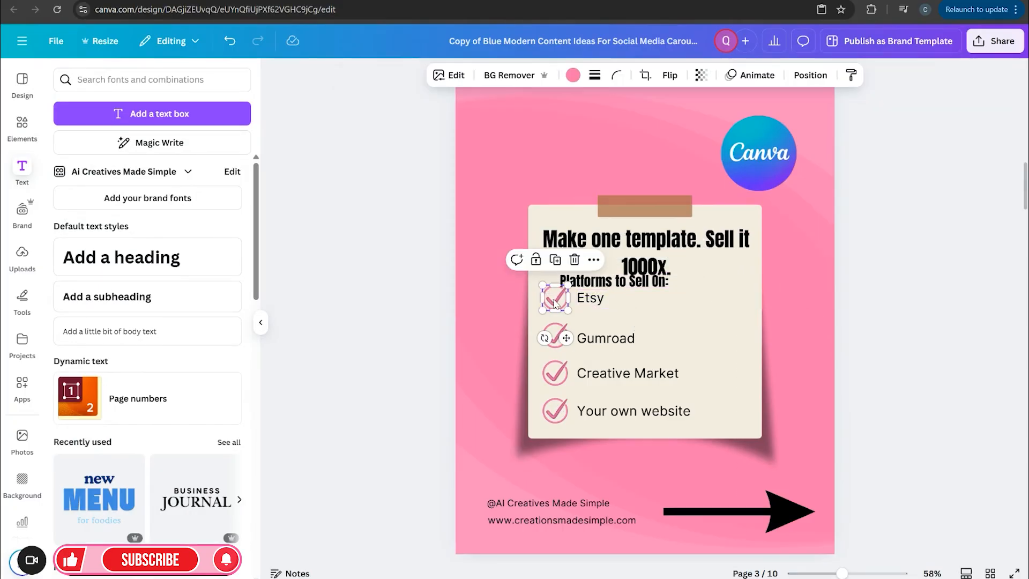
pyautogui.keyDown('shift'); pyautogui.click(587, 305); pyautogui.keyUp('shift')
pyautogui.keyDown('shift'); pyautogui.click(563, 338); pyautogui.keyUp('shift')
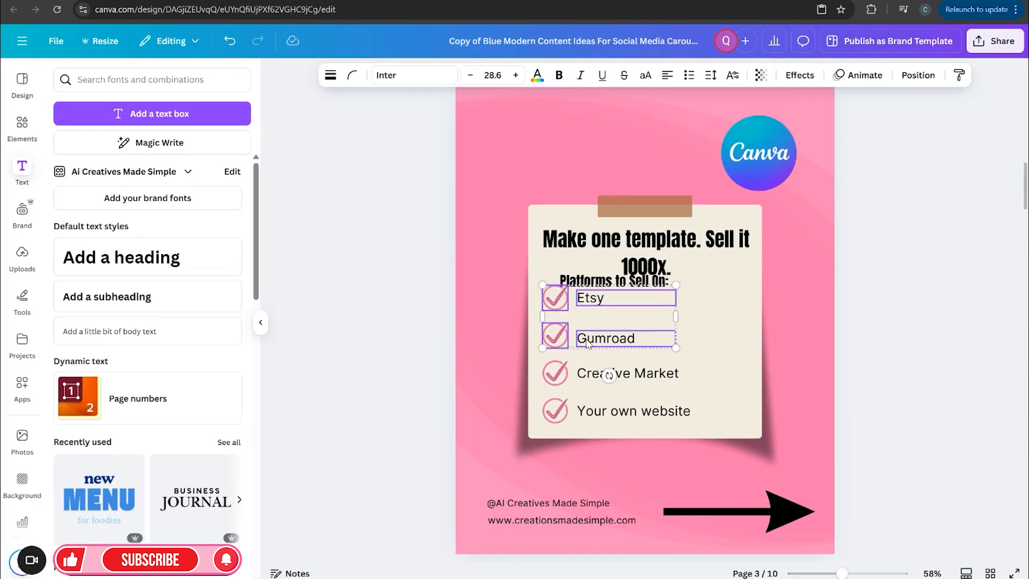
pyautogui.keyDown('shift'); pyautogui.click(565, 371); pyautogui.keyUp('shift')
pyautogui.keyDown('shift'); pyautogui.click(590, 375); pyautogui.keyUp('shift')
pyautogui.keyDown('shift'); pyautogui.click(556, 410); pyautogui.keyUp('shift')
pyautogui.keyDown('shift'); pyautogui.click(598, 406); pyautogui.keyUp('shift')
pyautogui.click(588, 261)
pyautogui.moveTo(694, 423); pyautogui.dragTo(677, 403)
pyautogui.moveTo(640, 370); pyautogui.dragTo(647, 384)
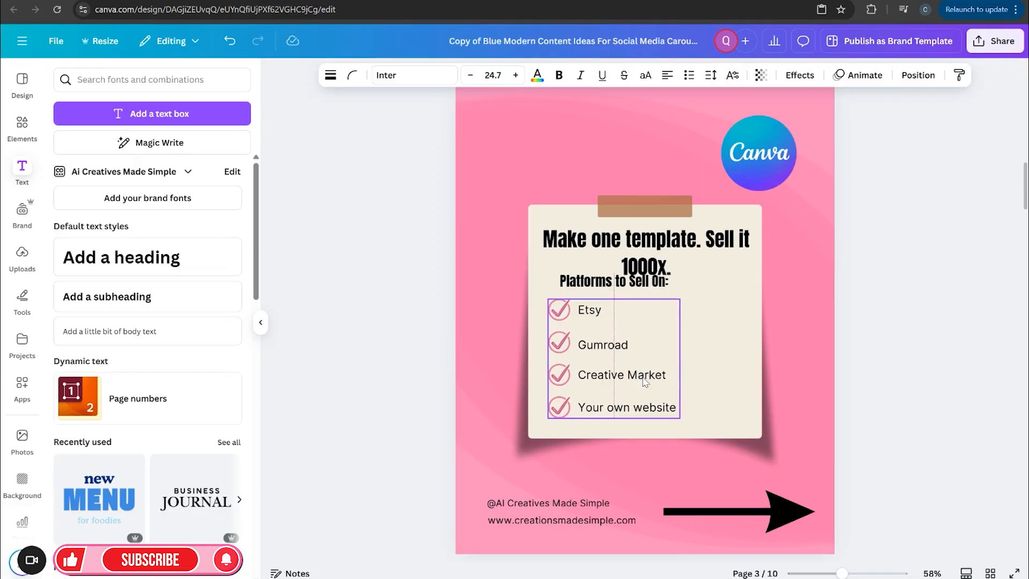
# Step: Position the "Platforms to Sell On:" line between the note's heading and the checklist, closer to the note's horizontal center
pyautogui.click(659, 290)
pyautogui.moveTo(658, 290); pyautogui.dragTo(679, 292)
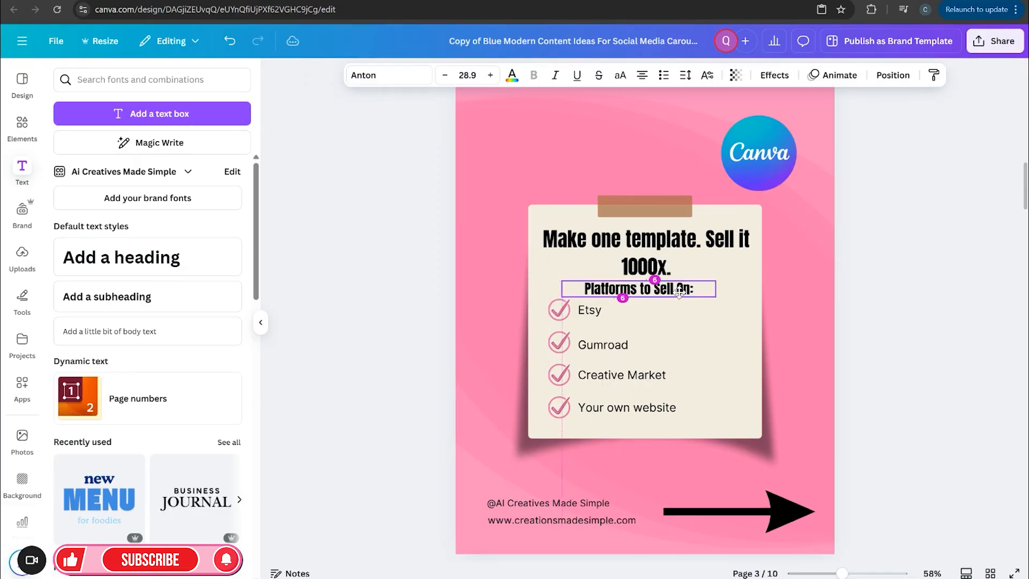
pyautogui.click(676, 294)
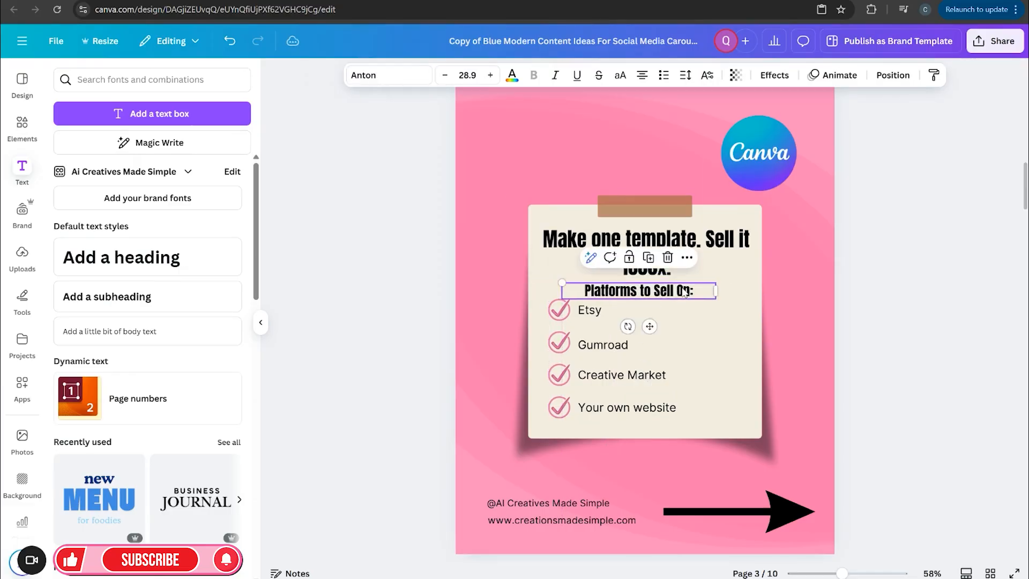
# Step: Center the "Platforms to Sell On:" line horizontally beneath the note's heading on page 3
pyautogui.rightClick(713, 256)
pyautogui.click(716, 252)
pyautogui.moveTo(716, 252); pyautogui.dragTo(716, 249)
pyautogui.moveTo(757, 275); pyautogui.dragTo(701, 258)
pyautogui.moveTo(689, 295); pyautogui.dragTo(691, 285)
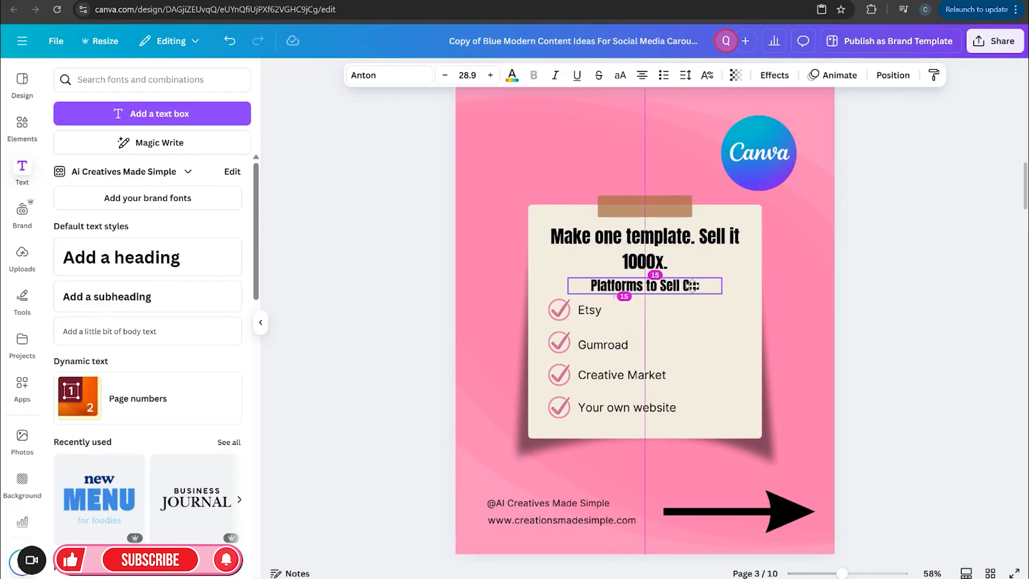
pyautogui.click(972, 397)
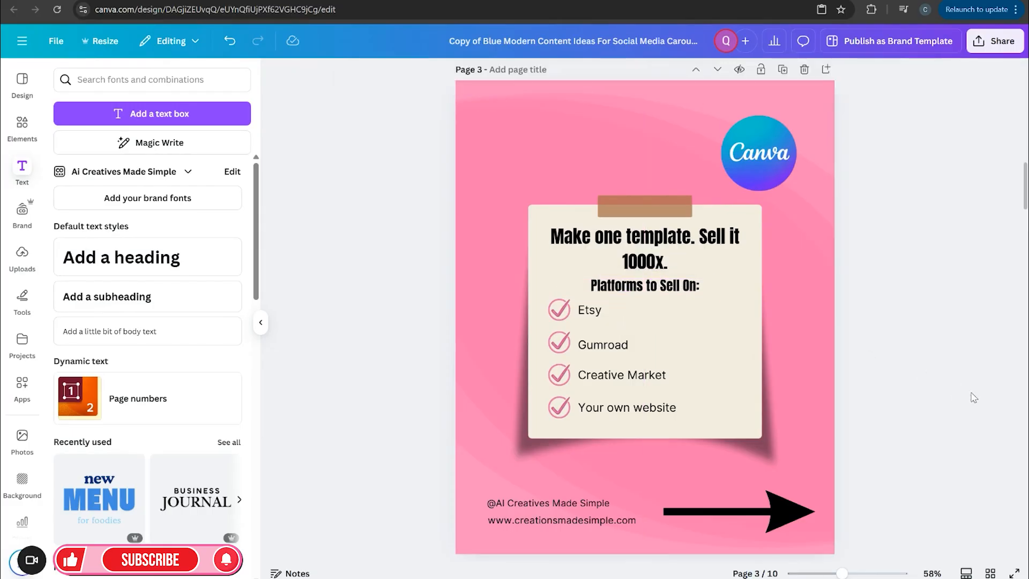
# Step: Recolor the "Platforms to Sell On:" line with the second pink of the brand palette
pyautogui.click(649, 285)
pyautogui.click(512, 76)
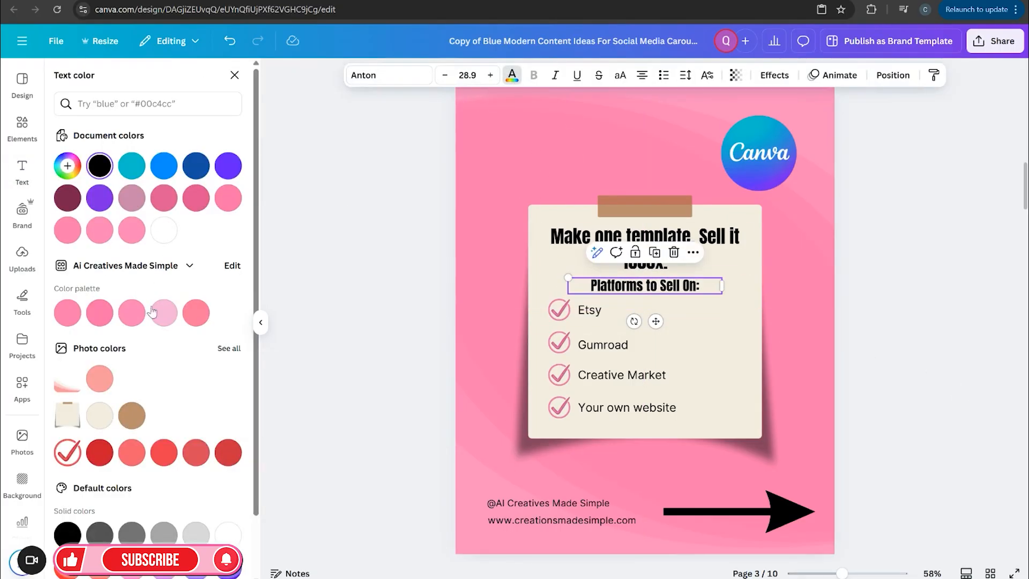
pyautogui.click(168, 309)
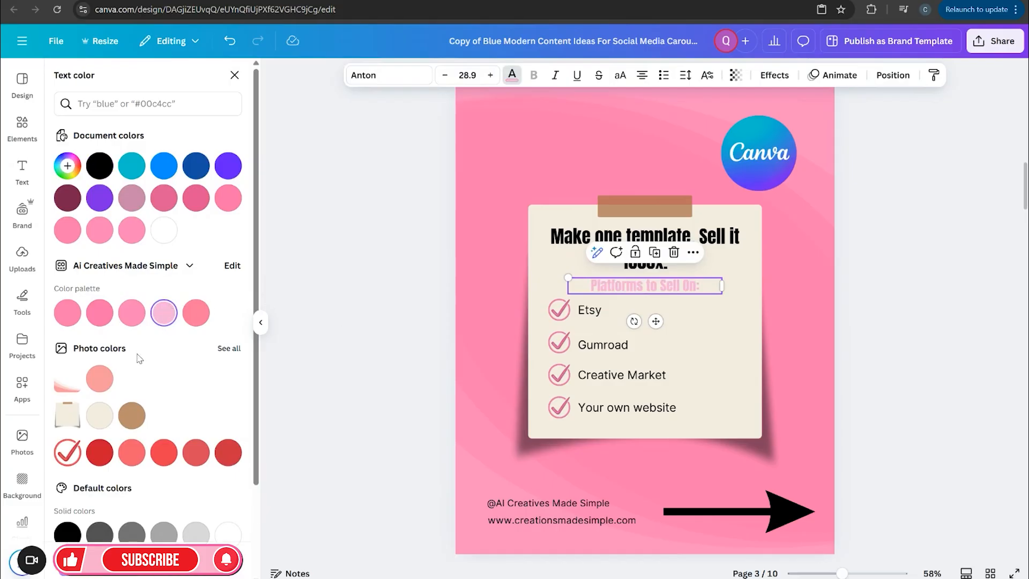
pyautogui.click(100, 313)
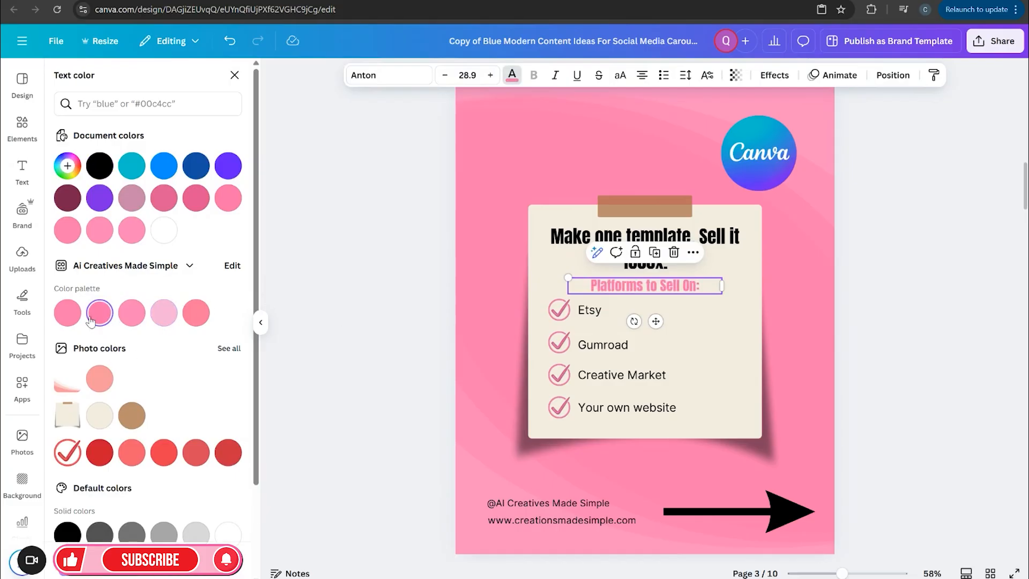
pyautogui.click(900, 352)
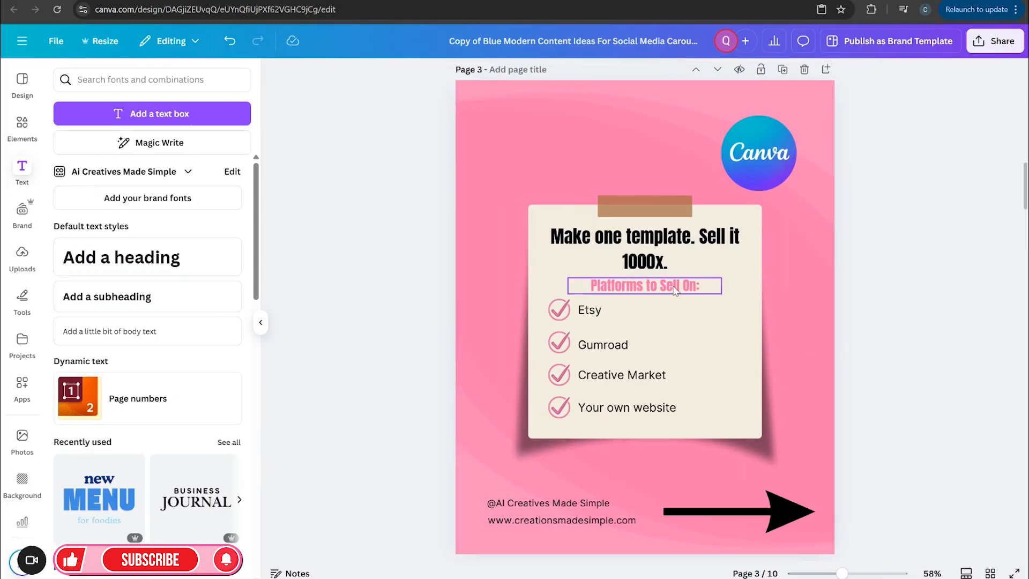
# Step: Fully unlock the note graphic on page 3 so that its colors can be edited
pyautogui.click(645, 206)
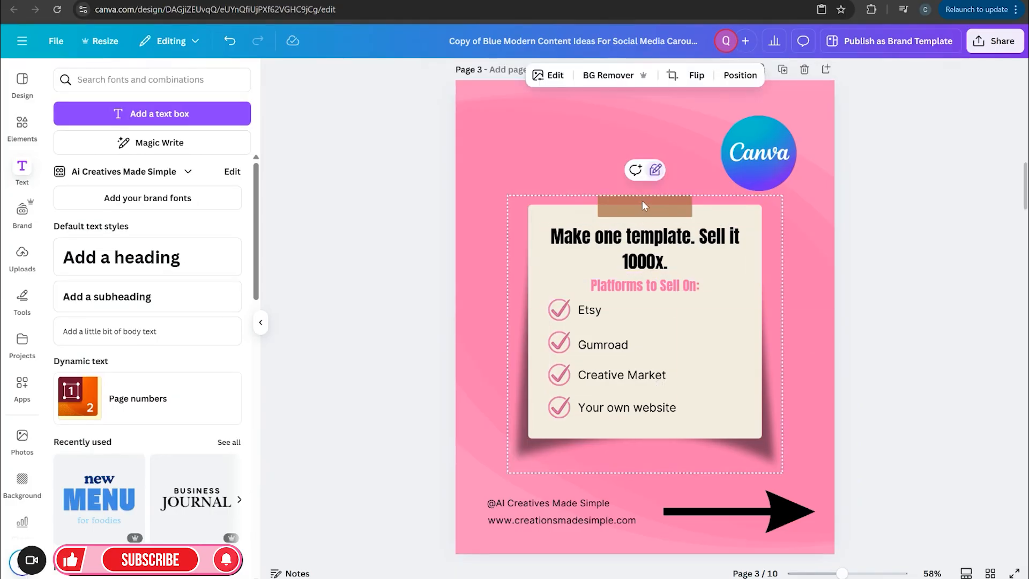
pyautogui.click(655, 171)
pyautogui.scroll(-1, 603, 205)
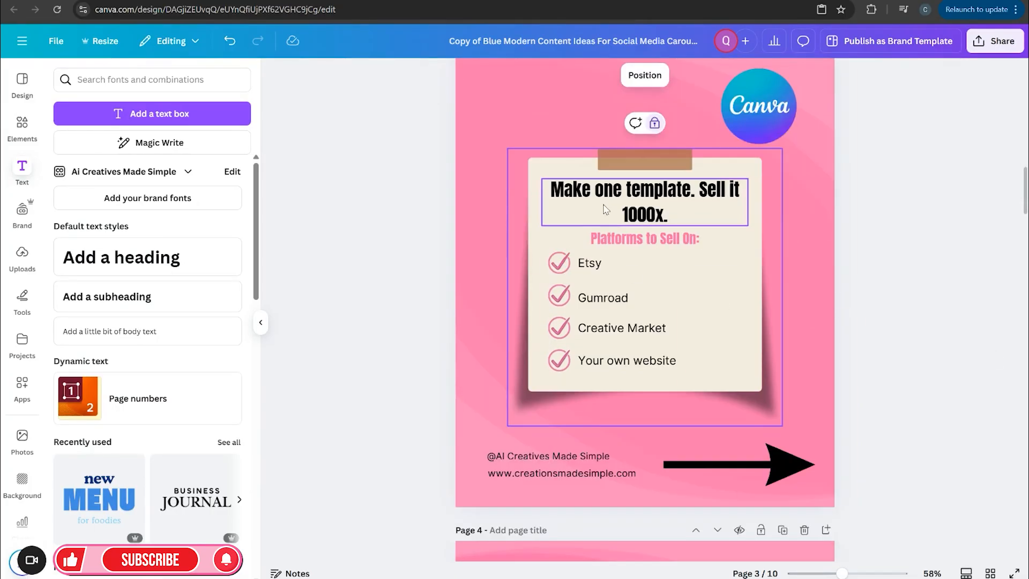
pyautogui.click(923, 275)
pyautogui.scroll(2, 714, 279)
pyautogui.click(653, 282)
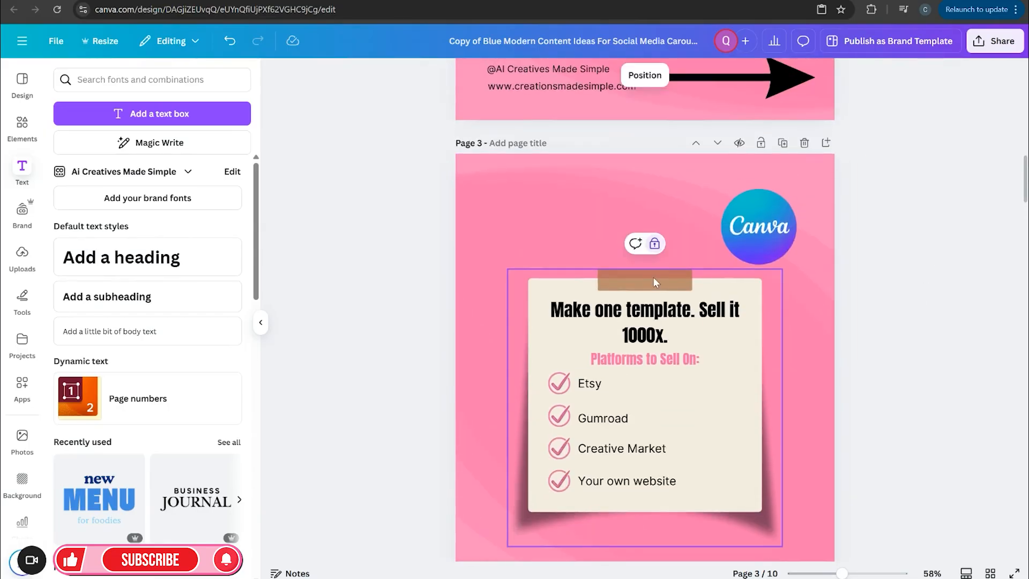
pyautogui.click(647, 285)
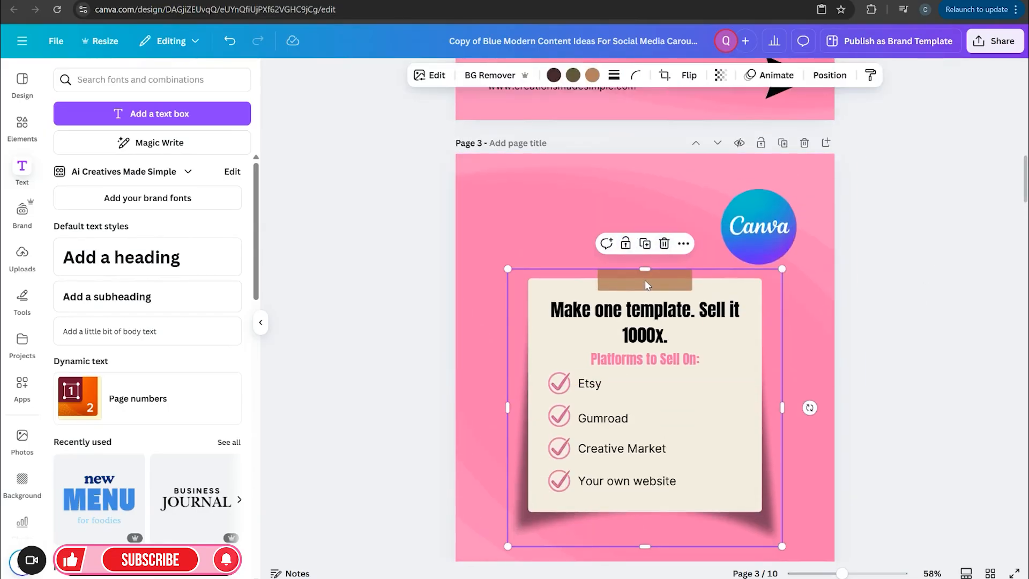
# Step: Set the note graphic's first color to the brand palette's third pink and its second color to the second pink
pyautogui.click(553, 75)
pyautogui.click(141, 305)
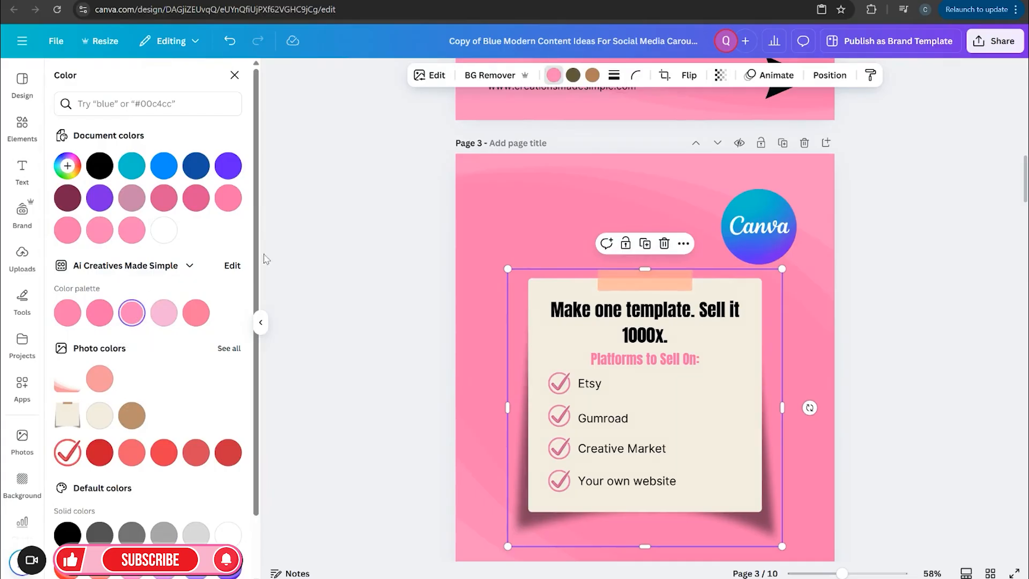
pyautogui.click(100, 312)
# Step: Try replacing the note graphic's brown third color with a brand palette color and compare it with page 4's note
pyautogui.click(592, 76)
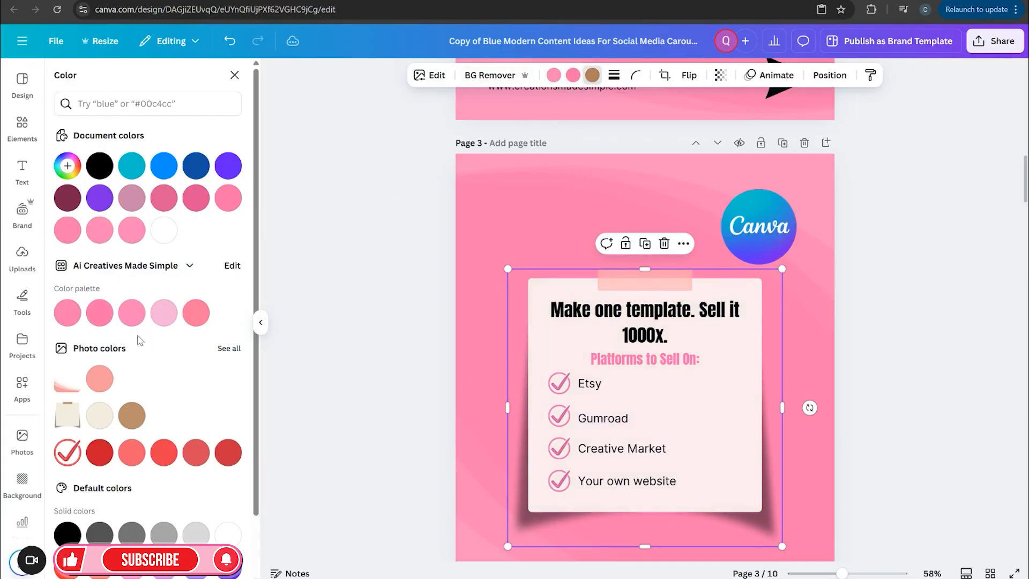
pyautogui.click(187, 316)
pyautogui.click(898, 326)
pyautogui.scroll(-8, 898, 326)
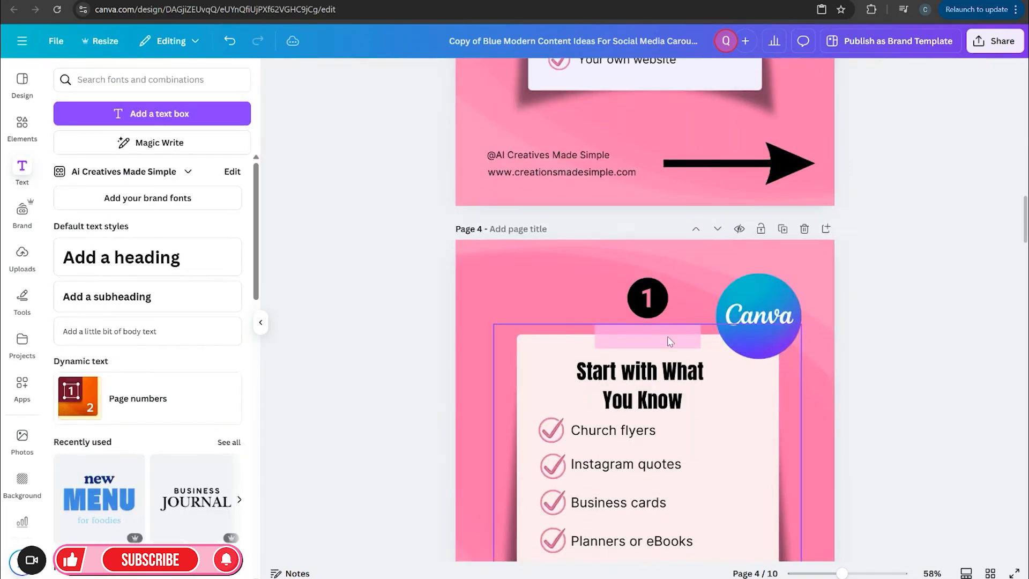
pyautogui.scroll(2, 691, 337)
pyautogui.scroll(5, 694, 336)
# Step: Undo the changes to the note graphic's third color
pyautogui.click(694, 336)
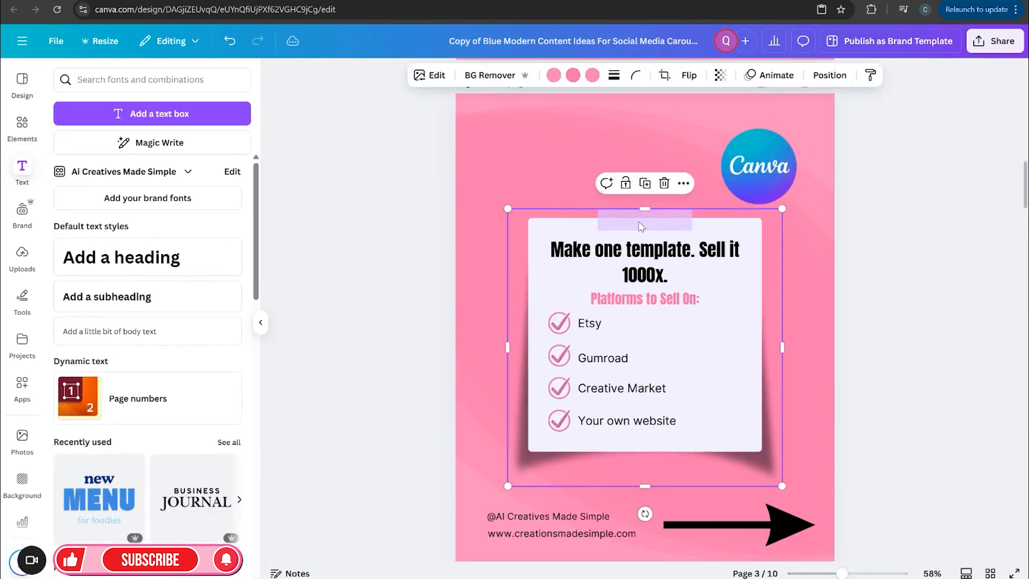
pyautogui.click(573, 75)
pyautogui.click(592, 75)
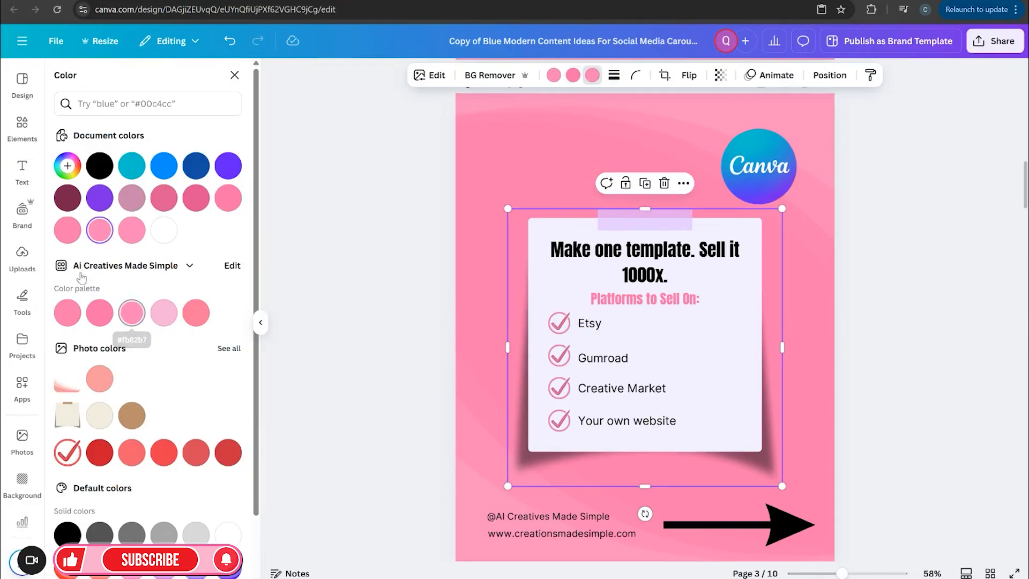
pyautogui.click(234, 47)
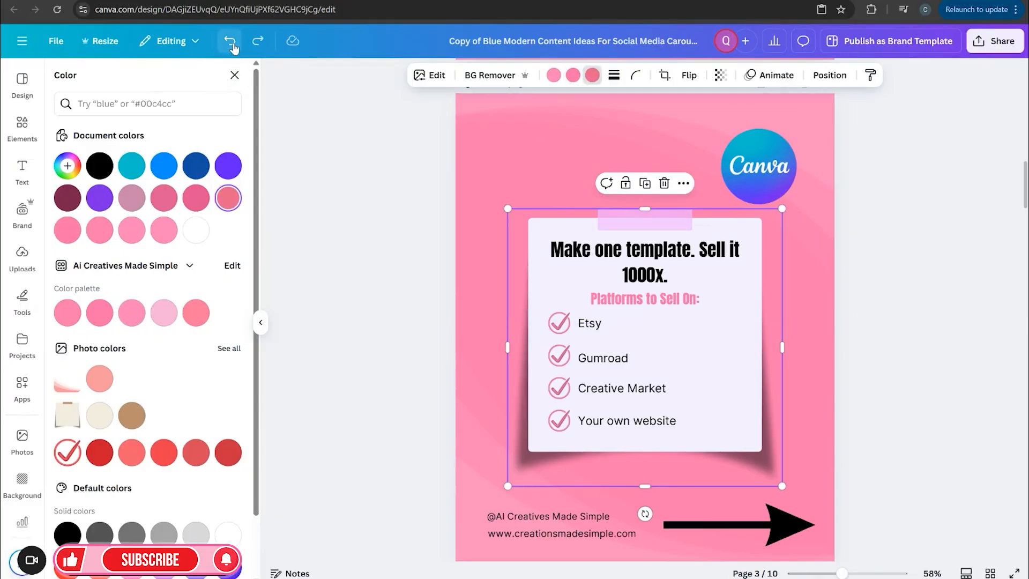
pyautogui.click(230, 48)
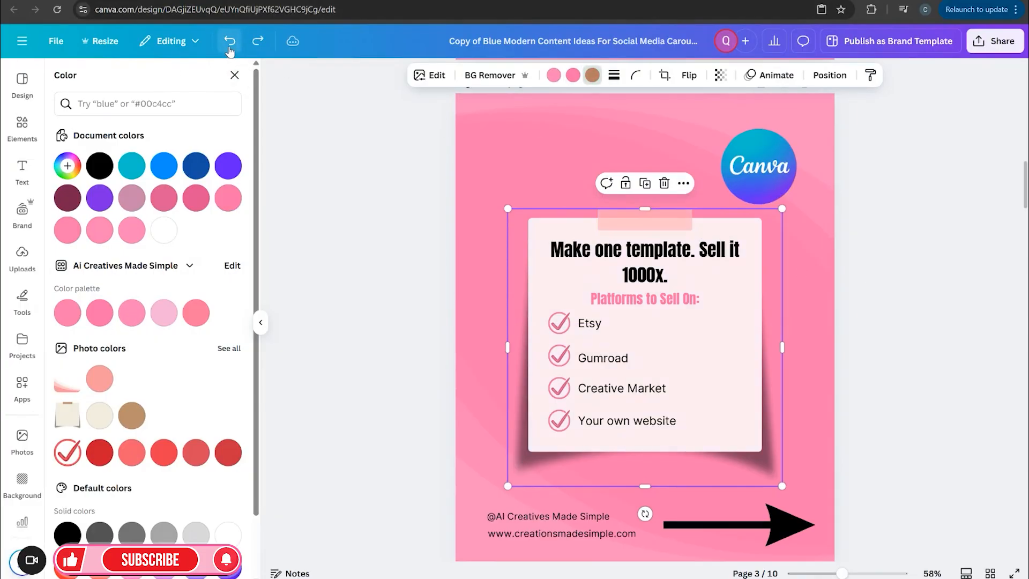
pyautogui.click(914, 305)
# Step: Try the light pink as the note graphic's second color, settling on the first pink of the brand palette
pyautogui.scroll(-5, 908, 309)
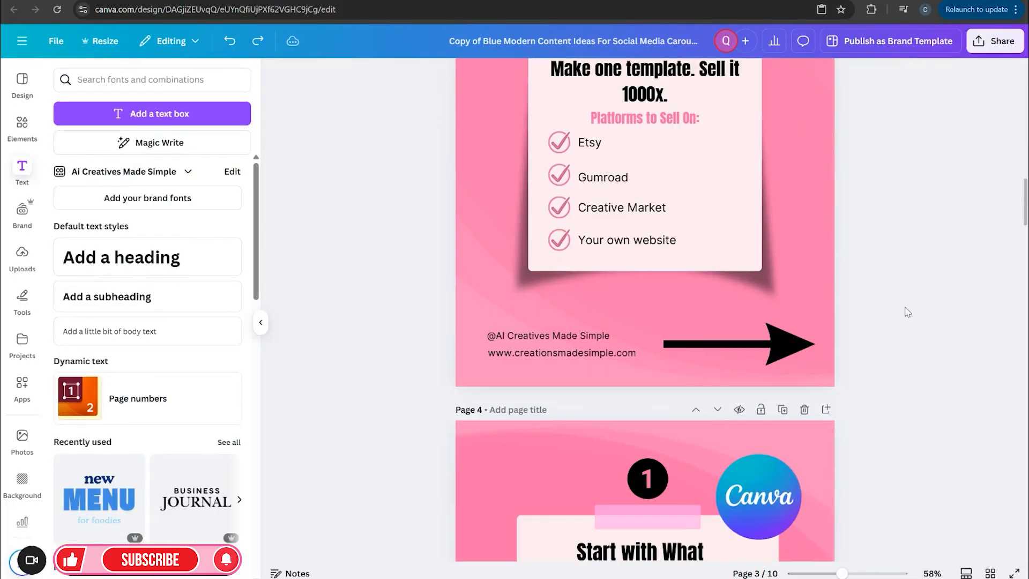
pyautogui.scroll(5, 883, 302)
pyautogui.click(739, 231)
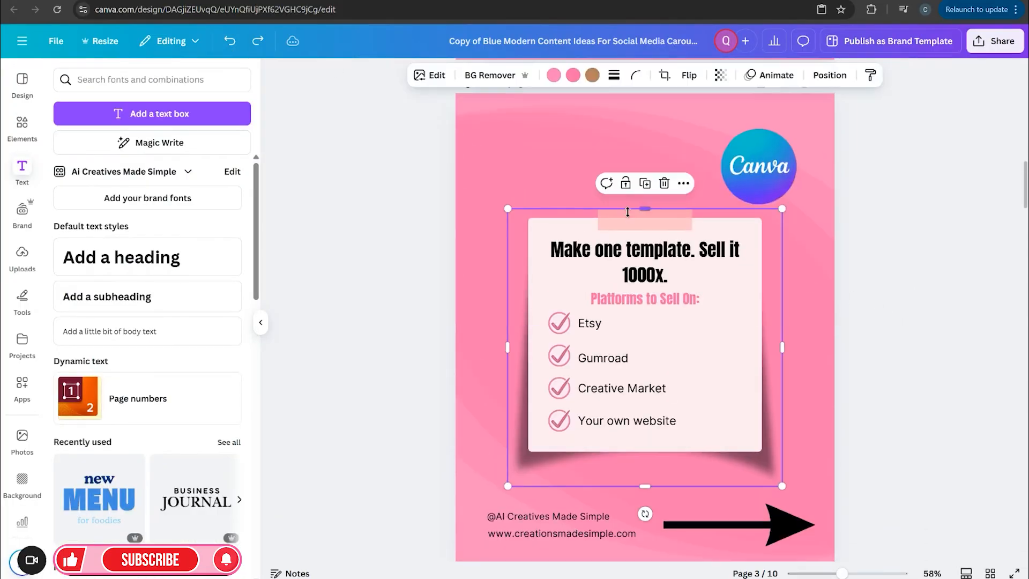
pyautogui.click(572, 76)
pyautogui.click(164, 314)
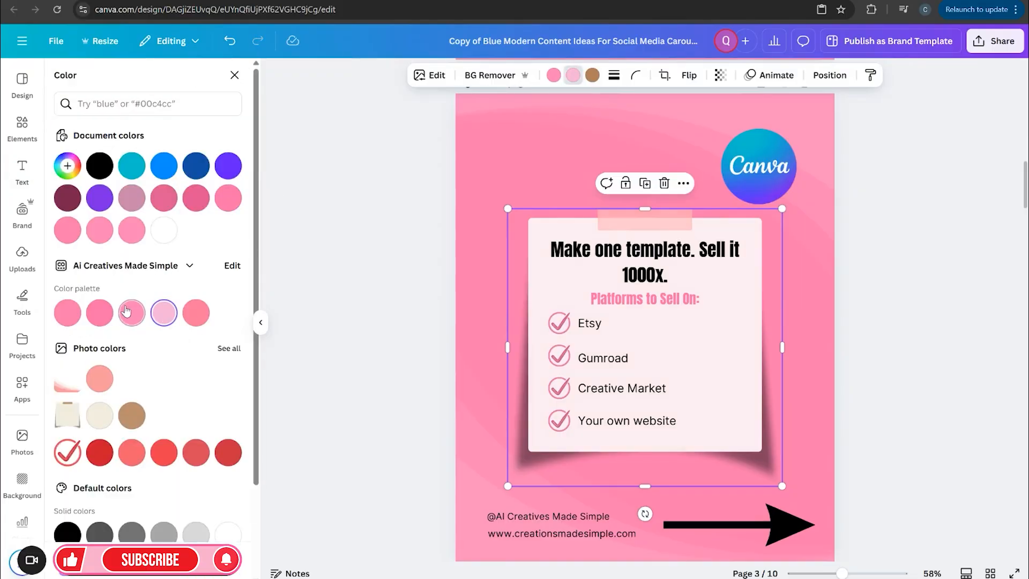
pyautogui.click(100, 313)
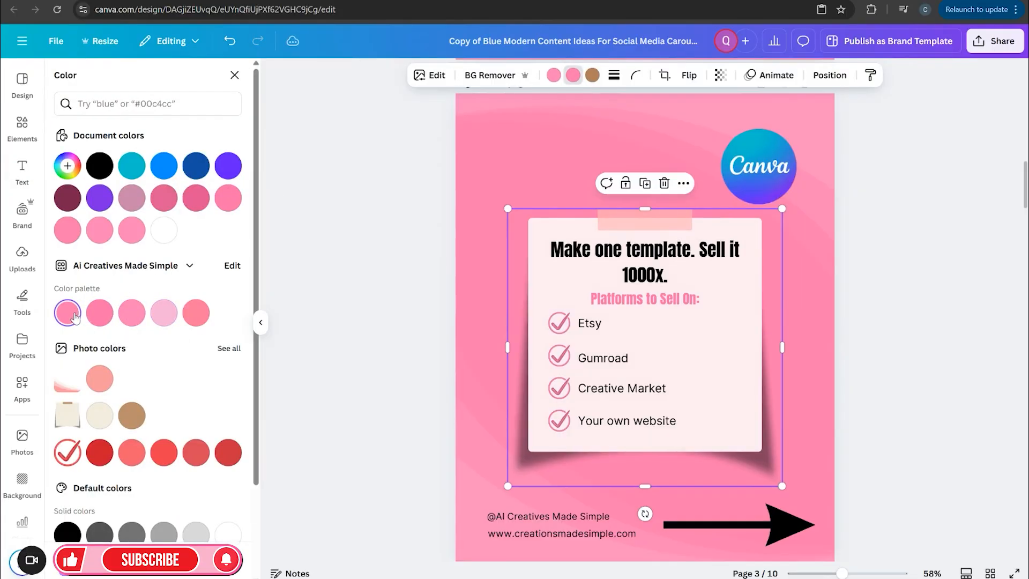
pyautogui.click(927, 370)
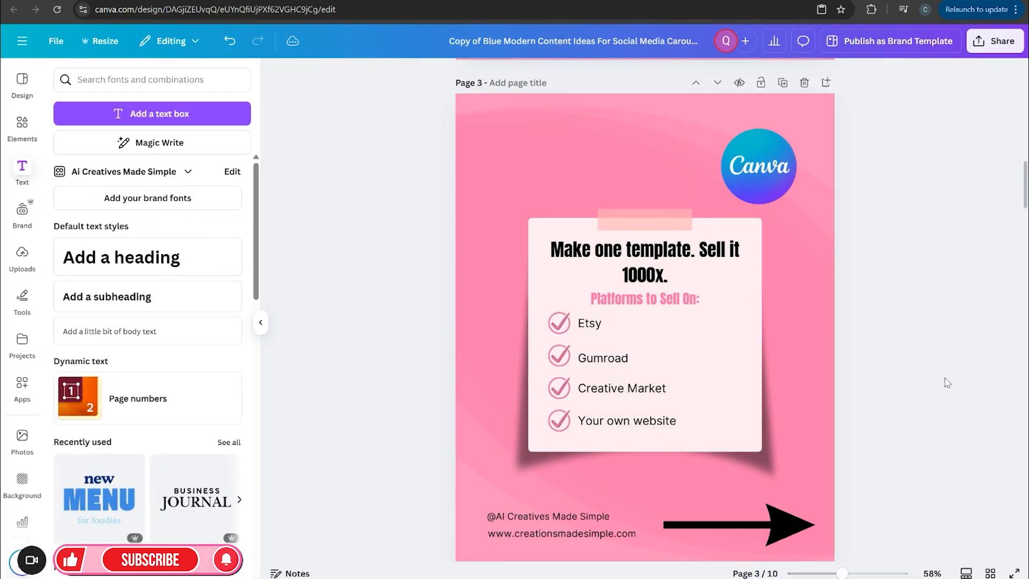
# Step: Search the graphics for "number 2", add the black circle 2 badge, shrink it and place it above the note's tape
pyautogui.click(21, 133)
pyautogui.click(217, 79)
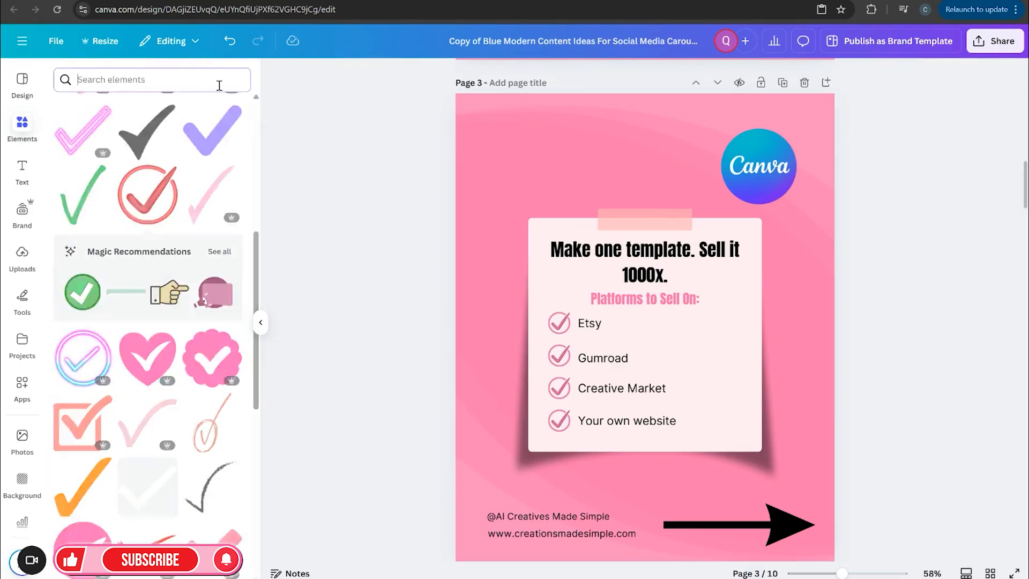
pyautogui.write('number 2')
pyautogui.press('Return')
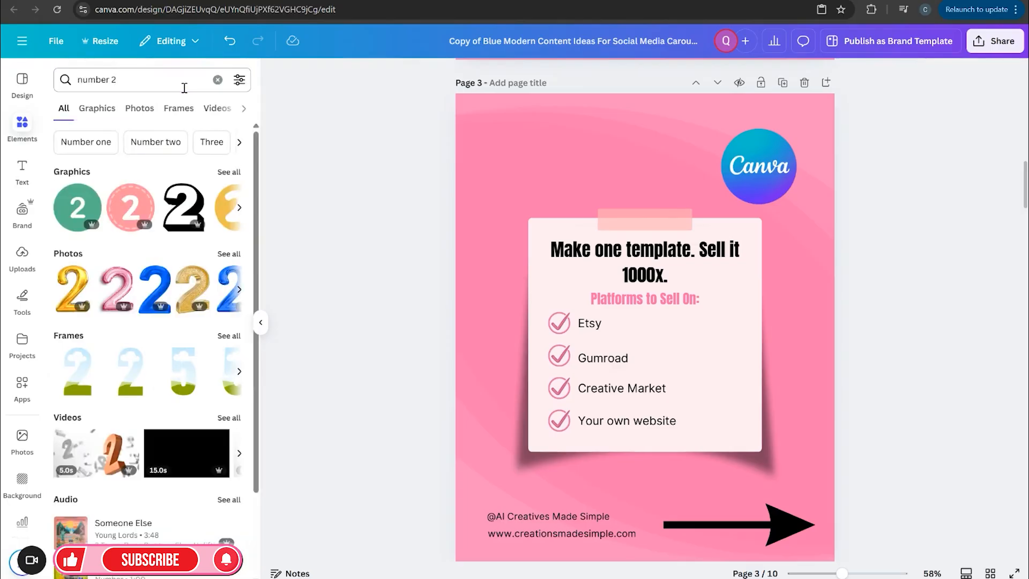
pyautogui.click(229, 171)
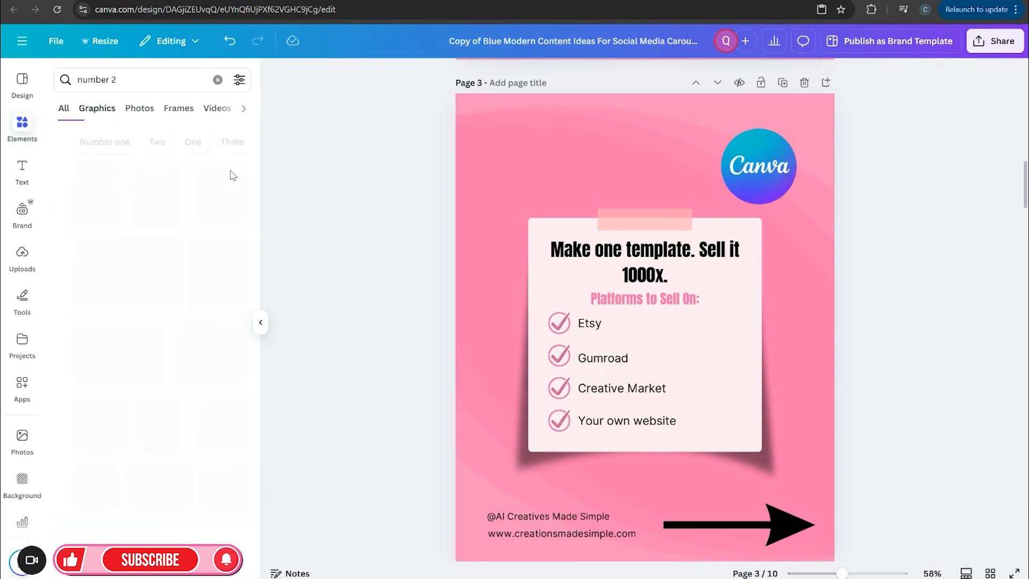
pyautogui.scroll(-1, 168, 310)
pyautogui.click(147, 391)
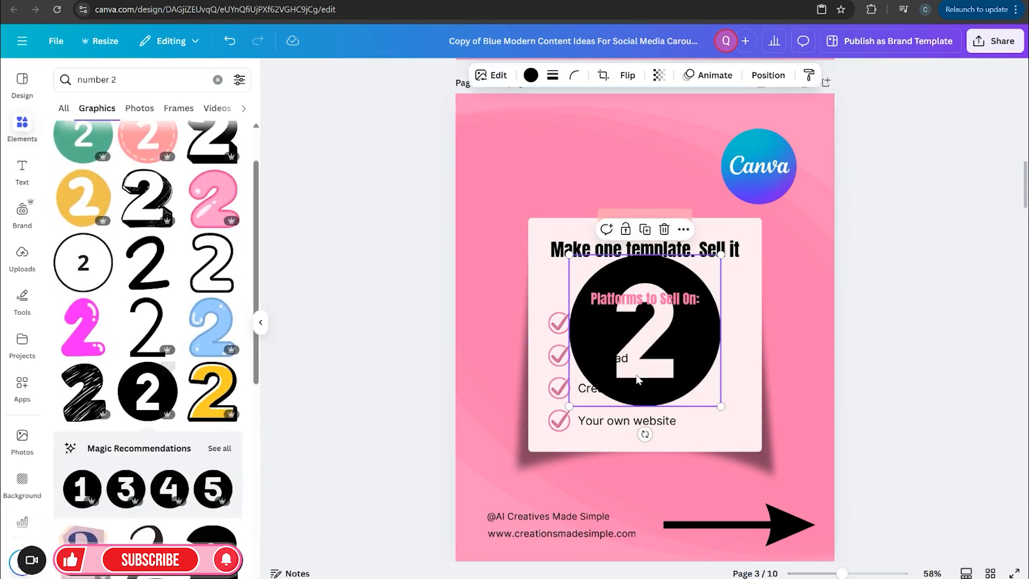
pyautogui.moveTo(712, 406); pyautogui.dragTo(652, 170)
# Step: Move the "Start with What You Know" page up one position, ahead of the page with the number 2 badge
pyautogui.scroll(10, 907, 344)
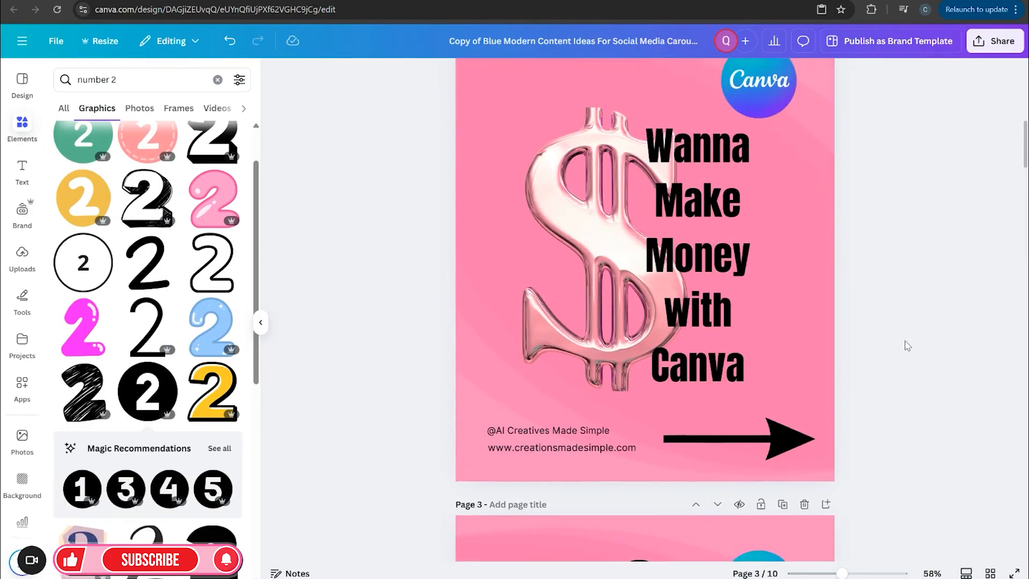
pyautogui.scroll(-15, 907, 345)
pyautogui.scroll(3, 893, 375)
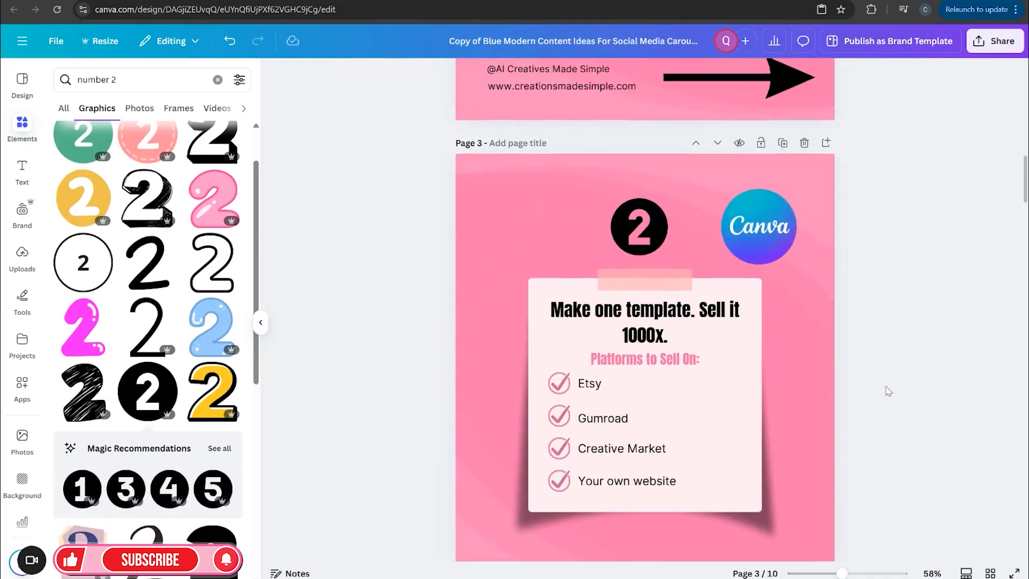
pyautogui.scroll(-6, 891, 384)
pyautogui.click(696, 290)
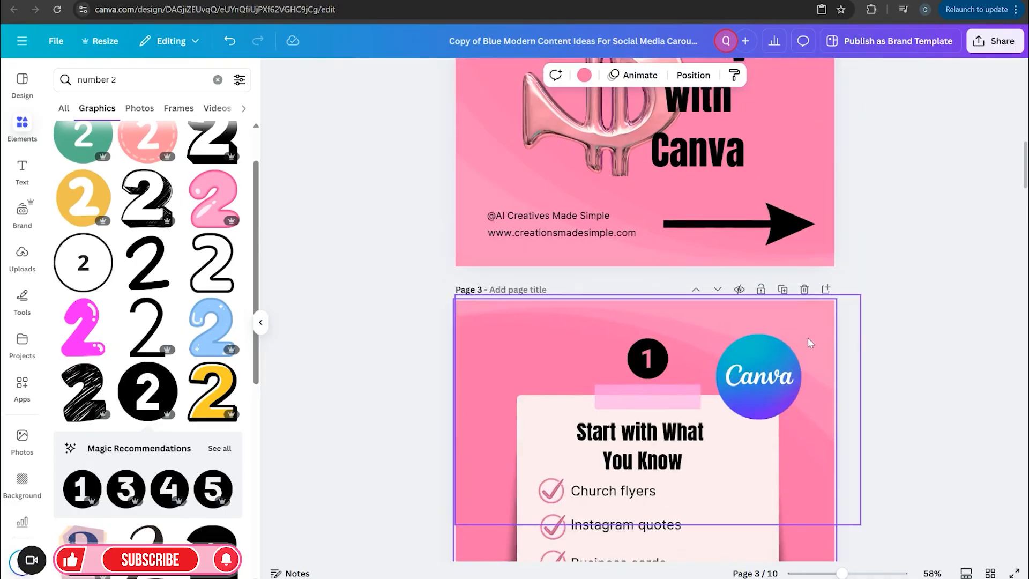
# Step: Review pages 3 to 5 to check their order and number badges
pyautogui.scroll(-15, 857, 373)
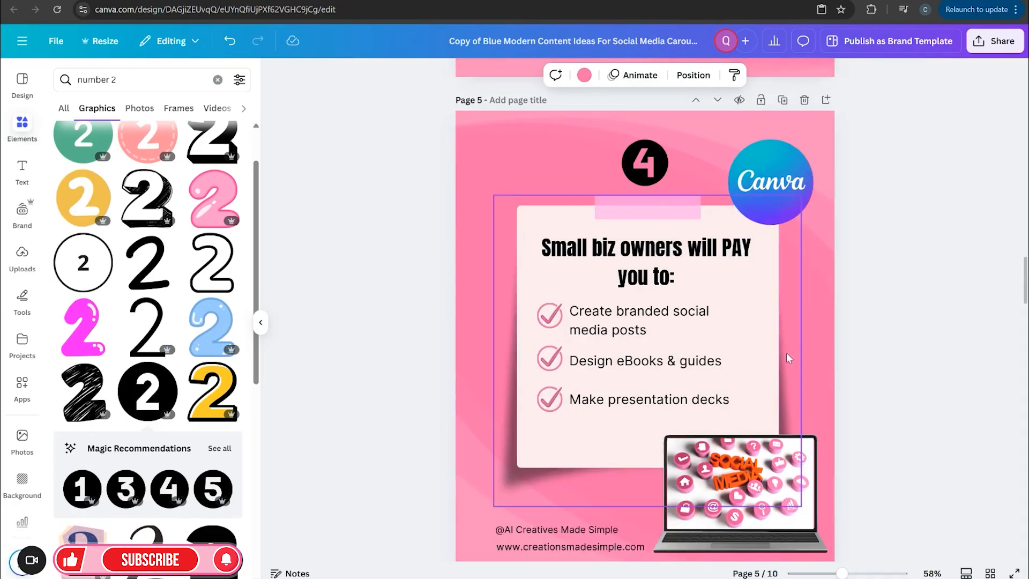
pyautogui.scroll(7, 788, 358)
pyautogui.scroll(10, 785, 358)
pyautogui.scroll(-18, 791, 370)
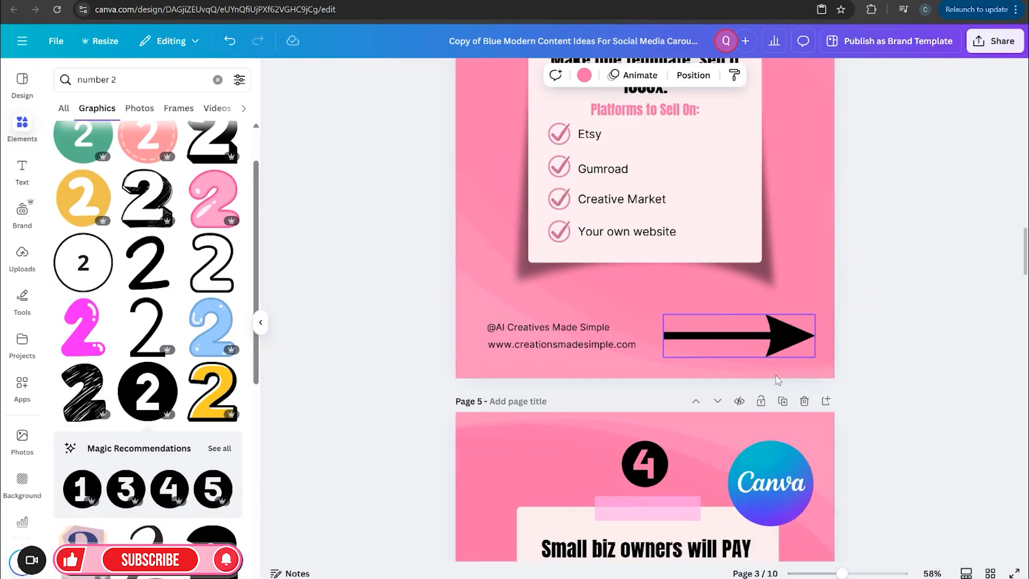
pyautogui.scroll(-5, 792, 380)
pyautogui.scroll(20, 790, 381)
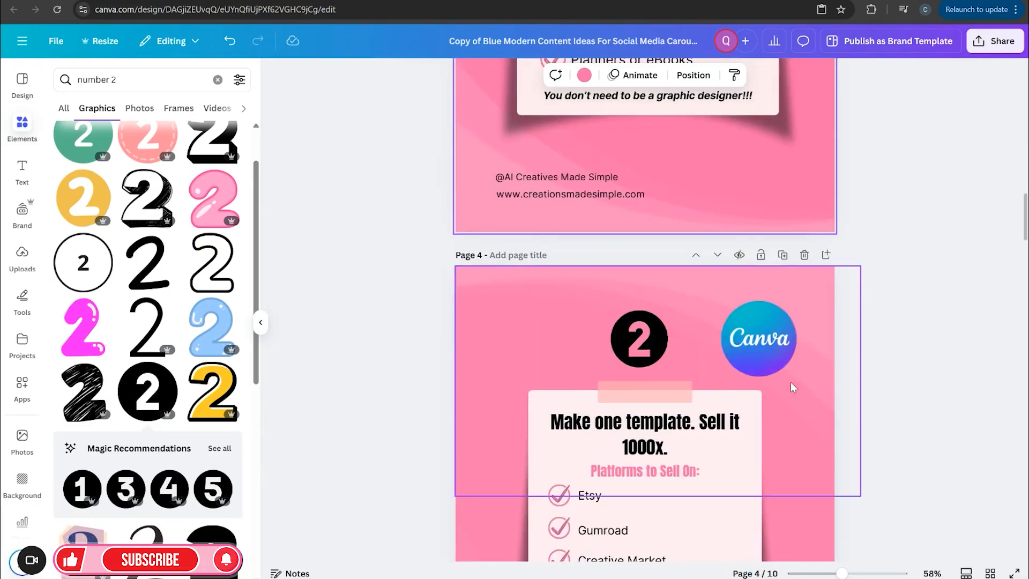
pyautogui.scroll(2, 789, 381)
pyautogui.scroll(-3, 790, 382)
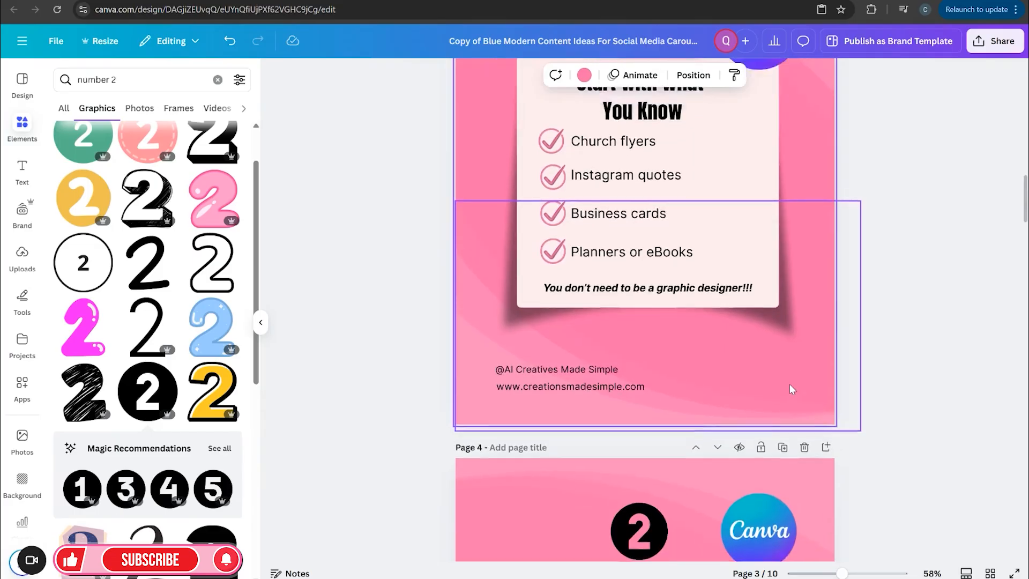
pyautogui.scroll(5, 789, 383)
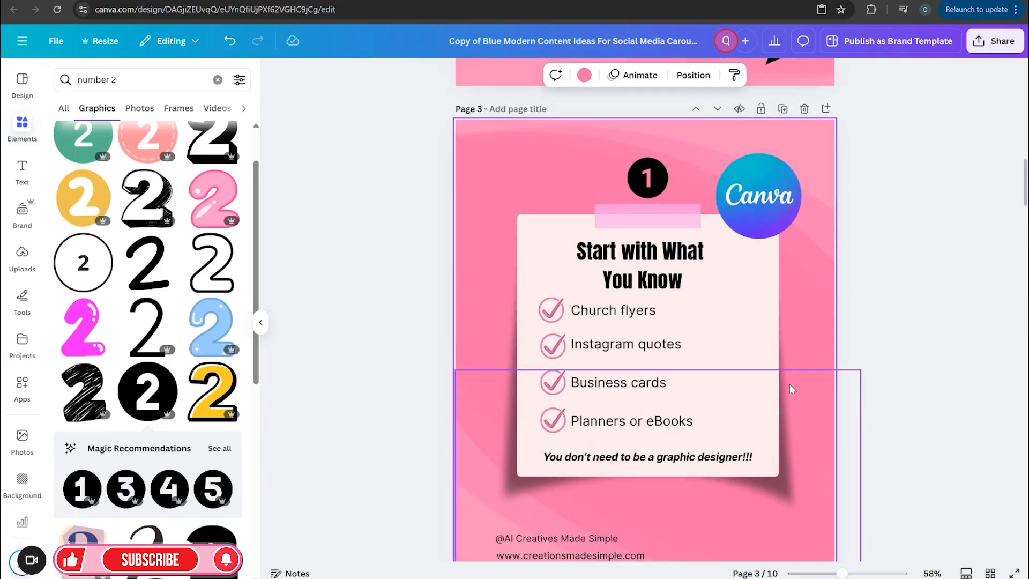
# Step: Duplicate the "Start with What You Know" page
pyautogui.click(783, 109)
pyautogui.scroll(-2, 820, 307)
pyautogui.scroll(2, 750, 268)
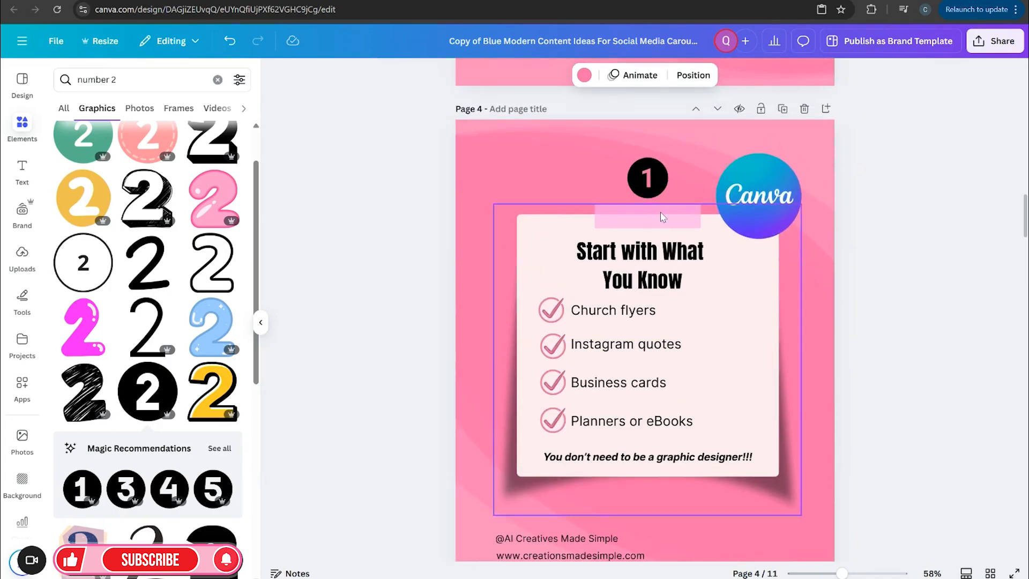
pyautogui.click(655, 214)
pyautogui.click(671, 182)
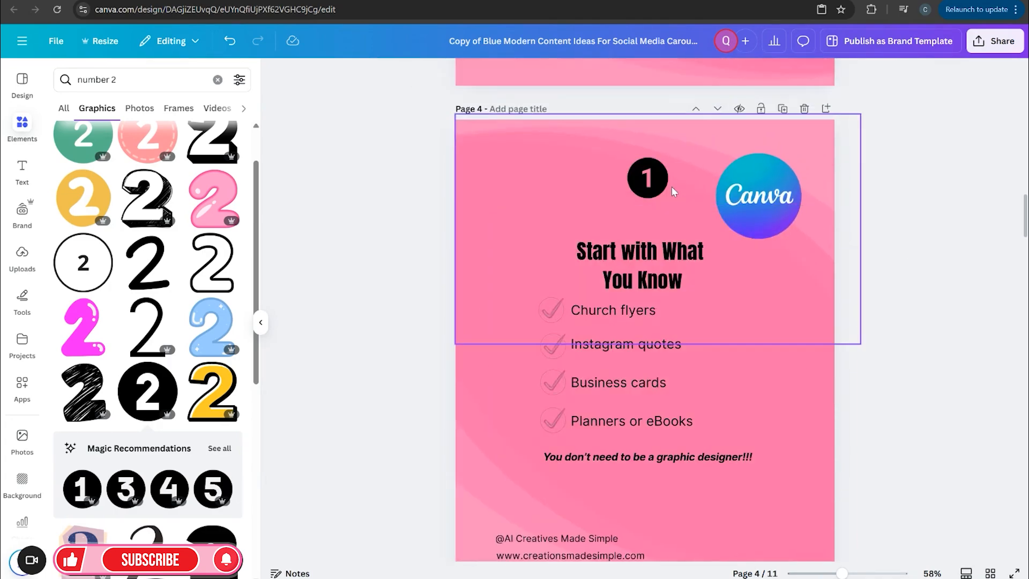
pyautogui.click(230, 42)
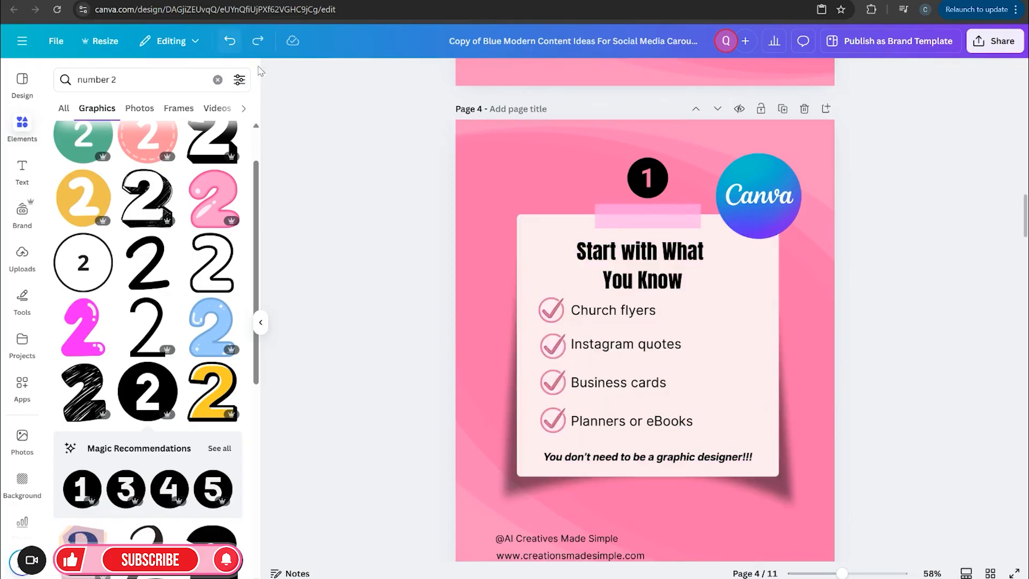
# Step: Delete the taped sticky note behind the "Start with What You Know" text on the duplicated page 4
pyautogui.click(616, 382)
pyautogui.click(755, 461)
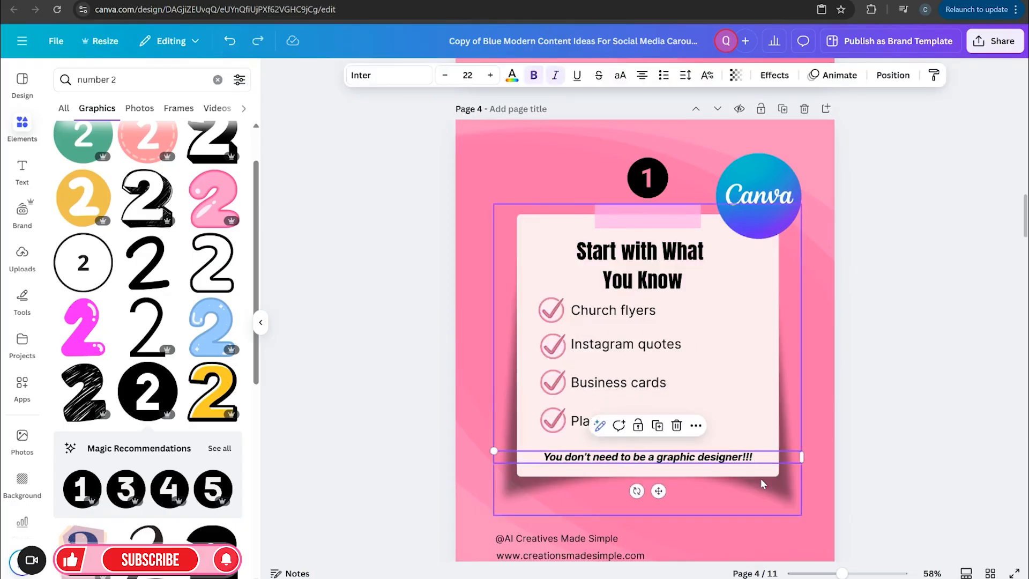
pyautogui.click(756, 472)
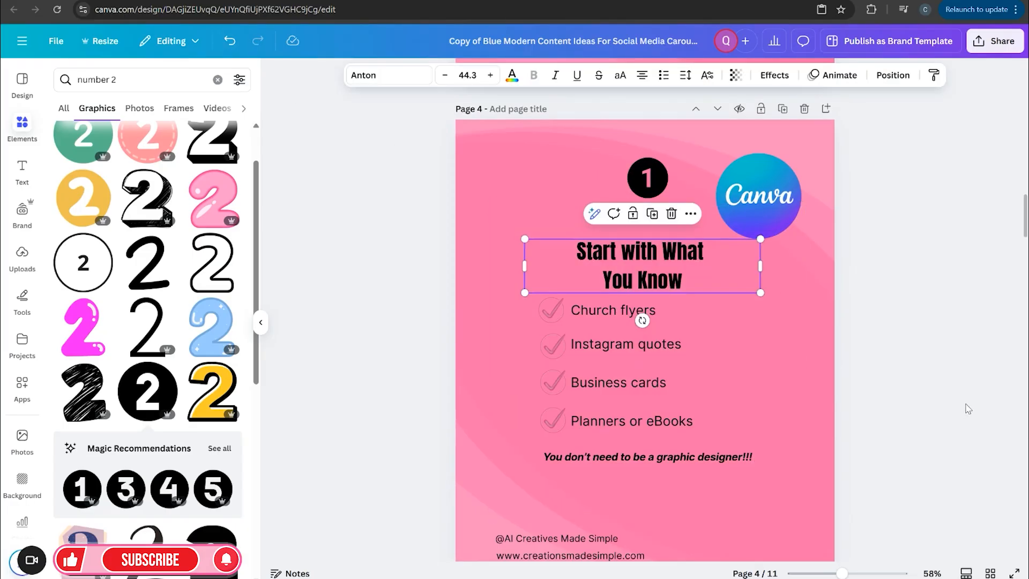
pyautogui.click(967, 408)
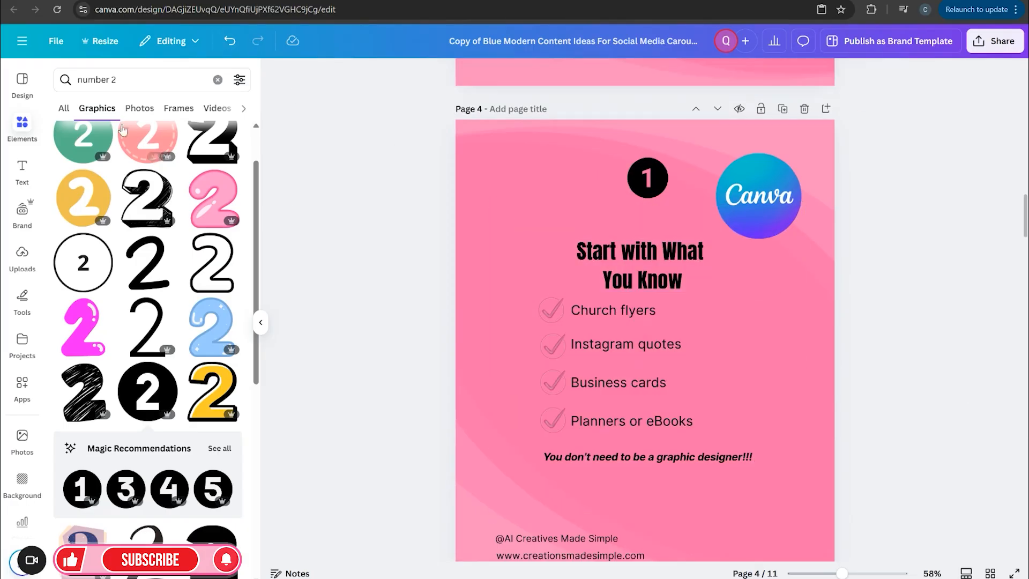
# Step: Look over all pages in the overview, examining the blue "Why canva" and "Was this helpful?" pages
pyautogui.click(10, 124)
pyautogui.click(217, 85)
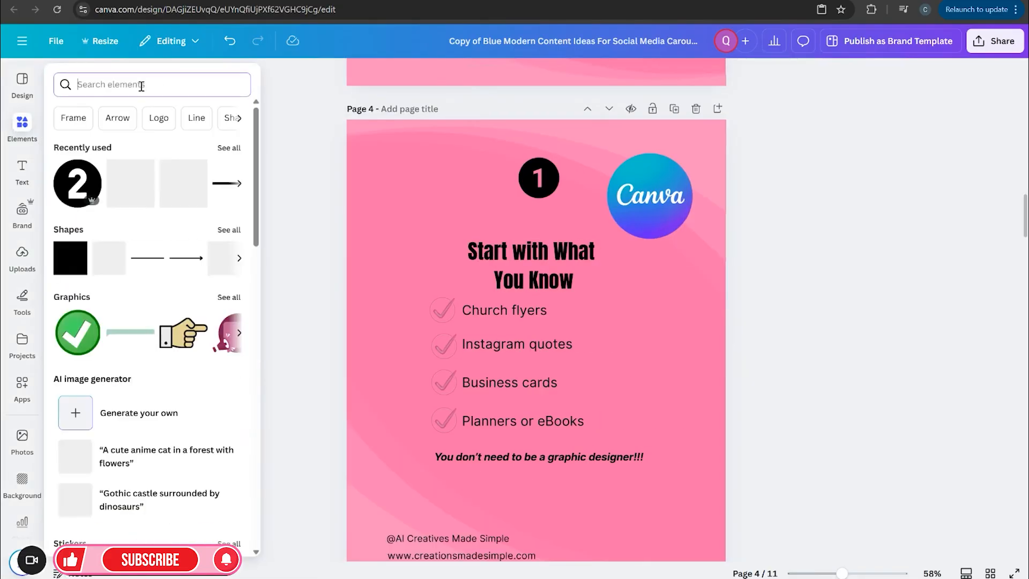
pyautogui.click(991, 573)
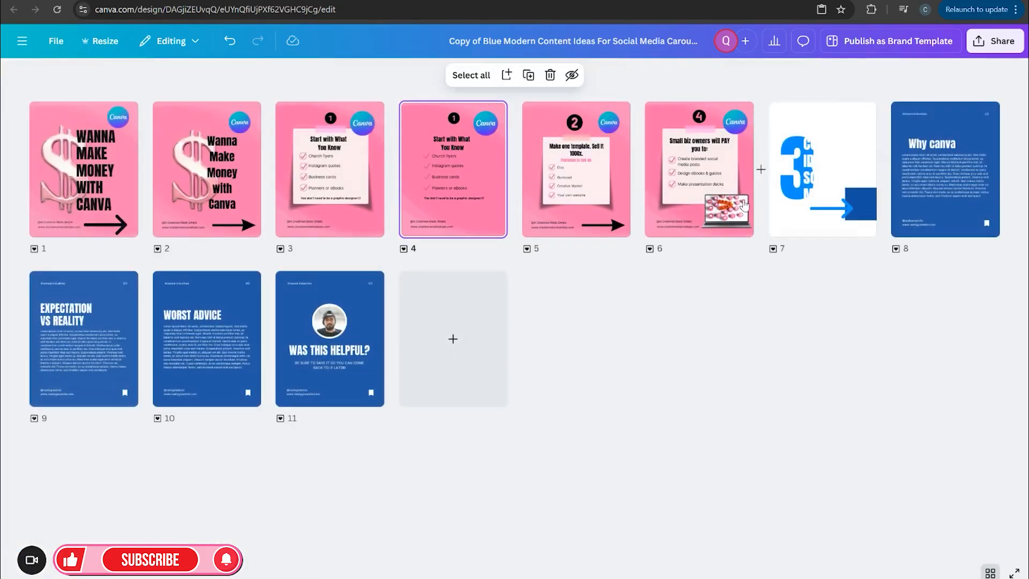
pyautogui.doubleClick(940, 183)
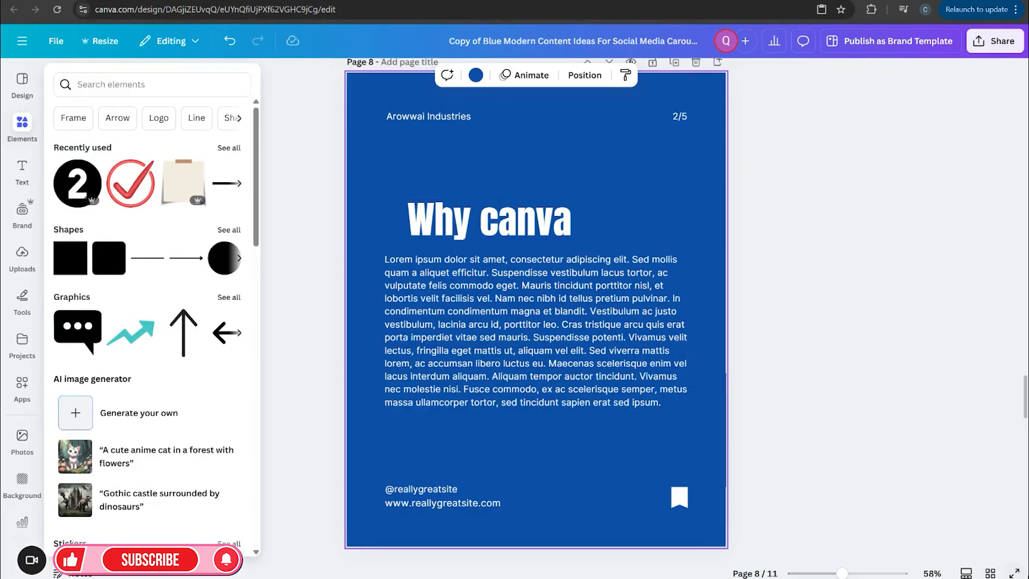
pyautogui.click(991, 574)
pyautogui.doubleClick(352, 396)
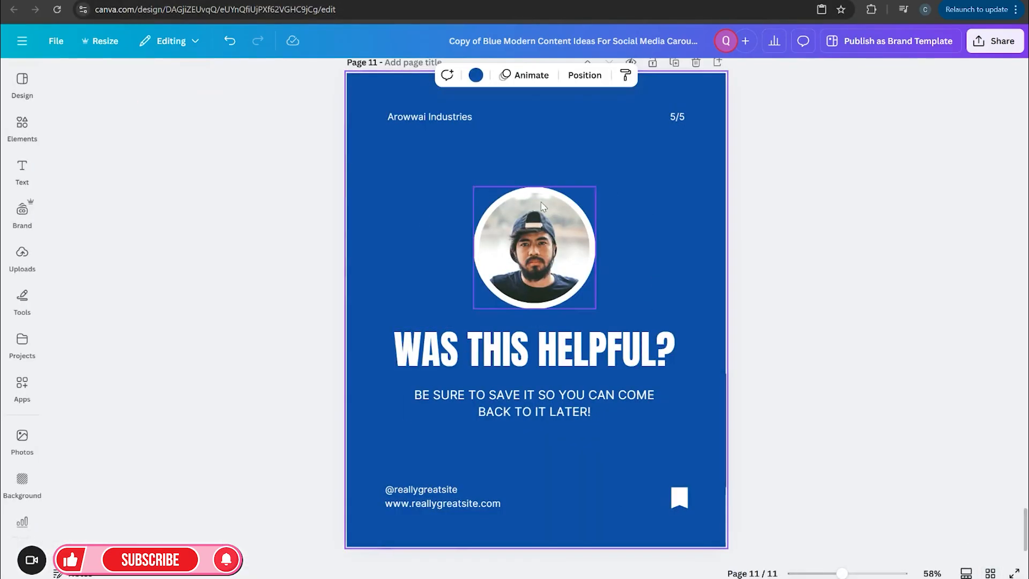
pyautogui.click(990, 573)
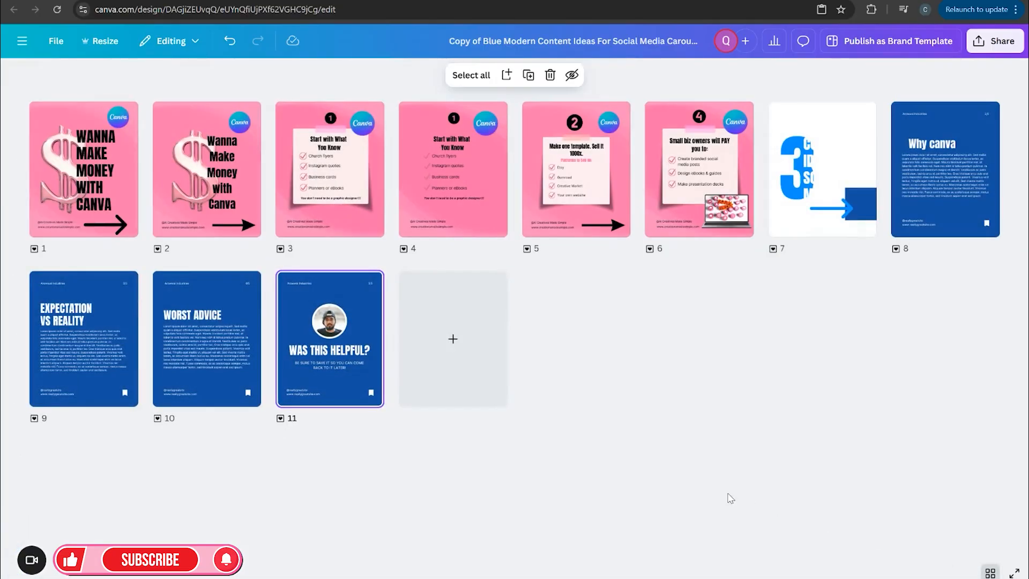
# Step: Replace the heading on the duplicated page 4 with "WANT TO LEARN HOW TO MAKE MONEY USING CANVA"
pyautogui.doubleClick(437, 206)
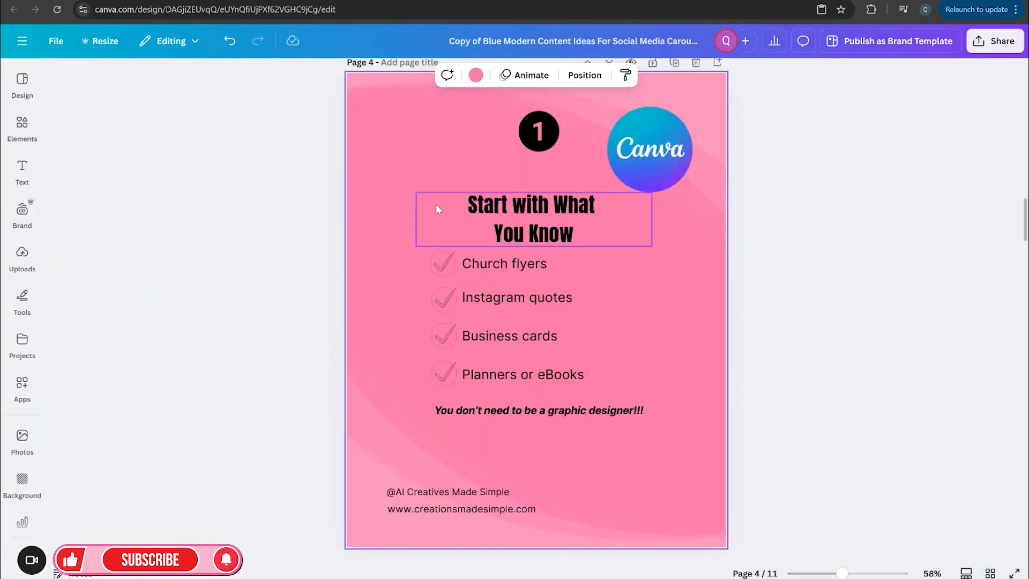
pyautogui.doubleClick(536, 217)
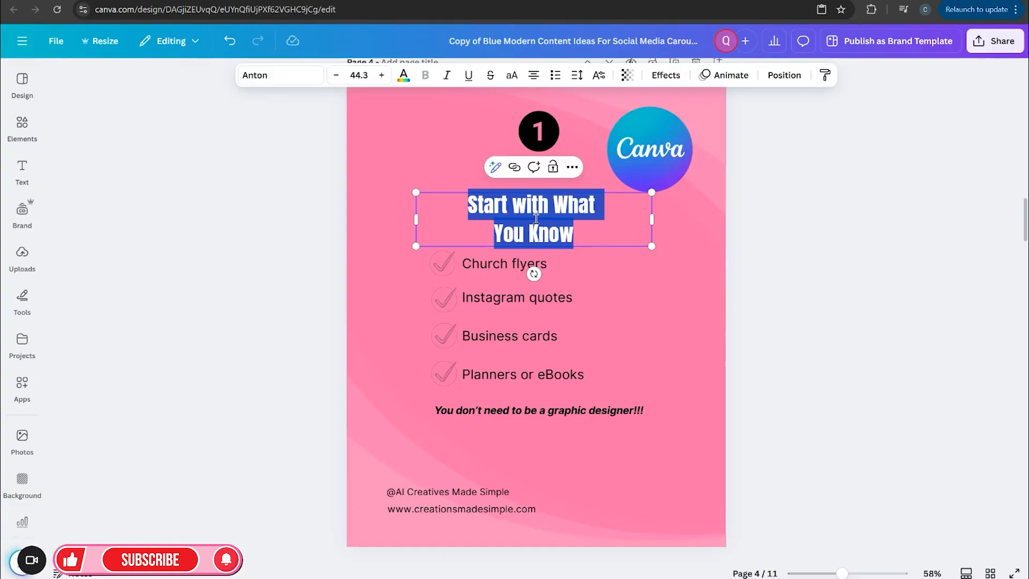
pyautogui.write('WAN')
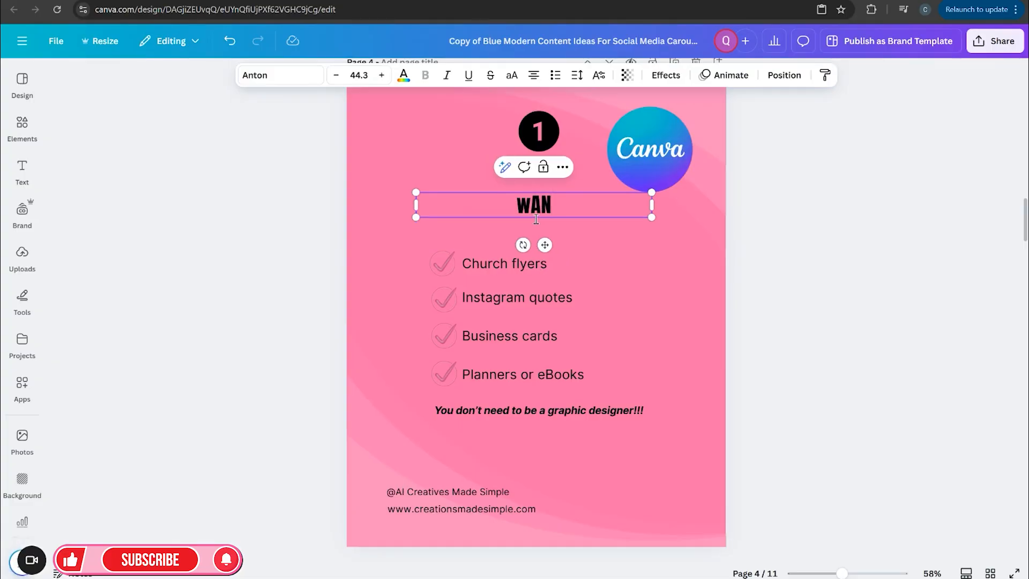
pyautogui.write('ANT TO')
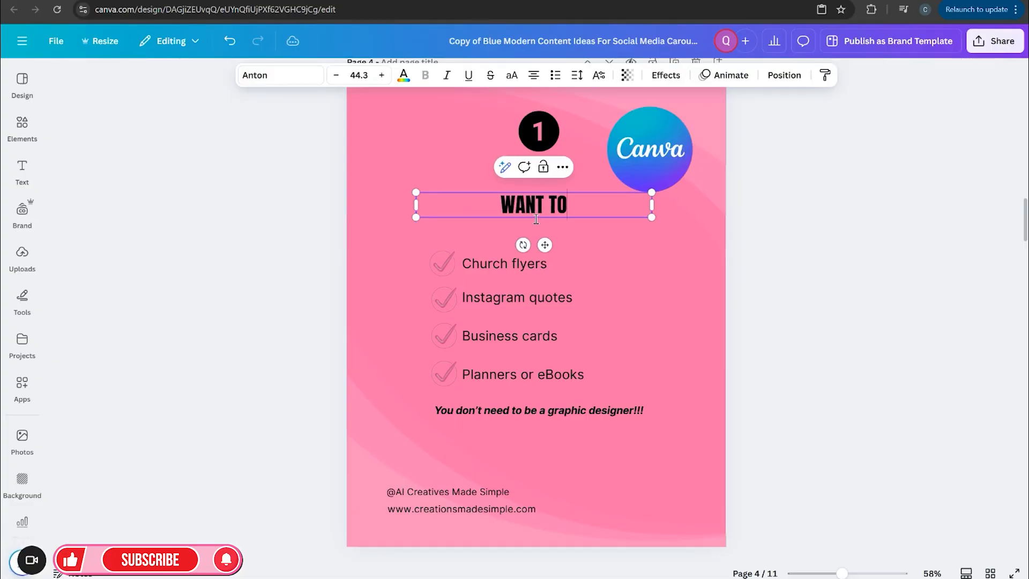
pyautogui.write(' LEARN HOW')
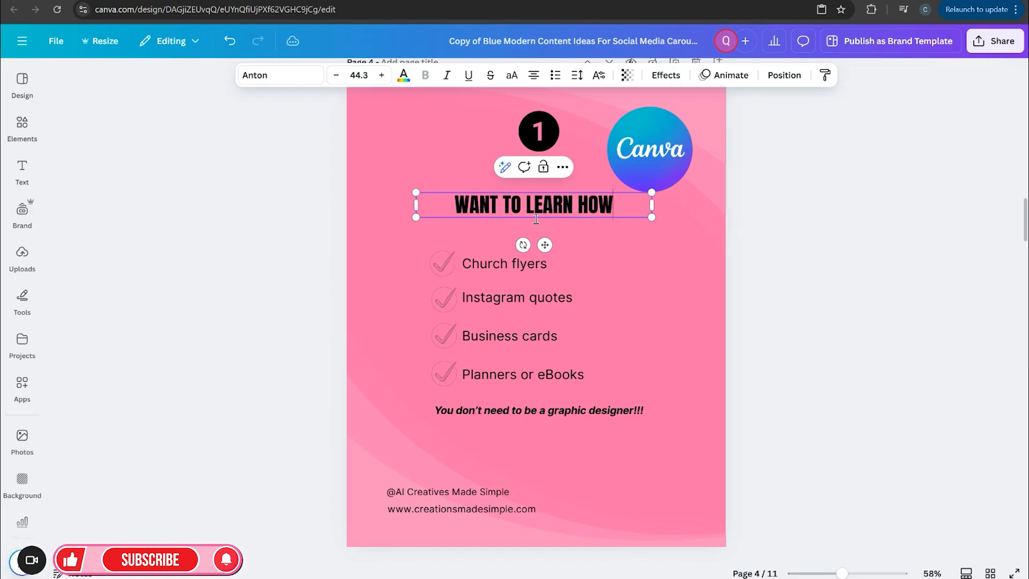
pyautogui.write(' TO MAKE MONEY USING CANVA')
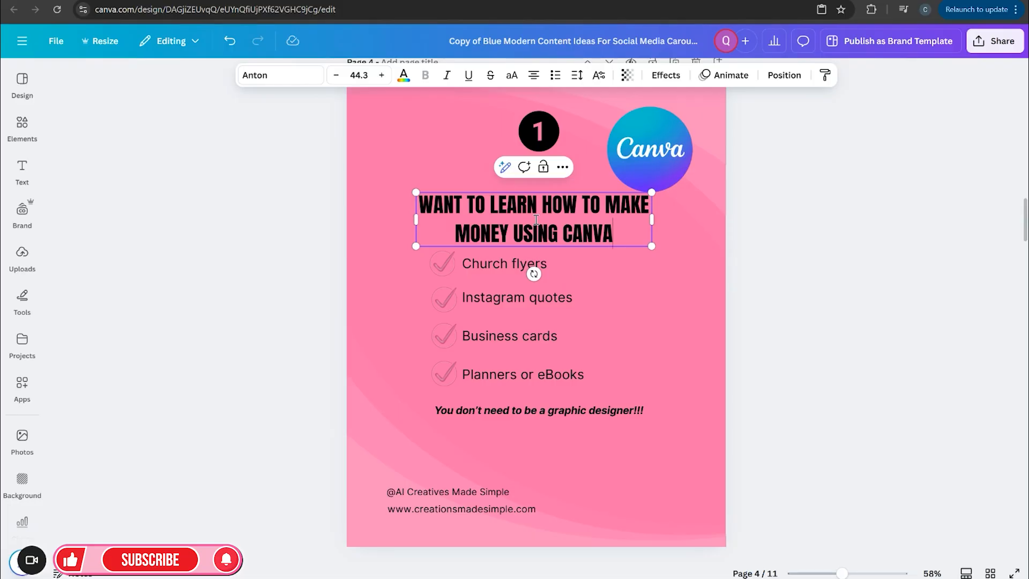
# Step: Delete the checklist items, their check marks and the background wave shapes from page 4, and shift the heading slightly down
pyautogui.click(517, 276)
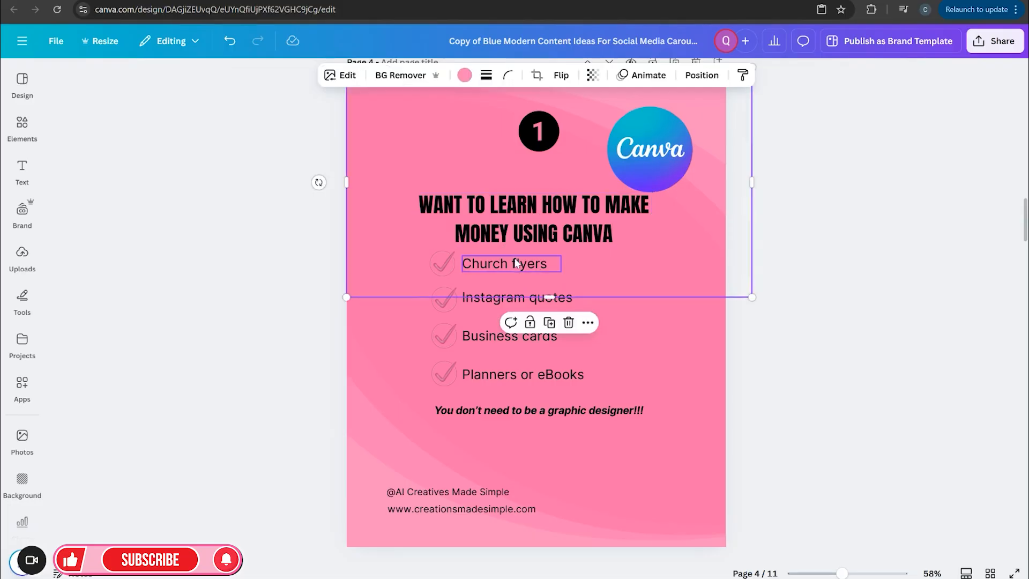
pyautogui.click(514, 265)
pyautogui.click(541, 232)
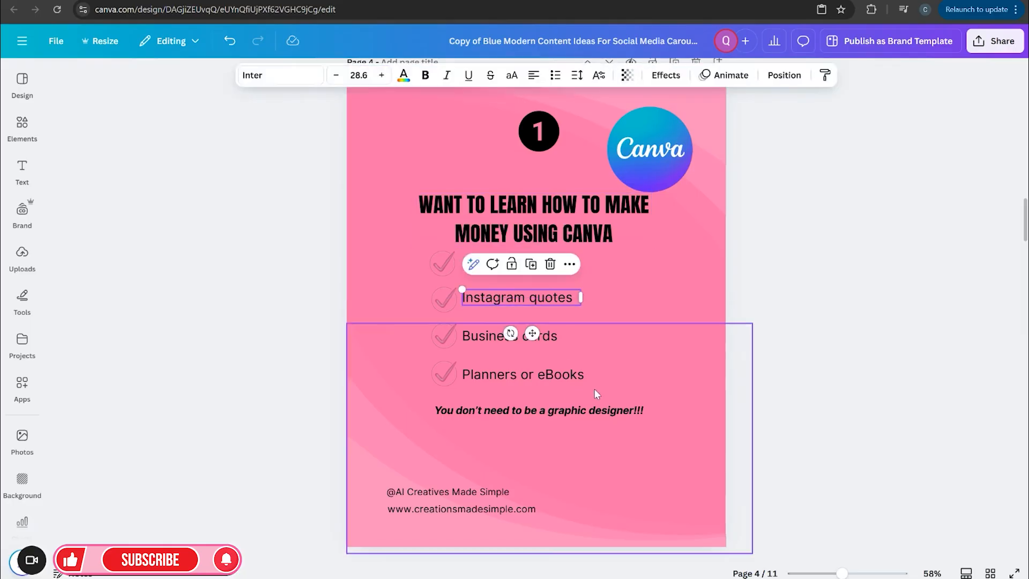
pyautogui.click(643, 397)
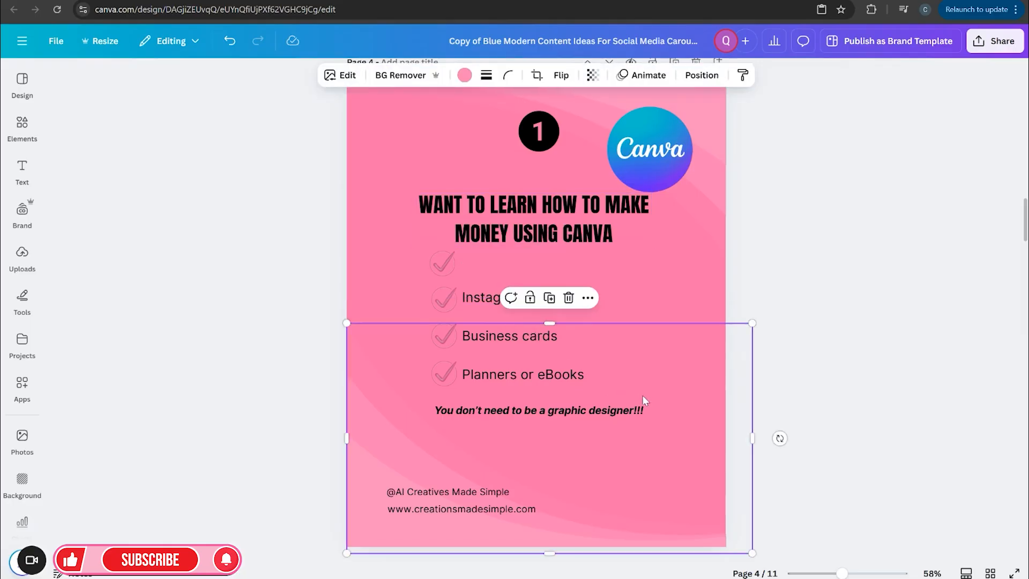
pyautogui.click(654, 461)
pyautogui.click(664, 415)
pyautogui.click(681, 421)
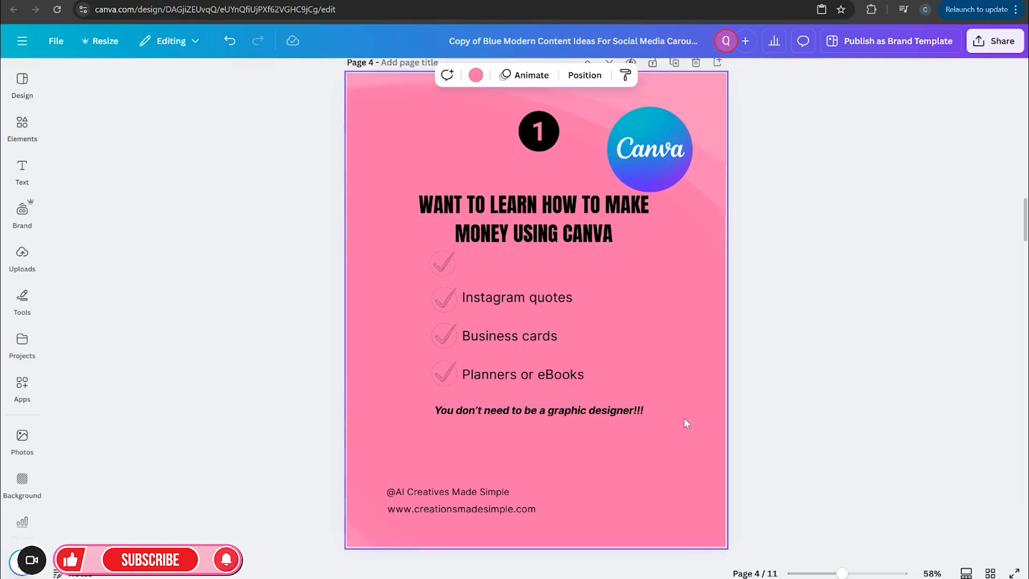
pyautogui.moveTo(650, 383); pyautogui.dragTo(421, 264)
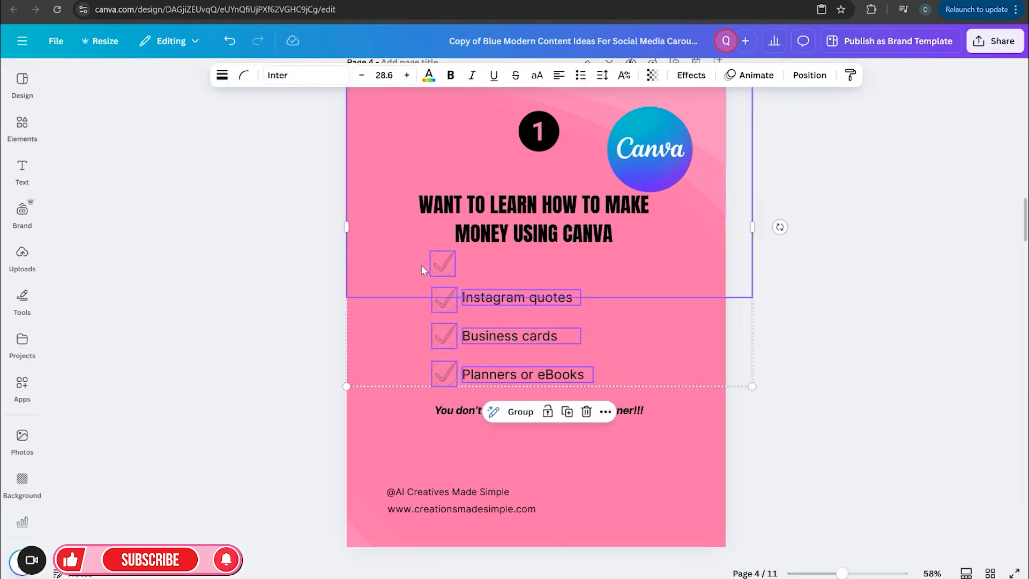
pyautogui.press('Delete')
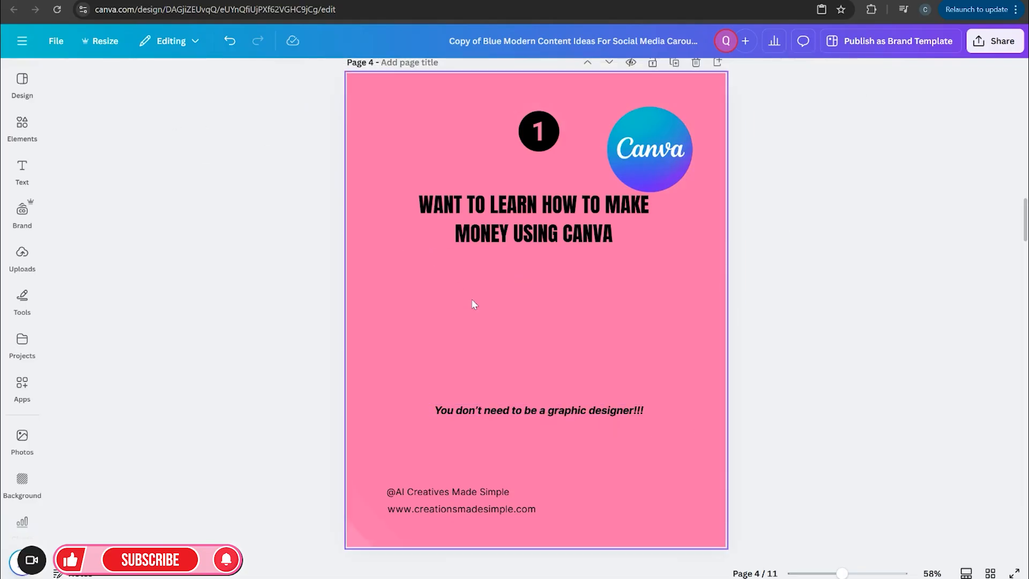
pyautogui.click(487, 224)
pyautogui.moveTo(487, 223); pyautogui.dragTo(484, 235)
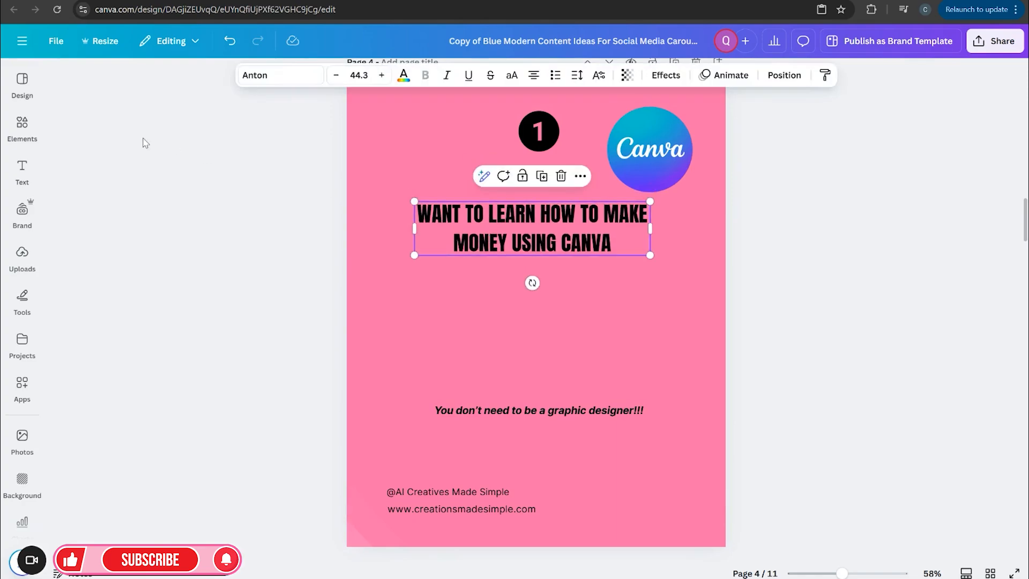
# Step: Search the graphics for "BOX" and add the white rounded box with a grey shadow to page 4
pyautogui.click(22, 127)
pyautogui.click(165, 75)
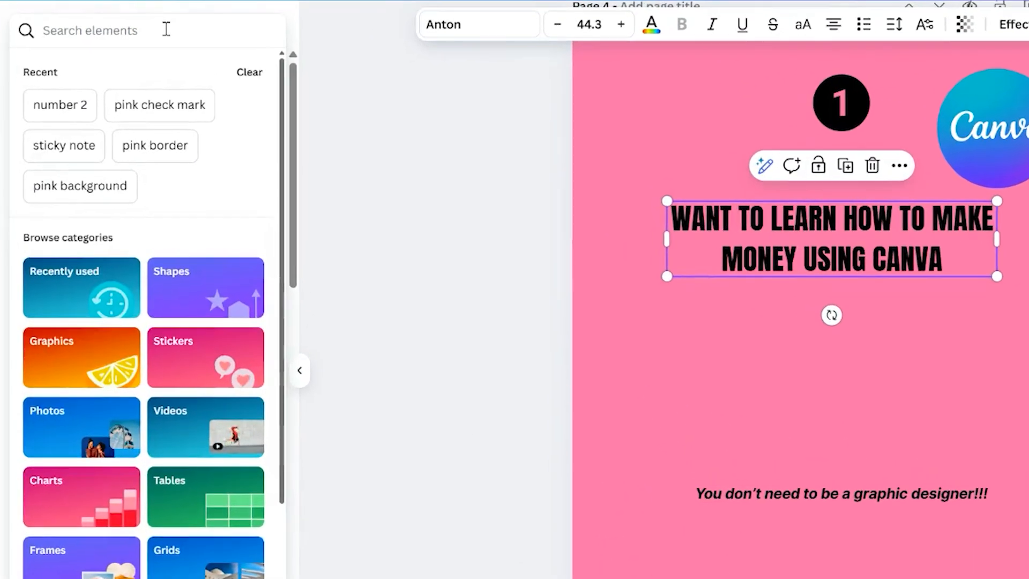
pyautogui.write('BOX4')
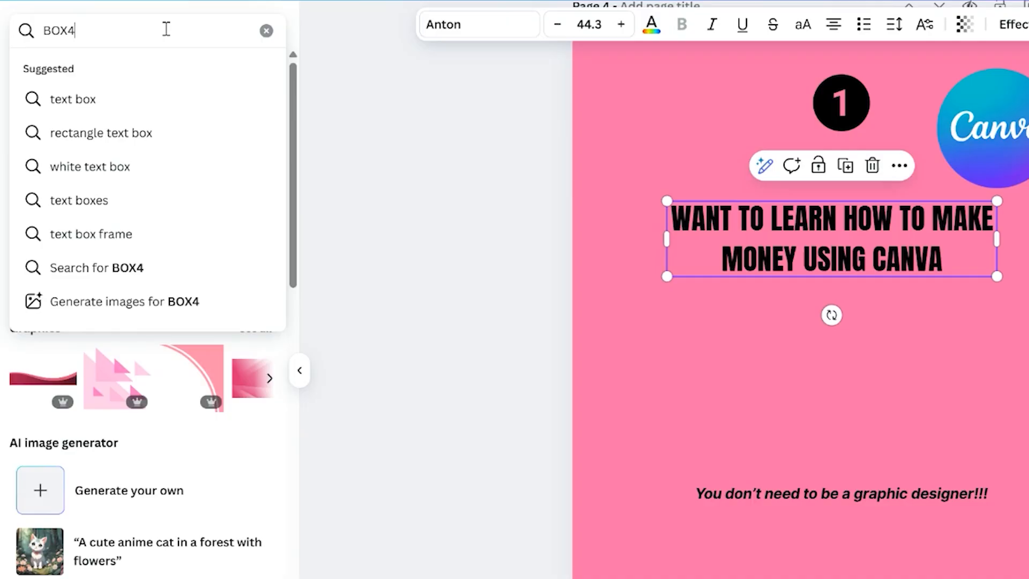
pyautogui.press('Return')
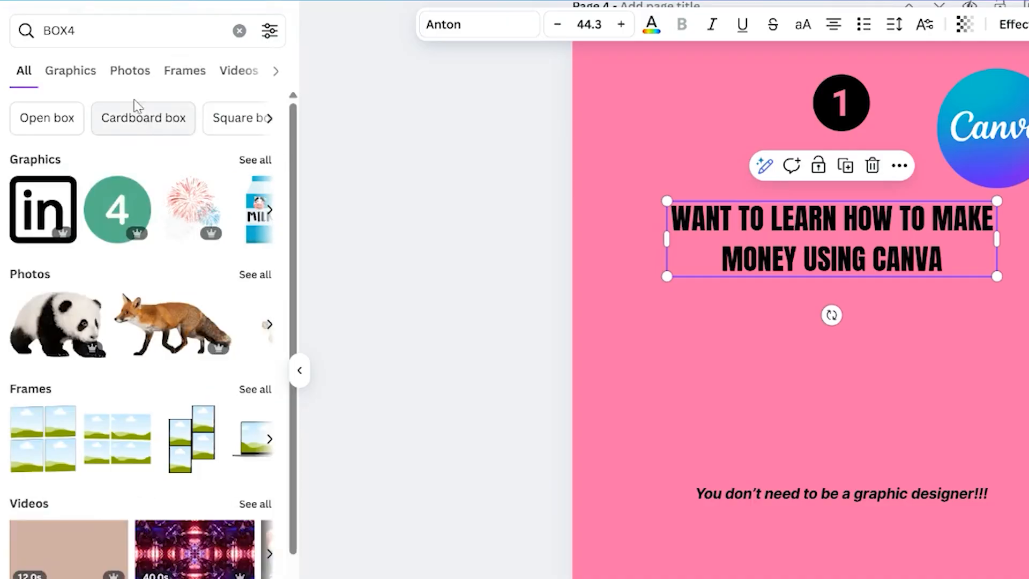
pyautogui.click(137, 35)
pyautogui.press('Return')
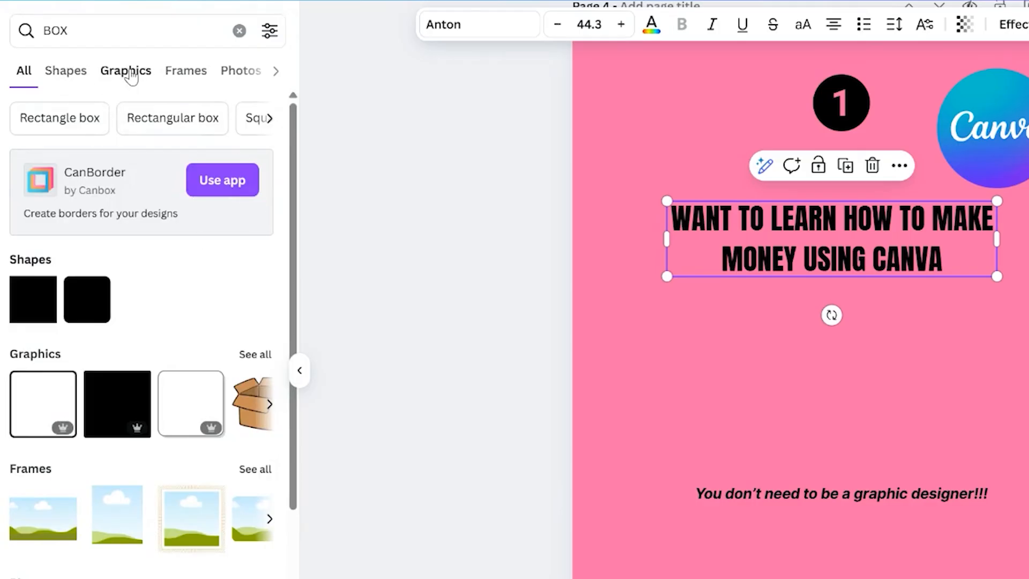
pyautogui.click(129, 74)
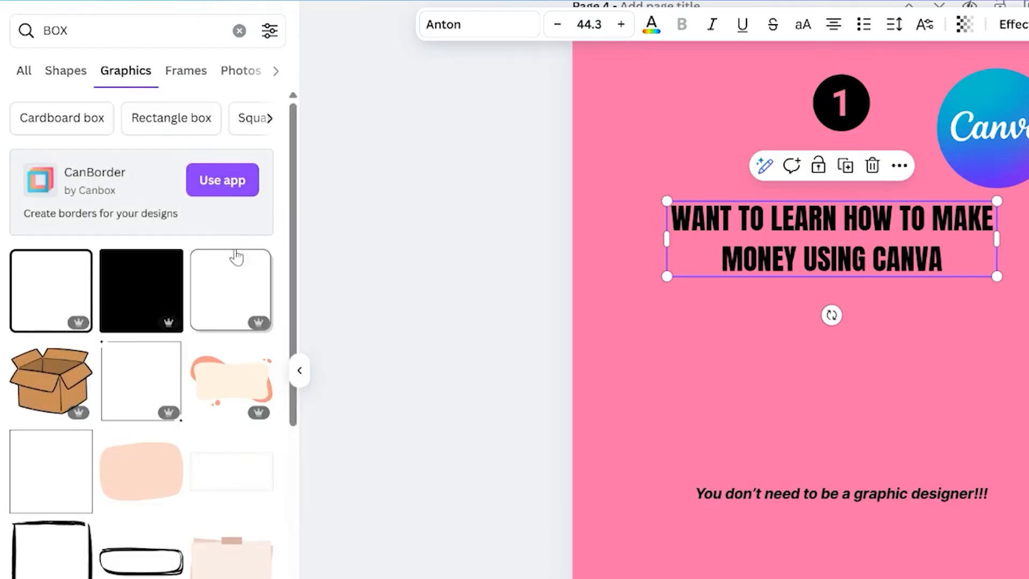
pyautogui.click(236, 257)
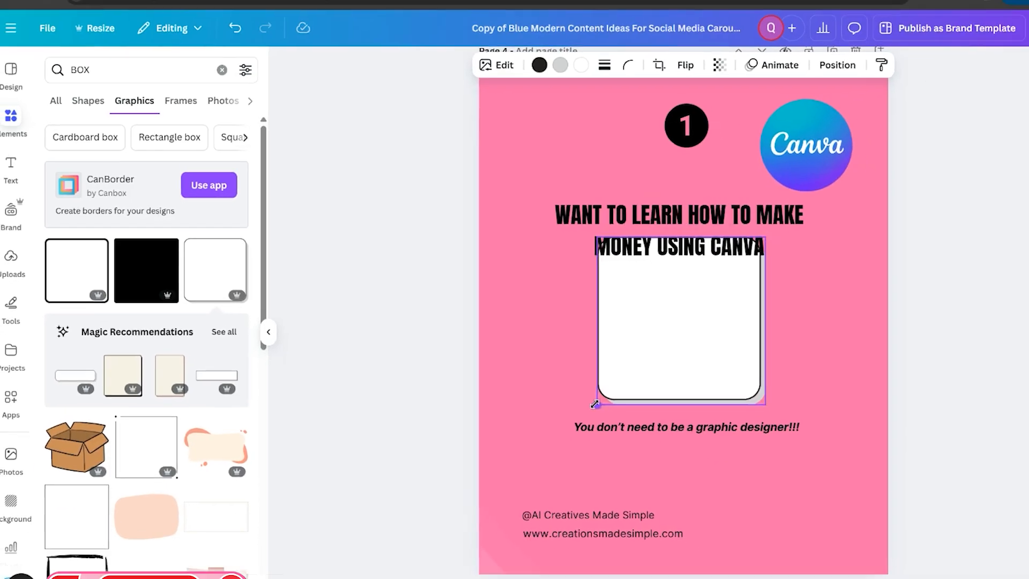
# Step: Enlarge the white box to frame the heading and the graphic designer line, position it below the Canva logo, and center the heading
pyautogui.moveTo(595, 403); pyautogui.dragTo(527, 474)
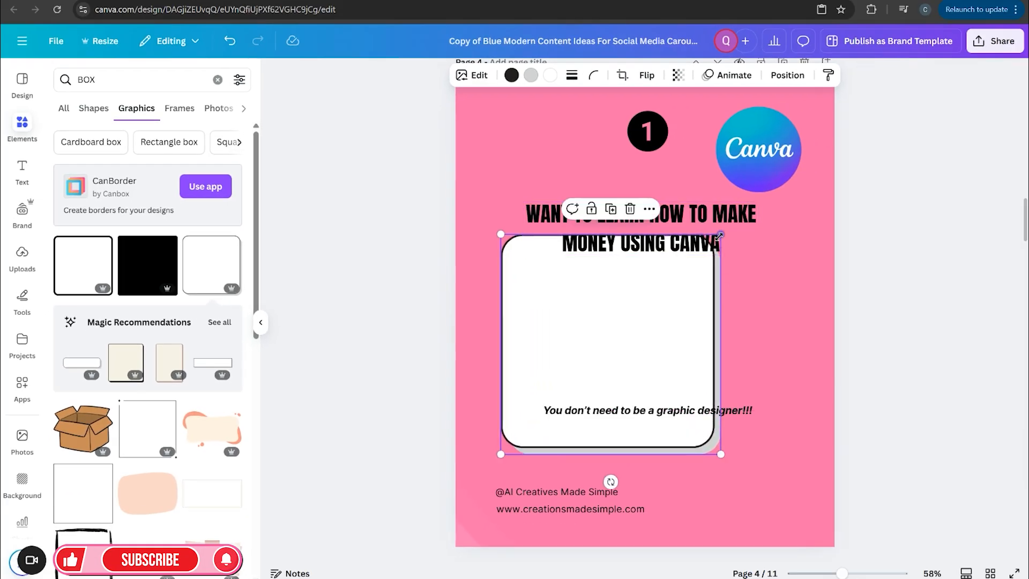
pyautogui.moveTo(719, 234); pyautogui.dragTo(773, 183)
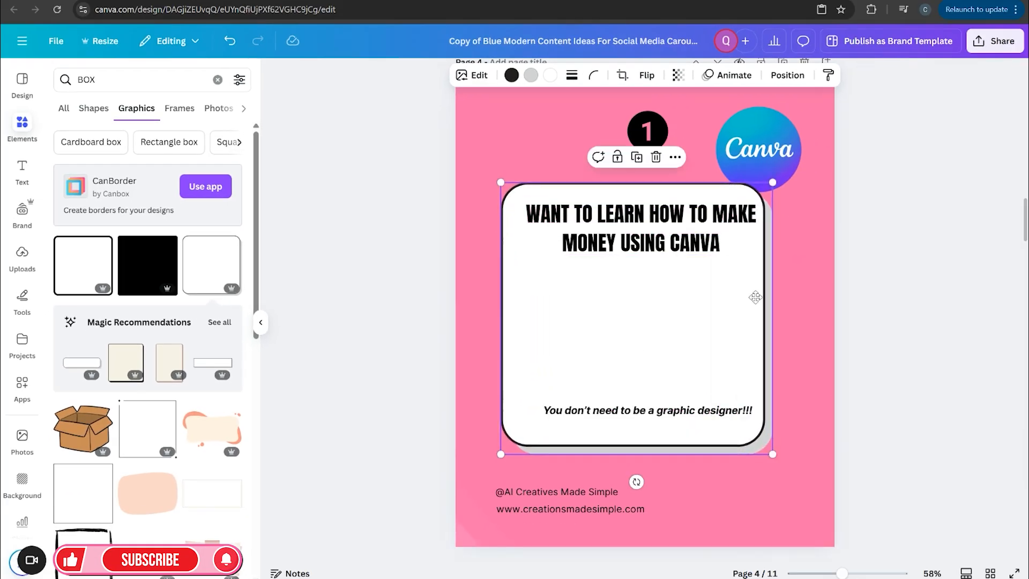
pyautogui.moveTo(759, 300); pyautogui.dragTo(771, 309)
pyautogui.click(707, 226)
pyautogui.moveTo(707, 226); pyautogui.dragTo(711, 232)
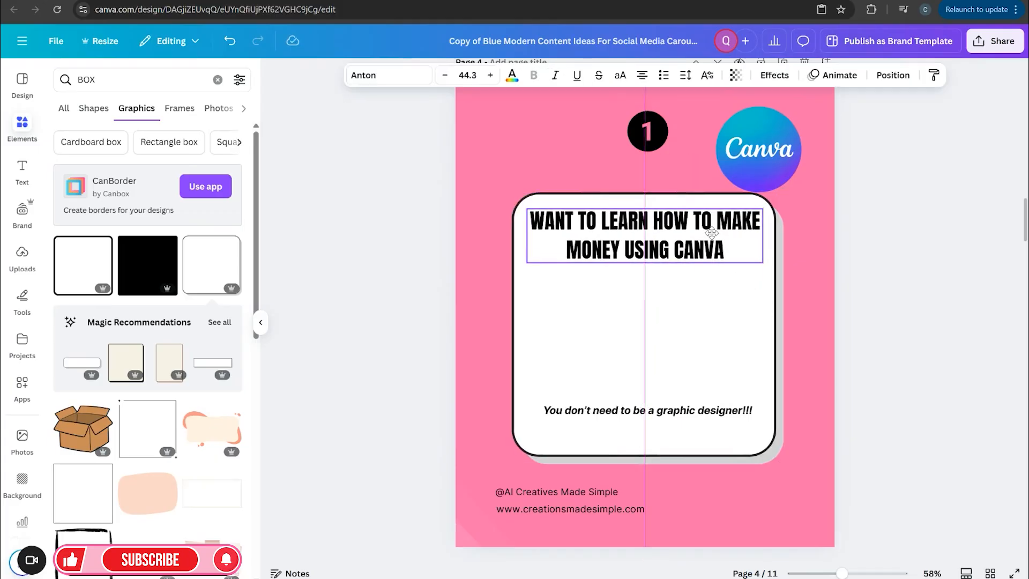
# Step: Recolor the box's grey shadow to the light pink from the Ai Creatives Made Simple palette
pyautogui.click(645, 292)
pyautogui.click(530, 75)
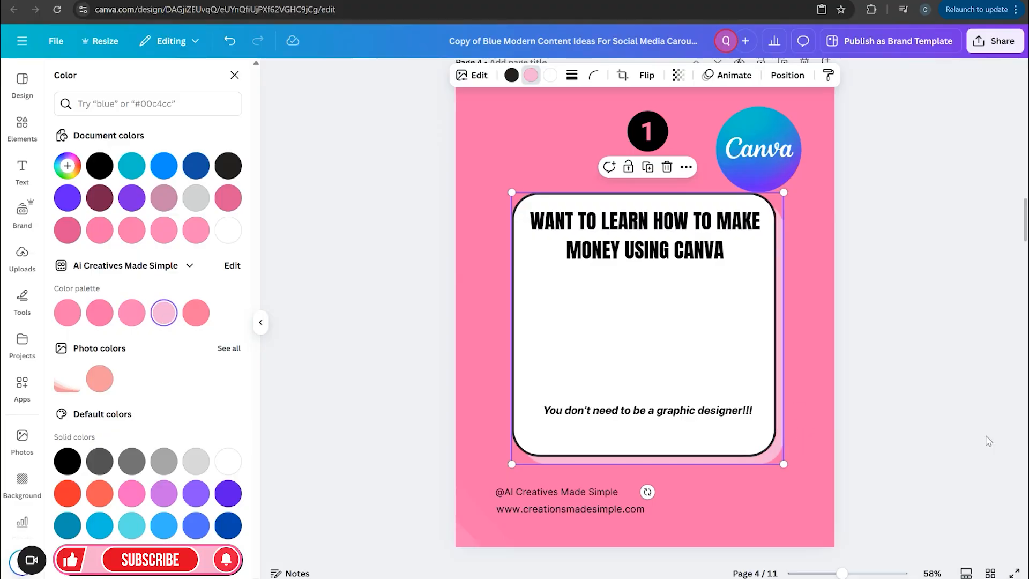
# Step: Try light grey and the brand palette's pink as the box's fill color
pyautogui.click(550, 75)
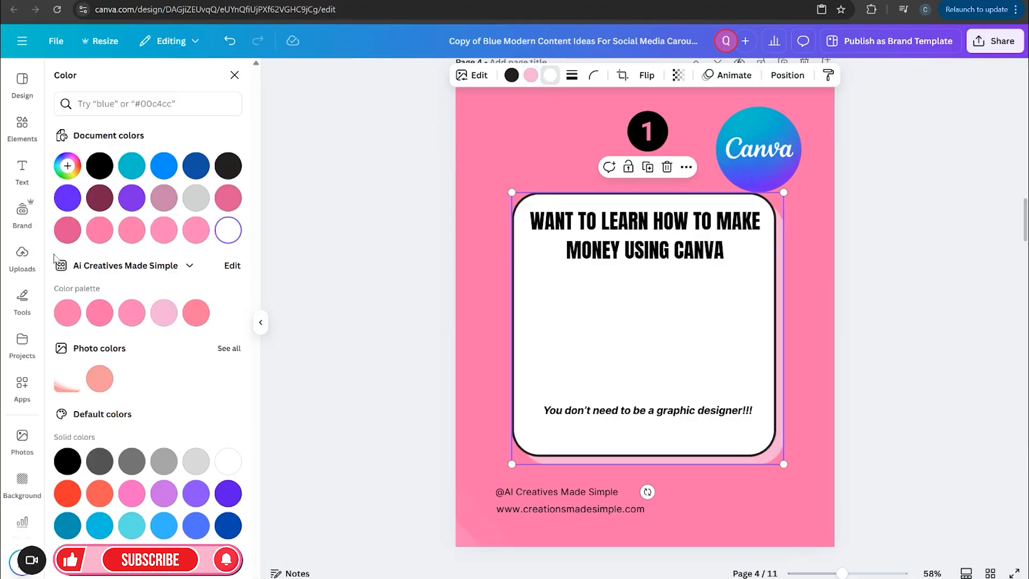
pyautogui.click(196, 202)
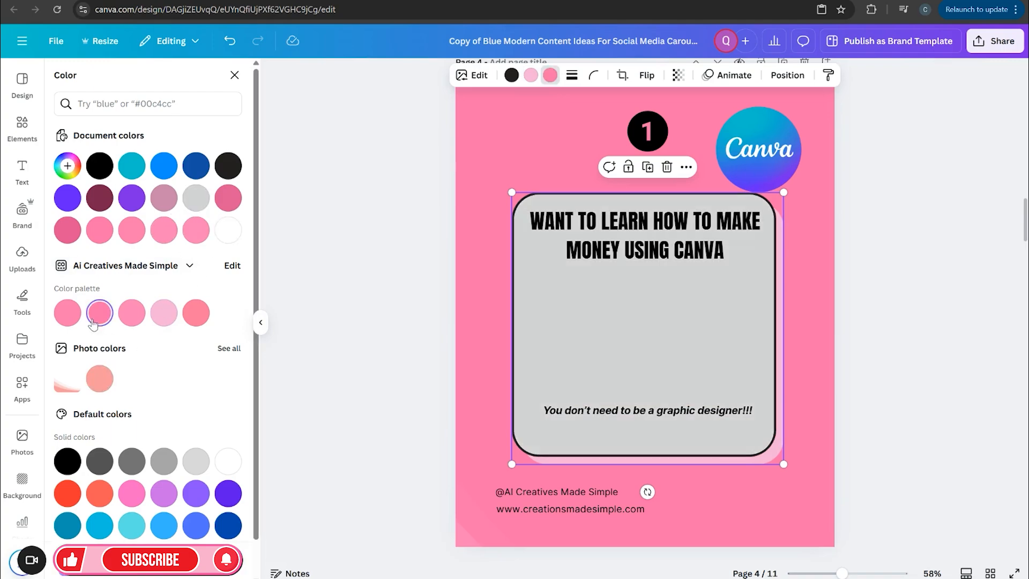
pyautogui.click(96, 316)
# Step: Search the colors for "TAN", try the peach Firey Cracked Earth swatch, and fill the box with the off-white Caffeine Fix swatch
pyautogui.scroll(-1, 150, 396)
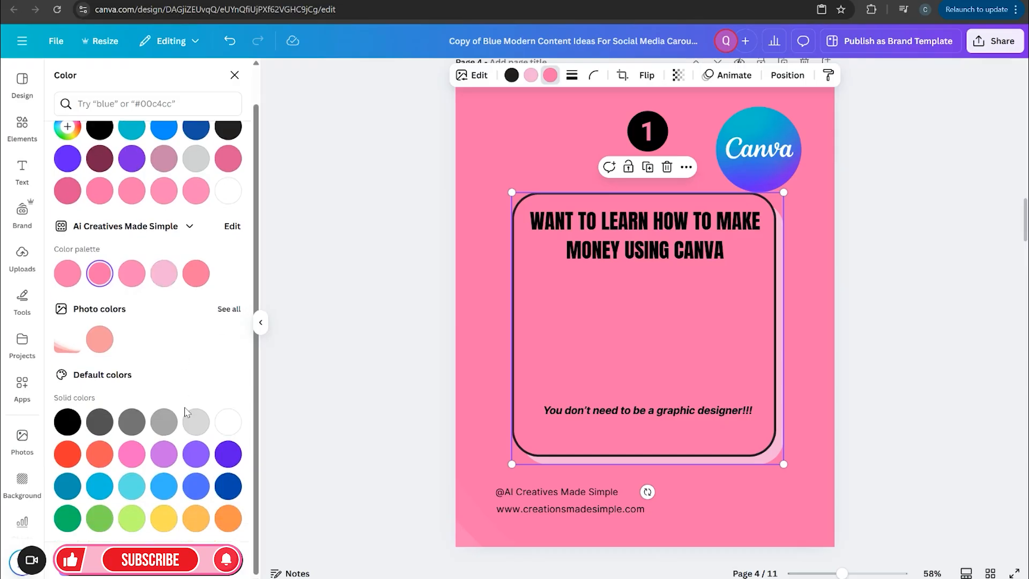
pyautogui.click(94, 108)
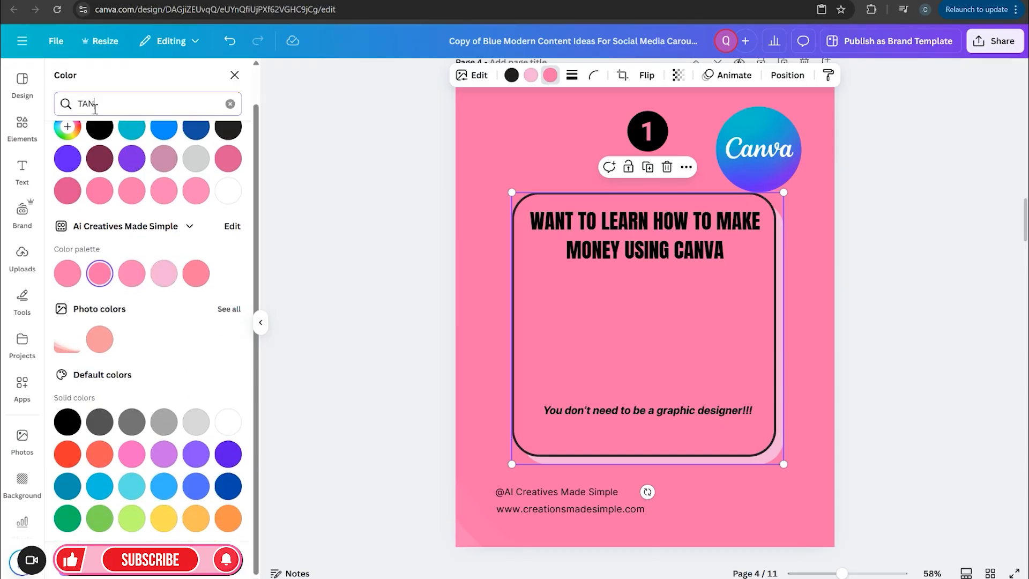
pyautogui.click(130, 159)
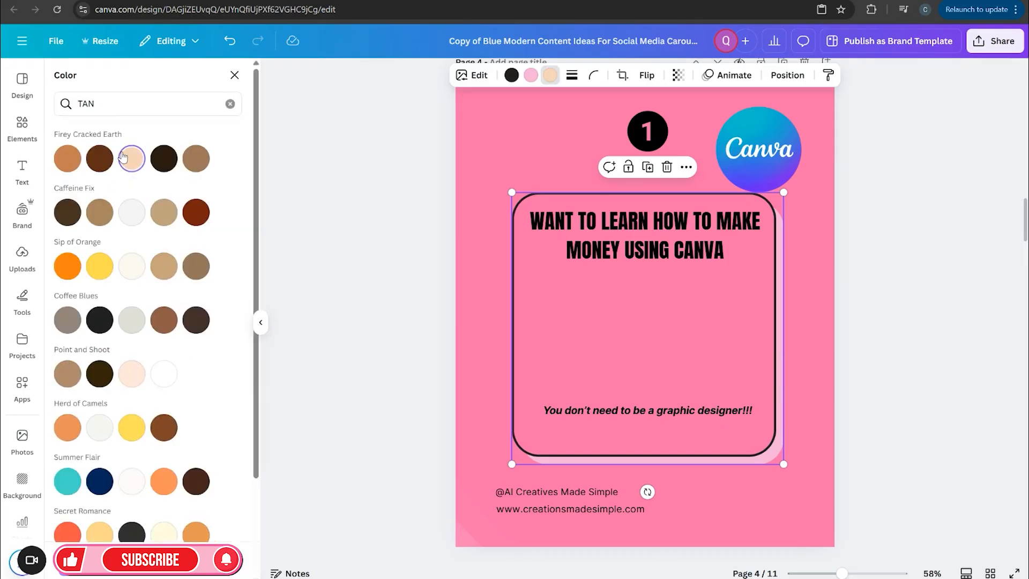
pyautogui.press('Escape')
pyautogui.click(316, 244)
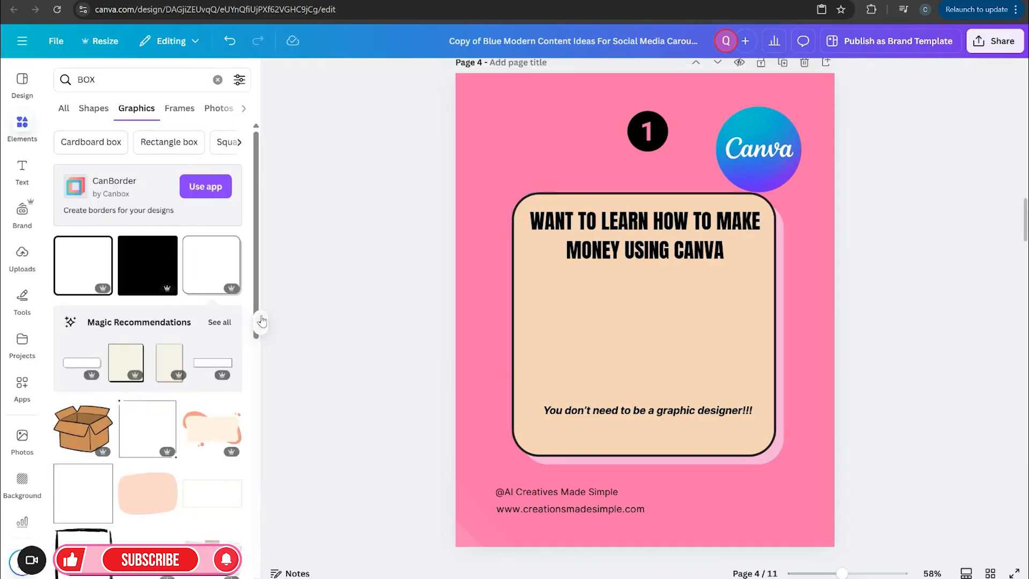
pyautogui.click(260, 322)
pyautogui.click(637, 325)
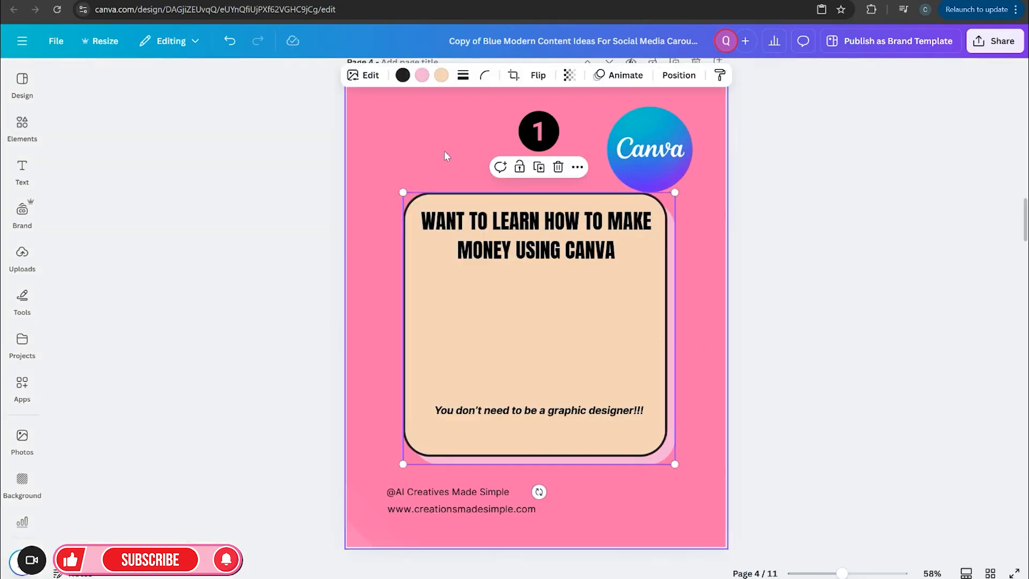
pyautogui.click(441, 75)
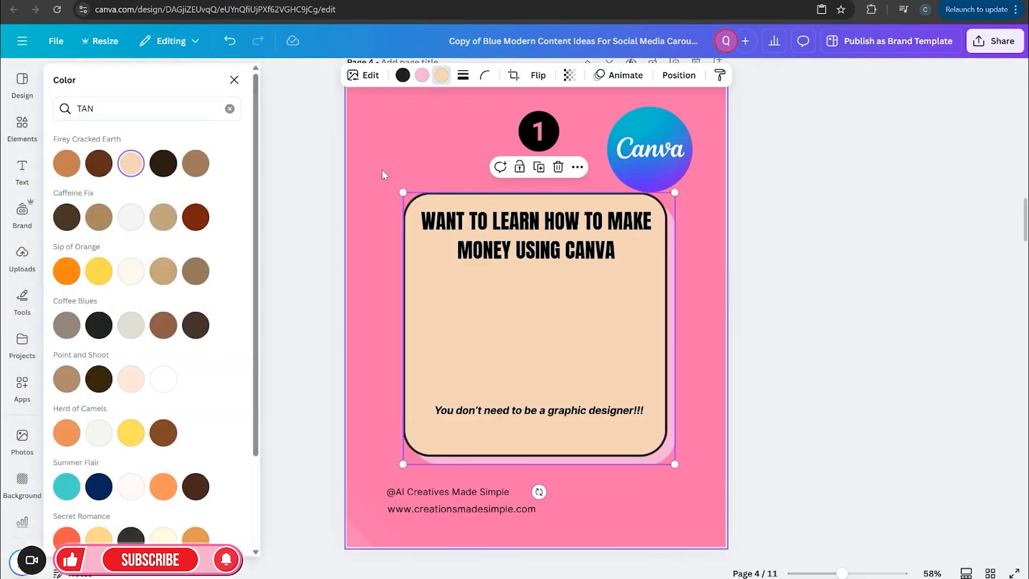
pyautogui.click(136, 227)
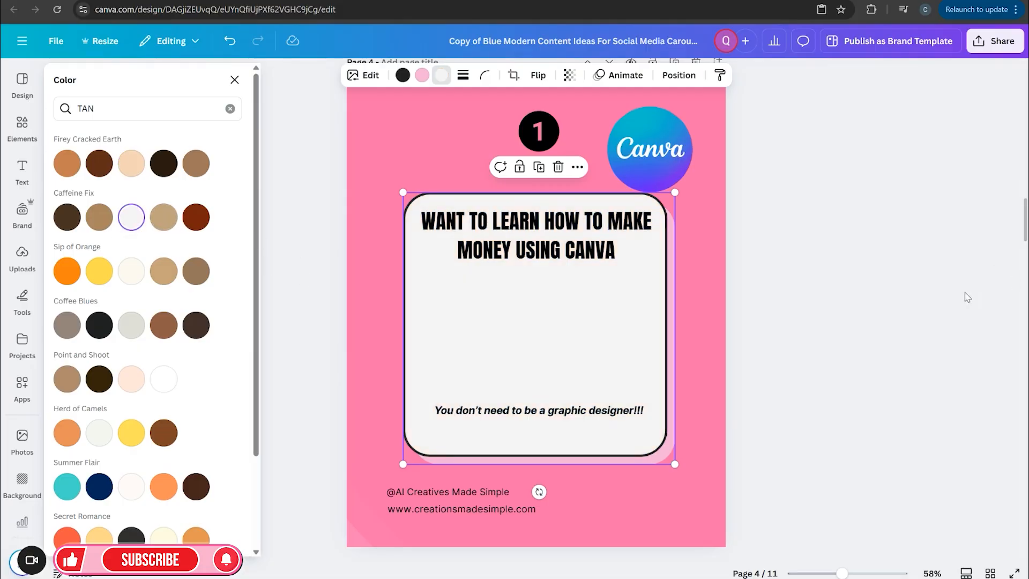
pyautogui.click(261, 235)
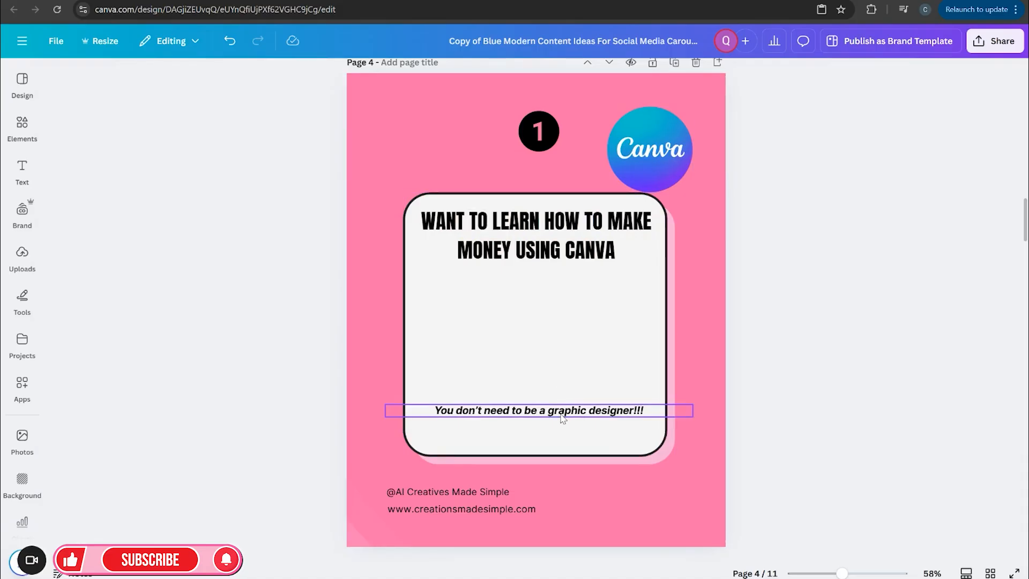
# Step: Duplicate the graphic designer line, place the copy below the heading, and remove its italic and bold formatting
pyautogui.click(546, 260)
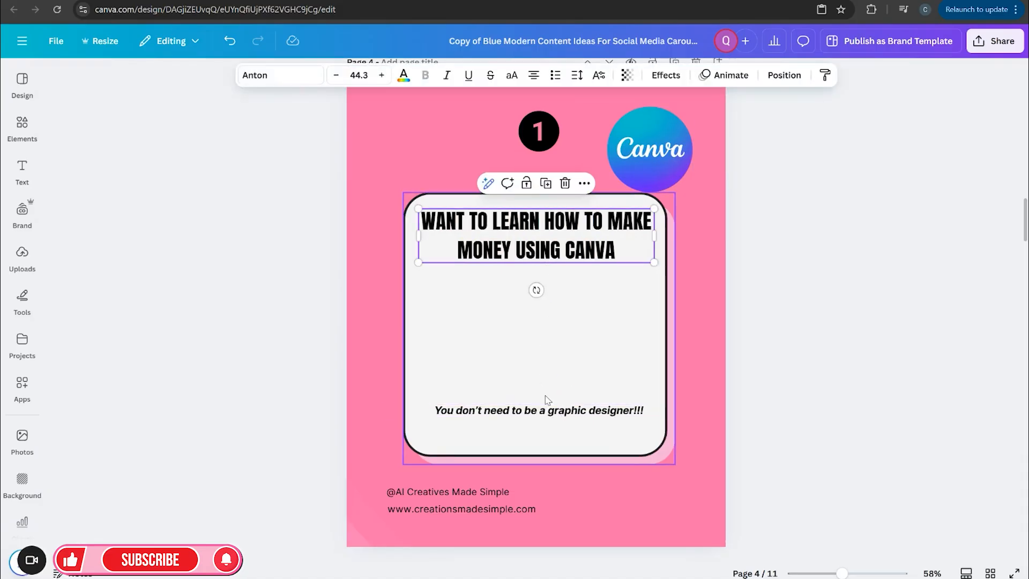
pyautogui.click(546, 409)
pyautogui.click(548, 379)
pyautogui.moveTo(552, 448); pyautogui.dragTo(556, 326)
pyautogui.click(446, 75)
pyautogui.click(424, 75)
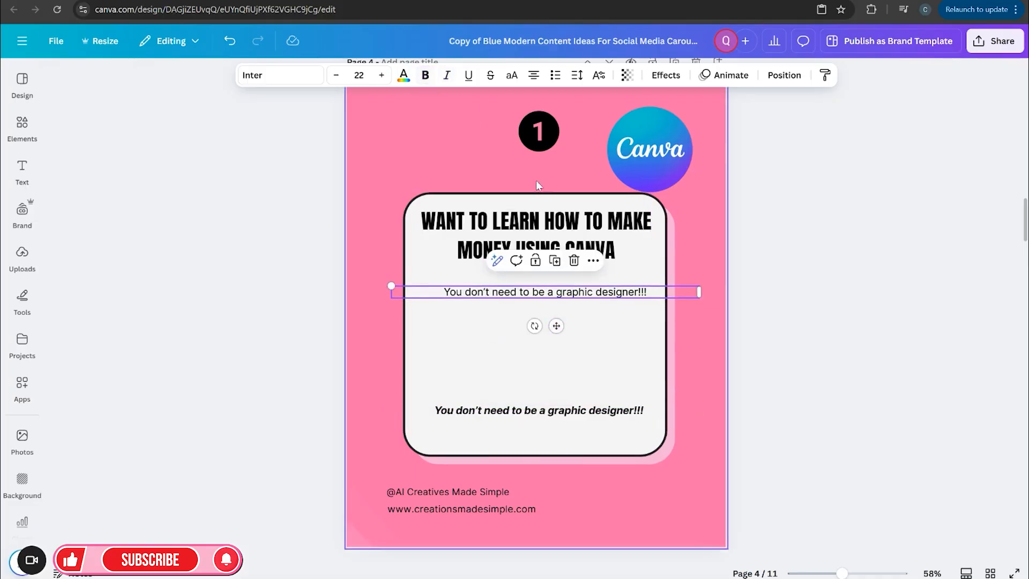
# Step: Replace the copied line with the Slide 5 CTA text from ChatGPT, without its visual note, and shrink it to size 17 centered in the box
pyautogui.click(655, 294)
pyautogui.moveTo(646, 292); pyautogui.dragTo(442, 291)
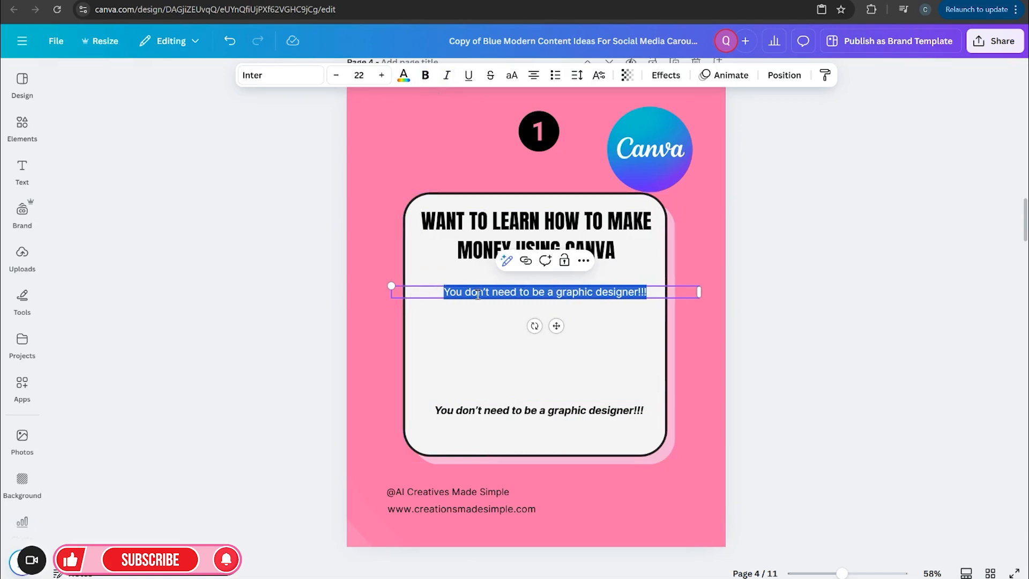
pyautogui.press('BackSpace')
pyautogui.click(538, 0)
pyautogui.scroll(-8, 652, 279)
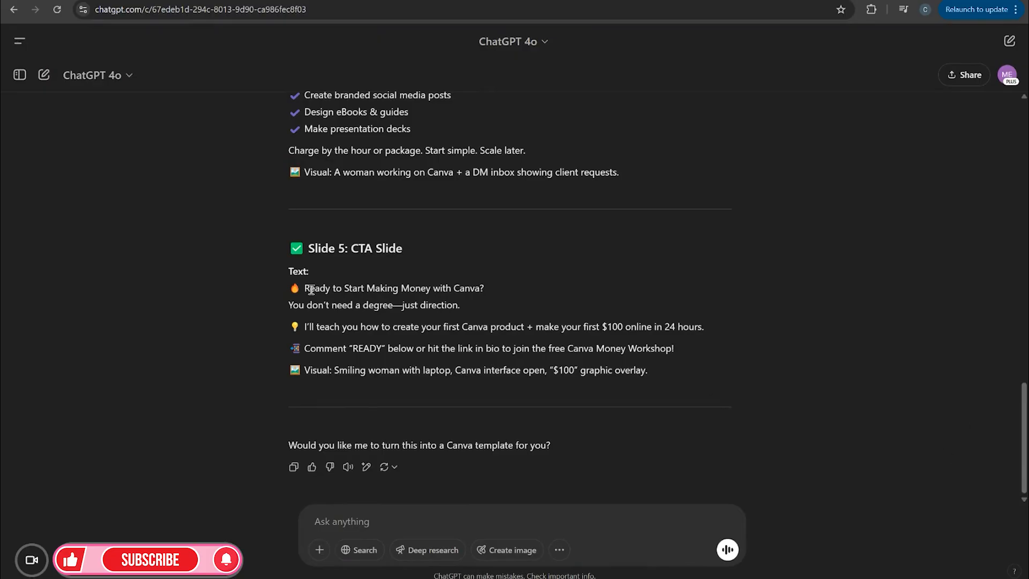
pyautogui.moveTo(320, 289); pyautogui.dragTo(653, 374)
pyautogui.rightClick(600, 357)
pyautogui.click(634, 371)
pyautogui.click(326, 309)
pyautogui.moveTo(310, 287); pyautogui.dragTo(674, 344)
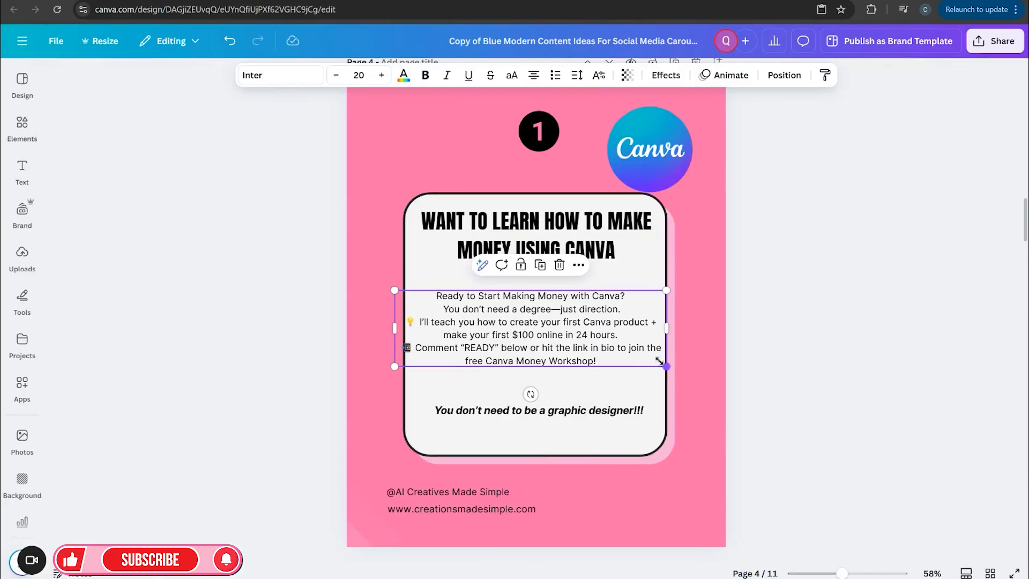
pyautogui.moveTo(659, 361); pyautogui.dragTo(624, 354)
pyautogui.moveTo(530, 338); pyautogui.dragTo(554, 345)
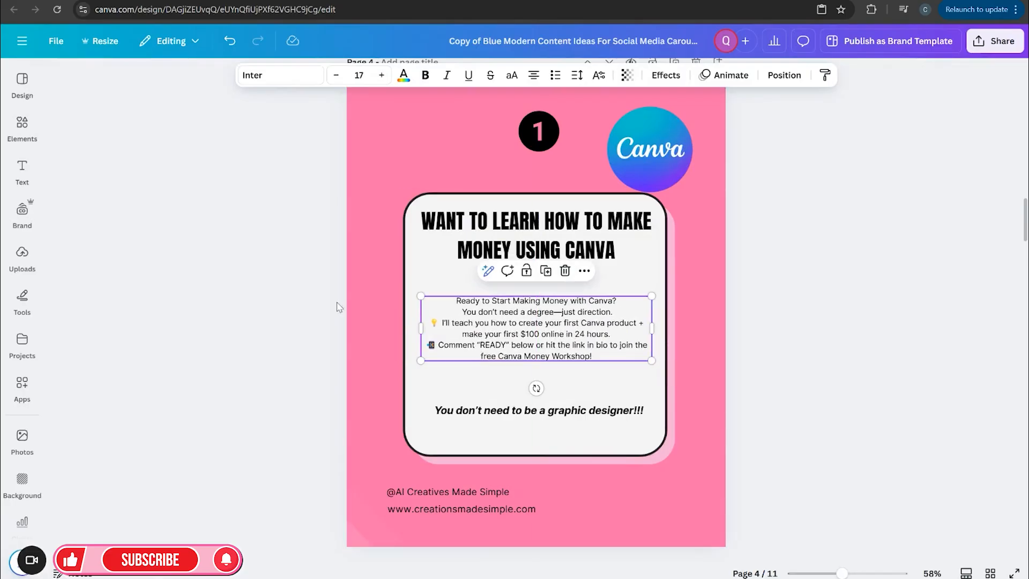
# Step: Remove the light bulb and phone emojis from the CTA text and separate its three parts with blank lines
pyautogui.doubleClick(436, 323)
pyautogui.tripleClick(437, 323)
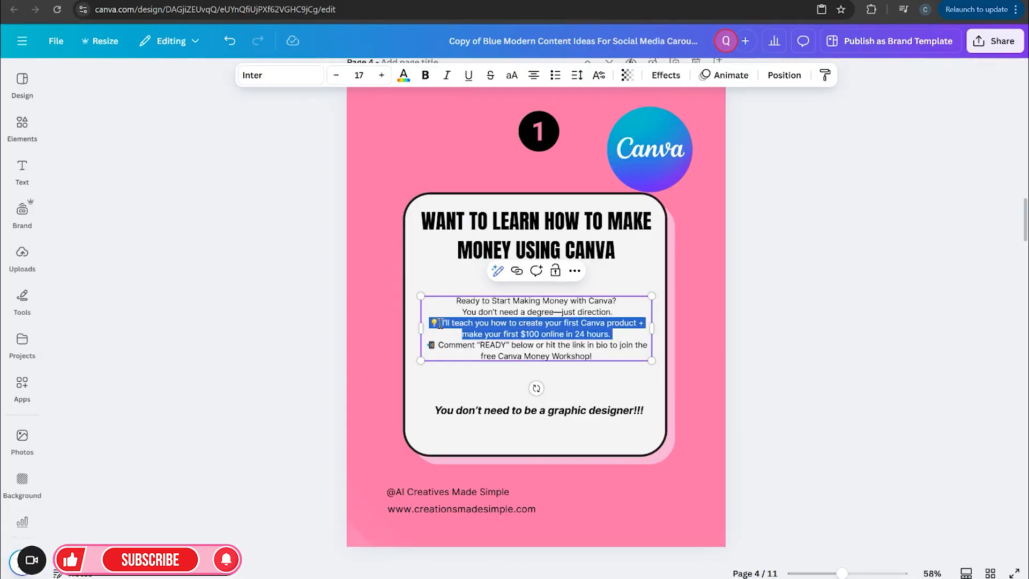
pyautogui.click(440, 324)
pyautogui.press('BackSpace')
pyautogui.press('BackSpace')
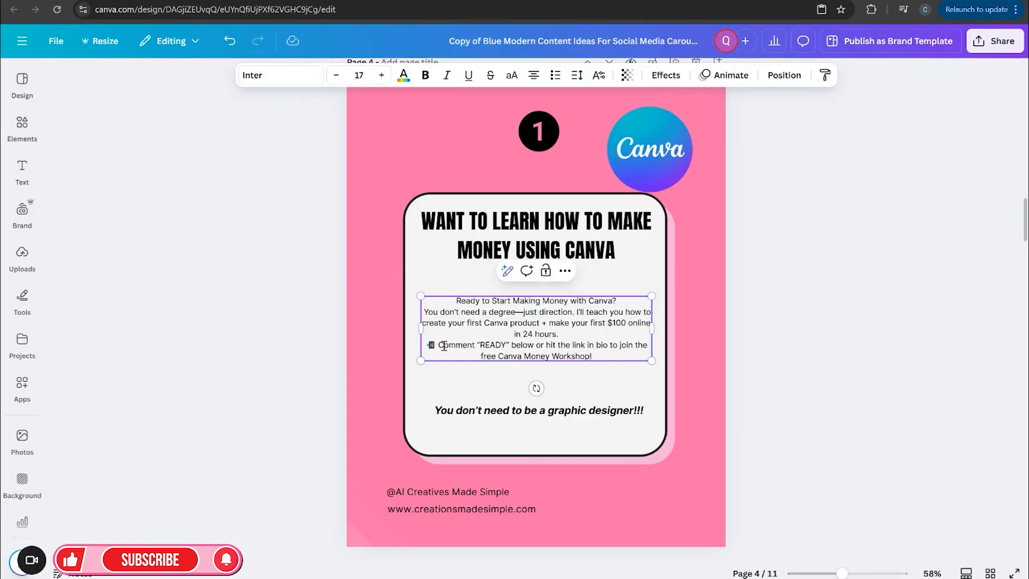
pyautogui.press('Return')
pyautogui.click(436, 346)
pyautogui.press('BackSpace')
pyautogui.press('Return')
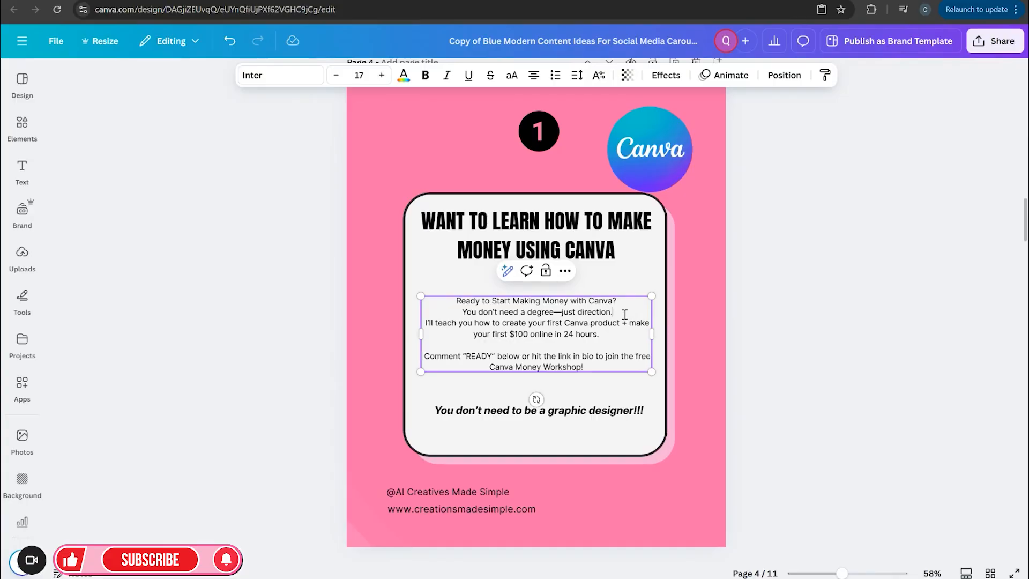
pyautogui.press('Return')
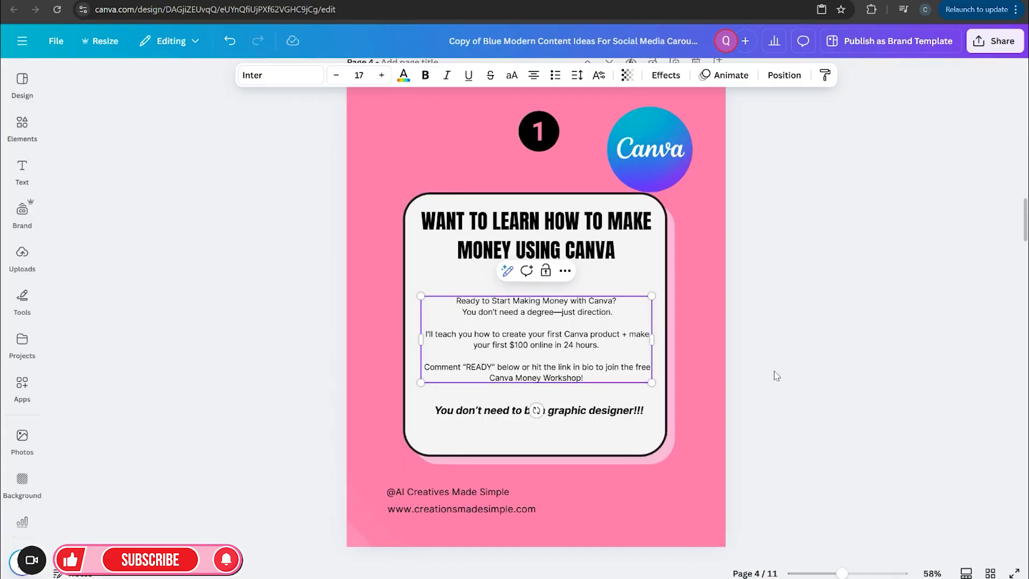
# Step: Shrink the CTA text to size 16 and move it up closer to the heading
pyautogui.click(750, 373)
pyautogui.click(527, 317)
pyautogui.moveTo(654, 300); pyautogui.dragTo(650, 291)
pyautogui.moveTo(650, 381); pyautogui.dragTo(639, 367)
pyautogui.moveTo(587, 344); pyautogui.dragTo(588, 334)
# Step: Copy the sentence starting with Comment "READY" and delete it from the CTA text
pyautogui.click(519, 342)
pyautogui.moveTo(424, 349); pyautogui.dragTo(575, 358)
pyautogui.rightClick(576, 358)
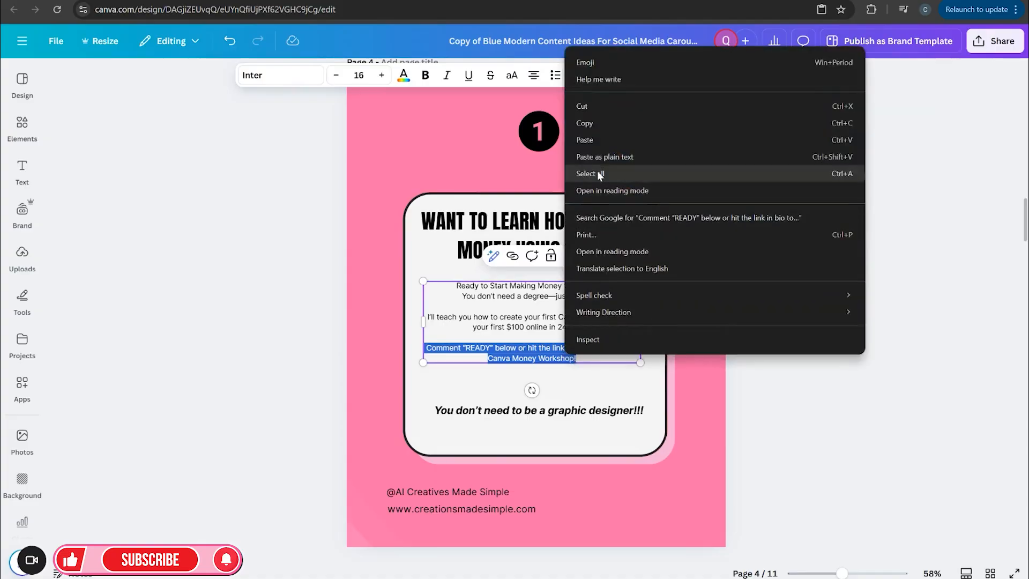
pyautogui.click(590, 125)
pyautogui.press('BackSpace')
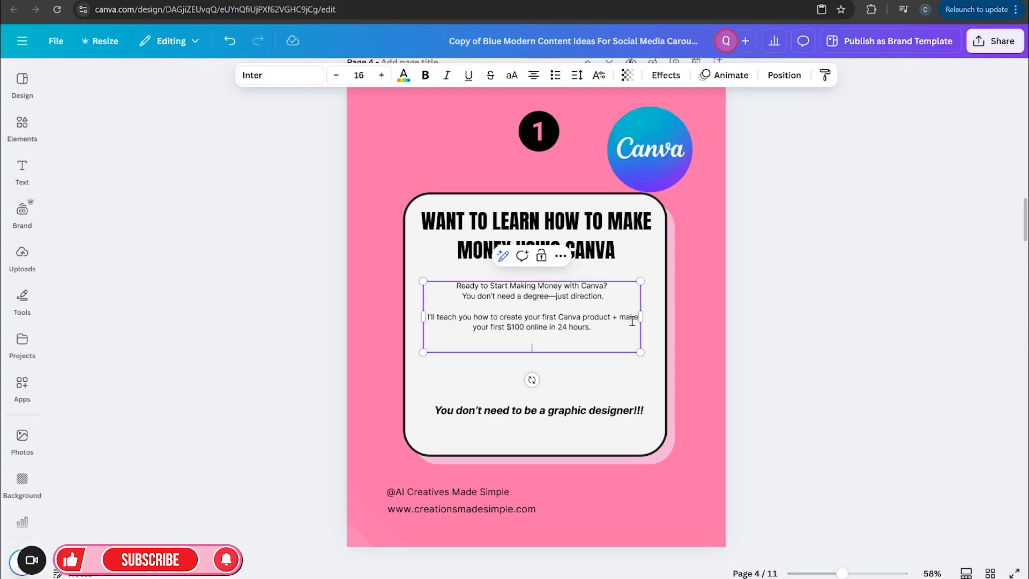
# Step: Nudge the CTA text up, paste the Comment "READY" sentence as separate text, and place it beneath the CTA text in the box
pyautogui.click(606, 377)
pyautogui.moveTo(557, 332); pyautogui.dragTo(571, 312)
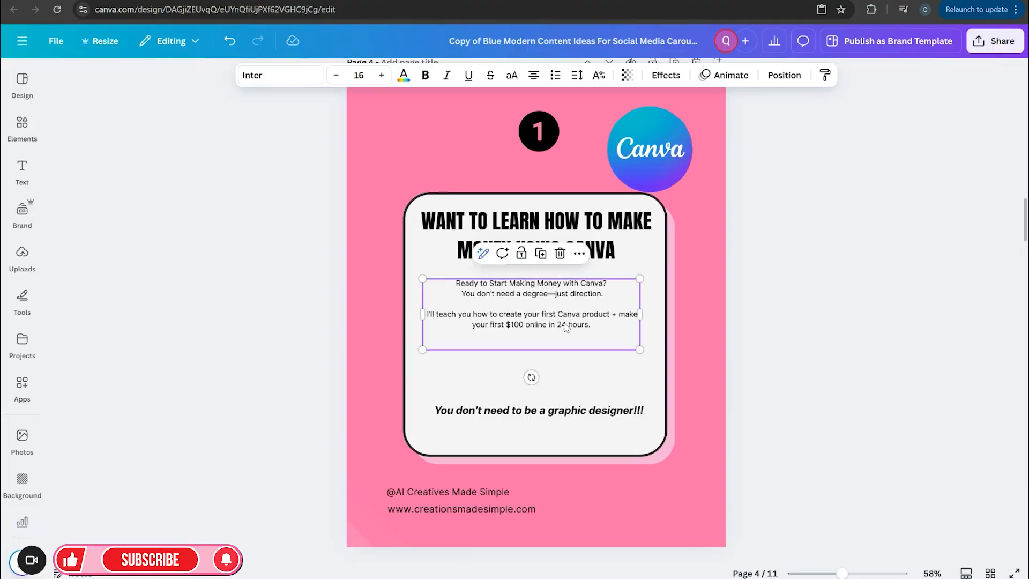
pyautogui.rightClick(484, 366)
pyautogui.click(527, 295)
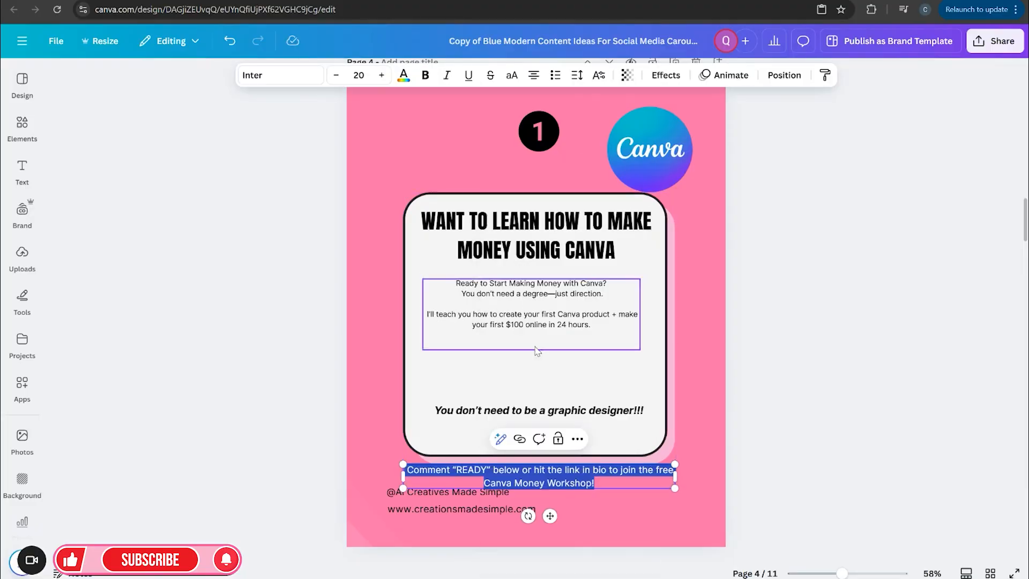
pyautogui.click(535, 478)
pyautogui.moveTo(549, 515); pyautogui.dragTo(561, 400)
# Step: Try to get heading-style text by copying the word "LEARN" from the heading and pasting it on page 4, then delete the pasted text
pyautogui.doubleClick(475, 359)
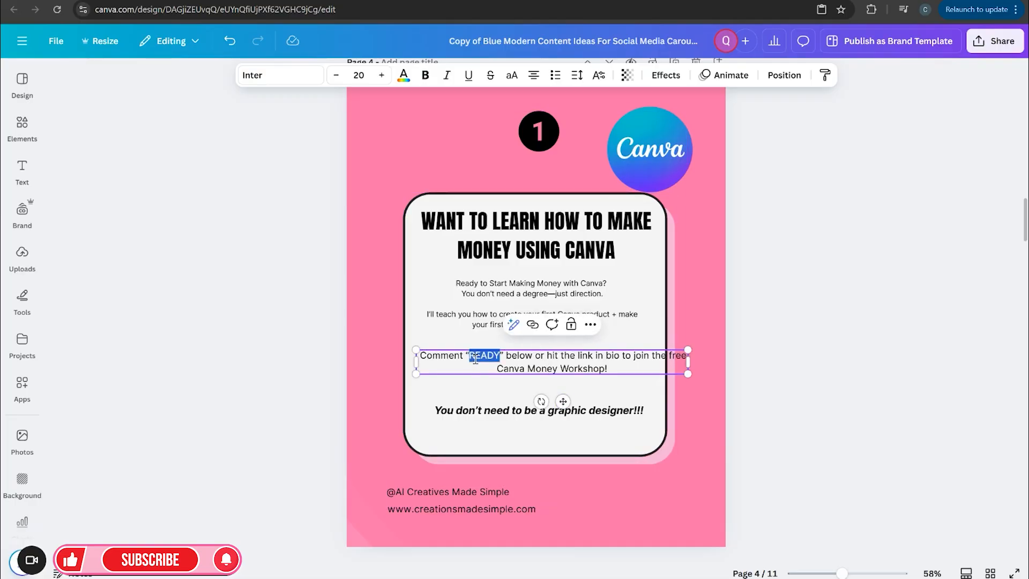
pyautogui.click(511, 244)
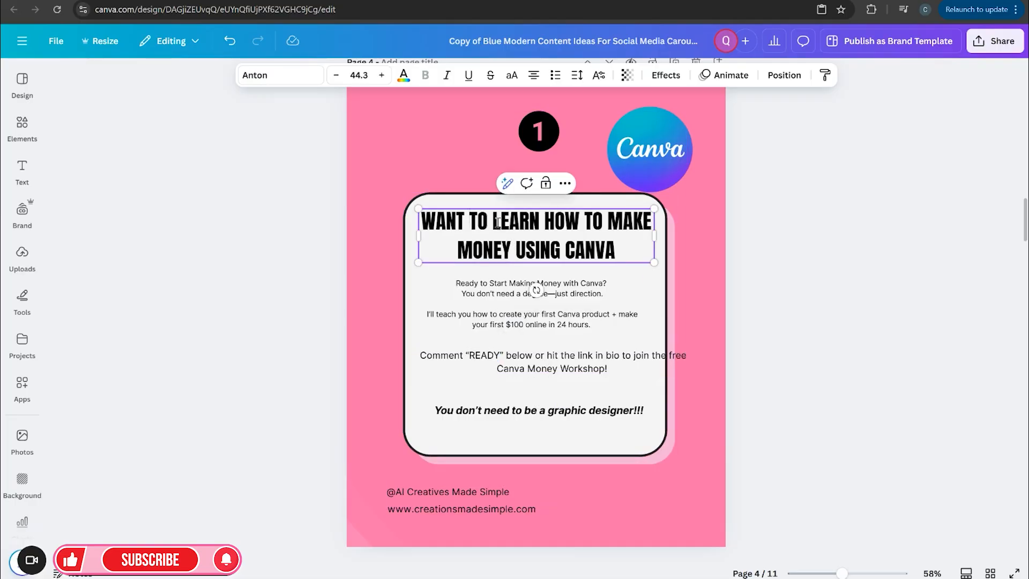
pyautogui.doubleClick(497, 221)
pyautogui.rightClick(529, 220)
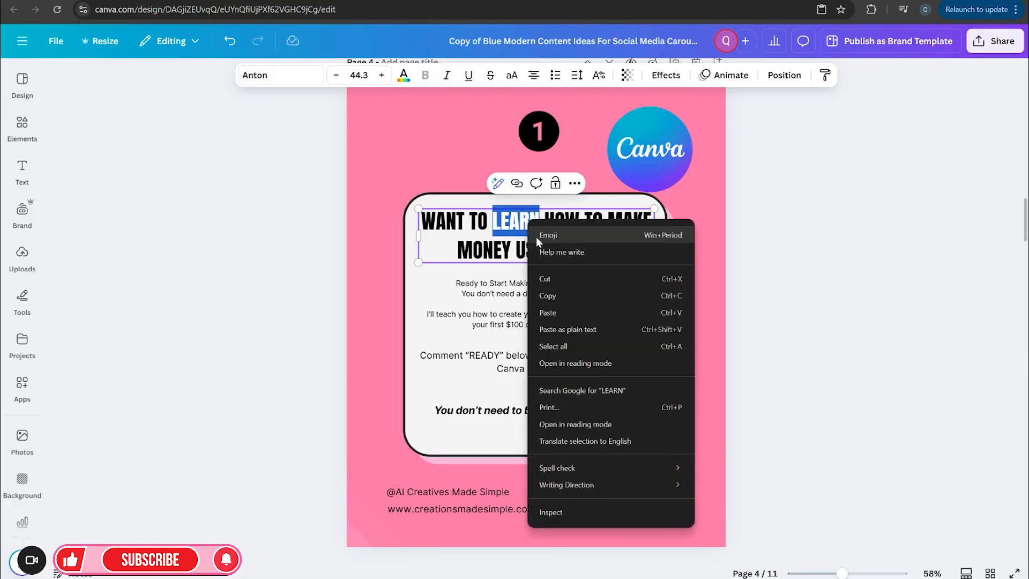
pyautogui.click(548, 294)
pyautogui.rightClick(474, 432)
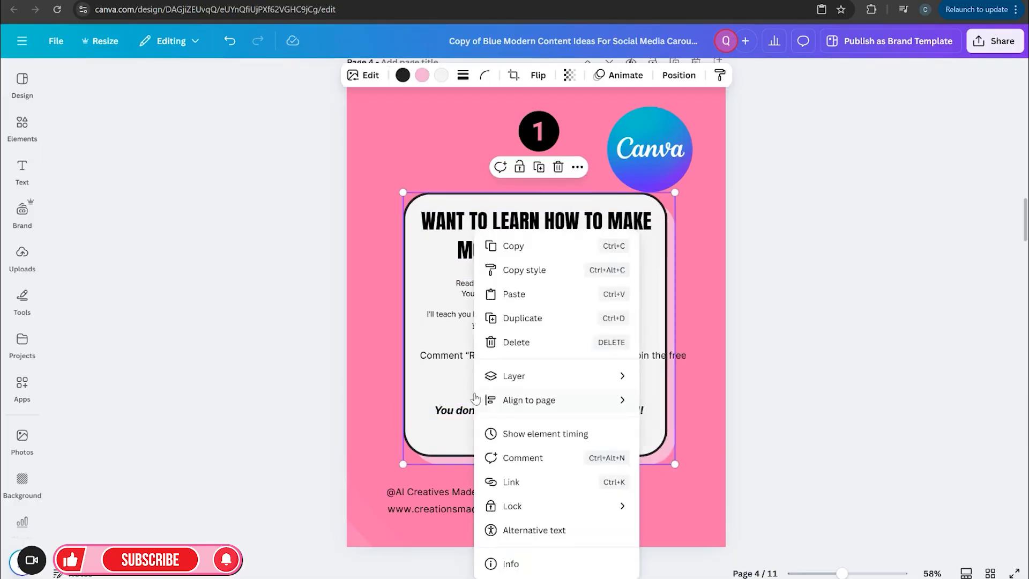
pyautogui.click(514, 294)
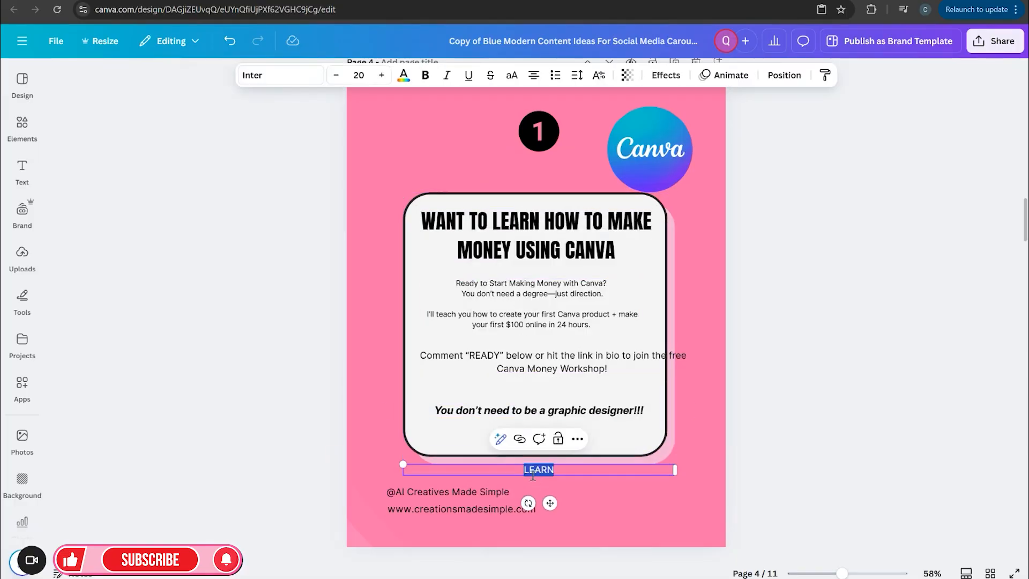
pyautogui.click(712, 490)
pyautogui.click(555, 466)
pyautogui.click(568, 439)
# Step: Duplicate the heading, move the copy onto the comment sentence, and replace its text with "READY"
pyautogui.click(513, 213)
pyautogui.click(544, 183)
pyautogui.moveTo(531, 260); pyautogui.dragTo(515, 390)
pyautogui.doubleClick(516, 390)
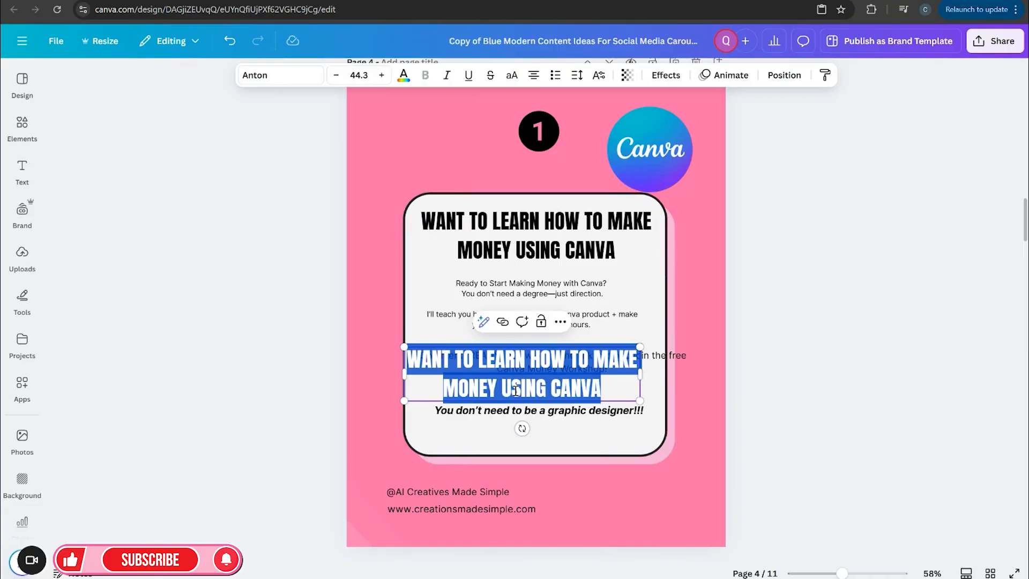
pyautogui.write('READY')
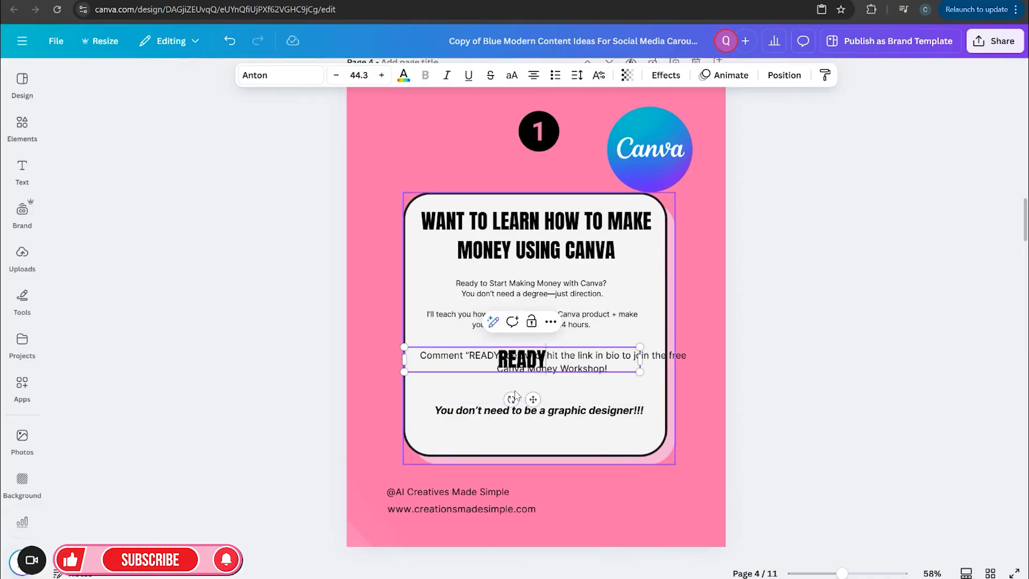
pyautogui.click(786, 365)
# Step: Delete the graphic designer line and move the large "READY" text to the box's left edge beside the comment sentence
pyautogui.click(614, 410)
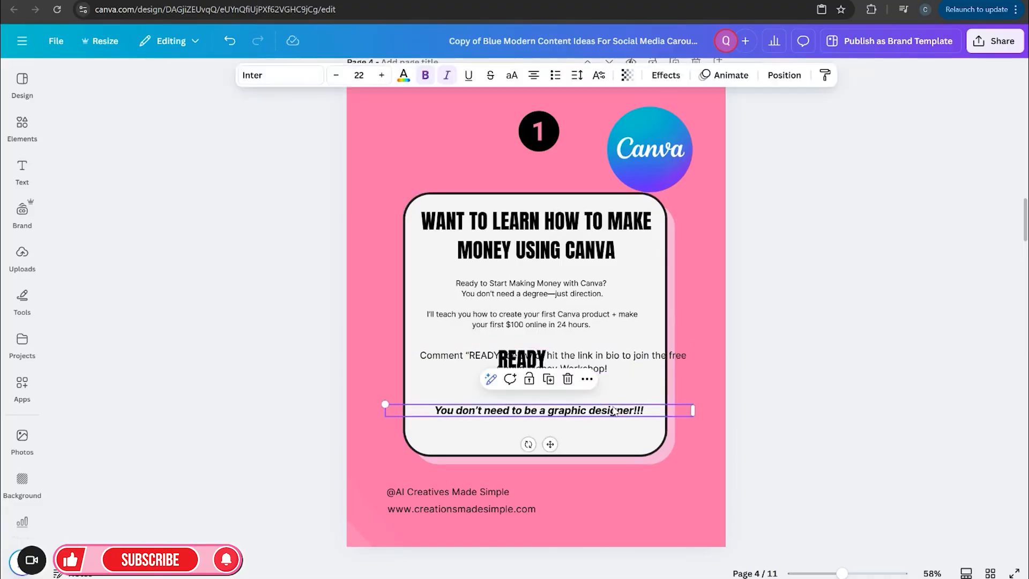
pyautogui.click(569, 379)
pyautogui.moveTo(543, 369); pyautogui.dragTo(510, 370)
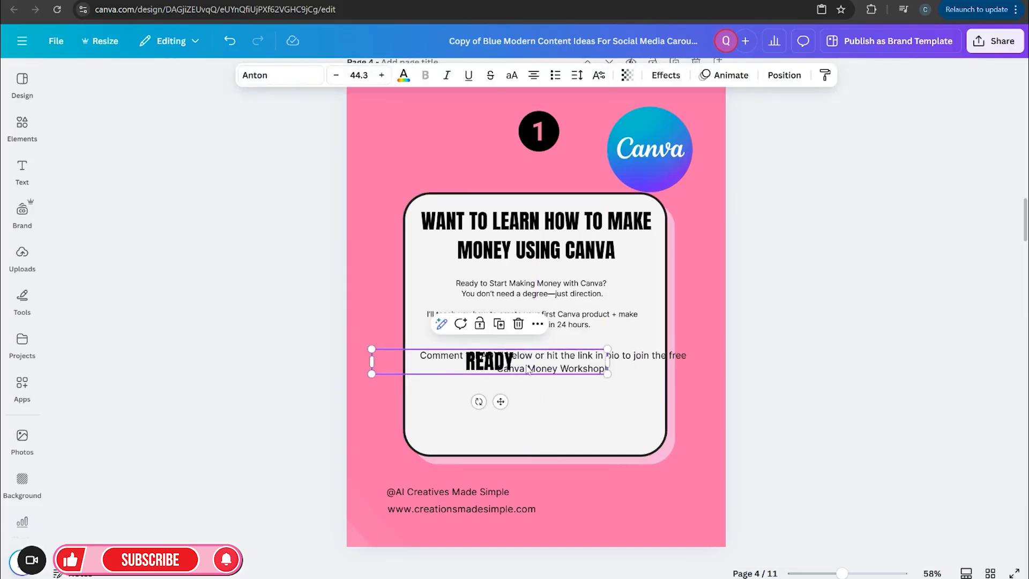
pyautogui.moveTo(615, 360); pyautogui.dragTo(434, 361)
# Step: Break the comment sentence after "READY" and replace that quoted word with the large READY text placed beside "Comment"
pyautogui.click(492, 356)
pyautogui.click(507, 356)
pyautogui.click(508, 355)
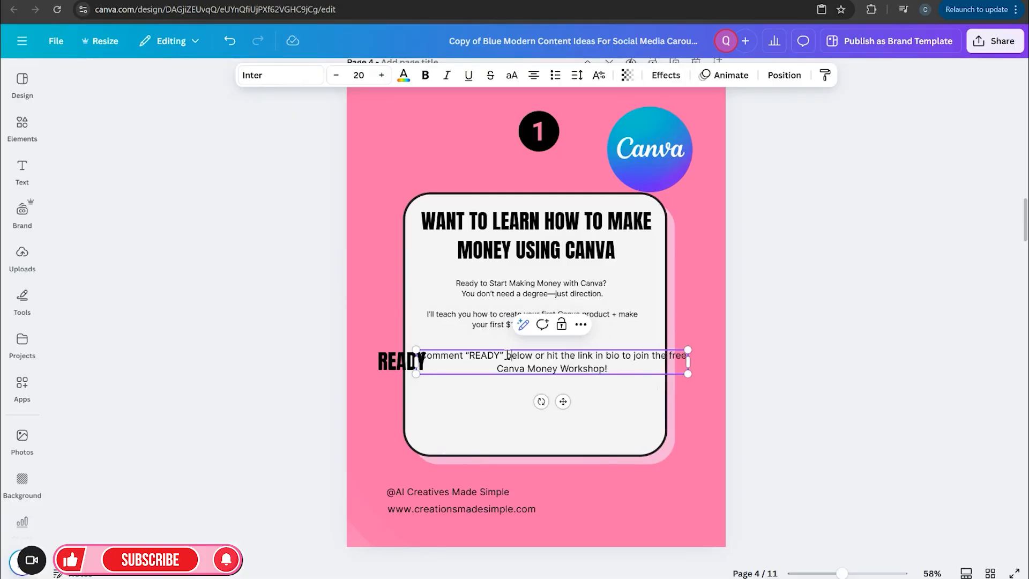
pyautogui.press('Return')
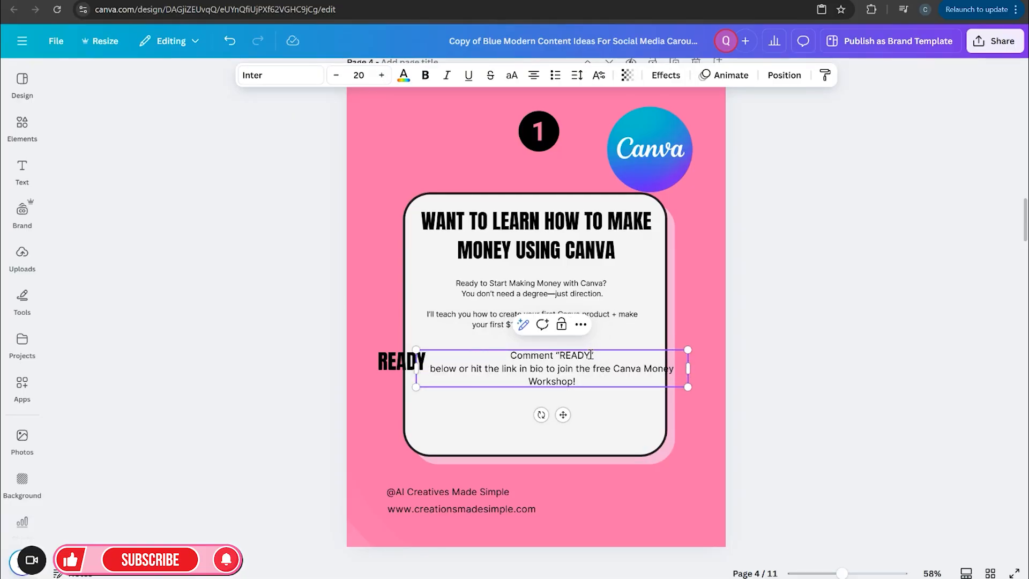
pyautogui.press('BackSpace')
pyautogui.moveTo(399, 360); pyautogui.dragTo(605, 357)
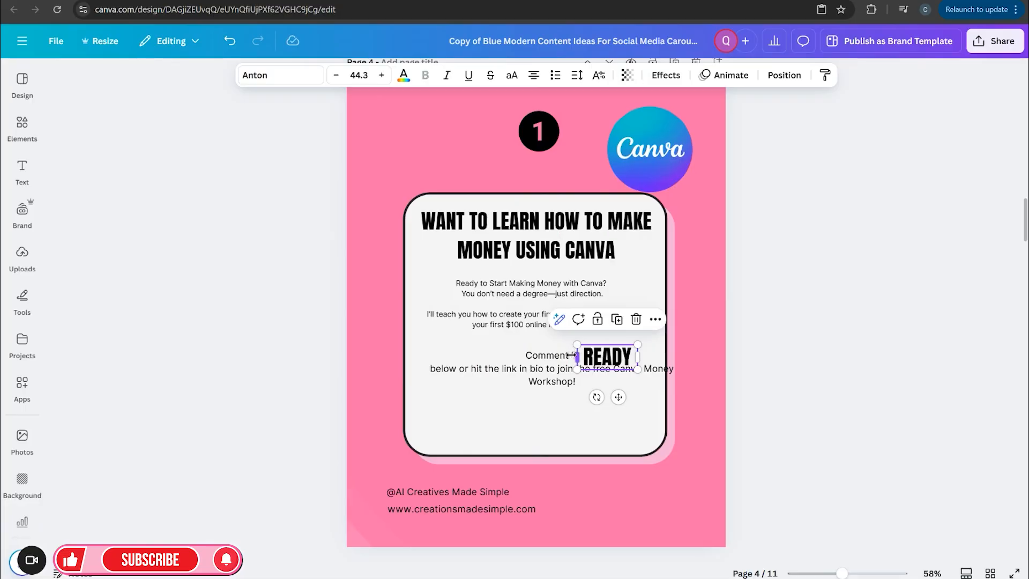
pyautogui.click(571, 355)
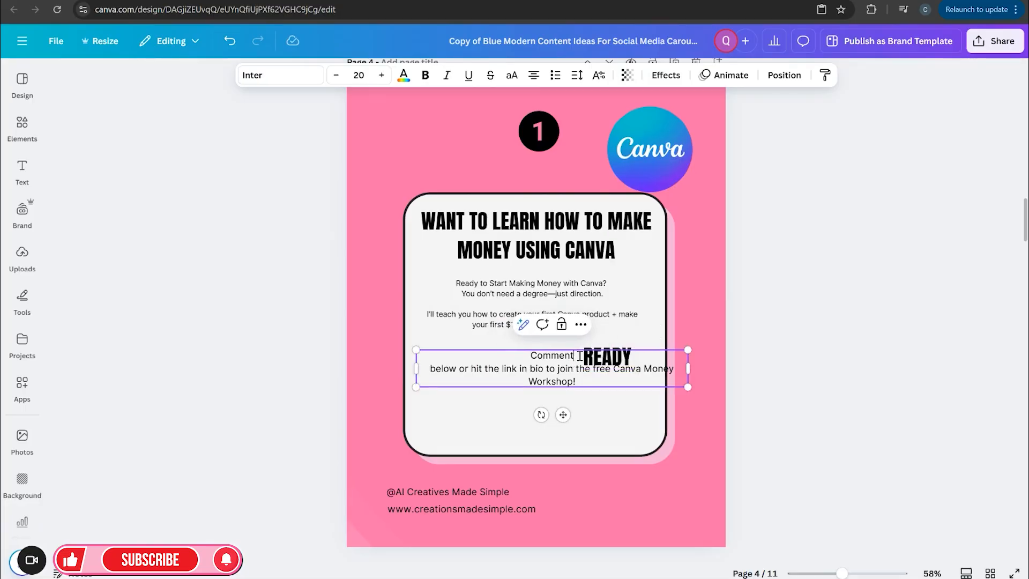
# Step: Shift the comment sentence and the large READY text left so they sit closer to the centre of the box
pyautogui.click(886, 374)
pyautogui.moveTo(606, 355); pyautogui.dragTo(527, 366)
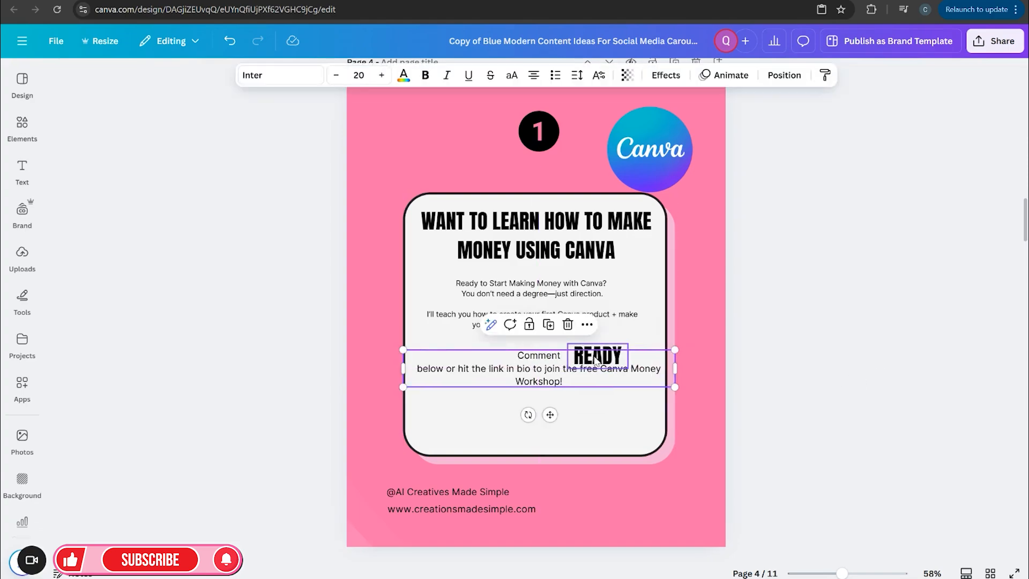
pyautogui.moveTo(598, 362); pyautogui.dragTo(590, 362)
pyautogui.moveTo(667, 375); pyautogui.dragTo(542, 374)
pyautogui.click(797, 416)
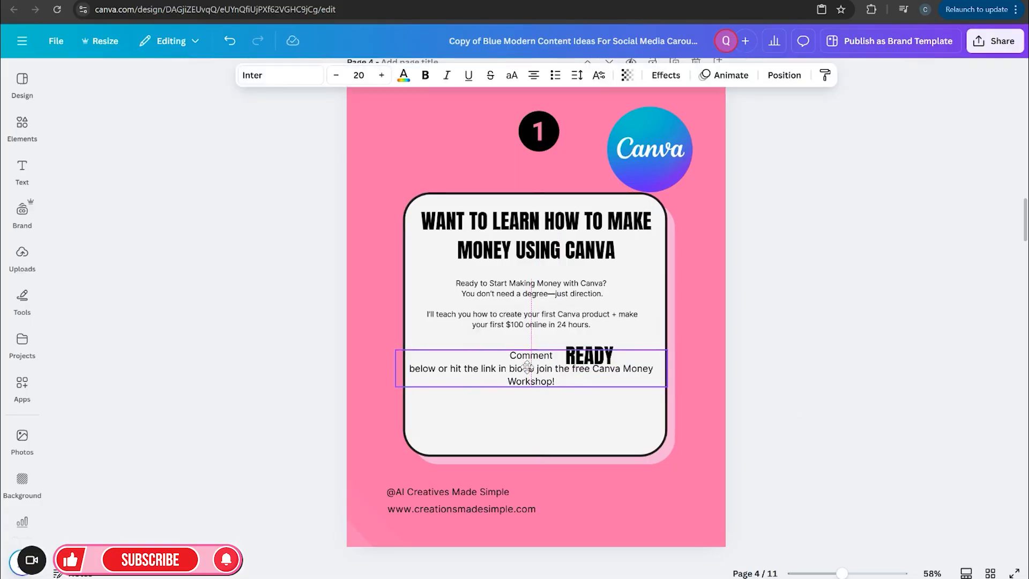
pyautogui.moveTo(604, 359); pyautogui.dragTo(630, 380)
# Step: Insert blank lines after "Comment" in the sentence and move the large READY text directly beside the word
pyautogui.click(552, 356)
pyautogui.press('Return')
pyautogui.press('Return')
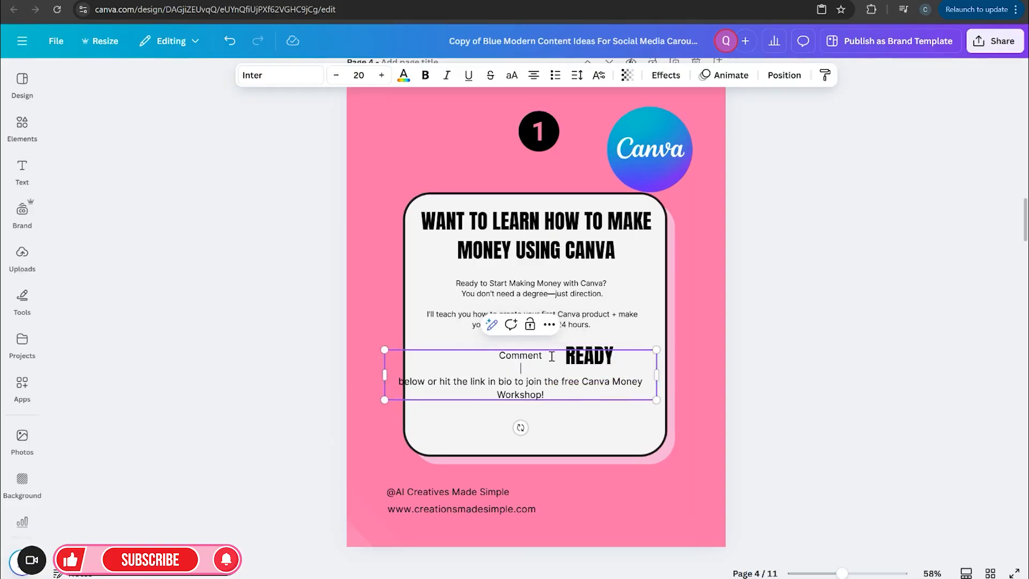
pyautogui.click(589, 355)
pyautogui.moveTo(589, 355); pyautogui.dragTo(576, 355)
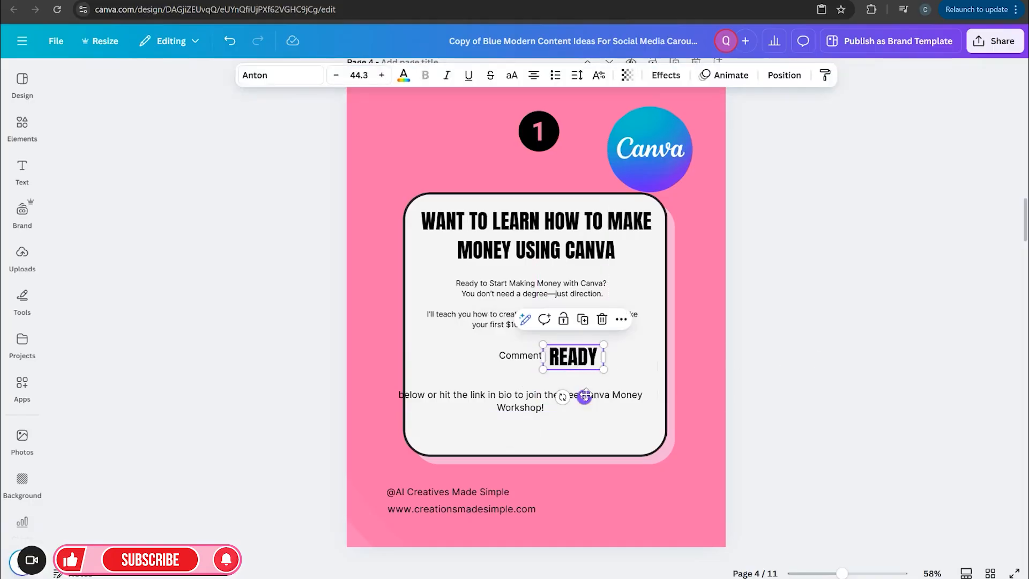
# Step: Copy the "below or hit the link in bio to join the free Canva Money Workshop!" text and remove it from the sentence
pyautogui.click(513, 399)
pyautogui.moveTo(398, 395); pyautogui.dragTo(538, 403)
pyautogui.rightClick(525, 399)
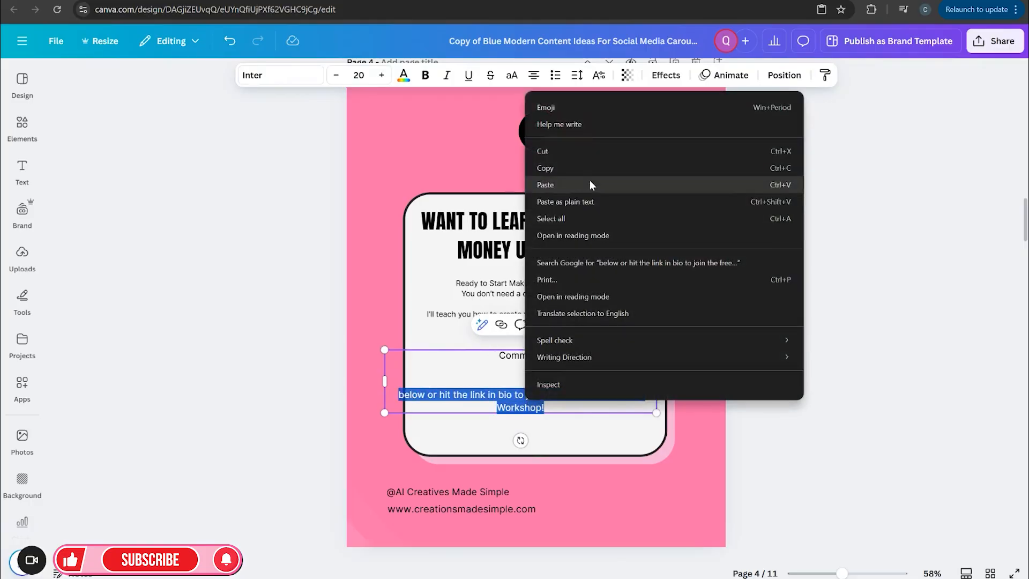
pyautogui.click(585, 168)
pyautogui.press('BackSpace')
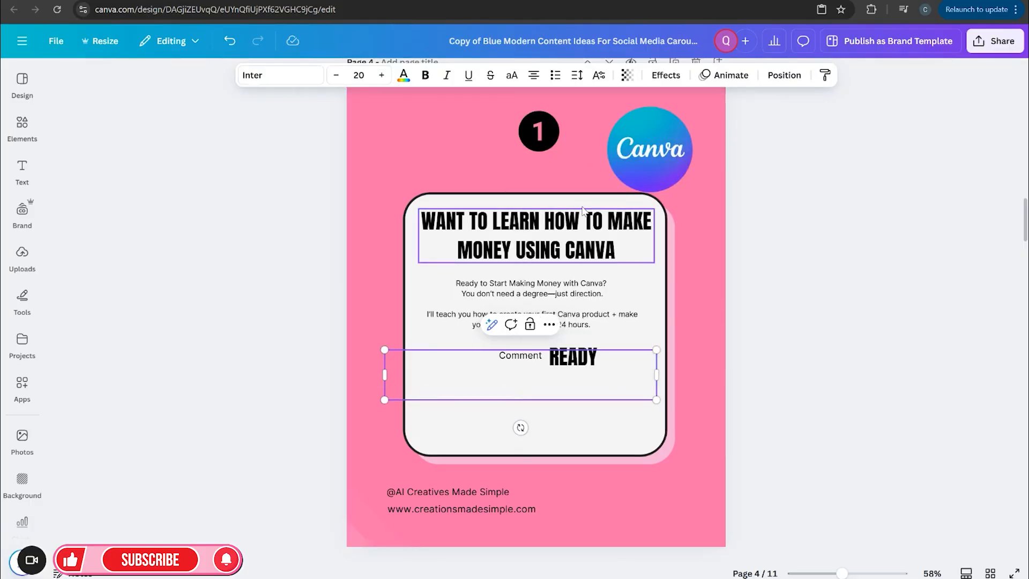
# Step: Narrow the "Comment" text box, scale its text to size 21.8, and align the word immediately before READY
pyautogui.moveTo(656, 399); pyautogui.dragTo(478, 367)
pyautogui.moveTo(384, 349); pyautogui.dragTo(259, 316)
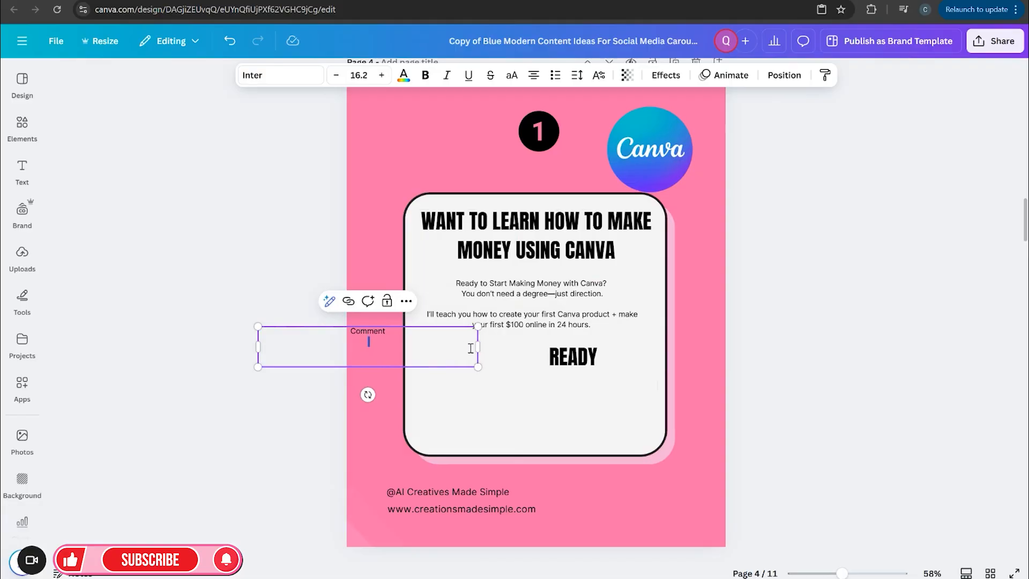
pyautogui.moveTo(480, 345); pyautogui.dragTo(385, 346)
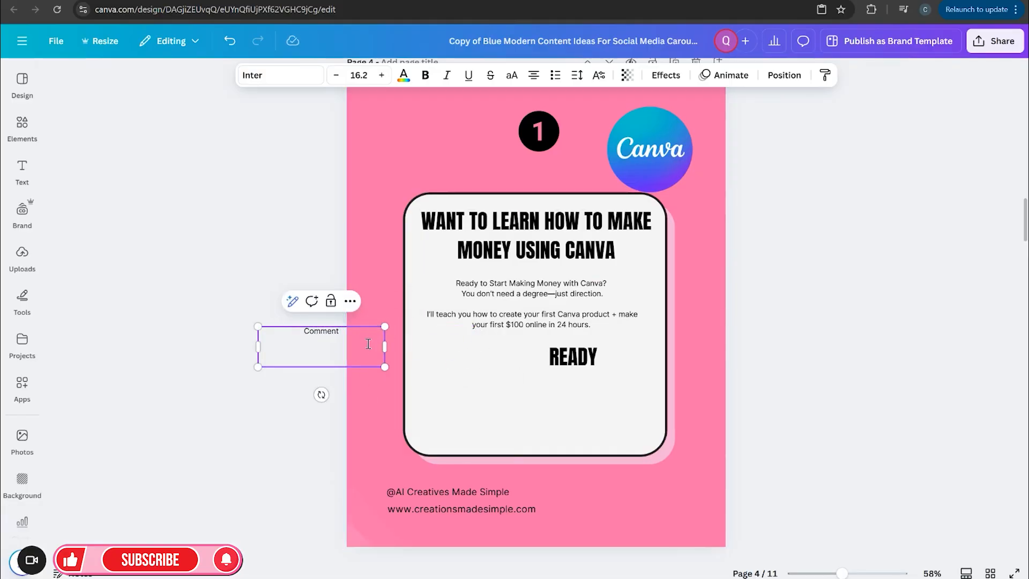
pyautogui.click(384, 371)
pyautogui.click(349, 348)
pyautogui.moveTo(349, 348); pyautogui.dragTo(609, 327)
pyautogui.moveTo(529, 366); pyautogui.dragTo(514, 377)
pyautogui.moveTo(597, 363); pyautogui.dragTo(585, 352)
pyautogui.click(513, 354)
pyautogui.moveTo(513, 354); pyautogui.dragTo(523, 351)
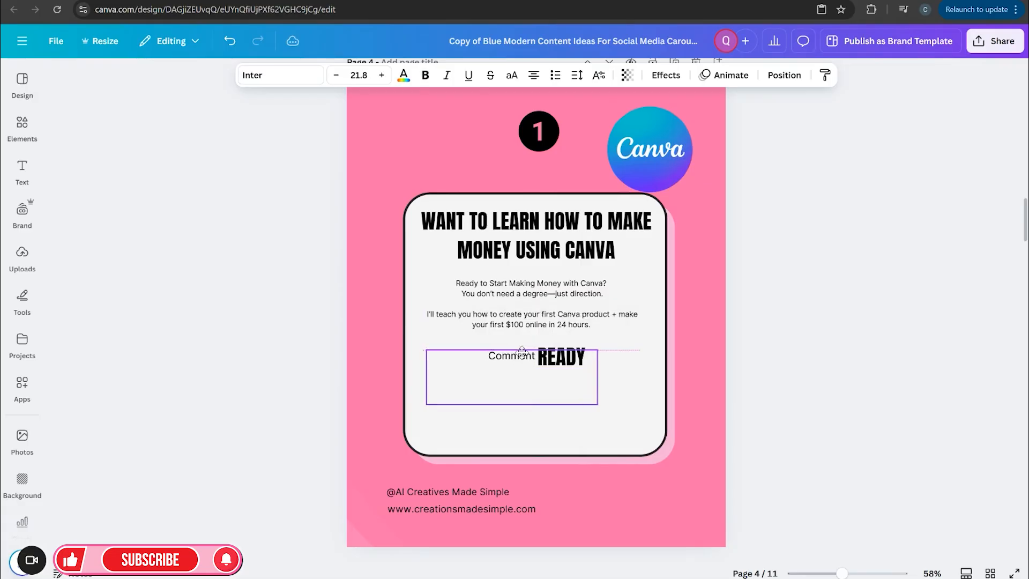
# Step: Paste the copied link-in-bio text as a separate text element and place it centred beneath the Comment READY line
pyautogui.click(631, 388)
pyautogui.click(593, 395)
pyautogui.rightClick(582, 405)
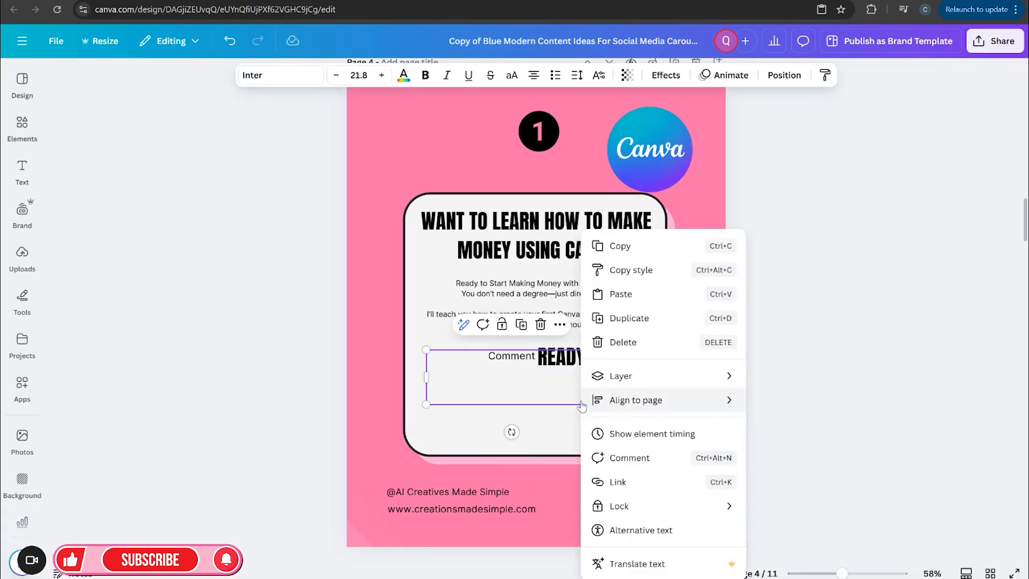
pyautogui.click(620, 294)
pyautogui.moveTo(523, 457); pyautogui.dragTo(543, 438)
# Step: Recolour the large READY text with the second pink of the Ai Creatives Made Simple brand palette
pyautogui.click(580, 354)
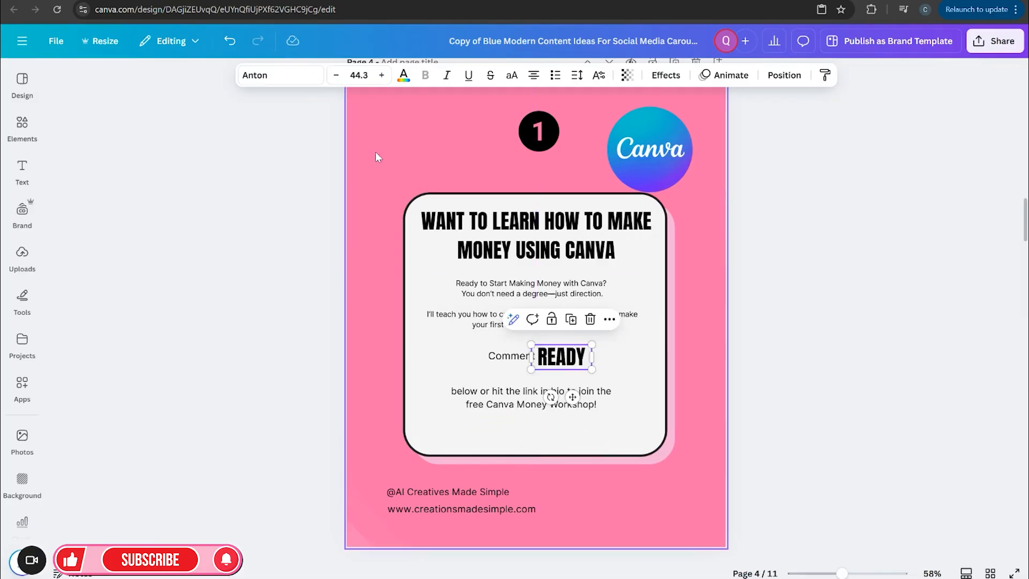
pyautogui.click(403, 75)
pyautogui.click(100, 379)
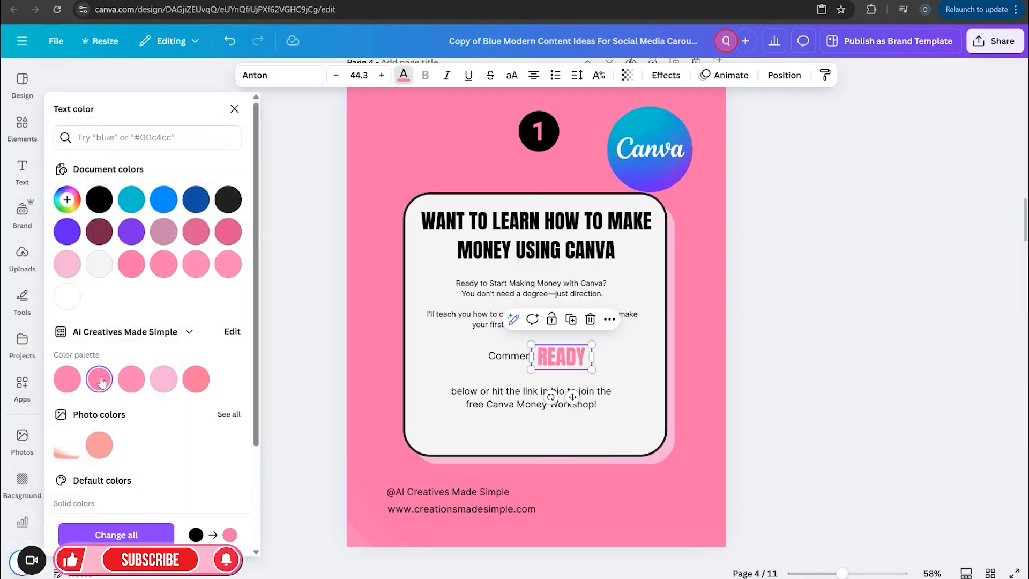
pyautogui.press('Escape')
pyautogui.press('Escape')
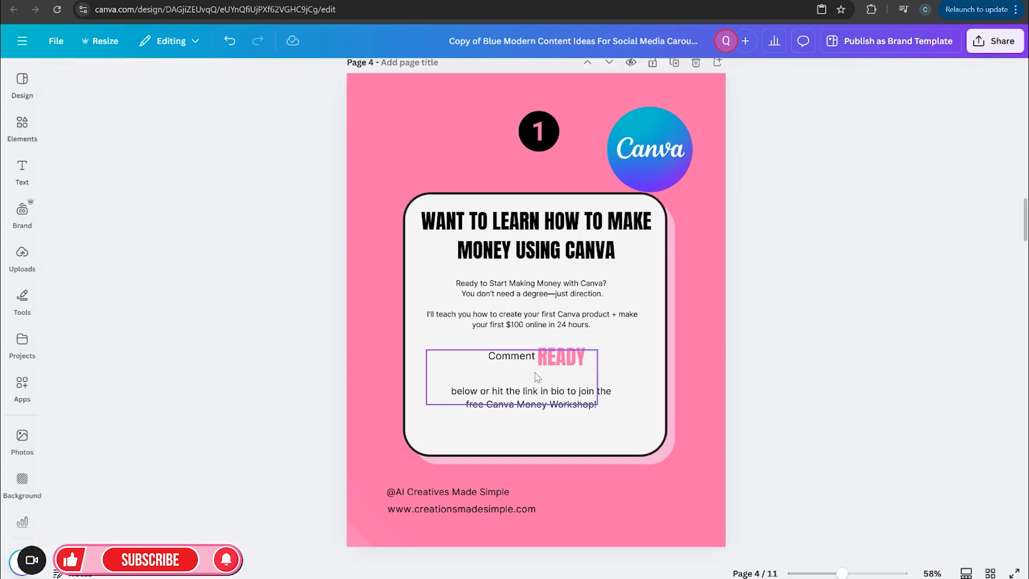
# Step: Put quotation marks around the pink READY text and widen its text box so it fits on one line
pyautogui.click(522, 370)
pyautogui.click(586, 362)
pyautogui.click(588, 360)
pyautogui.write('"')
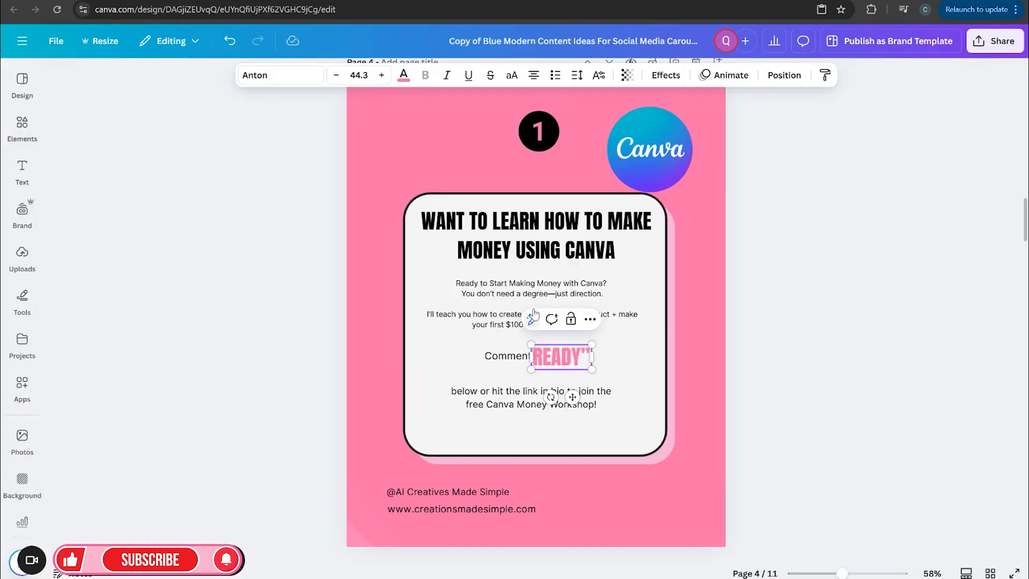
pyautogui.press('Home')
pyautogui.write('"')
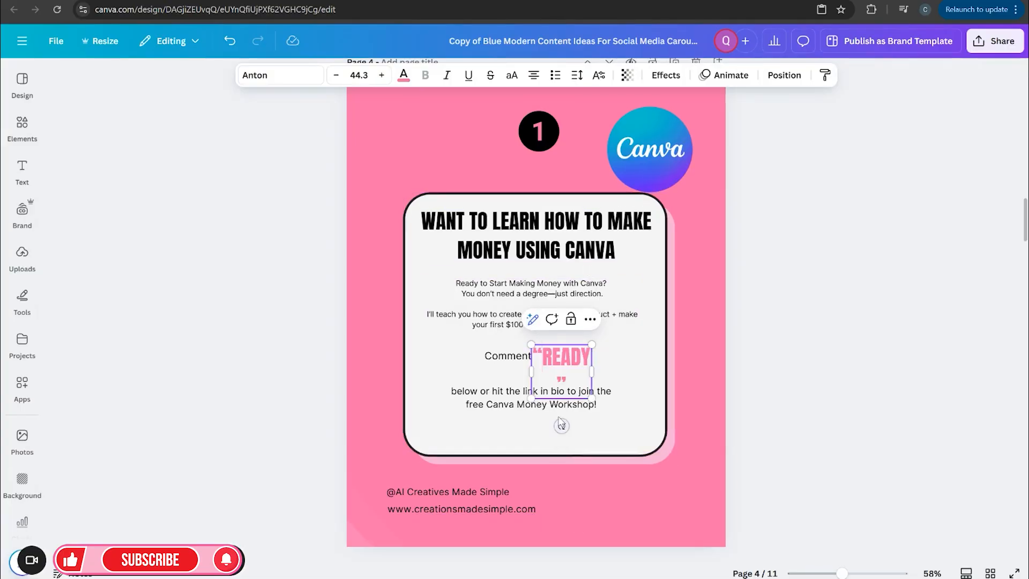
pyautogui.moveTo(592, 372); pyautogui.dragTo(606, 374)
pyautogui.click(941, 431)
# Step: Search the elements for ARROW, add a light pink down arrow beneath READY, and move the link-in-bio text below it
pyautogui.click(568, 402)
pyautogui.moveTo(568, 402); pyautogui.dragTo(567, 409)
pyautogui.click(33, 130)
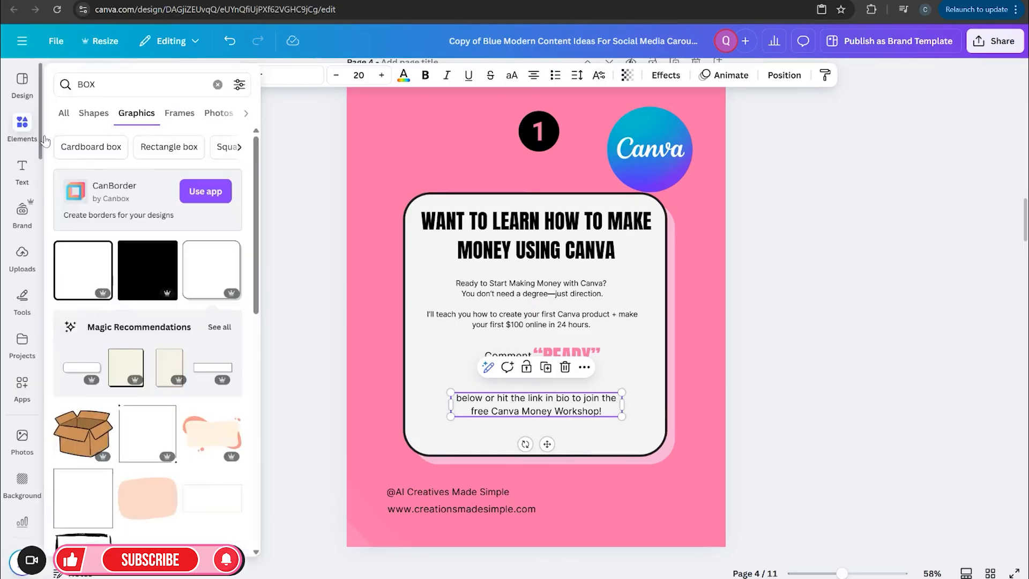
pyautogui.click(217, 84)
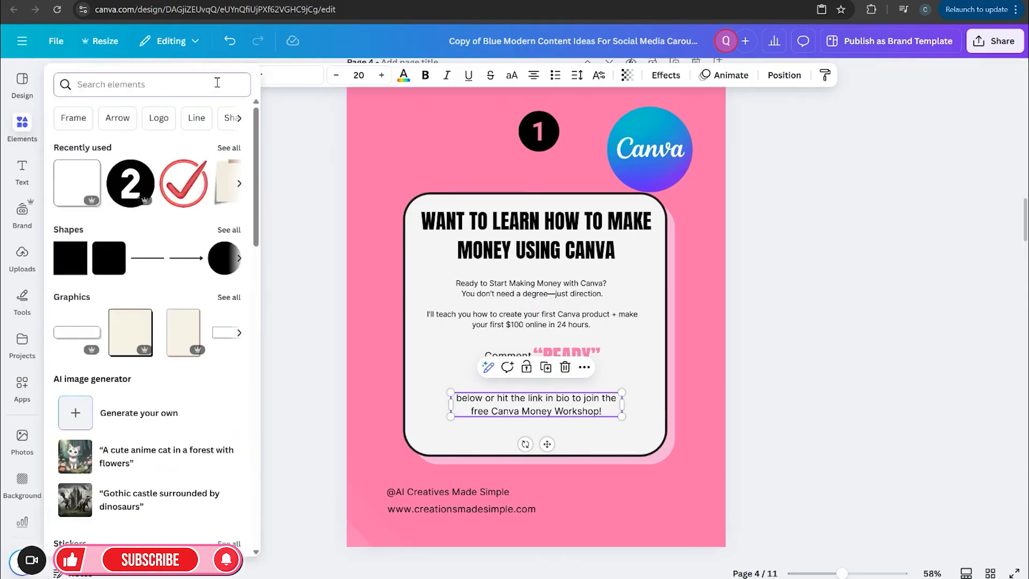
pyautogui.write('ARROW')
pyautogui.press('Return')
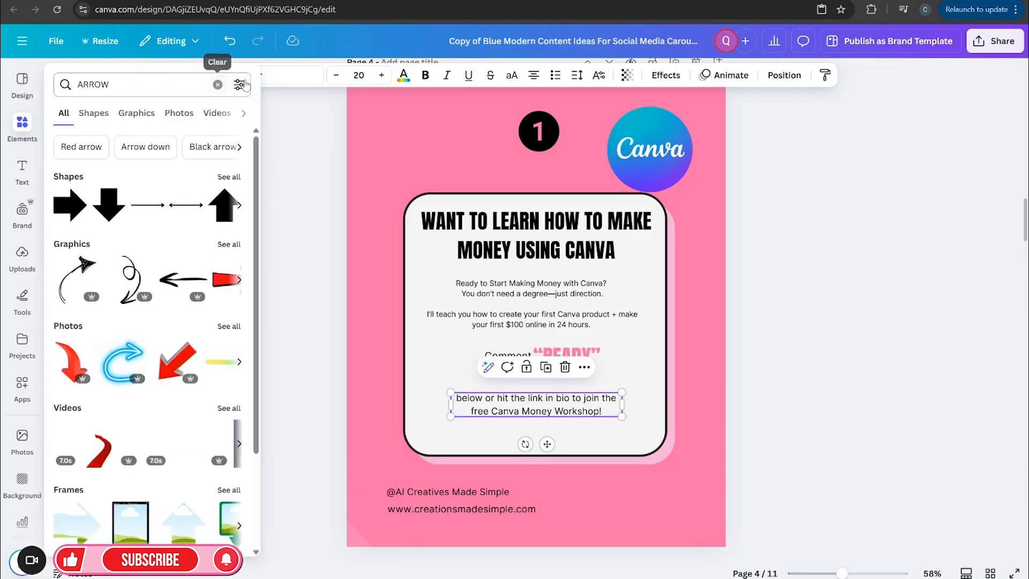
pyautogui.click(109, 205)
pyautogui.moveTo(593, 366); pyautogui.dragTo(580, 432)
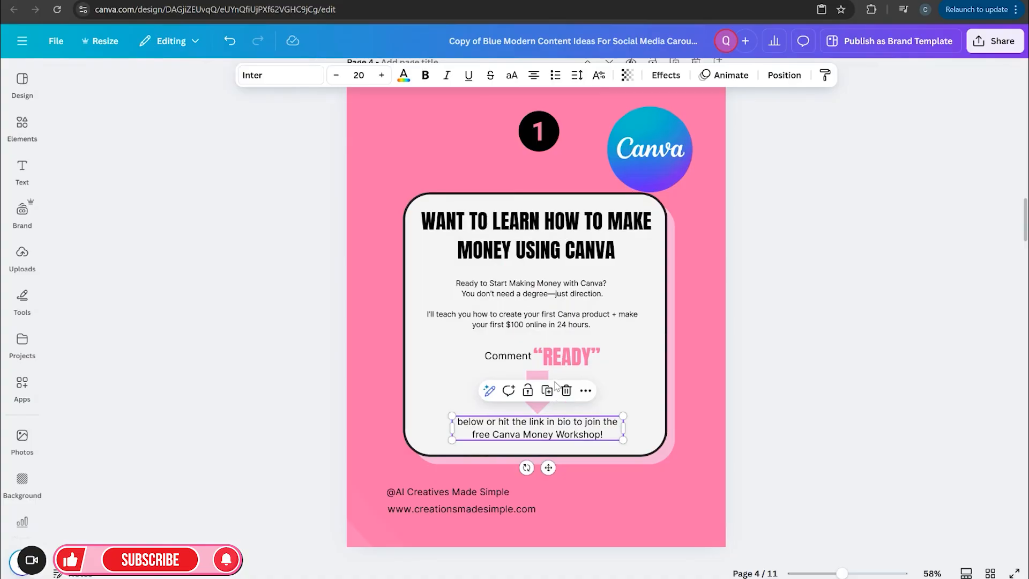
# Step: Nudge the "Comment" text slightly left to leave a gap before the quoted READY
pyautogui.click(863, 413)
pyautogui.click(517, 370)
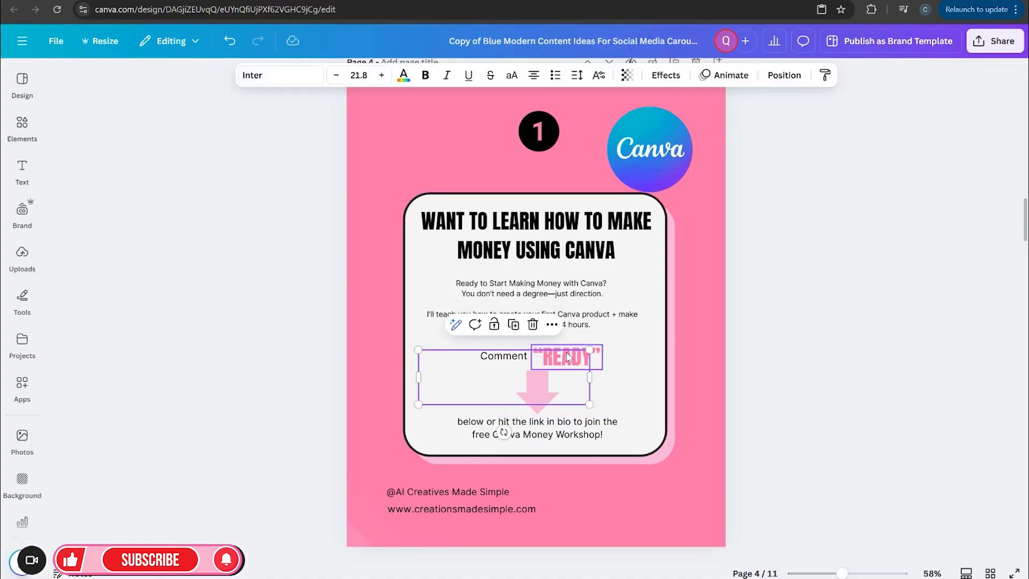
pyautogui.click(567, 357)
pyautogui.click(912, 392)
# Step: Delete the number 1 badge from page 4 and move the Canva logo up clear of the box
pyautogui.click(539, 141)
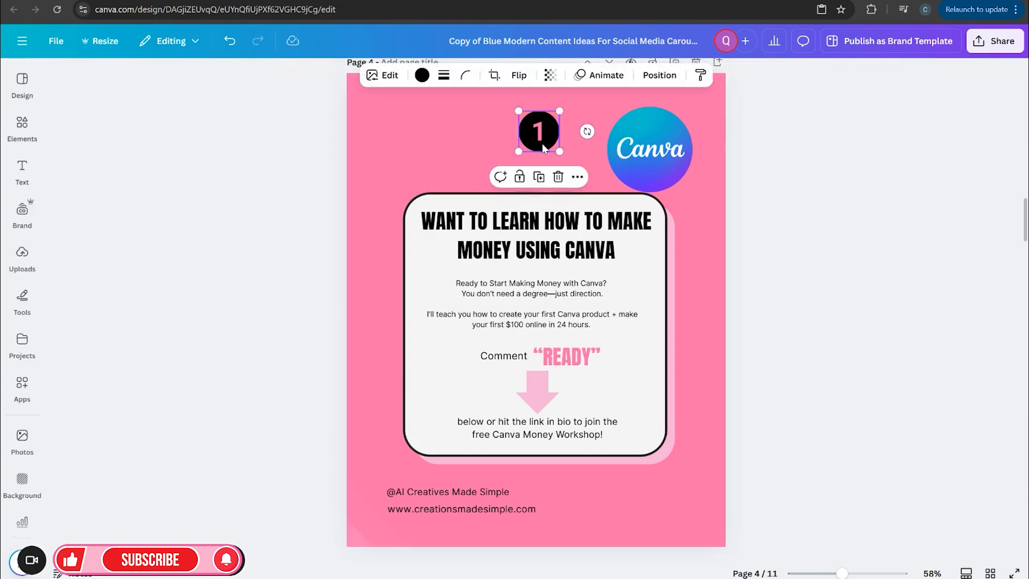
pyautogui.press('Delete')
pyautogui.moveTo(656, 167); pyautogui.dragTo(660, 157)
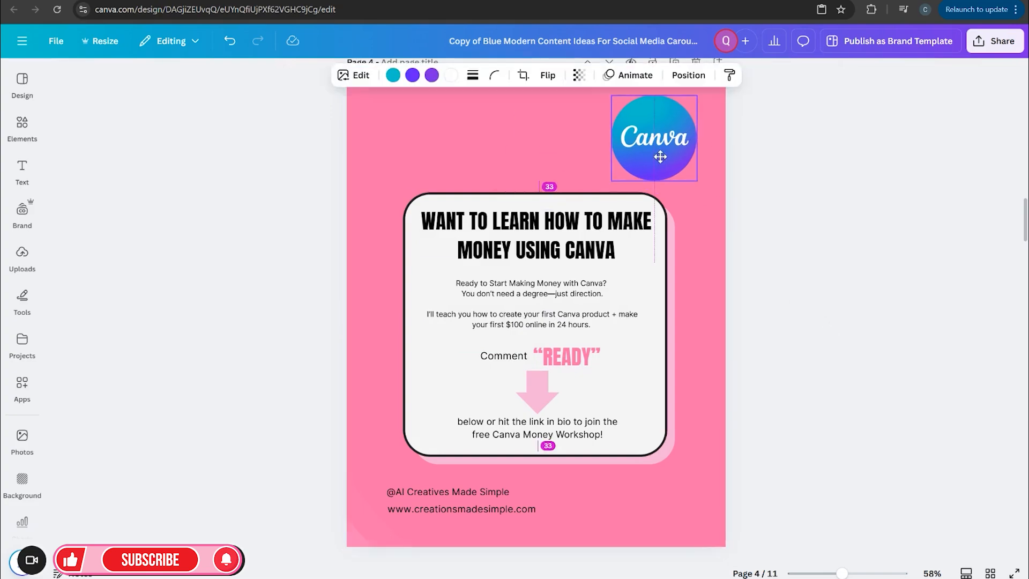
pyautogui.click(832, 365)
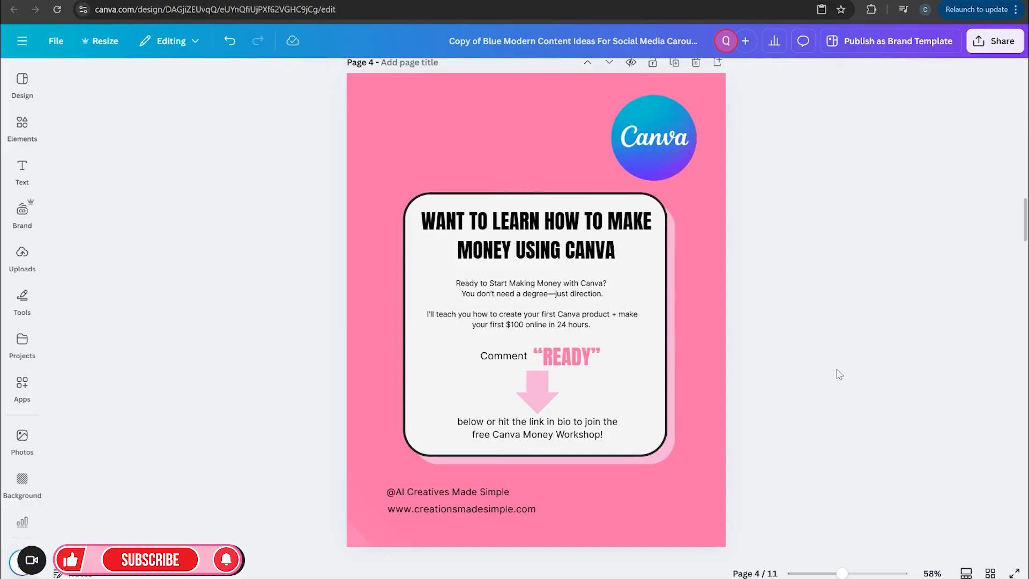
# Step: Move the first page, the WANNA MAKE MONEY WITH CANVA cover, one position down in the page order
pyautogui.scroll(5, 755, 492)
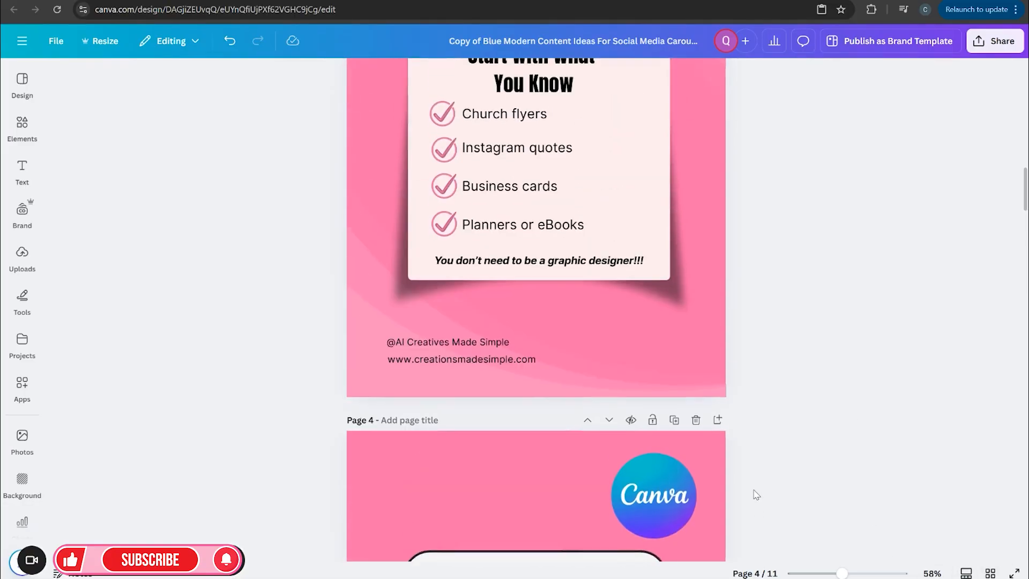
pyautogui.scroll(6, 862, 511)
pyautogui.scroll(10, 861, 510)
pyautogui.scroll(-4, 845, 506)
pyautogui.scroll(7, 632, 121)
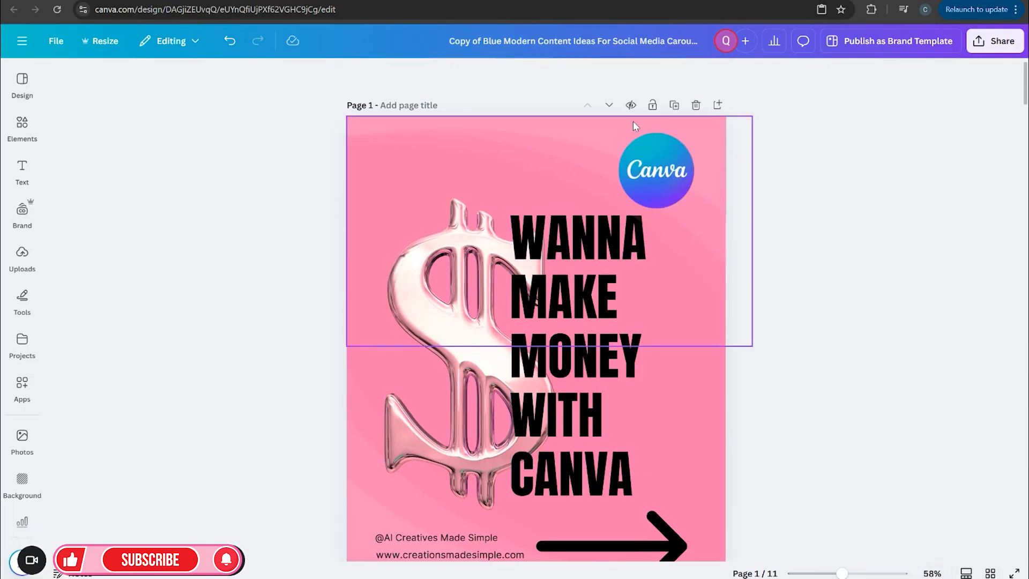
pyautogui.click(609, 105)
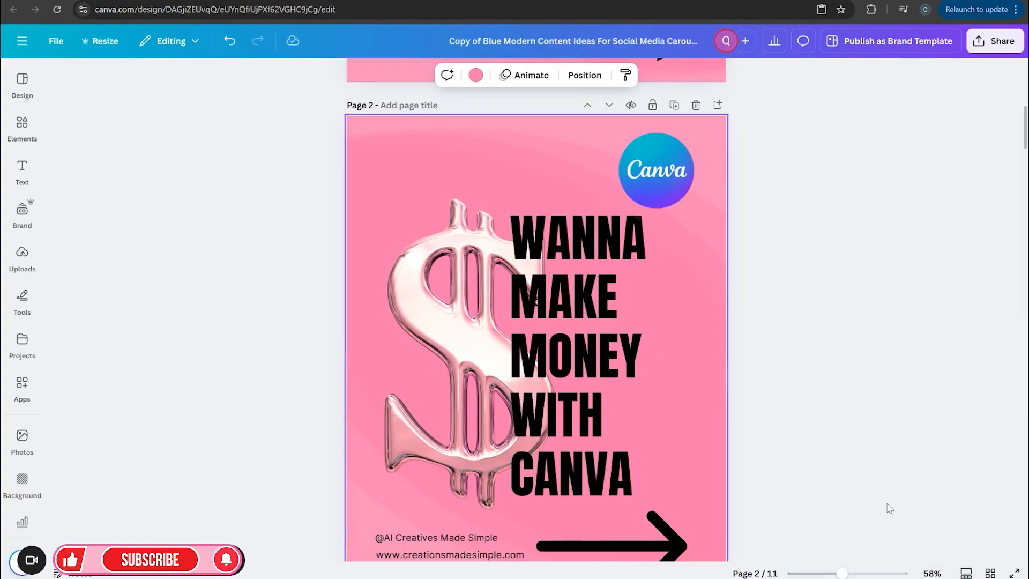
# Step: Preview the carousel full screen from page 2 through page 4, return to page 3, and exit the preview
pyautogui.click(1014, 573)
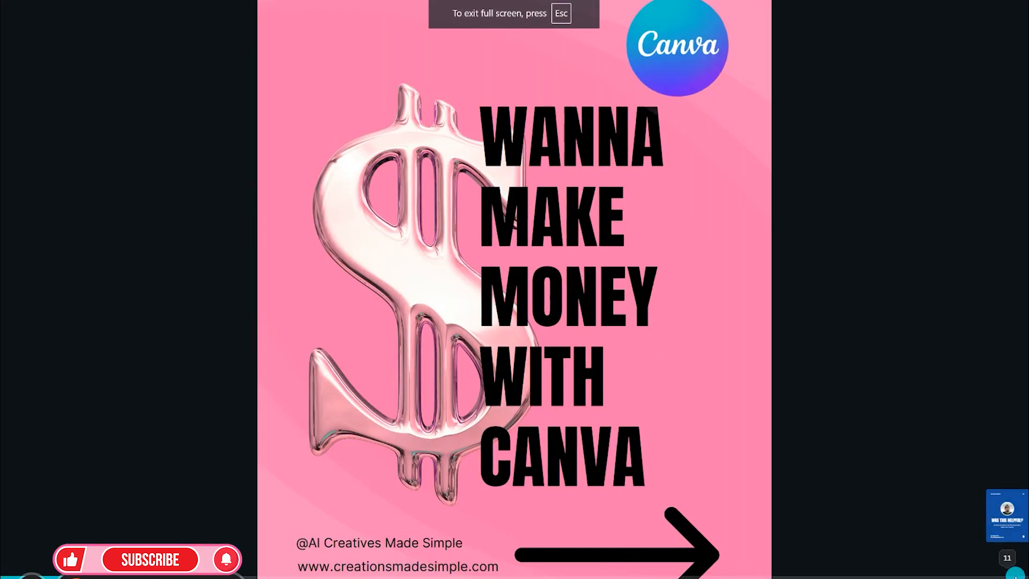
pyautogui.press('Right')
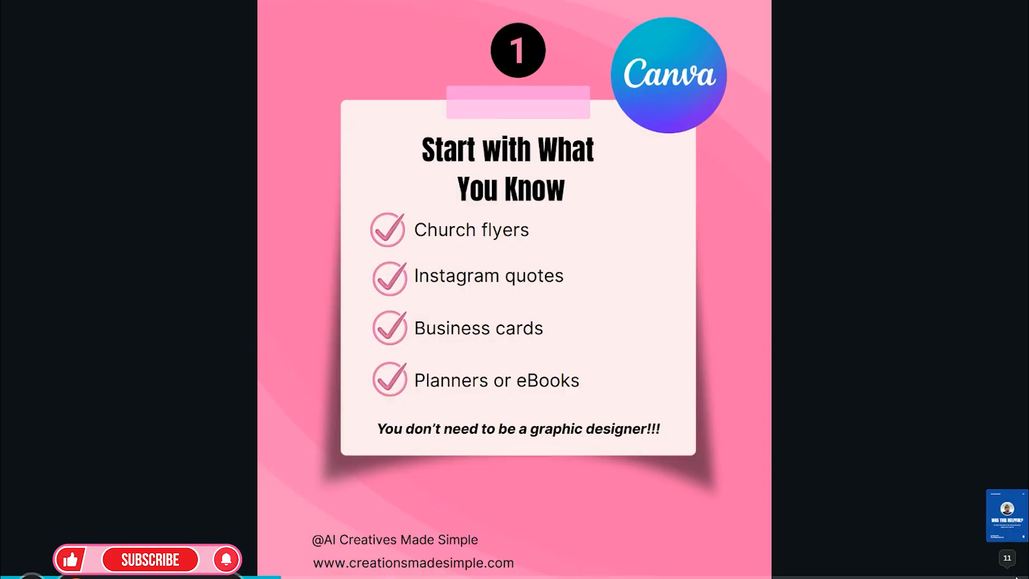
pyautogui.press('Right')
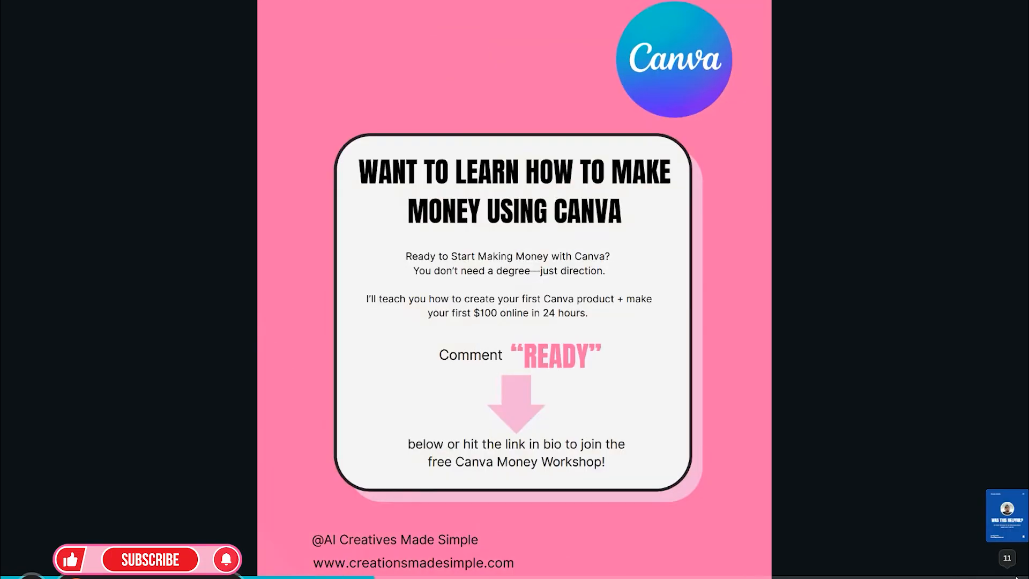
pyautogui.press('Left')
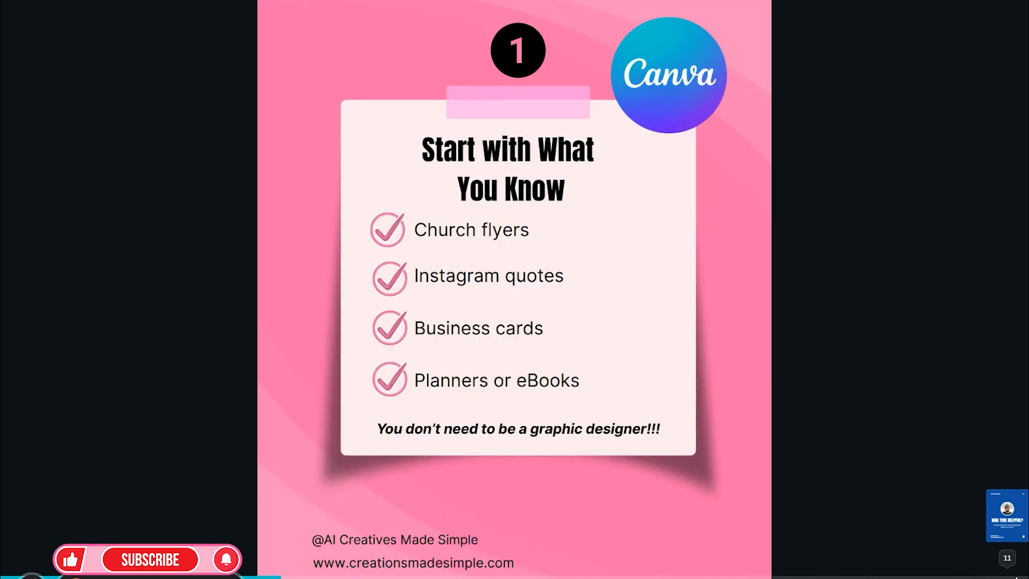
pyautogui.press('Escape')
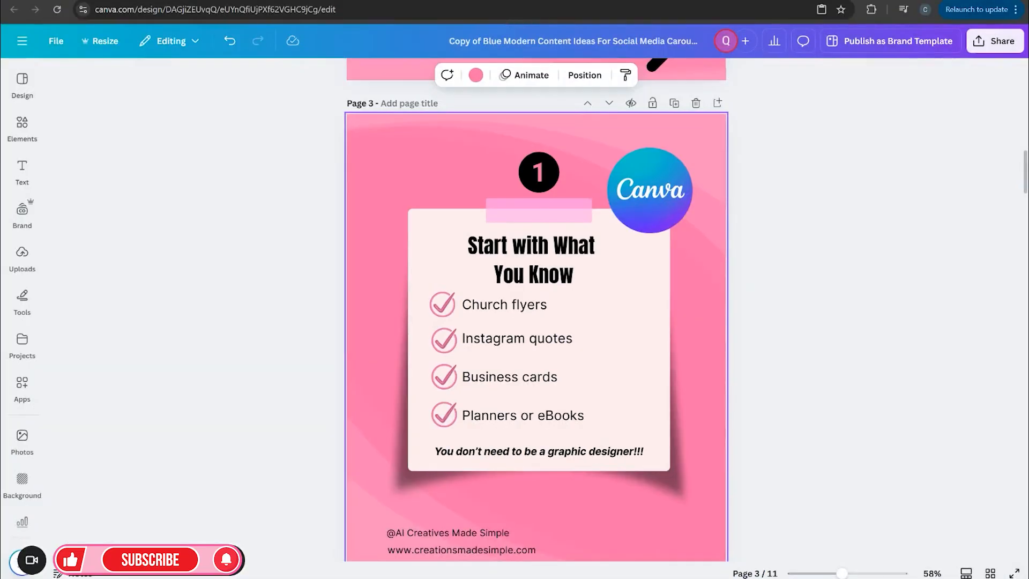
# Step: Move the WANT TO LEARN HOW TO MAKE MONEY USING CANVA page to position 6, right after the small biz owners page
pyautogui.click(988, 573)
pyautogui.moveTo(483, 199); pyautogui.dragTo(782, 203)
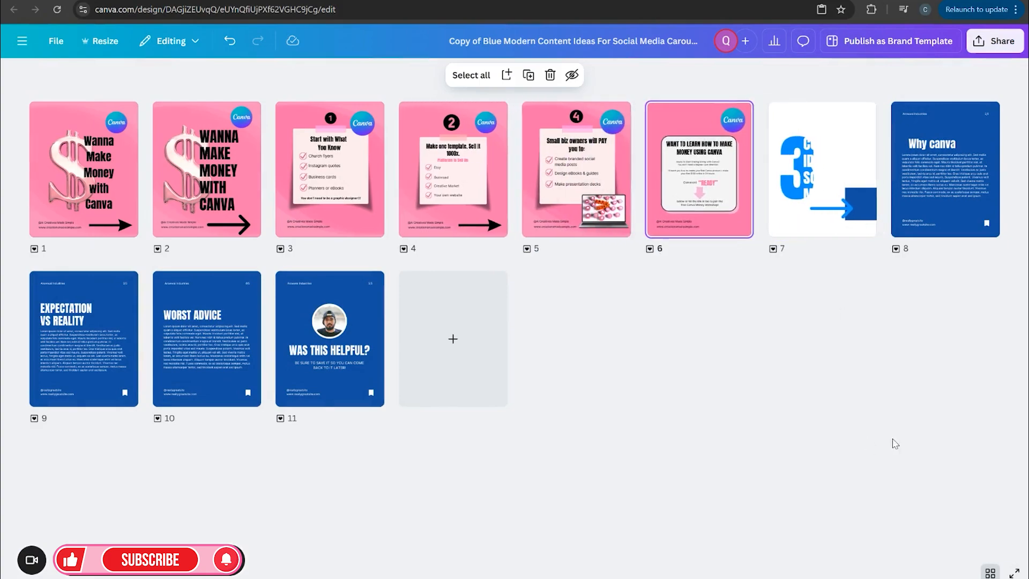
# Step: Preview the carousel full screen from the page 2 cover through page 6, return to page 2, and exit the preview
pyautogui.doubleClick(226, 150)
pyautogui.click(1013, 572)
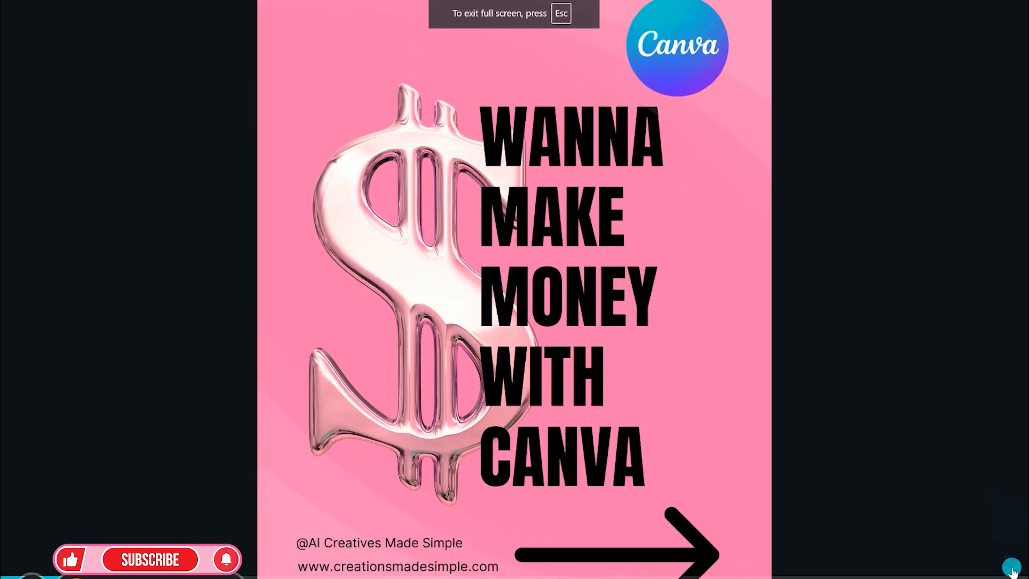
pyautogui.press('Right')
pyautogui.press('Right')
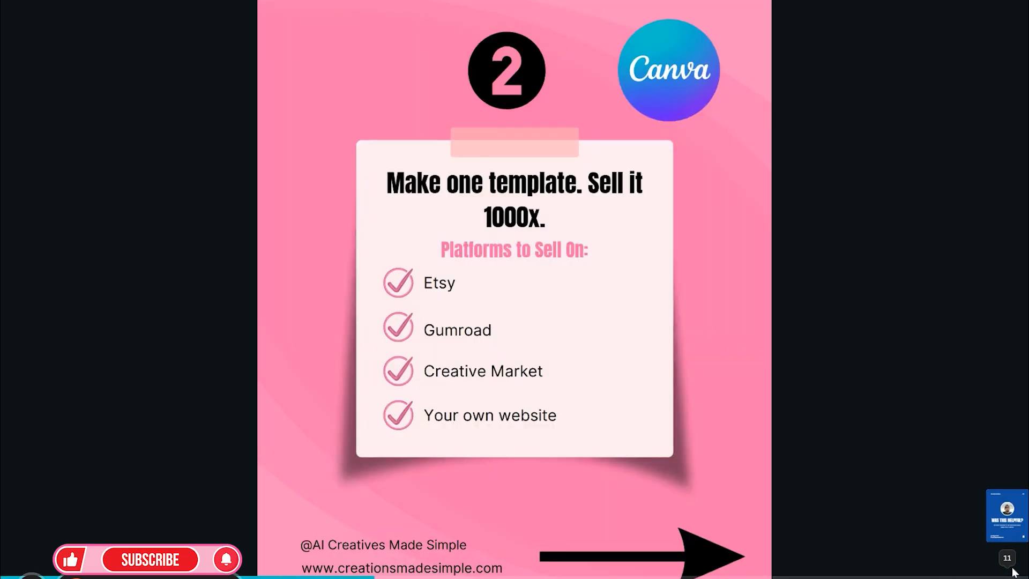
pyautogui.press('Right')
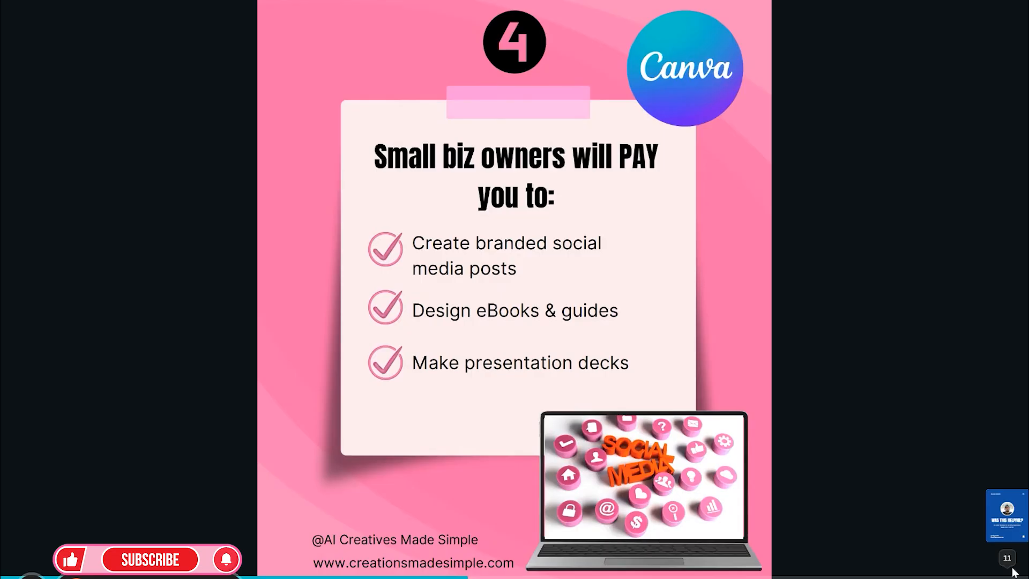
pyautogui.press('Right')
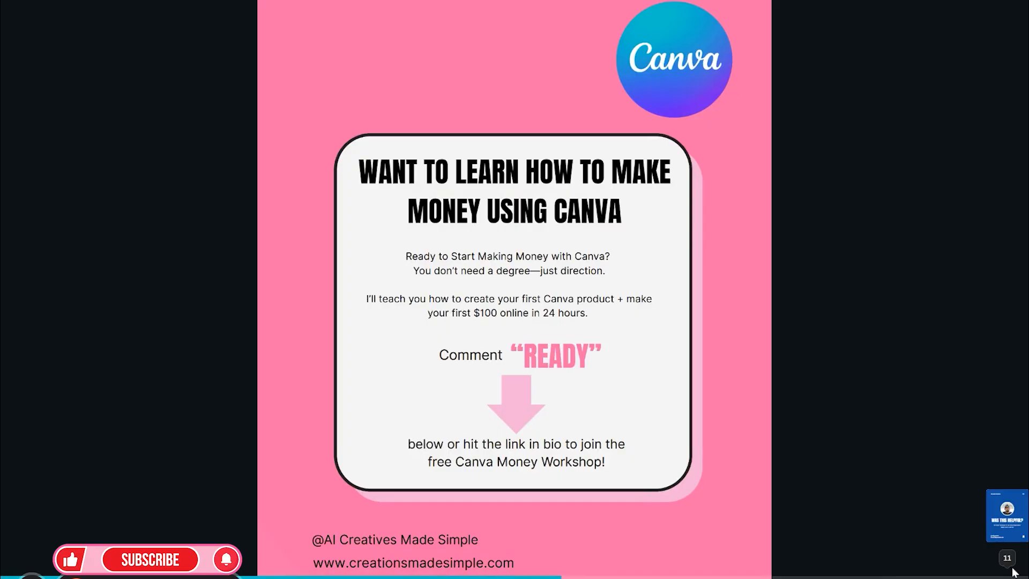
pyautogui.press('Left')
pyautogui.press('Left')
pyautogui.press('Left')
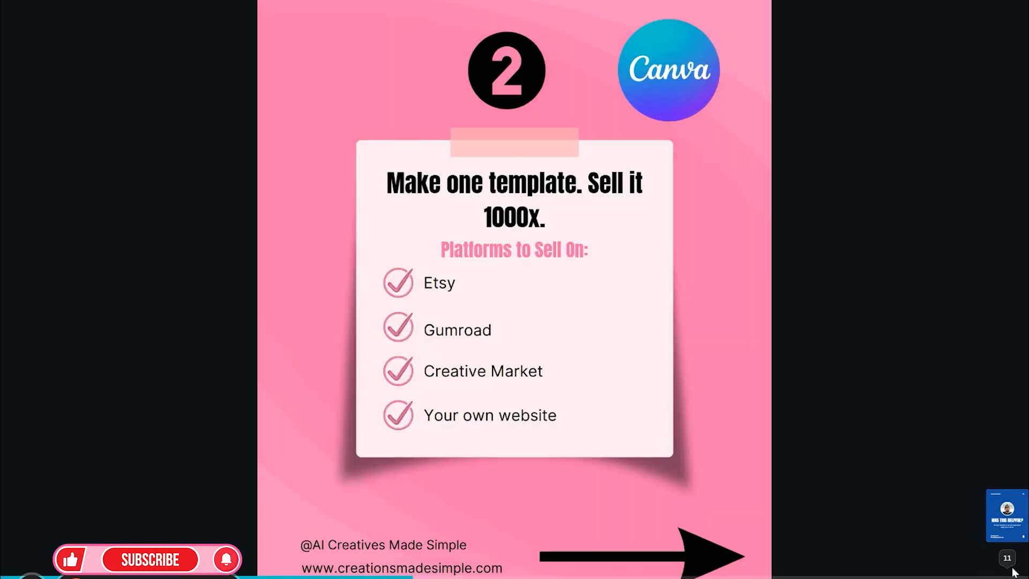
pyautogui.press('Left')
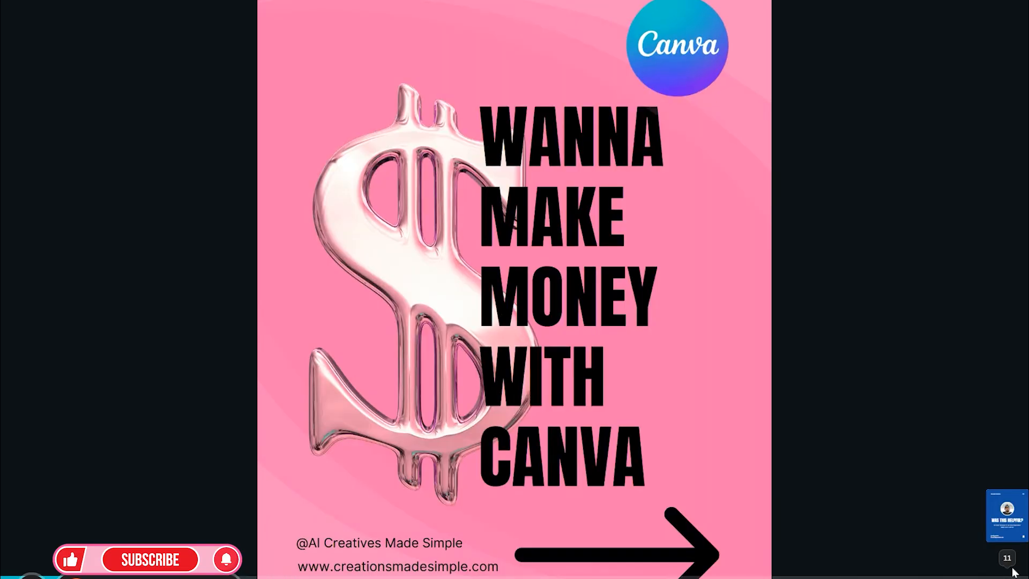
pyautogui.press('Escape')
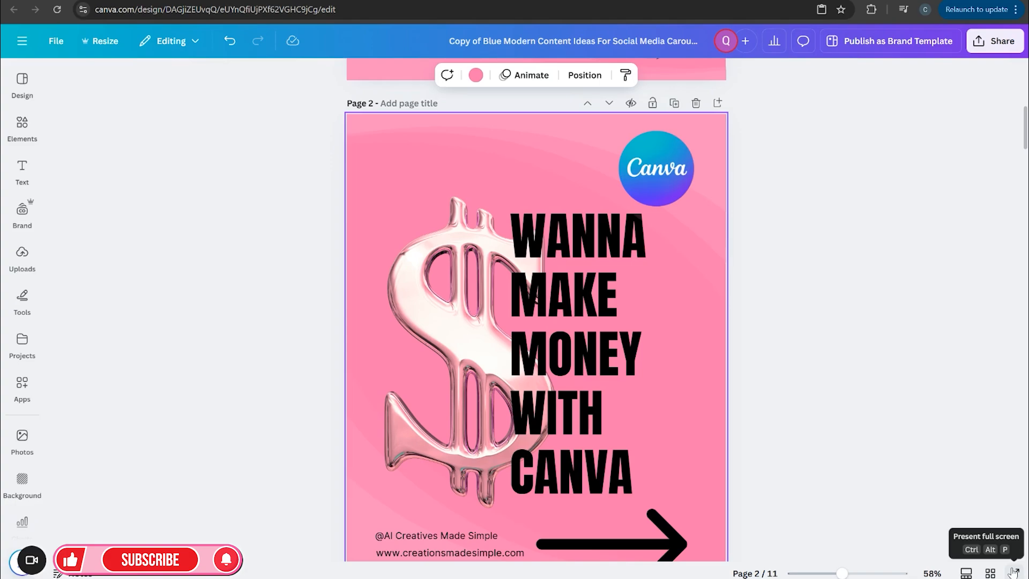
pyautogui.click(1011, 572)
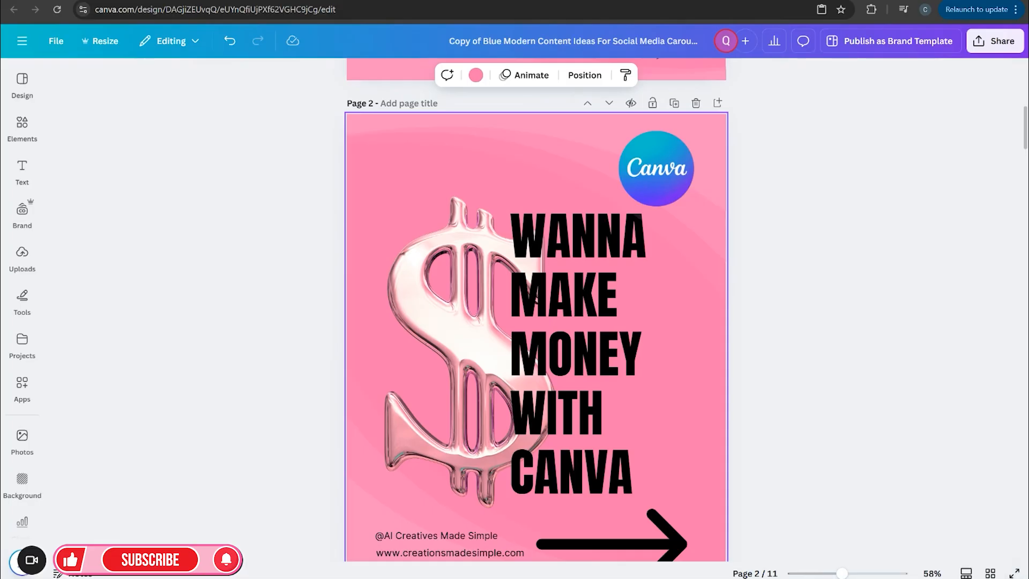